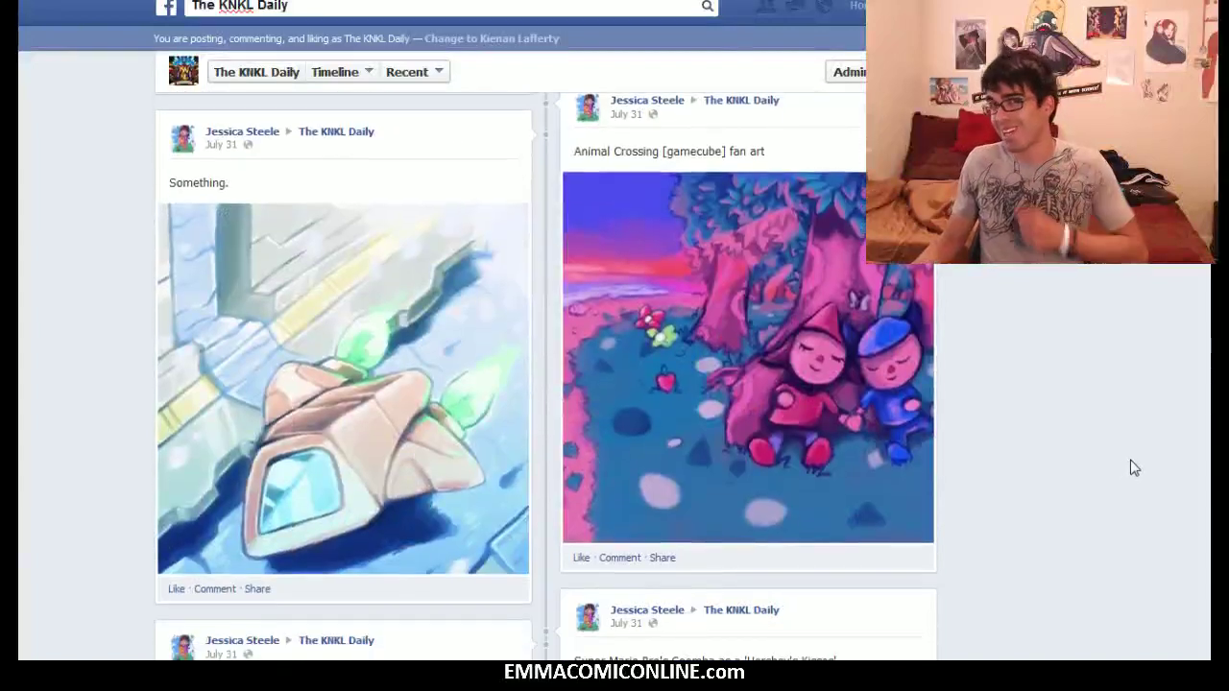
Look through the fan art posted on The KNKL Daily Facebook page.
{"action": "scroll", "coordinate": [1133, 468], "scroll_direction": "up", "scroll_amount": 1}
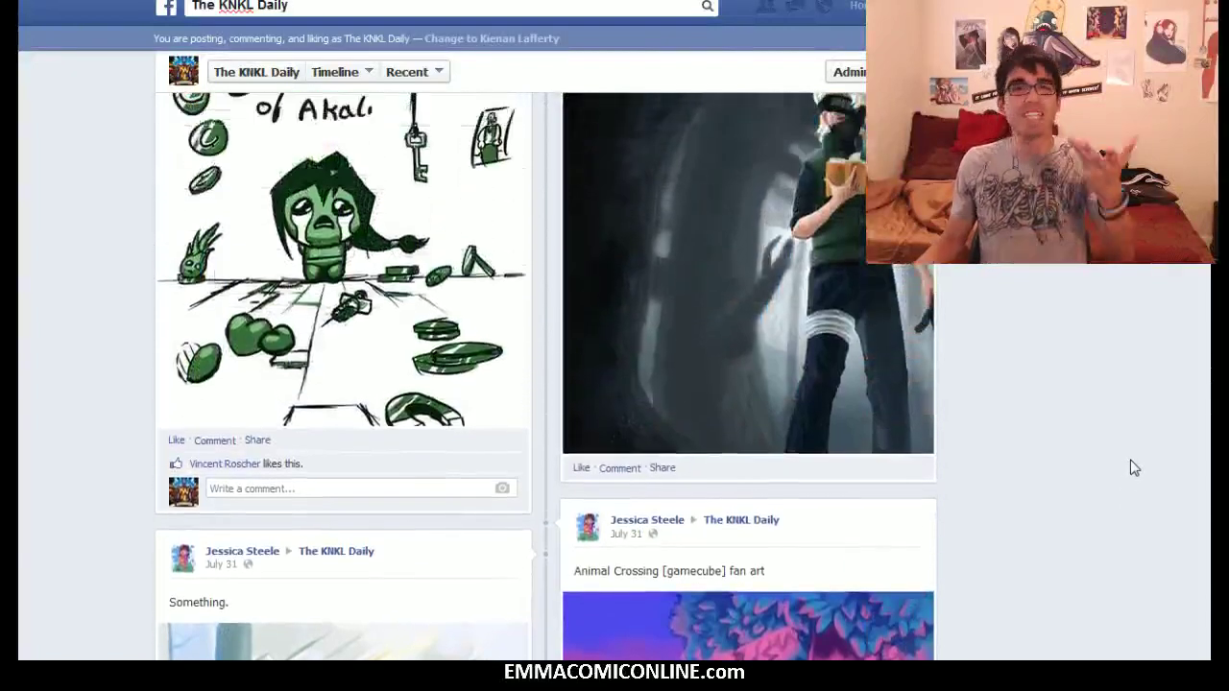
{"action": "scroll", "coordinate": [1133, 468], "scroll_direction": "up", "scroll_amount": 1}
{"action": "scroll", "coordinate": [1134, 467], "scroll_direction": "up", "scroll_amount": 1}
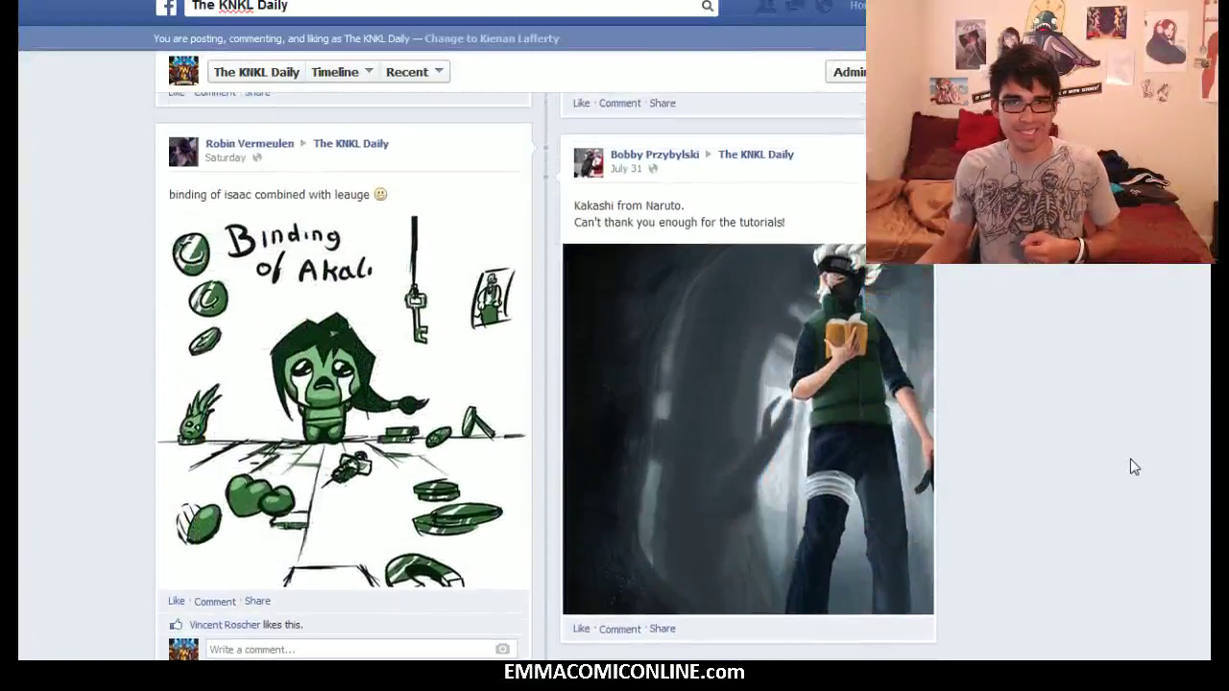
{"action": "scroll", "coordinate": [1132, 468], "scroll_direction": "up", "scroll_amount": 3}
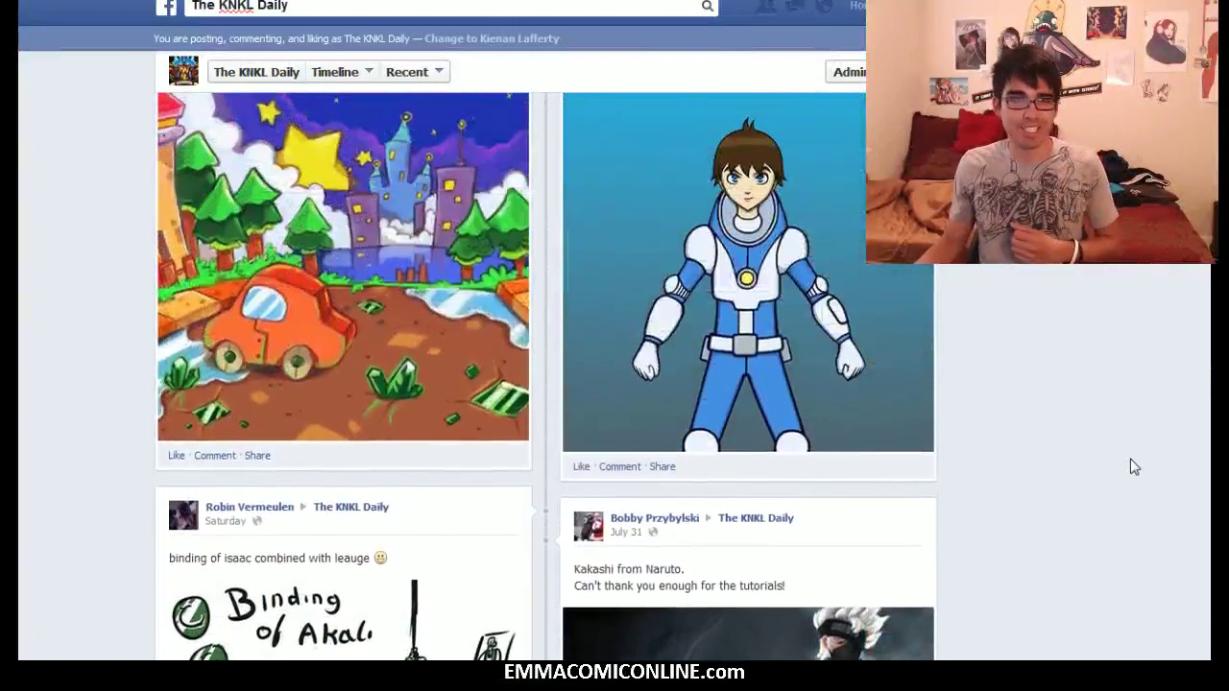
{"action": "scroll", "coordinate": [1133, 468], "scroll_direction": "up", "scroll_amount": 6}
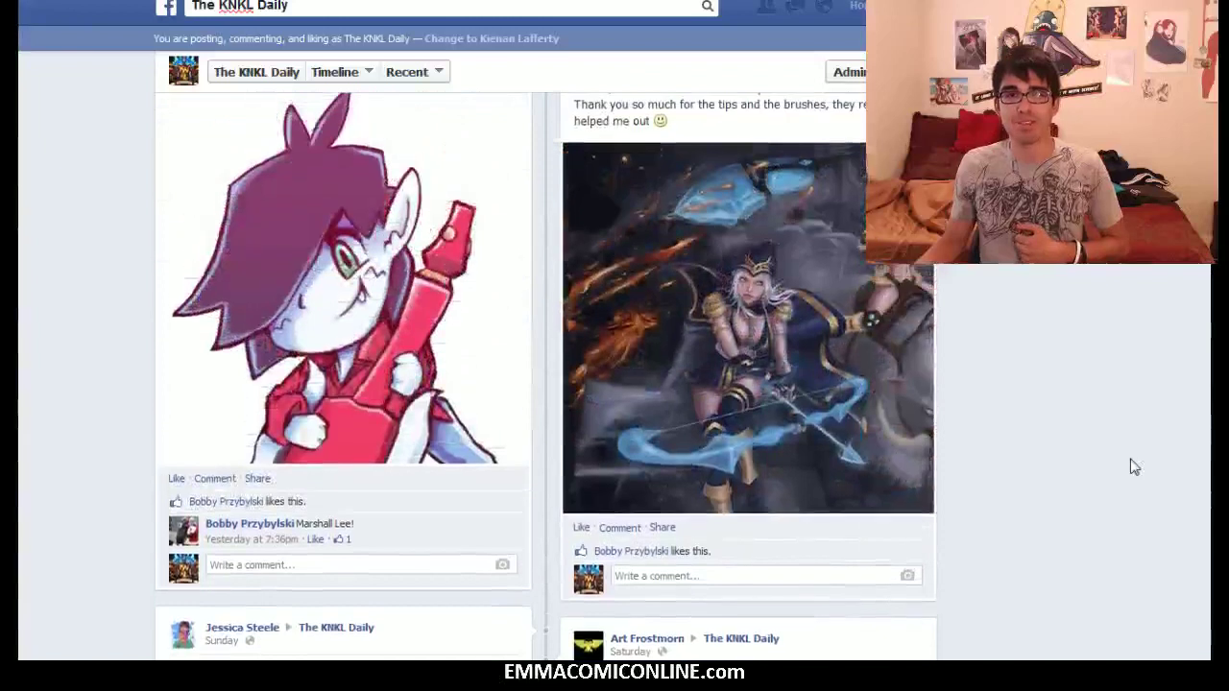
{"action": "scroll", "coordinate": [1132, 468], "scroll_direction": "up", "scroll_amount": 1}
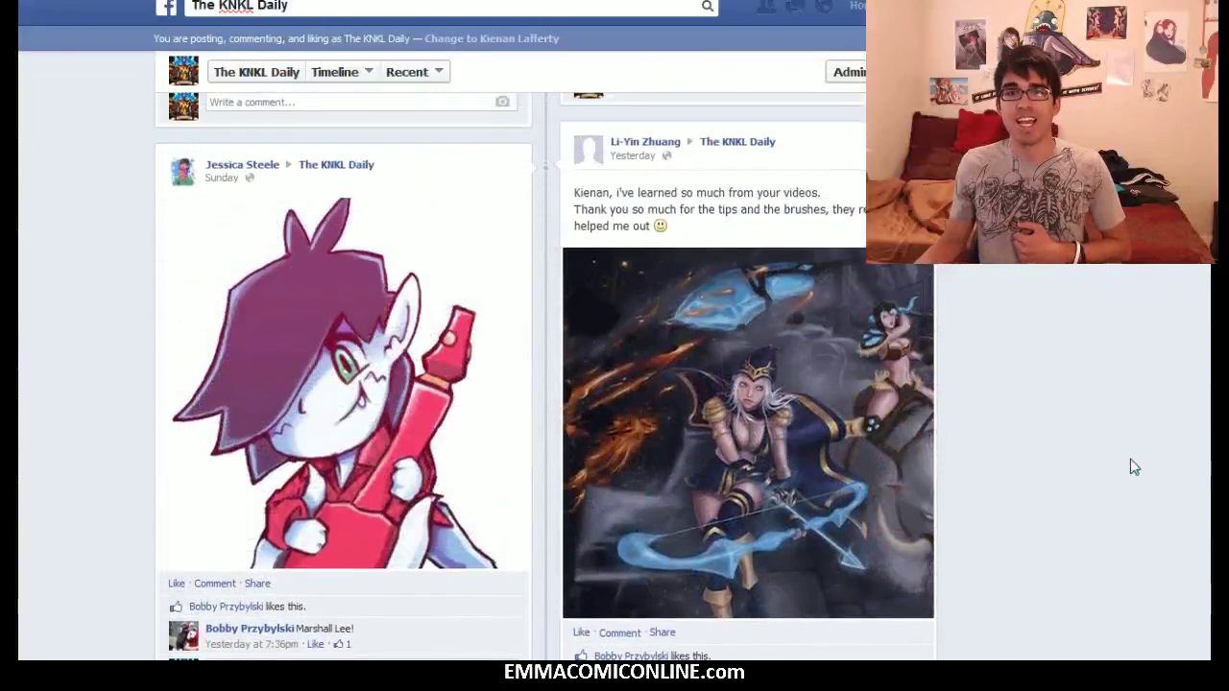
{"action": "scroll", "coordinate": [1133, 468], "scroll_direction": "up", "scroll_amount": 3}
{"action": "scroll", "coordinate": [1133, 467], "scroll_direction": "up", "scroll_amount": 3}
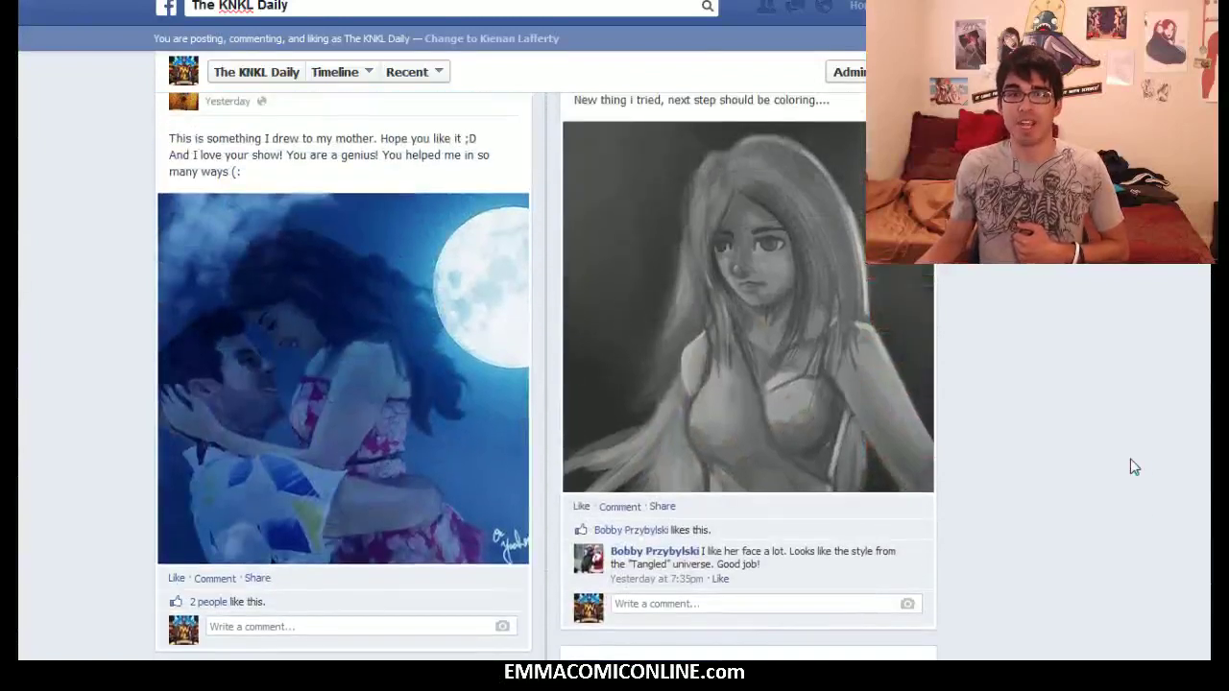
{"action": "scroll", "coordinate": [1134, 468], "scroll_direction": "up", "scroll_amount": 7}
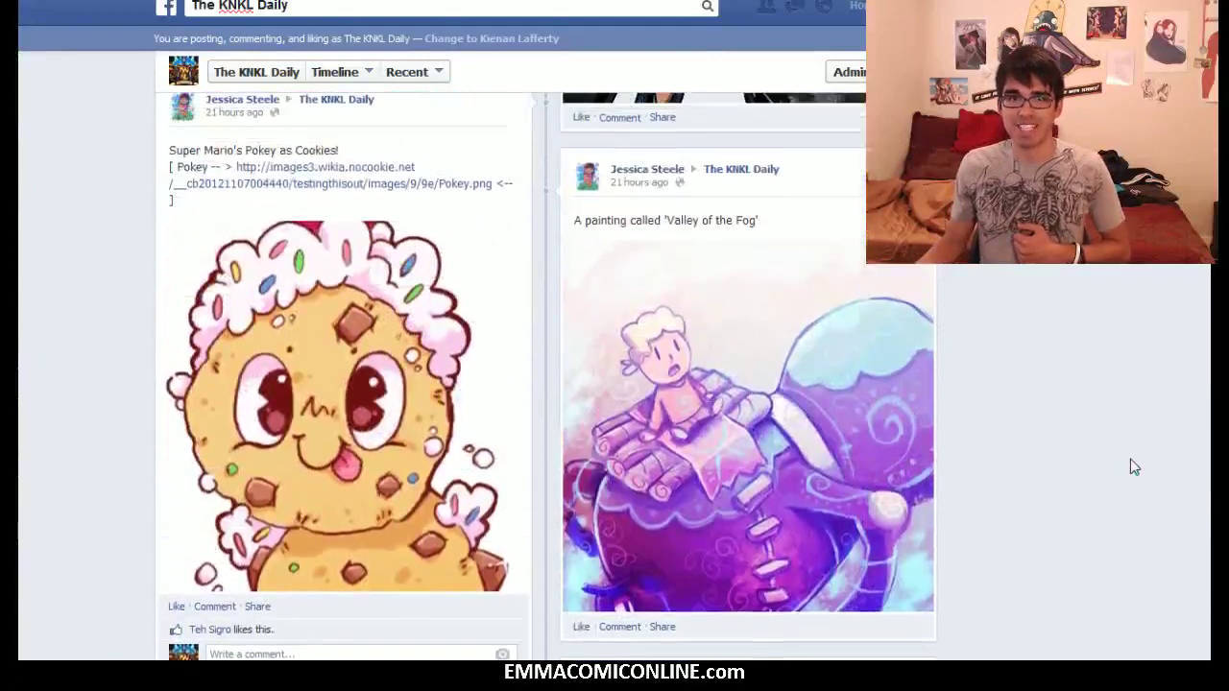
{"action": "scroll", "coordinate": [1133, 467], "scroll_direction": "up", "scroll_amount": 4}
{"action": "scroll", "coordinate": [1132, 467], "scroll_direction": "up", "scroll_amount": 1}
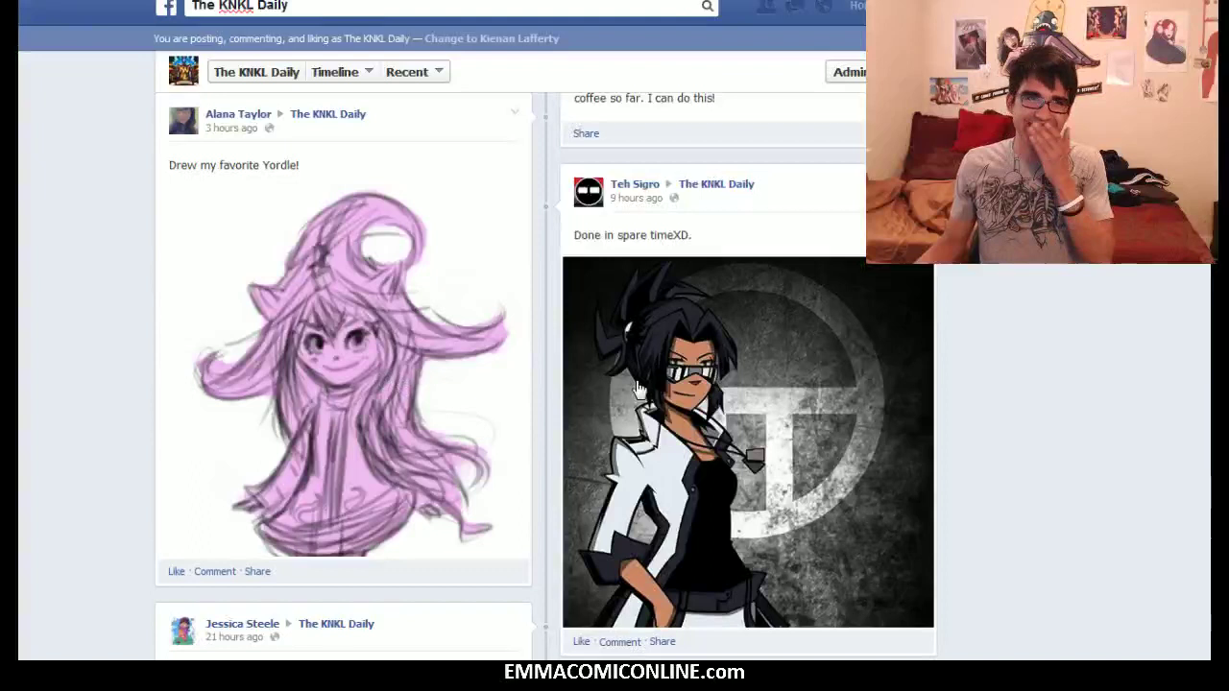
{"action": "scroll", "coordinate": [1162, 393], "scroll_direction": "up", "scroll_amount": 4}
{"action": "scroll", "coordinate": [1166, 392], "scroll_direction": "down", "scroll_amount": 4}
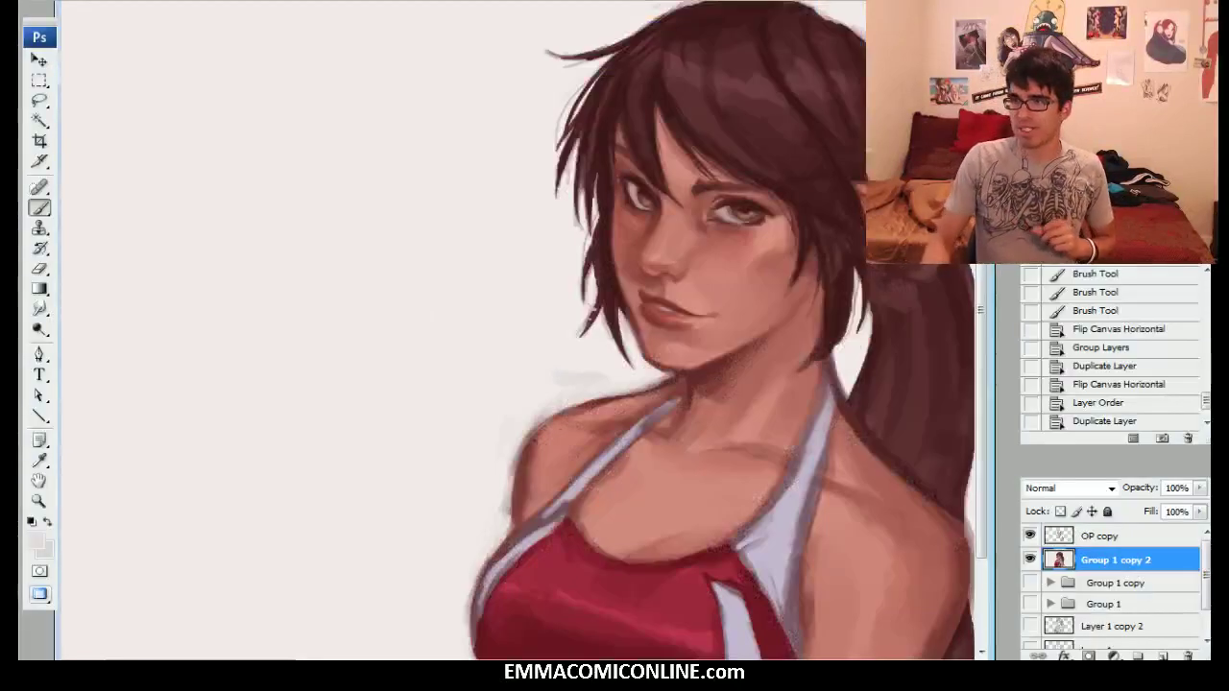
Switch to Photoshop and compare the painted portrait with the full-figure painting of the same woman in the image viewer.
{"action": "left_click_drag", "start_coordinate": [762, 658], "coordinate": [870, 658]}
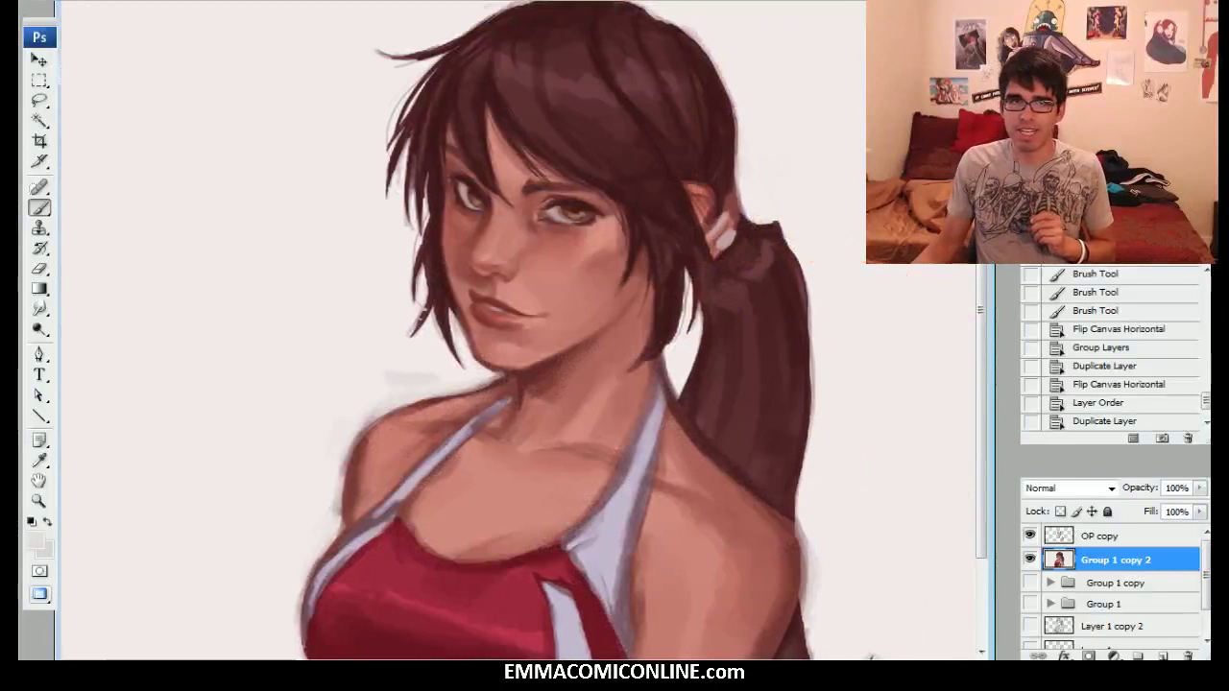
{"action": "mouse_move", "coordinate": [1228, 22]}
{"action": "left_mouse_down"}
{"action": "mouse_move", "coordinate": [759, 22]}
{"action": "mouse_move", "coordinate": [526, 0]}
{"action": "left_mouse_up"}
{"action": "left_click_drag", "start_coordinate": [620, 341], "coordinate": [653, 350]}
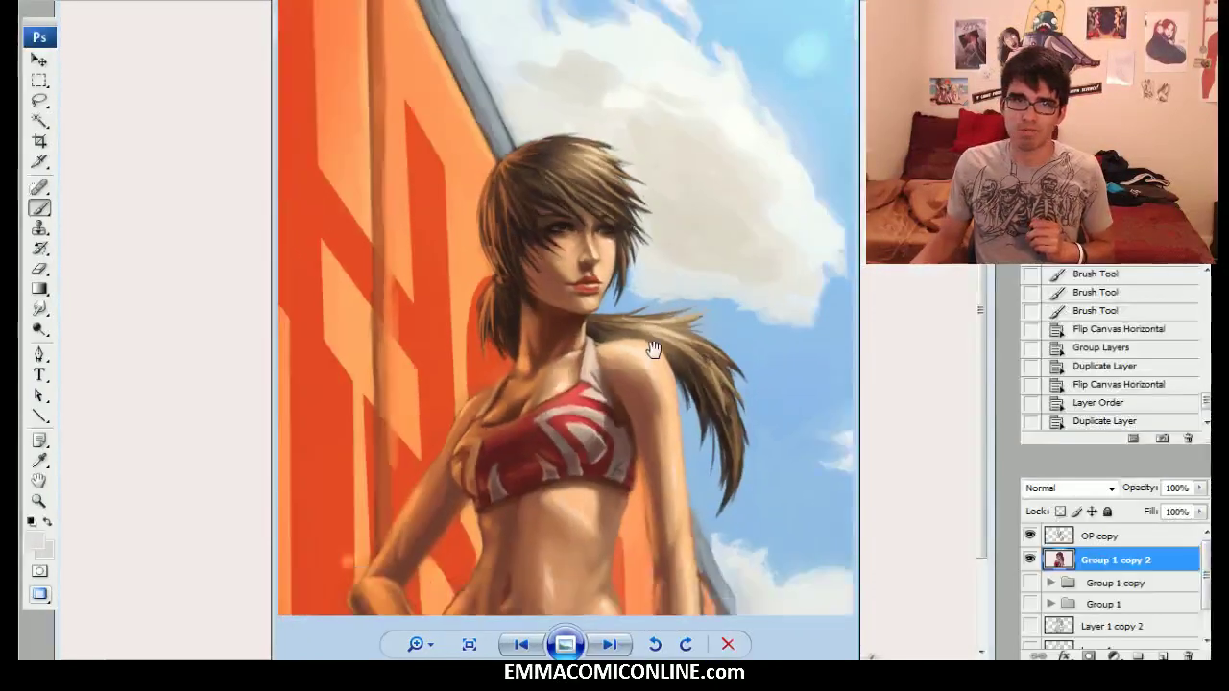
{"action": "scroll", "coordinate": [654, 350], "scroll_direction": "down", "scroll_amount": 3}
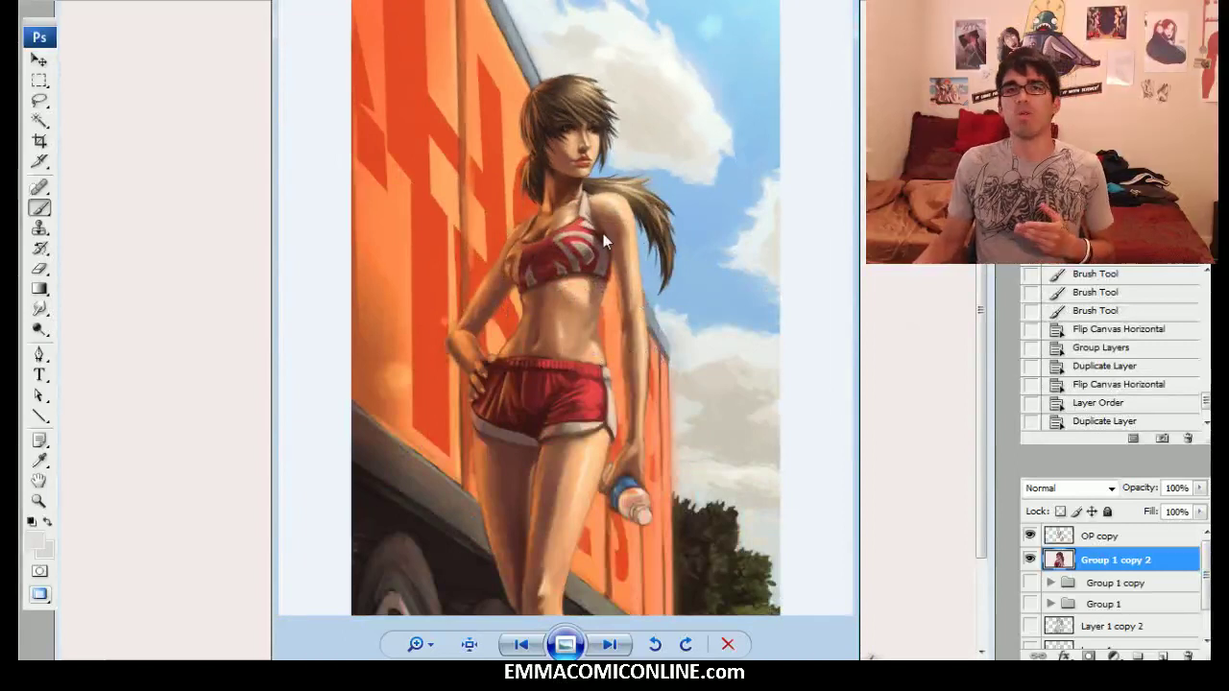
{"action": "scroll", "coordinate": [603, 233], "scroll_direction": "up", "scroll_amount": 2}
{"action": "left_click_drag", "start_coordinate": [595, 240], "coordinate": [634, 281]}
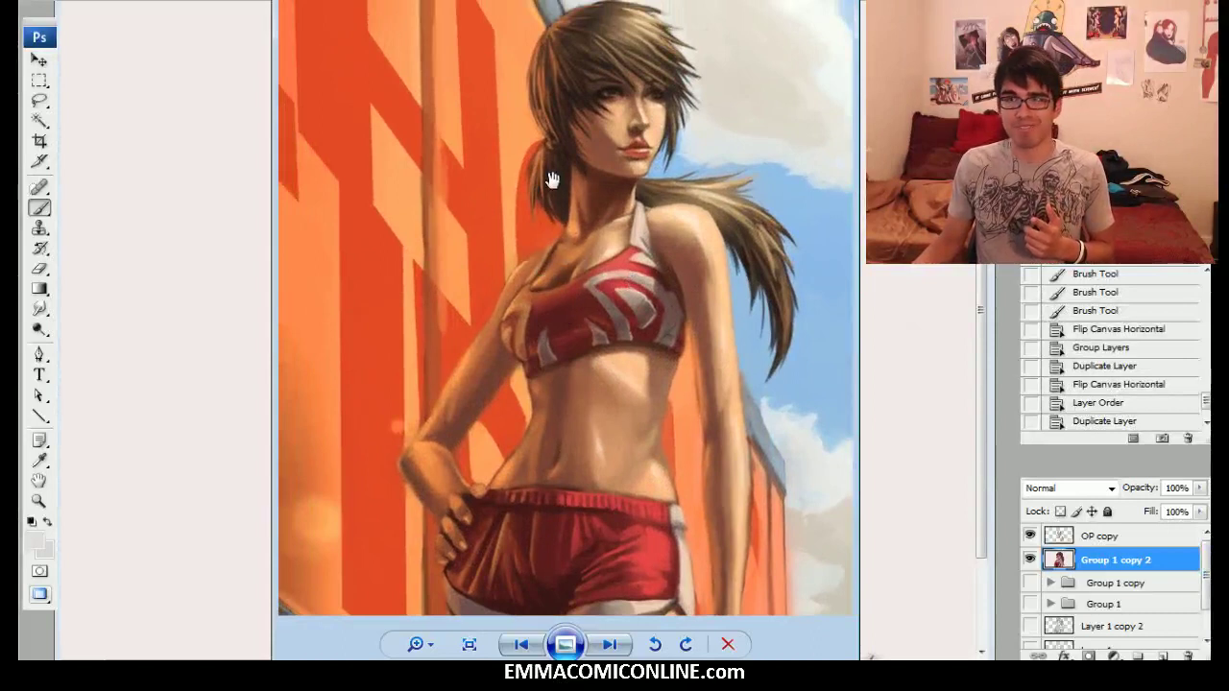
{"action": "left_click_drag", "start_coordinate": [560, 218], "coordinate": [601, 233]}
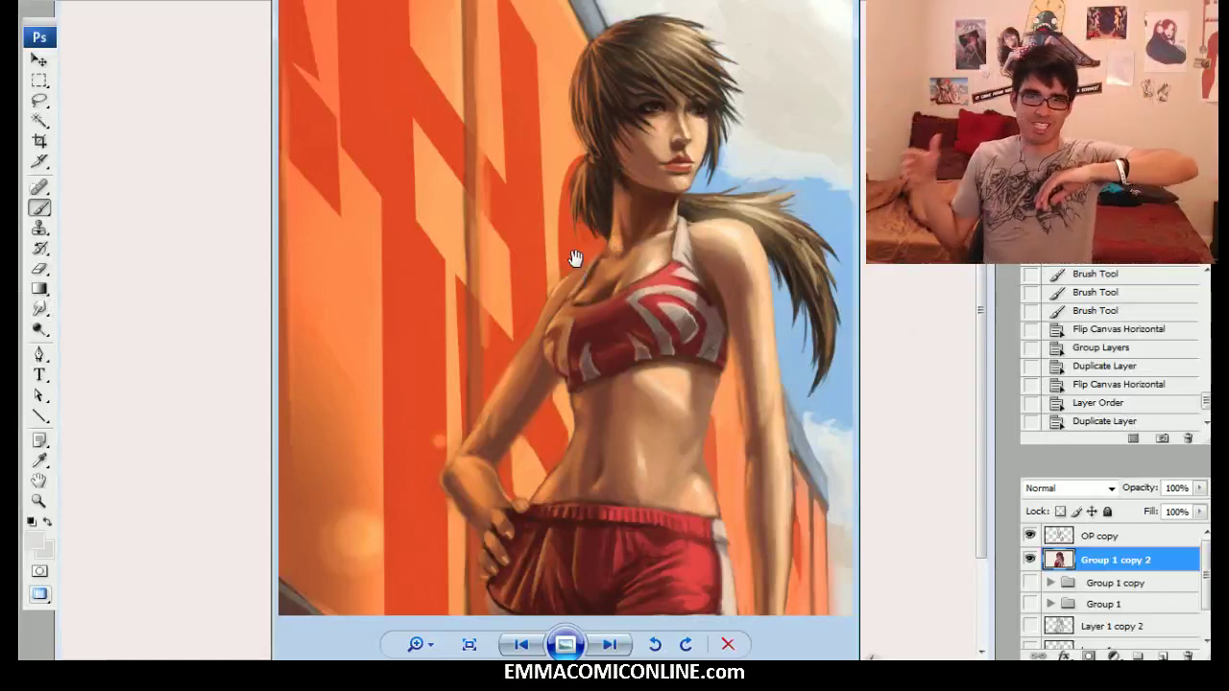
{"action": "left_click_drag", "start_coordinate": [615, 294], "coordinate": [579, 287]}
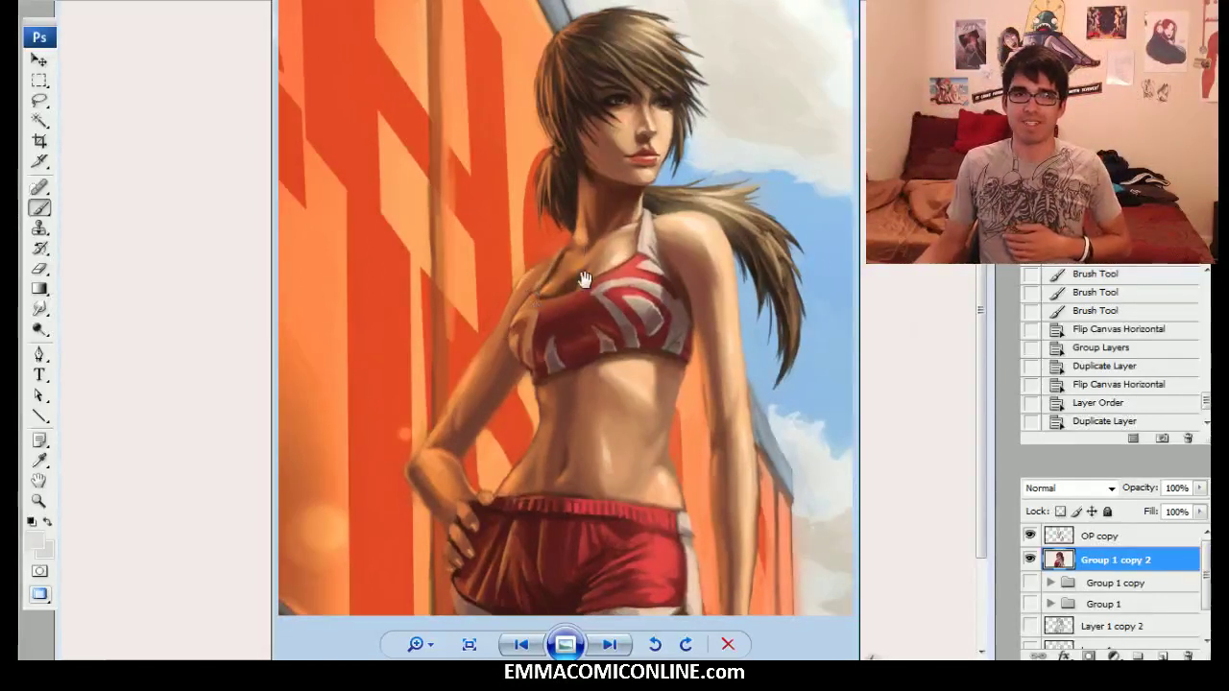
{"action": "scroll", "coordinate": [594, 278], "scroll_direction": "down", "scroll_amount": 1}
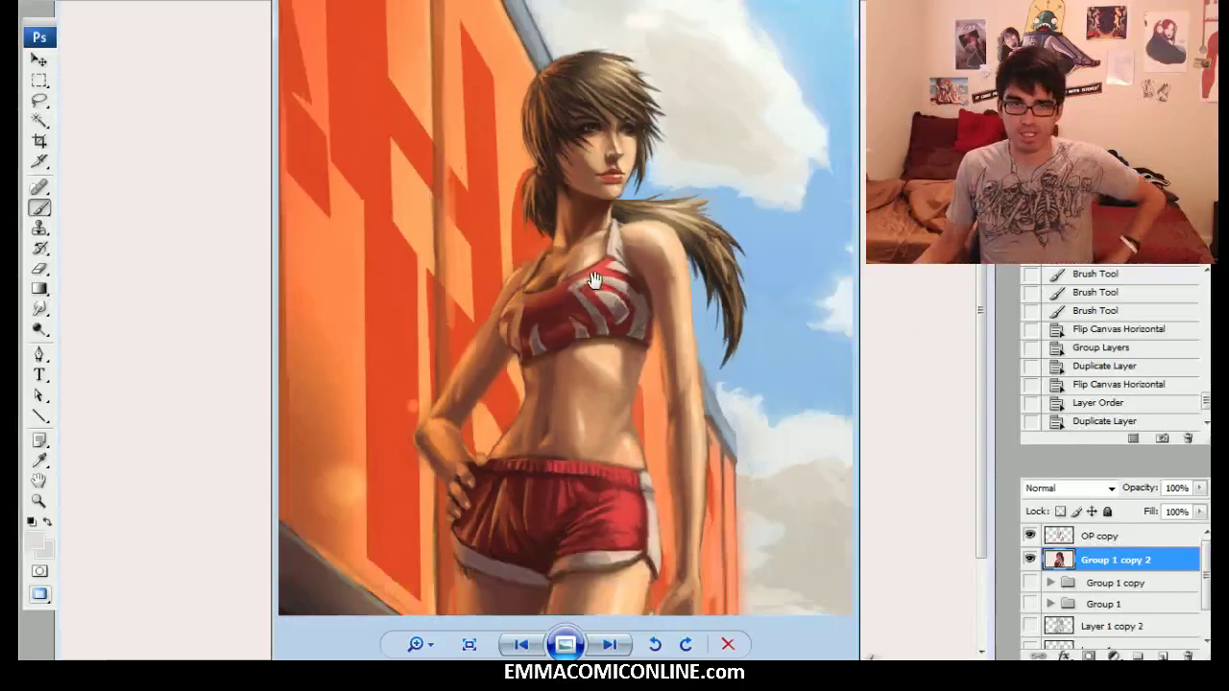
{"action": "mouse_move", "coordinate": [565, 391]}
{"action": "left_mouse_down"}
{"action": "mouse_move", "coordinate": [573, 332]}
{"action": "mouse_move", "coordinate": [583, 371]}
{"action": "left_mouse_up"}
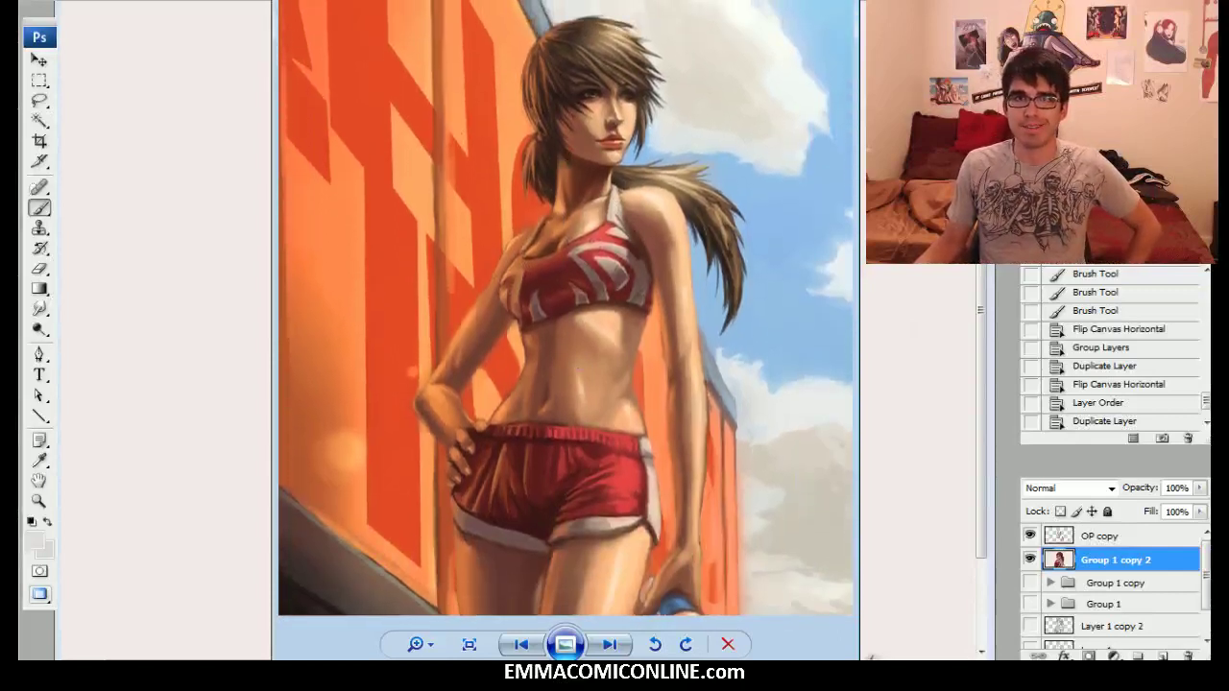
{"action": "left_click_drag", "start_coordinate": [583, 2], "coordinate": [1228, 8]}
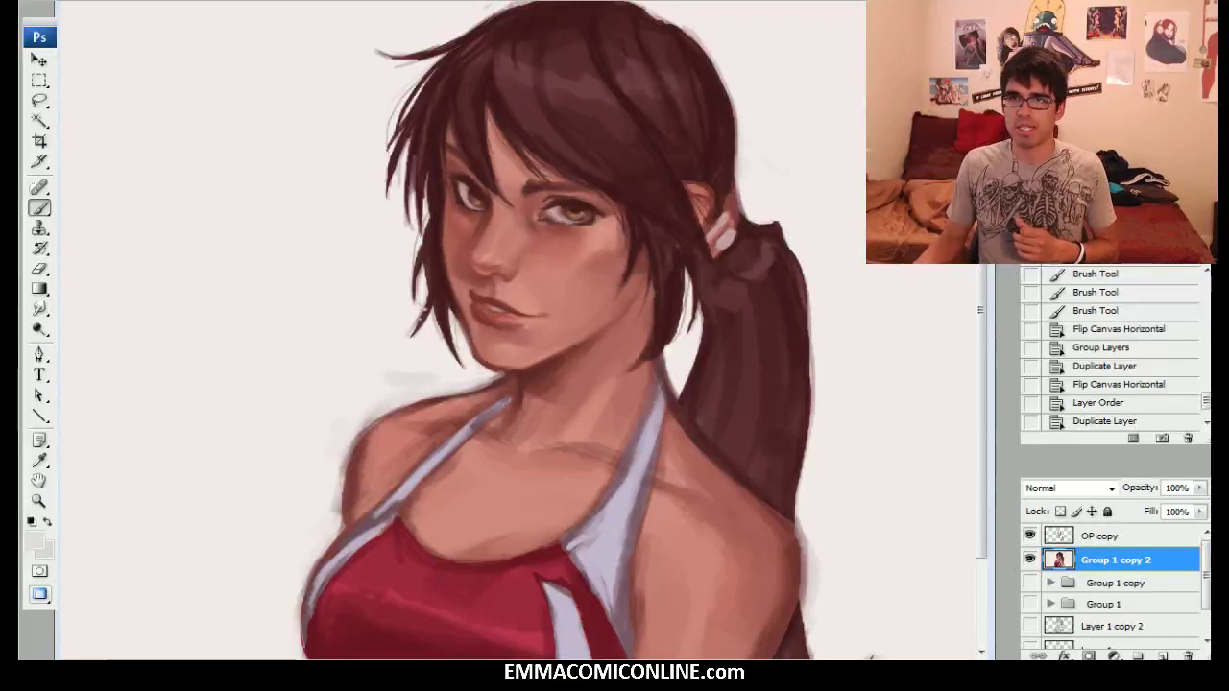
{"action": "left_click_drag", "start_coordinate": [518, 336], "coordinate": [497, 351]}
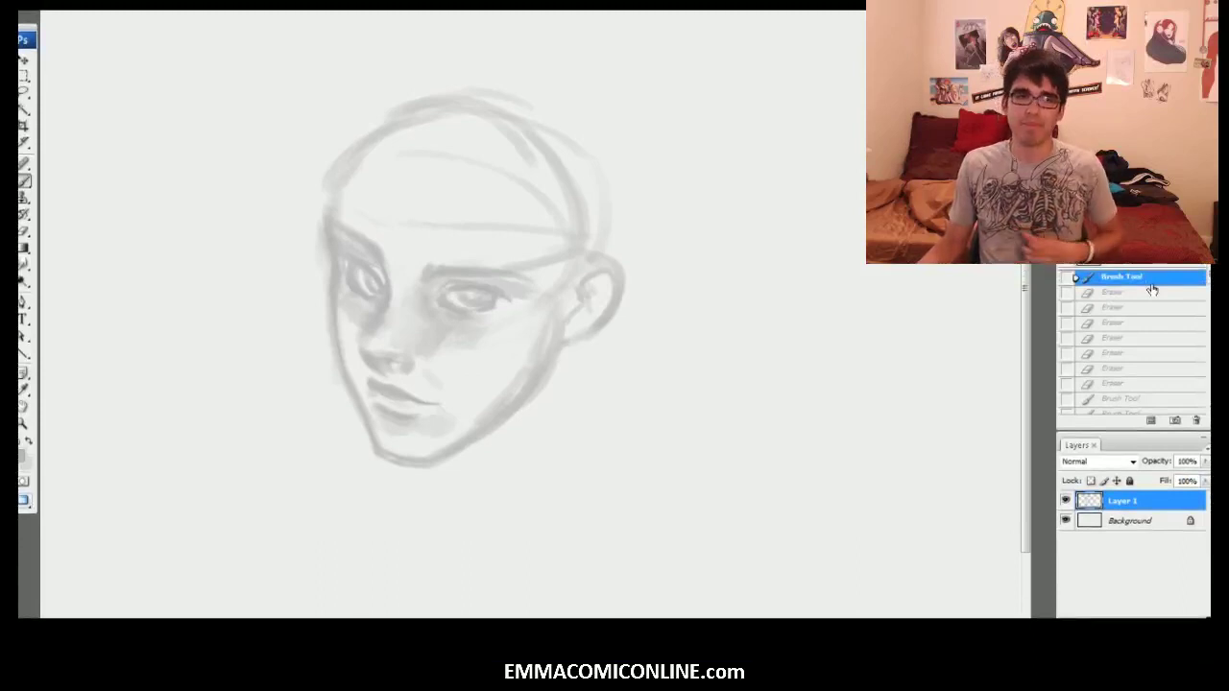
Undo the last stroke and shade the eyes, nose, jaw and side of the head sketch on Layer 1.
{"action": "key", "text": "ctrl+z"}
{"action": "left_click_drag", "start_coordinate": [382, 371], "coordinate": [396, 384]}
{"action": "left_click_drag", "start_coordinate": [357, 322], "coordinate": [370, 403]}
{"action": "mouse_move", "coordinate": [466, 412]}
{"action": "left_mouse_down"}
{"action": "mouse_move", "coordinate": [522, 340]}
{"action": "mouse_move", "coordinate": [494, 332]}
{"action": "left_mouse_up"}
{"action": "left_click_drag", "start_coordinate": [369, 168], "coordinate": [350, 225]}
{"action": "left_click_drag", "start_coordinate": [533, 249], "coordinate": [567, 197]}
{"action": "left_click_drag", "start_coordinate": [461, 297], "coordinate": [499, 293]}
Clean up the eyes with the eraser and redraw the jawline, chin and skull contour of the head sketch.
{"action": "key", "text": "e"}
{"action": "left_click_drag", "start_coordinate": [364, 274], "coordinate": [378, 289]}
{"action": "mouse_move", "coordinate": [501, 282]}
{"action": "left_mouse_down"}
{"action": "mouse_move", "coordinate": [514, 289]}
{"action": "mouse_move", "coordinate": [495, 299]}
{"action": "left_mouse_up"}
{"action": "key", "text": "b"}
{"action": "key", "text": "e"}
{"action": "left_click_drag", "start_coordinate": [559, 352], "coordinate": [528, 403]}
{"action": "key", "text": "b"}
{"action": "mouse_move", "coordinate": [615, 248]}
{"action": "left_mouse_down"}
{"action": "mouse_move", "coordinate": [585, 144]}
{"action": "mouse_move", "coordinate": [466, 96]}
{"action": "left_mouse_up"}
{"action": "mouse_move", "coordinate": [480, 403]}
{"action": "left_mouse_down"}
{"action": "mouse_move", "coordinate": [537, 335]}
{"action": "mouse_move", "coordinate": [457, 452]}
{"action": "mouse_move", "coordinate": [469, 445]}
{"action": "left_mouse_up"}
{"action": "key", "text": "e"}
Reposition the head sketch with Free Transform to leave room for the shoulders and torso.
{"action": "key", "text": "ctrl+minus"}
{"action": "key", "text": "ctrl+t"}
{"action": "mouse_move", "coordinate": [555, 181]}
{"action": "left_mouse_down"}
{"action": "mouse_move", "coordinate": [600, 196]}
{"action": "mouse_move", "coordinate": [600, 226]}
{"action": "left_mouse_up"}
{"action": "key", "text": "Return"}
Sketch the neck, shoulders and chest beneath the head, with the straps of a halter top.
{"action": "left_click_drag", "start_coordinate": [418, 558], "coordinate": [487, 572]}
{"action": "left_click_drag", "start_coordinate": [540, 422], "coordinate": [704, 487]}
{"action": "left_click_drag", "start_coordinate": [478, 386], "coordinate": [397, 428]}
{"action": "left_click_drag", "start_coordinate": [567, 437], "coordinate": [662, 476]}
{"action": "left_click_drag", "start_coordinate": [616, 388], "coordinate": [588, 491]}
{"action": "left_click_drag", "start_coordinate": [471, 420], "coordinate": [396, 480]}
{"action": "left_click_drag", "start_coordinate": [693, 480], "coordinate": [677, 568]}
{"action": "left_click_drag", "start_coordinate": [553, 511], "coordinate": [593, 570]}
{"action": "mouse_move", "coordinate": [568, 485]}
{"action": "left_mouse_down"}
{"action": "mouse_move", "coordinate": [521, 506]}
{"action": "mouse_move", "coordinate": [440, 453]}
{"action": "left_mouse_up"}
{"action": "left_click_drag", "start_coordinate": [418, 455], "coordinate": [371, 568]}
{"action": "left_click_drag", "start_coordinate": [384, 518], "coordinate": [461, 567]}
{"action": "key", "text": "ctrl+alt+z"}
{"action": "key", "text": "ctrl+alt+z"}
{"action": "key", "text": "ctrl+alt+z"}
{"action": "key", "text": "ctrl+alt+z"}
Define the front and strap of the halter top and clean up its outline.
{"action": "left_click_drag", "start_coordinate": [413, 488], "coordinate": [547, 562]}
{"action": "left_click_drag", "start_coordinate": [608, 432], "coordinate": [583, 554]}
{"action": "key", "text": "e"}
{"action": "mouse_move", "coordinate": [418, 487]}
{"action": "left_mouse_down"}
{"action": "mouse_move", "coordinate": [379, 537]}
{"action": "mouse_move", "coordinate": [566, 489]}
{"action": "left_mouse_up"}
{"action": "left_click_drag", "start_coordinate": [422, 403], "coordinate": [365, 566]}
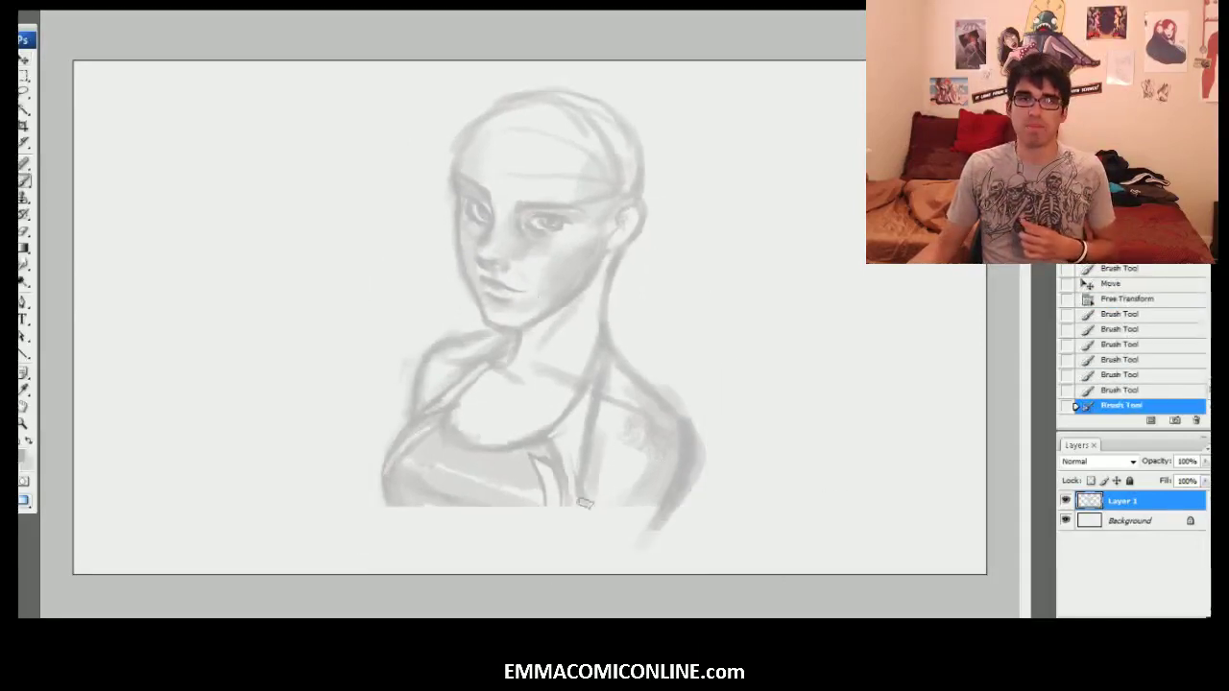
Extend the arm and torso down to the canvas edge and shade the front of the halter top darker.
{"action": "left_click_drag", "start_coordinate": [683, 480], "coordinate": [645, 561]}
{"action": "left_click_drag", "start_coordinate": [387, 501], "coordinate": [393, 573]}
{"action": "left_click_drag", "start_coordinate": [451, 518], "coordinate": [576, 557]}
{"action": "key", "text": "e"}
{"action": "left_click_drag", "start_coordinate": [538, 484], "coordinate": [526, 566]}
{"action": "key", "text": "b"}
{"action": "left_click_drag", "start_coordinate": [413, 484], "coordinate": [538, 528]}
{"action": "left_click_drag", "start_coordinate": [465, 566], "coordinate": [395, 538]}
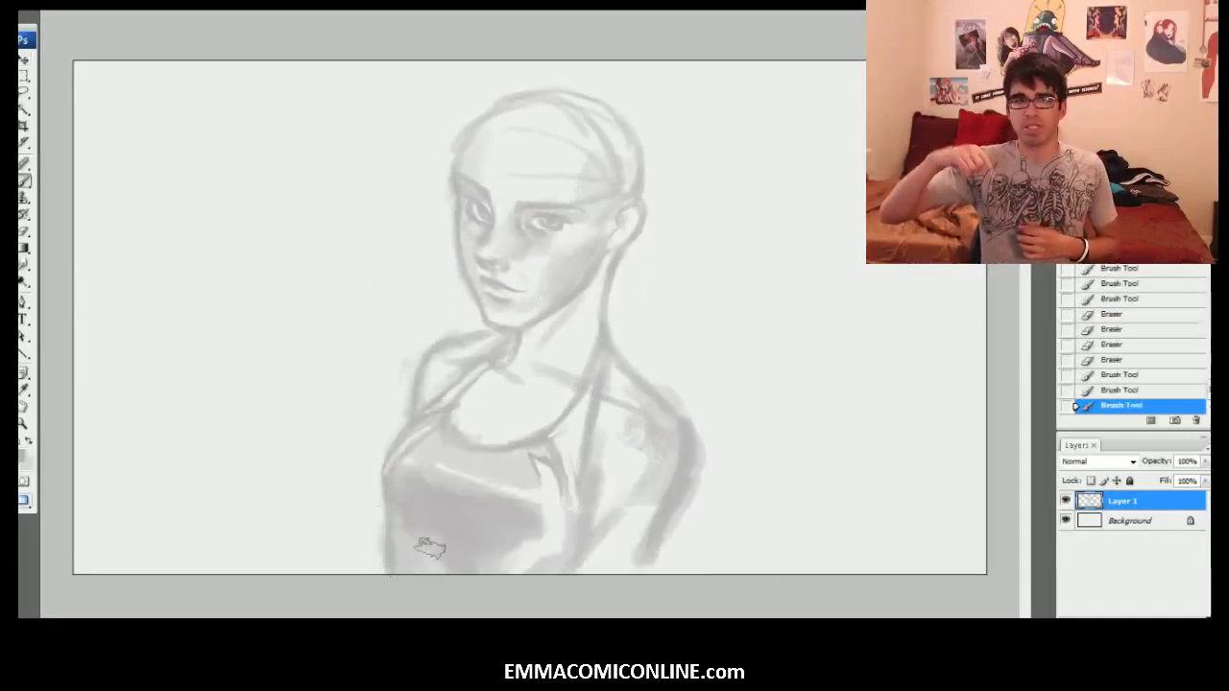
Thicken the outer arm contour and redraw the shoulder lines and collarbone, erasing excess beside the top.
{"action": "key", "text": "e"}
{"action": "left_click_drag", "start_coordinate": [614, 518], "coordinate": [590, 556]}
{"action": "left_click_drag", "start_coordinate": [687, 437], "coordinate": [641, 565]}
{"action": "key", "text": "b"}
{"action": "left_click_drag", "start_coordinate": [686, 471], "coordinate": [642, 564]}
{"action": "left_click_drag", "start_coordinate": [605, 331], "coordinate": [660, 403]}
{"action": "left_click_drag", "start_coordinate": [479, 337], "coordinate": [419, 367]}
{"action": "left_click_drag", "start_coordinate": [579, 354], "coordinate": [503, 377]}
Erase stray marks inside the neckline and along the neck under the jaw.
{"action": "key", "text": "e"}
{"action": "left_click_drag", "start_coordinate": [480, 436], "coordinate": [555, 423]}
{"action": "left_click_drag", "start_coordinate": [485, 393], "coordinate": [458, 416]}
{"action": "left_click_drag", "start_coordinate": [557, 317], "coordinate": [530, 346]}
{"action": "mouse_move", "coordinate": [590, 288]}
{"action": "left_mouse_down"}
{"action": "mouse_move", "coordinate": [552, 338]}
{"action": "mouse_move", "coordinate": [555, 324]}
{"action": "left_mouse_up"}
Tidy the edges of the torso, straps and outer arm with the eraser, touching up the strap with the brush.
{"action": "key", "text": "b"}
{"action": "key", "text": "e"}
{"action": "left_click_drag", "start_coordinate": [390, 480], "coordinate": [388, 570]}
{"action": "key", "text": "b"}
{"action": "key", "text": "e"}
{"action": "mouse_move", "coordinate": [479, 371]}
{"action": "left_mouse_down"}
{"action": "mouse_move", "coordinate": [401, 440]}
{"action": "mouse_move", "coordinate": [420, 421]}
{"action": "left_mouse_up"}
{"action": "left_click_drag", "start_coordinate": [603, 340], "coordinate": [595, 411]}
{"action": "key", "text": "b"}
{"action": "left_click_drag", "start_coordinate": [582, 463], "coordinate": [587, 490]}
{"action": "key", "text": "e"}
{"action": "left_click_drag", "start_coordinate": [700, 439], "coordinate": [700, 485]}
Lasso the head and adjust its size against the body with Free Transform.
{"action": "key", "text": "l"}
{"action": "mouse_move", "coordinate": [473, 322]}
{"action": "left_mouse_down"}
{"action": "mouse_move", "coordinate": [524, 334]}
{"action": "mouse_move", "coordinate": [472, 323]}
{"action": "mouse_move", "coordinate": [472, 336]}
{"action": "left_mouse_up"}
{"action": "key", "text": "ctrl+t"}
Refine the halter top's neckline, side panel and lower arm with the brush and eraser.
{"action": "key", "text": "ctrl+plus"}
{"action": "key", "text": "e"}
{"action": "key", "text": "b"}
{"action": "key", "text": "e"}
{"action": "left_click_drag", "start_coordinate": [537, 595], "coordinate": [599, 572]}
{"action": "left_click_drag", "start_coordinate": [433, 474], "coordinate": [478, 427]}
{"action": "key", "text": "b"}
{"action": "left_click_drag", "start_coordinate": [647, 507], "coordinate": [655, 591]}
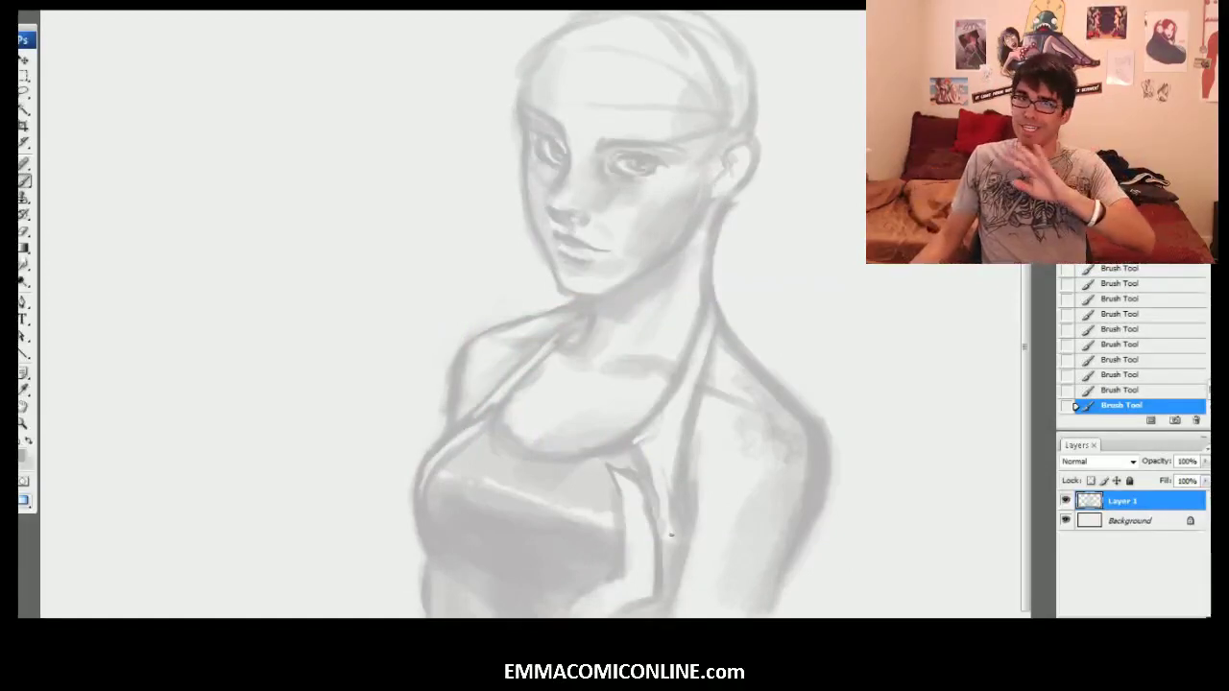
{"action": "left_click_drag", "start_coordinate": [649, 470], "coordinate": [672, 551]}
Duplicate the sketch layer, hide the original Layer 1, and draw the first fringe strokes on the copy.
{"action": "mouse_move", "coordinate": [649, 88]}
{"action": "left_mouse_down"}
{"action": "mouse_move", "coordinate": [579, 165]}
{"action": "mouse_move", "coordinate": [604, 176]}
{"action": "left_mouse_up"}
{"action": "key", "text": "ctrl+j"}
{"action": "left_click", "coordinate": [1066, 520]}
{"action": "mouse_move", "coordinate": [468, 134]}
{"action": "left_mouse_down"}
{"action": "mouse_move", "coordinate": [443, 121]}
{"action": "mouse_move", "coordinate": [422, 183]}
{"action": "left_mouse_up"}
{"action": "mouse_move", "coordinate": [463, 123]}
{"action": "left_mouse_down"}
{"action": "mouse_move", "coordinate": [537, 207]}
{"action": "mouse_move", "coordinate": [635, 251]}
{"action": "left_mouse_up"}
{"action": "left_click_drag", "start_coordinate": [545, 114], "coordinate": [613, 192]}
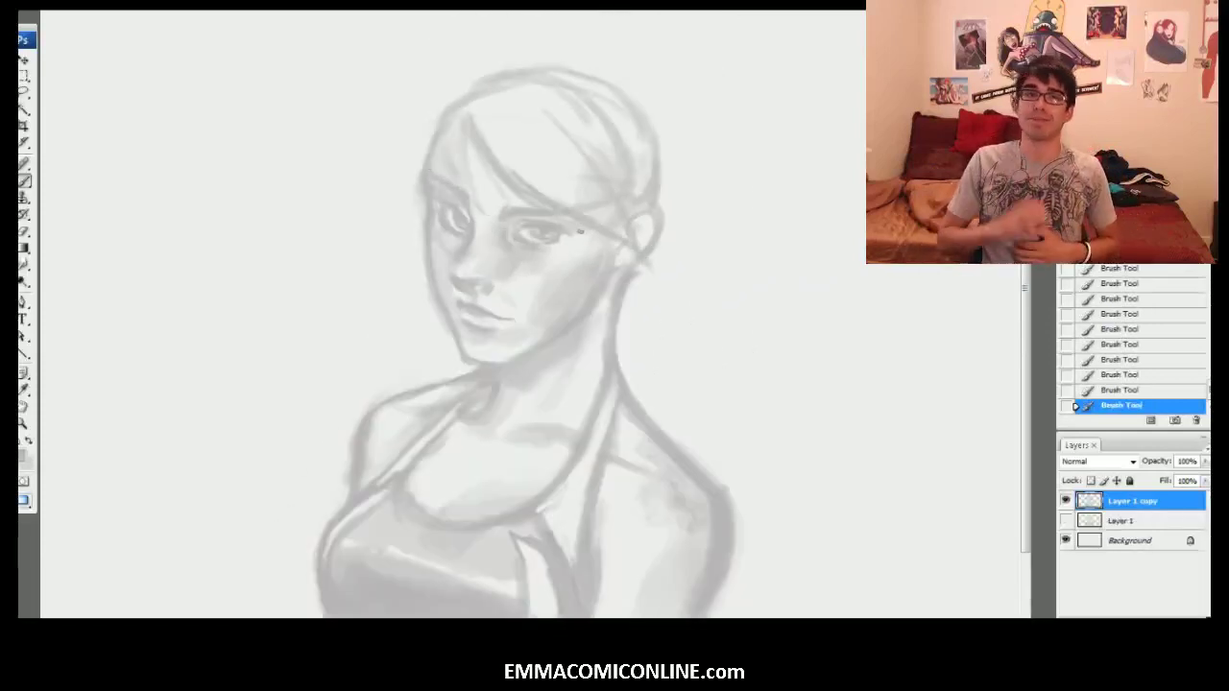
{"action": "left_click_drag", "start_coordinate": [461, 117], "coordinate": [507, 223]}
{"action": "left_click_drag", "start_coordinate": [634, 246], "coordinate": [664, 289]}
{"action": "left_click_drag", "start_coordinate": [626, 144], "coordinate": [641, 194]}
{"action": "mouse_move", "coordinate": [618, 244]}
{"action": "left_mouse_down"}
{"action": "mouse_move", "coordinate": [632, 285]}
{"action": "mouse_move", "coordinate": [619, 342]}
{"action": "left_mouse_up"}
{"action": "key", "text": "ctrl+alt+z"}
{"action": "key", "text": "ctrl+alt+z"}
{"action": "key", "text": "ctrl+alt+z"}
{"action": "key", "text": "ctrl+alt+z"}
{"action": "key", "text": "ctrl+alt+z"}
Adjust the brush color and sketch the side-swept fringe and the hair around the face and ear.
{"action": "left_click", "coordinate": [23, 456]}
{"action": "key", "text": "Return"}
{"action": "key", "text": "e"}
{"action": "left_click_drag", "start_coordinate": [619, 261], "coordinate": [619, 290]}
{"action": "key", "text": "b"}
{"action": "left_click_drag", "start_coordinate": [581, 223], "coordinate": [597, 288]}
{"action": "left_click_drag", "start_coordinate": [568, 121], "coordinate": [639, 248]}
{"action": "left_click_drag", "start_coordinate": [451, 103], "coordinate": [415, 221]}
{"action": "mouse_move", "coordinate": [465, 85]}
{"action": "left_mouse_down"}
{"action": "mouse_move", "coordinate": [576, 63]}
{"action": "mouse_move", "coordinate": [476, 108]}
{"action": "left_mouse_up"}
{"action": "left_click_drag", "start_coordinate": [566, 65], "coordinate": [622, 132]}
Outline the hair over the crown and sketch a long ponytail sweeping out behind the head.
{"action": "key", "text": "e"}
{"action": "key", "text": "b"}
{"action": "mouse_move", "coordinate": [576, 75]}
{"action": "left_mouse_down"}
{"action": "mouse_move", "coordinate": [526, 77]}
{"action": "mouse_move", "coordinate": [454, 153]}
{"action": "left_mouse_up"}
{"action": "mouse_move", "coordinate": [570, 62]}
{"action": "left_mouse_down"}
{"action": "mouse_move", "coordinate": [641, 112]}
{"action": "mouse_move", "coordinate": [661, 175]}
{"action": "left_mouse_up"}
{"action": "key", "text": "ctrl+z"}
{"action": "mouse_move", "coordinate": [643, 104]}
{"action": "left_mouse_down"}
{"action": "mouse_move", "coordinate": [660, 174]}
{"action": "mouse_move", "coordinate": [600, 148]}
{"action": "left_mouse_up"}
{"action": "left_click_drag", "start_coordinate": [603, 134], "coordinate": [759, 422]}
{"action": "left_click_drag", "start_coordinate": [622, 144], "coordinate": [624, 334]}
{"action": "mouse_move", "coordinate": [369, 132]}
{"action": "left_mouse_down"}
{"action": "mouse_move", "coordinate": [347, 232]}
{"action": "mouse_move", "coordinate": [348, 323]}
{"action": "left_mouse_up"}
{"action": "key", "text": "ctrl+z"}
Shade the top of the hair and fringe with broad strokes, leaving light highlights.
{"action": "mouse_move", "coordinate": [432, 125]}
{"action": "left_mouse_down"}
{"action": "mouse_move", "coordinate": [576, 221]}
{"action": "mouse_move", "coordinate": [547, 119]}
{"action": "left_mouse_up"}
{"action": "key", "text": "e"}
{"action": "key", "text": "b"}
{"action": "left_click_drag", "start_coordinate": [509, 60], "coordinate": [431, 96]}
{"action": "left_click_drag", "start_coordinate": [557, 68], "coordinate": [588, 179]}
{"action": "mouse_move", "coordinate": [533, 53]}
{"action": "left_mouse_down"}
{"action": "mouse_move", "coordinate": [440, 50]}
{"action": "mouse_move", "coordinate": [362, 113]}
{"action": "left_mouse_up"}
Add loose strands beside the face and neck, and erase excess shading along the jaw.
{"action": "left_click_drag", "start_coordinate": [609, 135], "coordinate": [595, 196]}
{"action": "left_click_drag", "start_coordinate": [575, 274], "coordinate": [568, 319]}
{"action": "mouse_move", "coordinate": [371, 236]}
{"action": "left_mouse_down"}
{"action": "mouse_move", "coordinate": [352, 284]}
{"action": "mouse_move", "coordinate": [380, 288]}
{"action": "mouse_move", "coordinate": [415, 351]}
{"action": "left_mouse_up"}
{"action": "key", "text": "e"}
{"action": "key", "text": "e"}
{"action": "left_click_drag", "start_coordinate": [475, 317], "coordinate": [499, 299]}
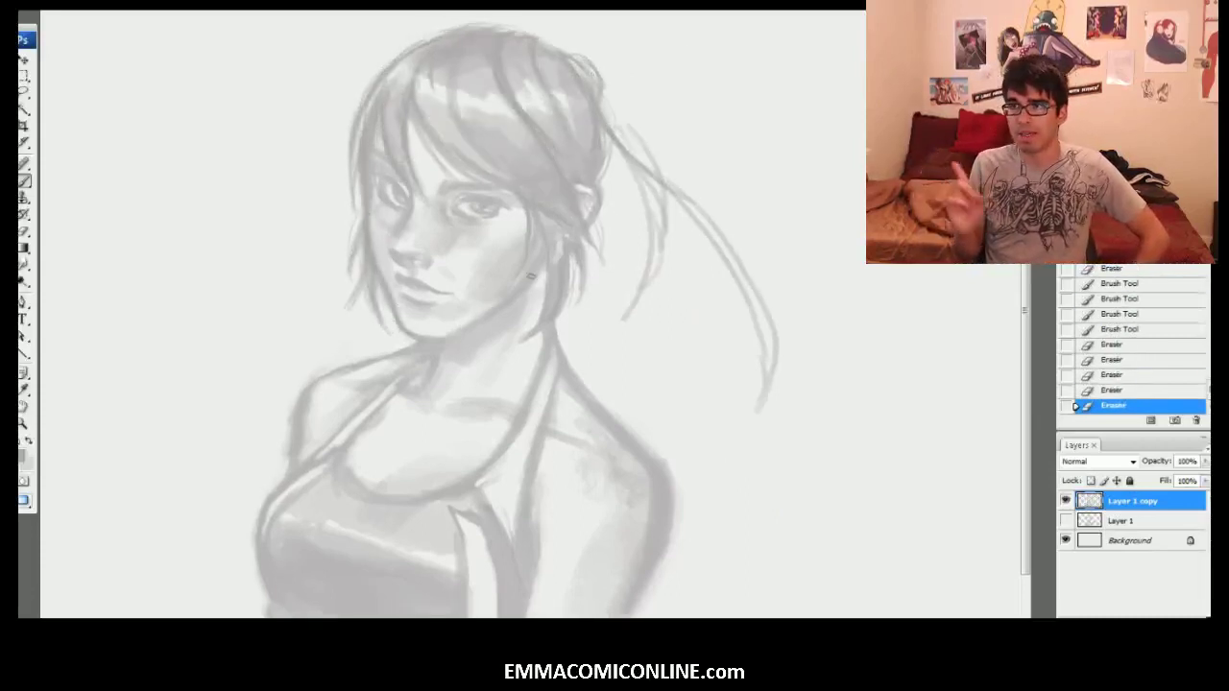
Darken the sketch with a Hue/Saturation adjustment and strengthen the shading below the jaw.
{"action": "key", "text": "b"}
{"action": "left_click_drag", "start_coordinate": [470, 177], "coordinate": [433, 124]}
{"action": "key", "text": "ctrl+minus"}
{"action": "key", "text": "ctrl+u"}
{"action": "left_click_drag", "start_coordinate": [1030, 279], "coordinate": [1013, 281]}
{"action": "key", "text": "Return"}
{"action": "left_click_drag", "start_coordinate": [528, 335], "coordinate": [567, 313]}
{"action": "key", "text": "e"}
{"action": "key", "text": "b"}
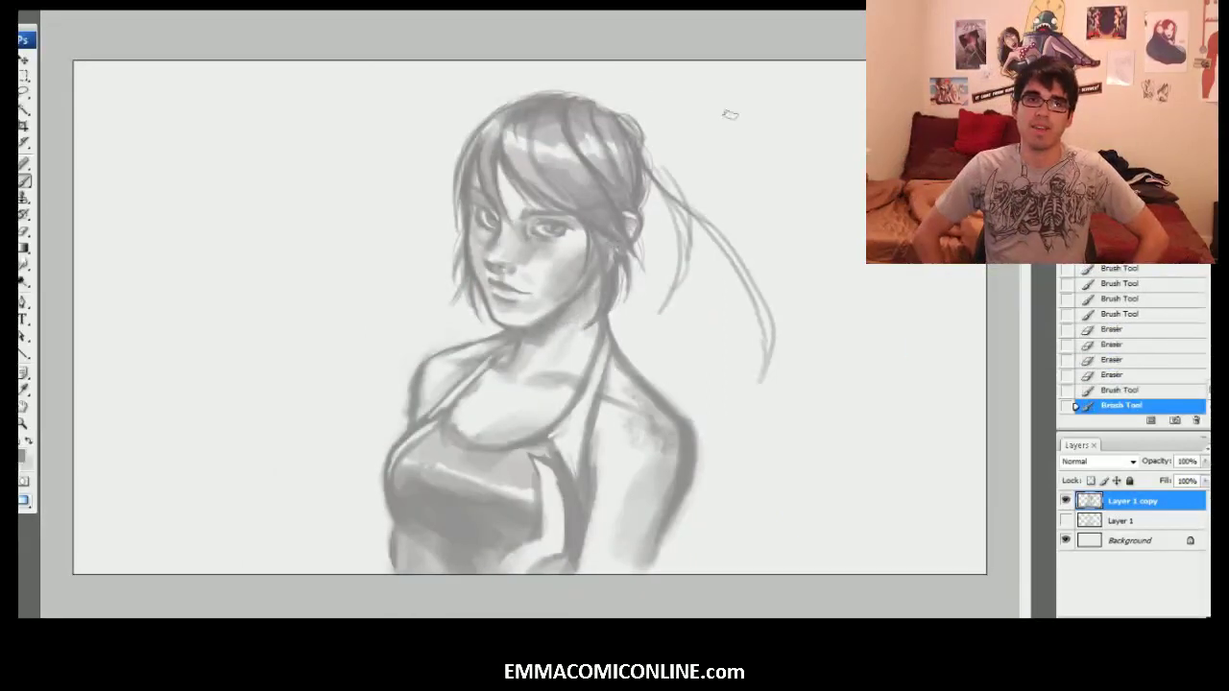
Redraw the ponytail so it falls behind the neck and shoulder, with a curled tip beside the upper arm.
{"action": "mouse_move", "coordinate": [624, 117]}
{"action": "left_mouse_down"}
{"action": "mouse_move", "coordinate": [641, 100]}
{"action": "mouse_move", "coordinate": [764, 378]}
{"action": "left_mouse_up"}
{"action": "key", "text": "e"}
{"action": "key", "text": "b"}
{"action": "left_click_drag", "start_coordinate": [630, 130], "coordinate": [680, 391]}
{"action": "key", "text": "ctrl+z"}
{"action": "left_click_drag", "start_coordinate": [663, 236], "coordinate": [683, 422]}
{"action": "left_click_drag", "start_coordinate": [685, 493], "coordinate": [736, 511]}
{"action": "left_click_drag", "start_coordinate": [647, 269], "coordinate": [672, 411]}
Clean up the ponytail lines near the neck, then reinforce the ponytail's contour and the outer edge of the arm.
{"action": "key", "text": "e"}
{"action": "left_click_drag", "start_coordinate": [659, 250], "coordinate": [672, 275]}
{"action": "key", "text": "b"}
{"action": "left_click_drag", "start_coordinate": [624, 119], "coordinate": [697, 391]}
{"action": "left_click_drag", "start_coordinate": [672, 485], "coordinate": [642, 569]}
Erase excess shading on the face and refine the nose and mouth with short brush strokes.
{"action": "key", "text": "ctrl+plus"}
{"action": "key", "text": "e"}
{"action": "mouse_move", "coordinate": [587, 240]}
{"action": "left_mouse_down"}
{"action": "mouse_move", "coordinate": [561, 250]}
{"action": "mouse_move", "coordinate": [527, 202]}
{"action": "left_mouse_up"}
{"action": "left_click", "coordinate": [1119, 330]}
{"action": "left_click", "coordinate": [1122, 403]}
{"action": "key", "text": "b"}
{"action": "key", "text": "ctrl+plus"}
{"action": "left_click_drag", "start_coordinate": [527, 257], "coordinate": [543, 263]}
{"action": "left_click_drag", "start_coordinate": [510, 288], "coordinate": [543, 301]}
{"action": "left_click_drag", "start_coordinate": [526, 297], "coordinate": [557, 308]}
{"action": "left_click_drag", "start_coordinate": [499, 270], "coordinate": [518, 292]}
{"action": "mouse_move", "coordinate": [508, 265]}
{"action": "left_mouse_down"}
{"action": "mouse_move", "coordinate": [490, 223]}
{"action": "mouse_move", "coordinate": [500, 249]}
{"action": "left_mouse_up"}
Compare earlier history states, then erase and repaint the ponytail's edges behind the shoulder.
{"action": "left_click", "coordinate": [1107, 317]}
{"action": "left_click", "coordinate": [1108, 375]}
{"action": "left_click", "coordinate": [1108, 405]}
{"action": "key", "text": "e"}
{"action": "mouse_move", "coordinate": [645, 332]}
{"action": "left_mouse_down"}
{"action": "mouse_move", "coordinate": [657, 343]}
{"action": "mouse_move", "coordinate": [566, 398]}
{"action": "left_mouse_up"}
{"action": "key", "text": "b"}
{"action": "left_click_drag", "start_coordinate": [730, 288], "coordinate": [704, 376]}
{"action": "key", "text": "ctrl+minus"}
{"action": "key", "text": "e"}
{"action": "mouse_move", "coordinate": [643, 304]}
{"action": "left_mouse_down"}
{"action": "mouse_move", "coordinate": [576, 365]}
{"action": "mouse_move", "coordinate": [631, 395]}
{"action": "left_mouse_up"}
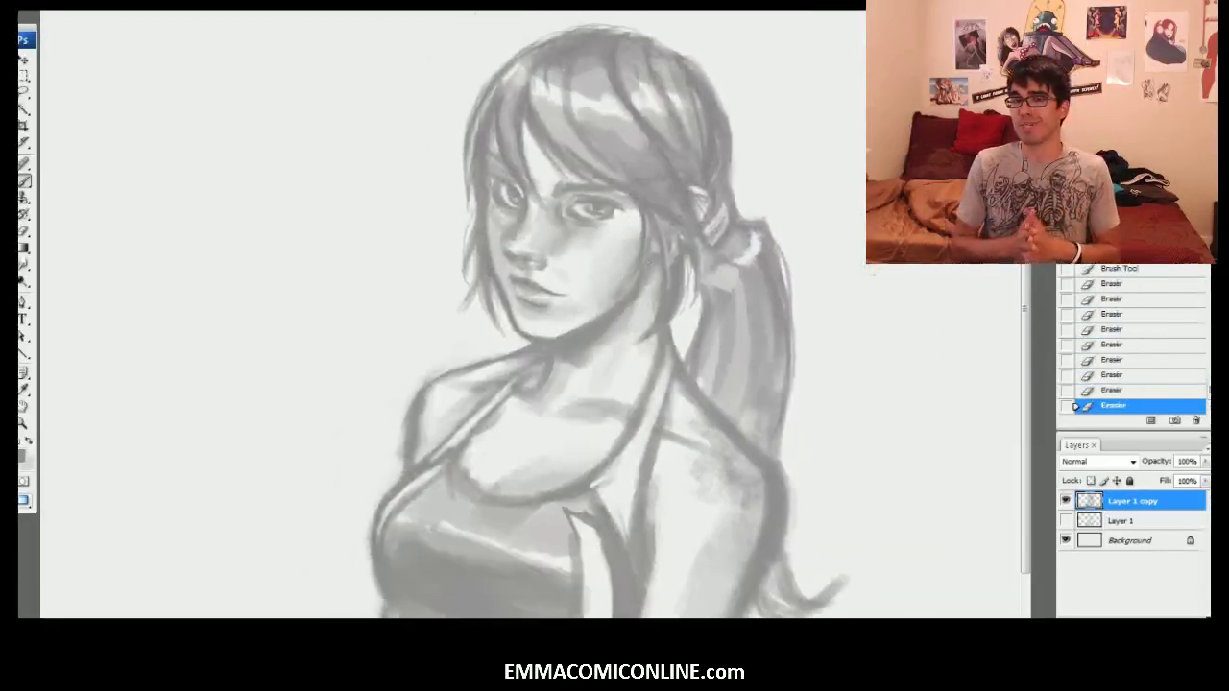
Refine the shading around the outer corners of both eyes with short brush strokes.
{"action": "key", "text": "ctrl+plus"}
{"action": "left_click_drag", "start_coordinate": [675, 193], "coordinate": [649, 192]}
{"action": "left_click_drag", "start_coordinate": [461, 133], "coordinate": [480, 143]}
{"action": "left_click_drag", "start_coordinate": [470, 174], "coordinate": [482, 192]}
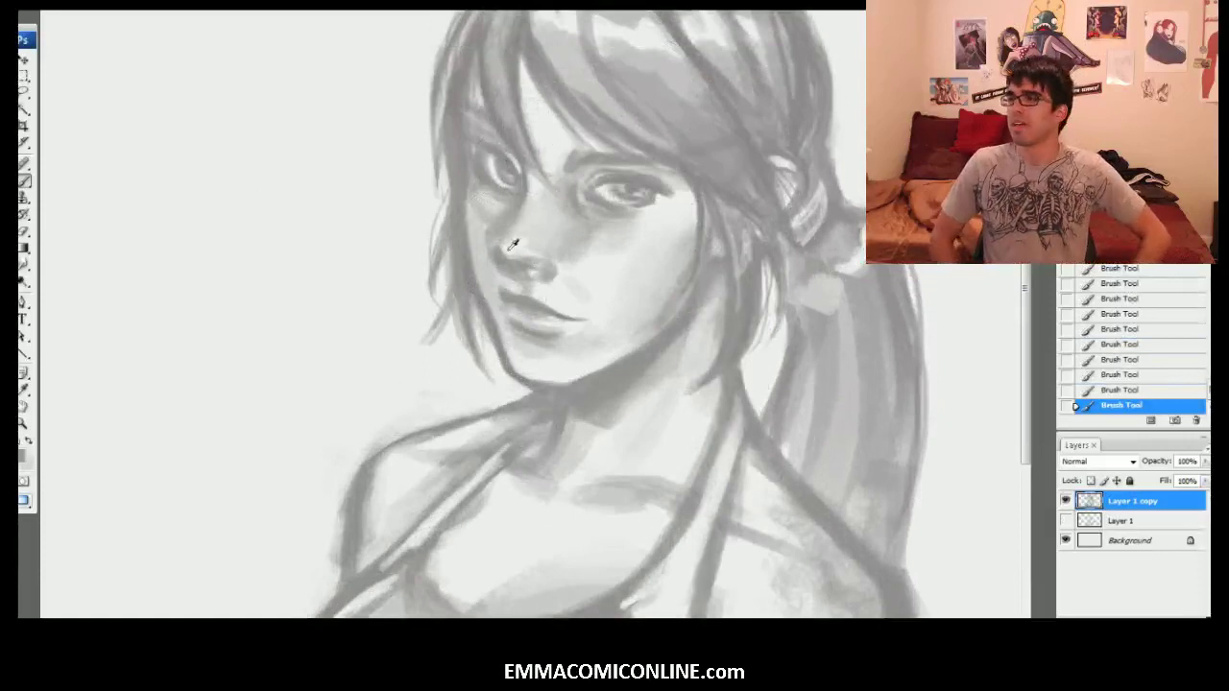
Add wispy loose strands sweeping out from the front hairline and down beside the far side of the face.
{"action": "key", "text": "ctrl+minus"}
{"action": "key", "text": "ctrl+minus"}
{"action": "left_click_drag", "start_coordinate": [503, 119], "coordinate": [439, 210]}
{"action": "mouse_move", "coordinate": [457, 173]}
{"action": "left_mouse_down"}
{"action": "mouse_move", "coordinate": [440, 234]}
{"action": "mouse_move", "coordinate": [453, 240]}
{"action": "left_mouse_up"}
{"action": "mouse_move", "coordinate": [518, 100]}
{"action": "left_mouse_down"}
{"action": "mouse_move", "coordinate": [434, 137]}
{"action": "mouse_move", "coordinate": [441, 180]}
{"action": "left_mouse_up"}
{"action": "key", "text": "ctrl+plus"}
{"action": "key", "text": "ctrl+plus"}
{"action": "key", "text": "ctrl+minus"}
Choose a dark reddish-brown foreground color and duplicate the sketch layer.
{"action": "left_click", "coordinate": [21, 455]}
{"action": "left_click", "coordinate": [519, 398]}
{"action": "key", "text": "Return"}
{"action": "key", "text": "ctrl+j"}
{"action": "key", "text": "alt+BackSpace"}
{"action": "key", "text": "ctrl+z"}
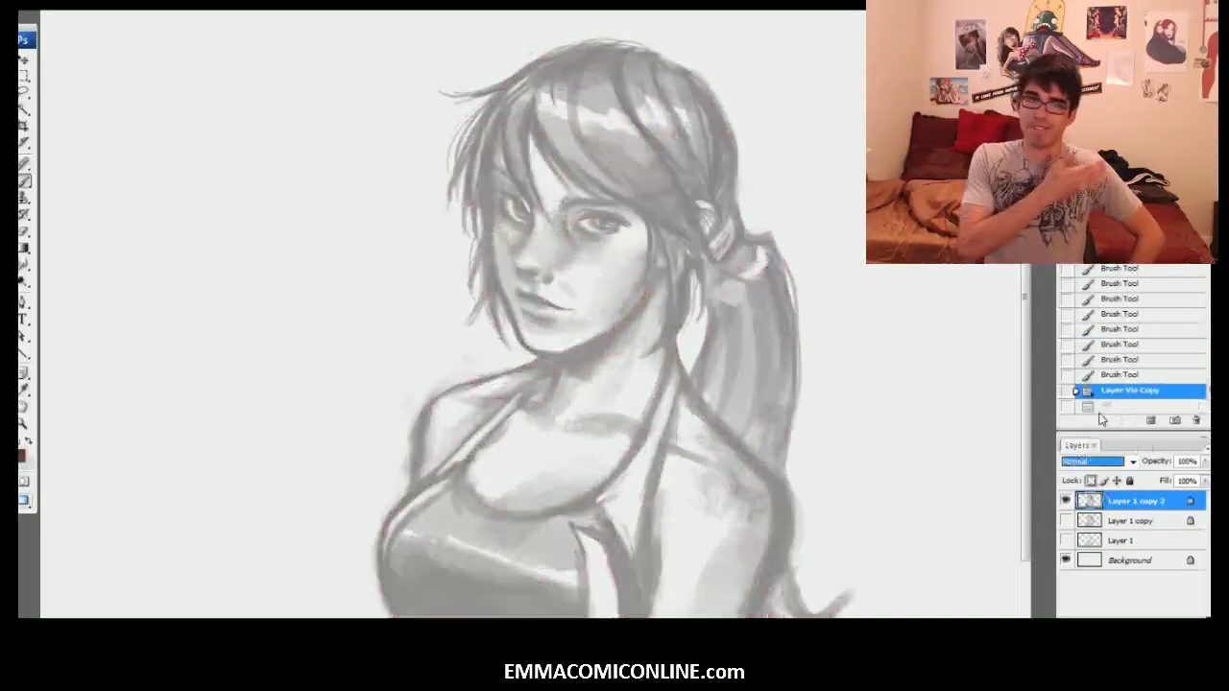
{"action": "key", "text": "ctrl+j"}
{"action": "key", "text": "ctrl+e"}
{"action": "key", "text": "Return"}
{"action": "key", "text": "ctrl+z"}
{"action": "key", "text": "ctrl+plus"}
{"action": "left_click_drag", "start_coordinate": [1203, 462], "coordinate": [1161, 482]}
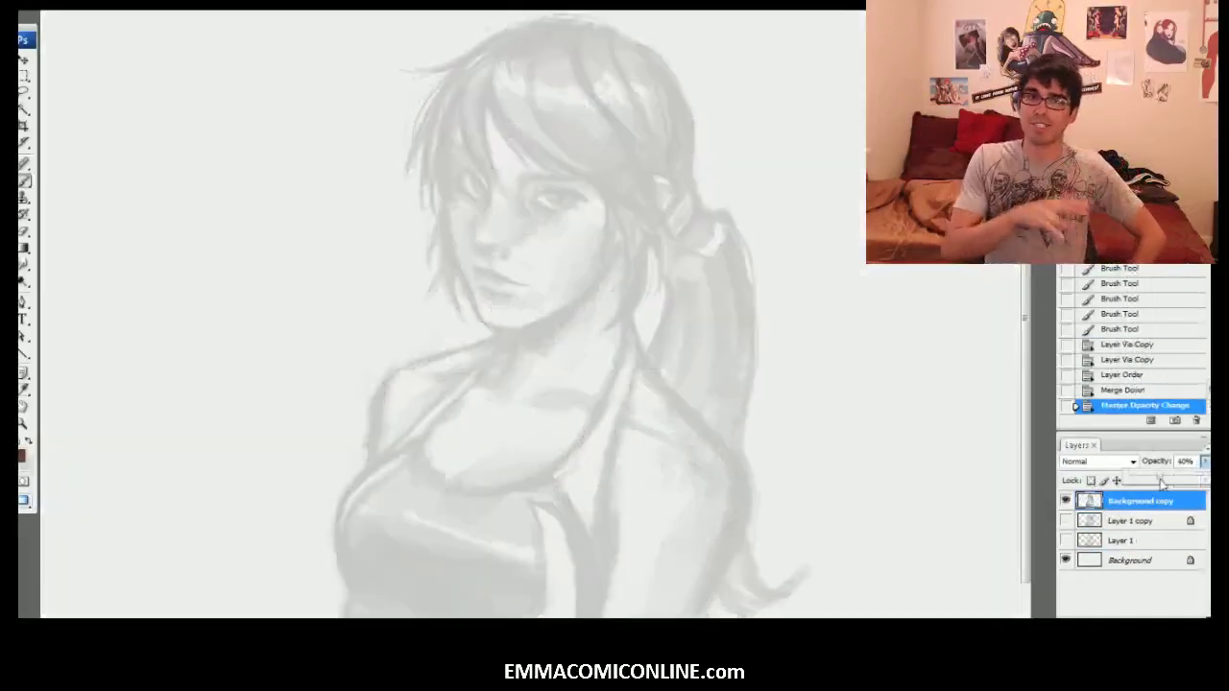
{"action": "key", "text": "Delete"}
{"action": "left_click", "coordinate": [1065, 500]}
{"action": "key", "text": "alt+BackSpace"}
{"action": "left_click", "coordinate": [1137, 360]}
{"action": "left_click", "coordinate": [1125, 298]}
Duplicate the background, move the copy up the layer stack, and merge it with a copy of the sketch.
{"action": "key", "text": "ctrl+j"}
{"action": "left_click_drag", "start_coordinate": [1132, 540], "coordinate": [1133, 510]}
{"action": "key", "text": "ctrl+j"}
{"action": "key", "text": "ctrl+e"}
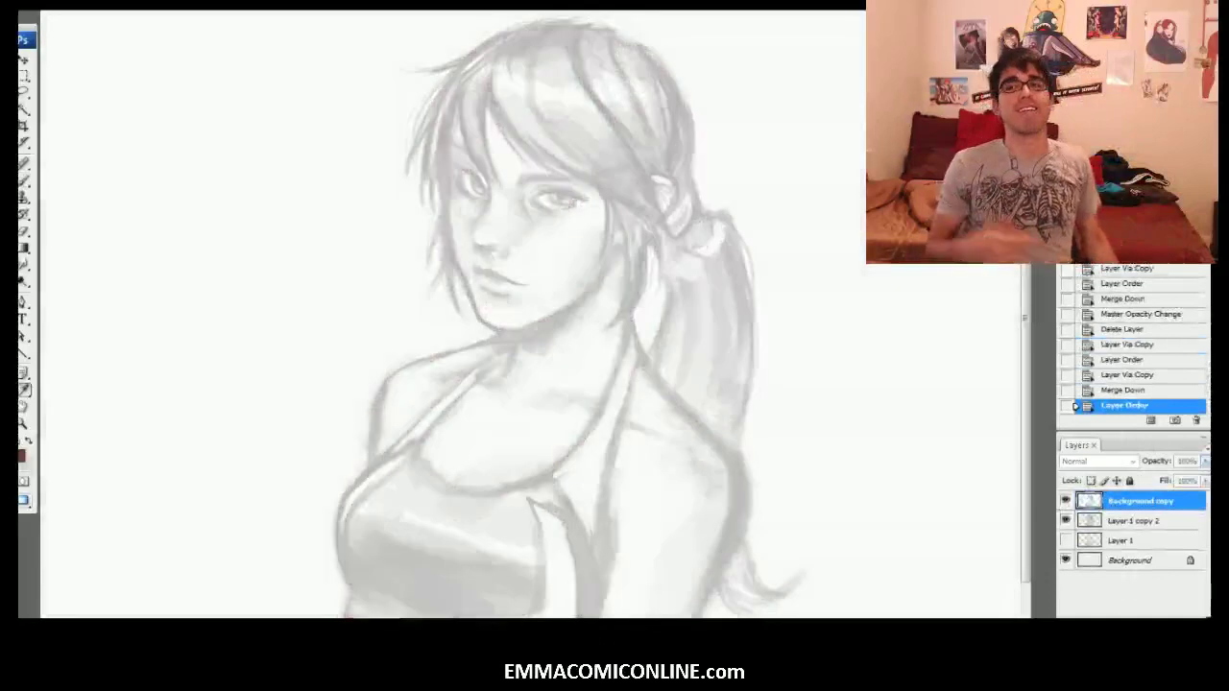
Set the merged sketch layer to Multiply, hide the separate sketch copy below it, and choose a skin-tone brush color.
{"action": "key", "text": "Return"}
{"action": "left_click", "coordinate": [91, 12]}
{"action": "left_click", "coordinate": [260, 351]}
{"action": "key", "text": "Return"}
{"action": "left_click", "coordinate": [1099, 462]}
{"action": "left_click", "coordinate": [1066, 521]}
{"action": "left_click", "coordinate": [21, 455]}
{"action": "left_click", "coordinate": [494, 345]}
{"action": "left_click", "coordinate": [797, 317]}
Paint a flat skin-tone base on Layer 2 across the body, face, hair and ponytail.
{"action": "mouse_move", "coordinate": [677, 341]}
{"action": "left_mouse_down"}
{"action": "mouse_move", "coordinate": [730, 410]}
{"action": "mouse_move", "coordinate": [519, 576]}
{"action": "left_mouse_up"}
{"action": "left_click_drag", "start_coordinate": [451, 355], "coordinate": [547, 537]}
{"action": "left_click_drag", "start_coordinate": [615, 413], "coordinate": [586, 240]}
{"action": "left_click_drag", "start_coordinate": [537, 115], "coordinate": [643, 230]}
{"action": "left_click_drag", "start_coordinate": [792, 518], "coordinate": [835, 561]}
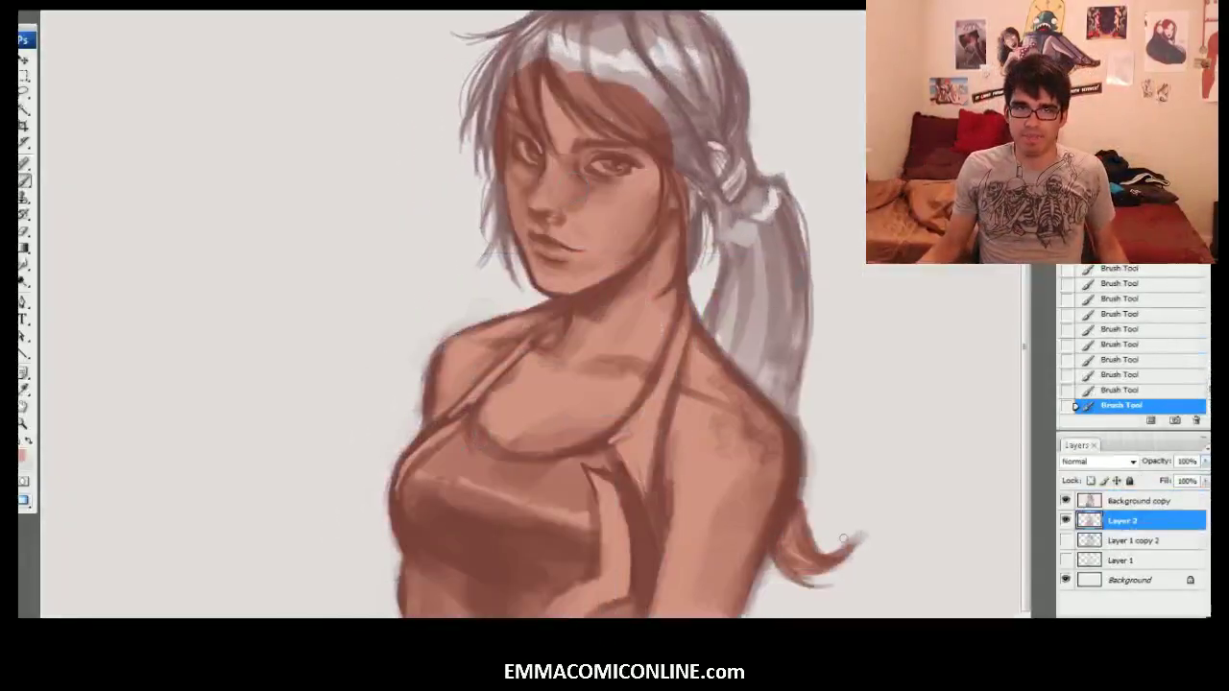
{"action": "left_click_drag", "start_coordinate": [785, 413], "coordinate": [768, 192]}
{"action": "left_click_drag", "start_coordinate": [767, 239], "coordinate": [779, 288]}
{"action": "left_click_drag", "start_coordinate": [748, 413], "coordinate": [725, 115]}
{"action": "mouse_move", "coordinate": [700, 183]}
{"action": "left_mouse_down"}
{"action": "mouse_move", "coordinate": [547, 68]}
{"action": "mouse_move", "coordinate": [490, 216]}
{"action": "left_mouse_up"}
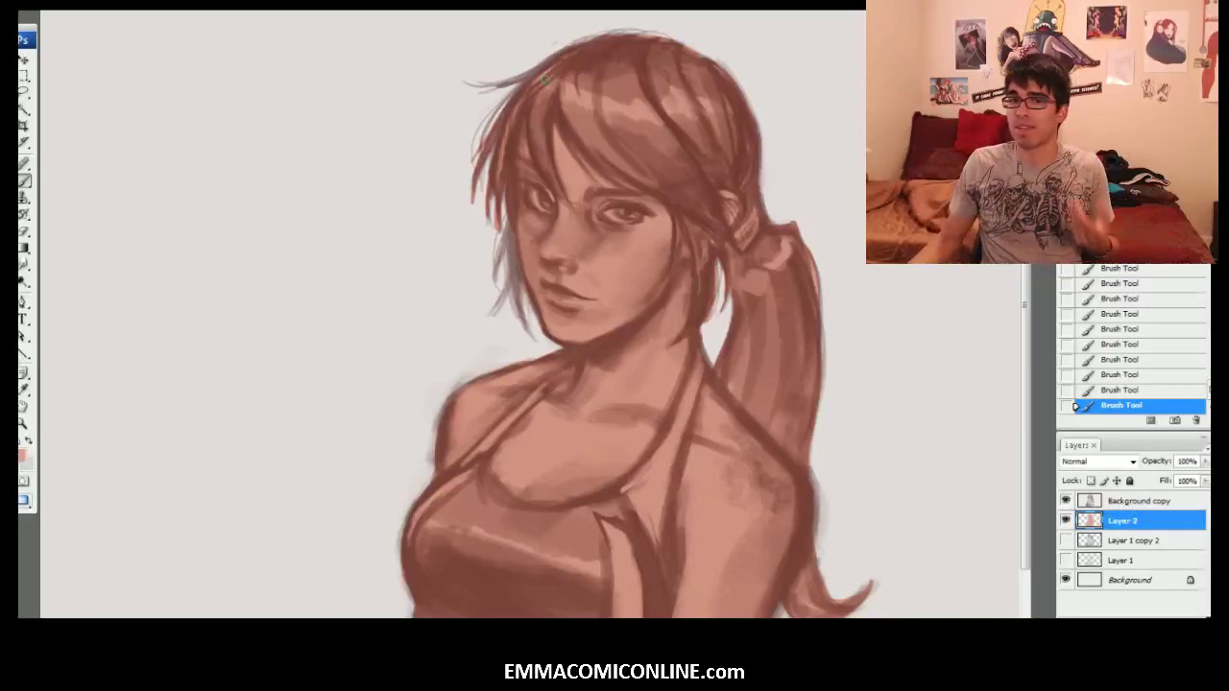
Extend the base color over the loose strands beside the face and erase the spill outside the hair outline.
{"action": "mouse_move", "coordinate": [543, 80]}
{"action": "left_mouse_down"}
{"action": "mouse_move", "coordinate": [480, 144]}
{"action": "mouse_move", "coordinate": [474, 88]}
{"action": "left_mouse_up"}
{"action": "left_click_drag", "start_coordinate": [523, 223], "coordinate": [494, 314]}
{"action": "right_click", "coordinate": [367, 274]}
{"action": "key", "text": "e"}
{"action": "left_click_drag", "start_coordinate": [488, 192], "coordinate": [486, 219]}
{"action": "left_click_drag", "start_coordinate": [487, 219], "coordinate": [445, 171]}
Create a layer named "suit", clip it to the base layer, and paint the halter top red.
{"action": "key", "text": "ctrl+shift+n"}
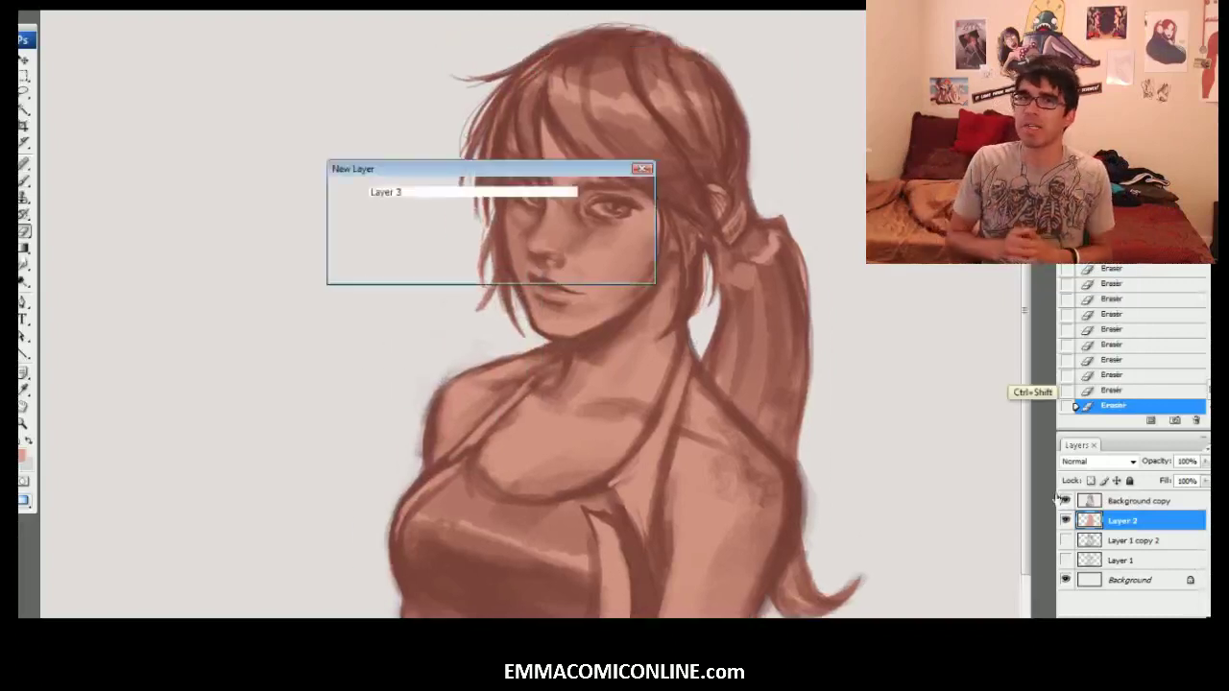
{"action": "type", "text": "suit"}
{"action": "key", "text": "Return"}
{"action": "key", "text": "ctrl+alt+g"}
{"action": "key", "text": "b"}
{"action": "left_click", "coordinate": [22, 455]}
{"action": "left_click", "coordinate": [793, 317]}
{"action": "mouse_move", "coordinate": [600, 343]}
{"action": "left_mouse_down"}
{"action": "mouse_move", "coordinate": [671, 329]}
{"action": "mouse_move", "coordinate": [500, 422]}
{"action": "left_mouse_up"}
{"action": "left_click_drag", "start_coordinate": [537, 384], "coordinate": [653, 422]}
{"action": "left_click_drag", "start_coordinate": [576, 345], "coordinate": [542, 409]}
Paint the neck straps and side panels pale lavender on a new clipped layer, erasing any overspill.
{"action": "left_click", "coordinate": [22, 440]}
{"action": "left_click", "coordinate": [444, 317]}
{"action": "key", "text": "Return"}
{"action": "key", "text": "ctrl+alt+shift+n"}
{"action": "left_click", "coordinate": [1137, 525], "text": "alt"}
{"action": "left_click_drag", "start_coordinate": [698, 384], "coordinate": [672, 509]}
{"action": "left_click_drag", "start_coordinate": [715, 274], "coordinate": [663, 413]}
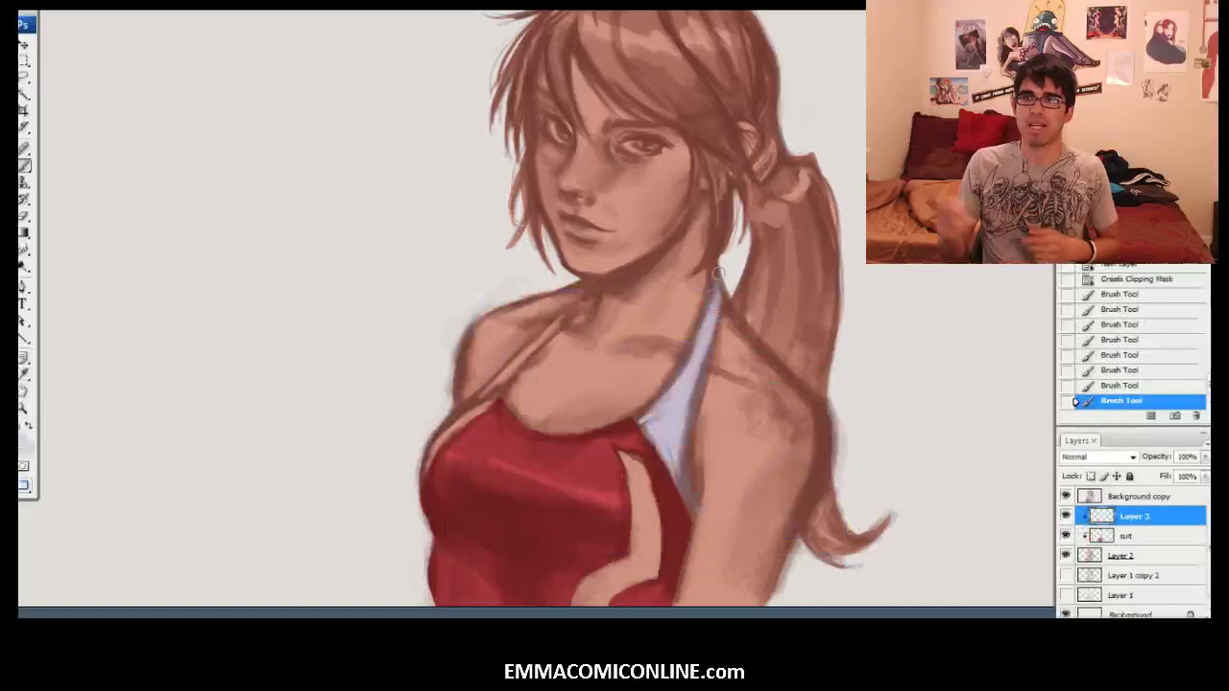
{"action": "left_click_drag", "start_coordinate": [575, 317], "coordinate": [437, 451]}
{"action": "left_click_drag", "start_coordinate": [575, 432], "coordinate": [575, 283]}
{"action": "left_click_drag", "start_coordinate": [628, 312], "coordinate": [600, 413]}
{"action": "key", "text": "e"}
{"action": "left_click_drag", "start_coordinate": [576, 288], "coordinate": [565, 457]}
Create a layer named "eyes", choose a pale greyish color for the eyes, and adjust it with Hue/Saturation.
{"action": "key", "text": "ctrl+shift+n"}
{"action": "type", "text": "eyes"}
{"action": "left_click", "coordinate": [22, 440]}
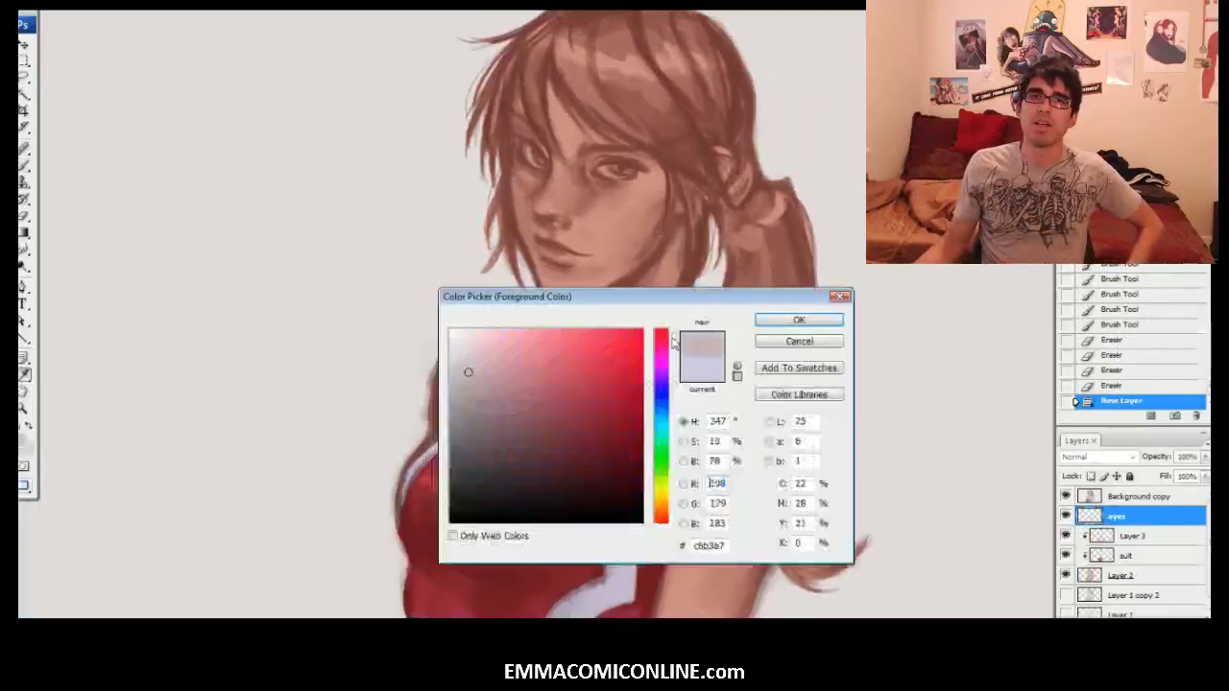
{"action": "key", "text": "Return"}
{"action": "key", "text": "ctrl+u"}
{"action": "key", "text": "Return"}
Adjust the Hue/Saturation of the skin-tone base on Layer 2, then select the Background copy layer.
{"action": "left_click", "coordinate": [1126, 575]}
{"action": "key", "text": "ctrl+u"}
{"action": "key", "text": "Return"}
{"action": "left_click", "coordinate": [1138, 496]}
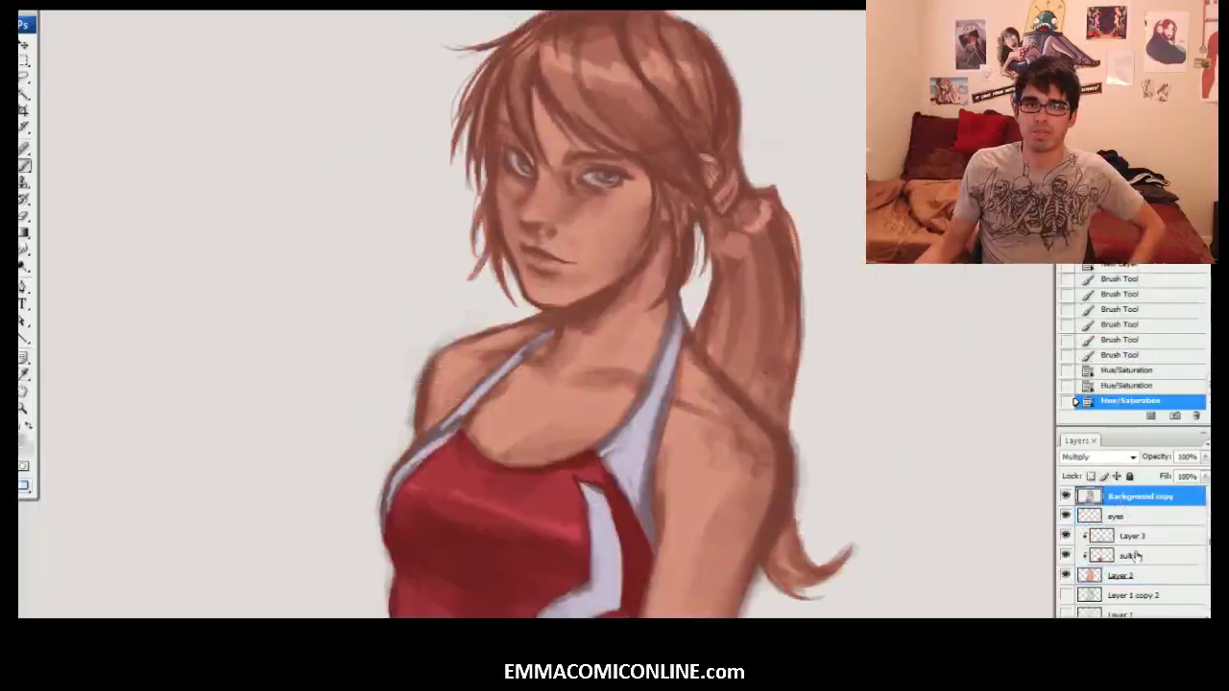
Rename the trim layer as "stripe" and add a new layer named "ahir" above it.
{"action": "double_click", "coordinate": [1132, 536]}
{"action": "type", "text": "stripe"}
{"action": "key", "text": "ctrl+shift+n"}
{"action": "type", "text": "hair"}
Choose a dark brown color and paint it over the crown, fringe, side strands and ponytail.
{"action": "left_click", "coordinate": [22, 439]}
{"action": "left_click_drag", "start_coordinate": [641, 144], "coordinate": [696, 182]}
{"action": "left_click_drag", "start_coordinate": [672, 58], "coordinate": [485, 279]}
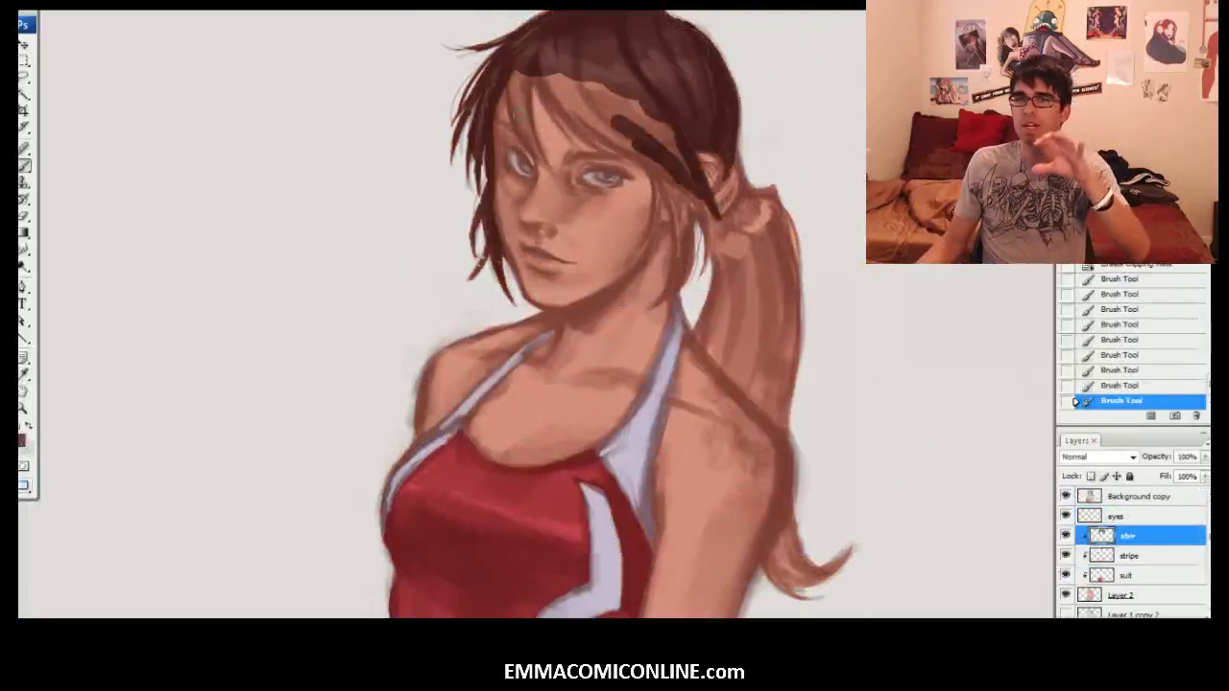
{"action": "left_click_drag", "start_coordinate": [523, 81], "coordinate": [672, 182]}
{"action": "left_click_drag", "start_coordinate": [730, 216], "coordinate": [800, 422]}
{"action": "left_click_drag", "start_coordinate": [782, 509], "coordinate": [835, 566]}
{"action": "key", "text": "ctrl+plus"}
Paint dark brown over the fringe and the strands framing the face on the "ahir" layer.
{"action": "left_click", "coordinate": [1120, 595]}
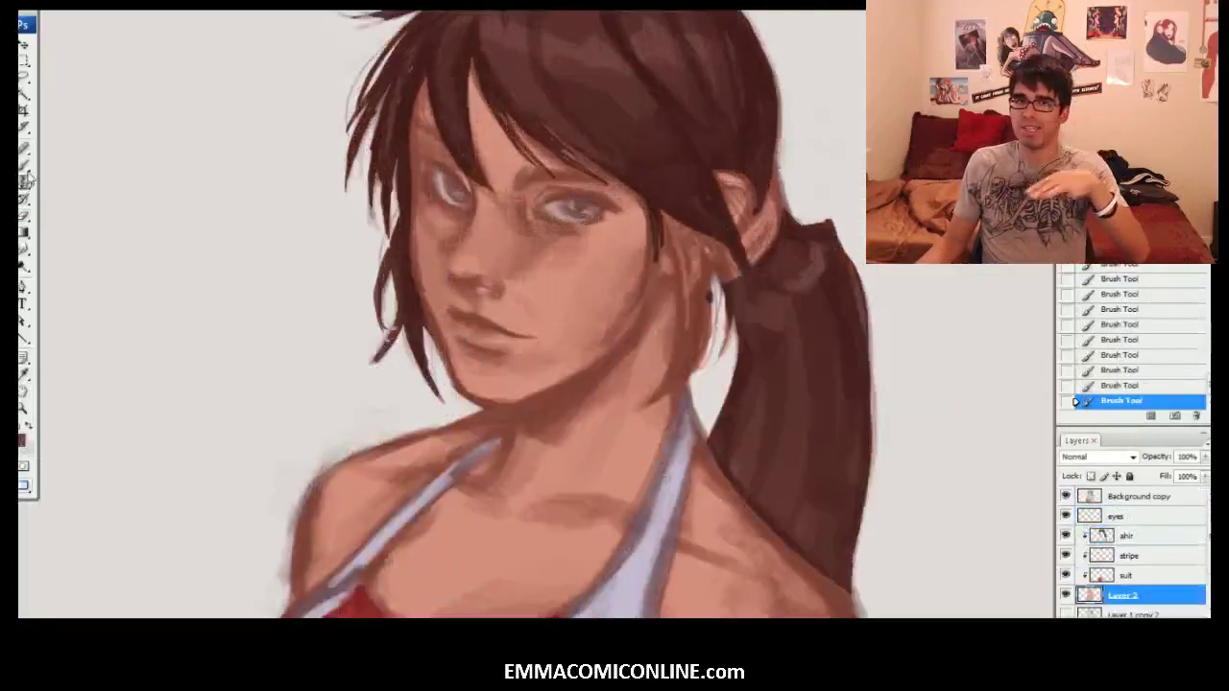
{"action": "left_click", "coordinate": [1127, 536]}
{"action": "left_click", "coordinate": [1066, 496]}
{"action": "left_click", "coordinate": [1065, 497]}
{"action": "left_click_drag", "start_coordinate": [576, 288], "coordinate": [600, 353]}
{"action": "left_click_drag", "start_coordinate": [586, 206], "coordinate": [662, 269]}
{"action": "left_click_drag", "start_coordinate": [461, 159], "coordinate": [448, 274]}
{"action": "key", "text": "e"}
{"action": "key", "text": "b"}
{"action": "left_click_drag", "start_coordinate": [445, 309], "coordinate": [445, 361]}
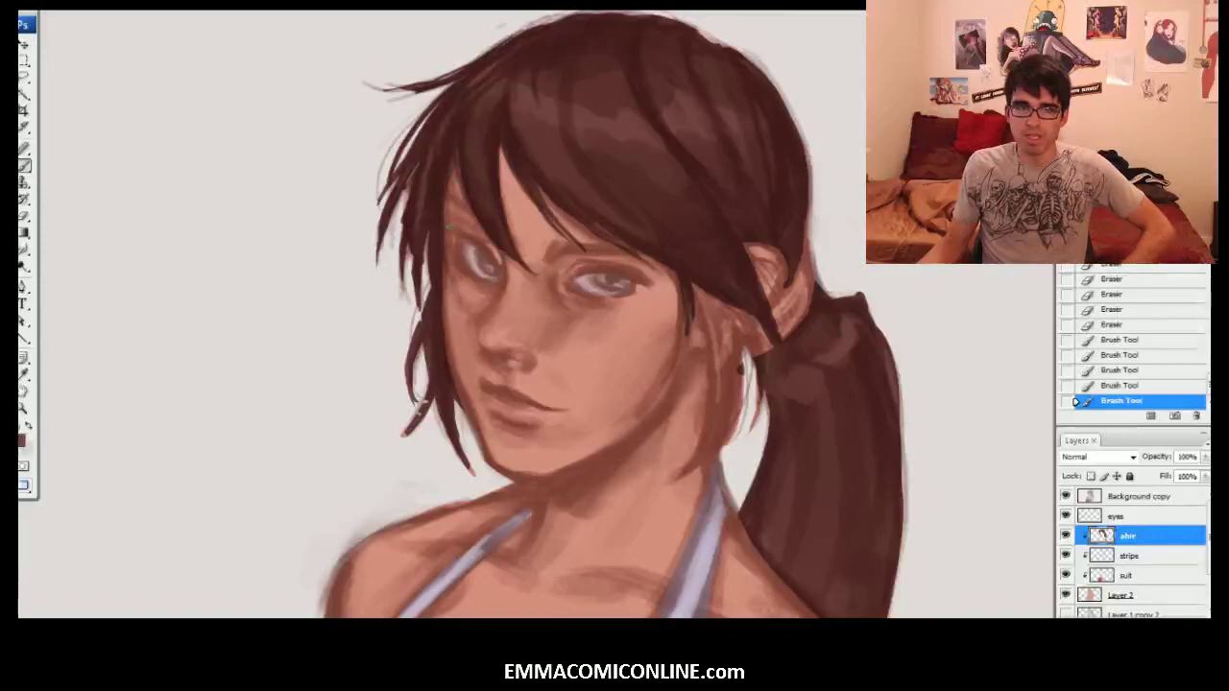
Paint dark brown strands in front of the ear and beside the neck, and extend the lower edge of the fringe.
{"action": "left_click_drag", "start_coordinate": [691, 280], "coordinate": [715, 461]}
{"action": "left_click_drag", "start_coordinate": [730, 298], "coordinate": [686, 475]}
{"action": "left_click_drag", "start_coordinate": [755, 384], "coordinate": [754, 432]}
{"action": "left_click_drag", "start_coordinate": [542, 188], "coordinate": [624, 252]}
Erase the excess base color around the loose hair tips beside the jaw on Layer 2.
{"action": "left_click", "coordinate": [1120, 595]}
{"action": "key", "text": "e"}
{"action": "left_click_drag", "start_coordinate": [416, 414], "coordinate": [402, 438]}
{"action": "left_click_drag", "start_coordinate": [421, 265], "coordinate": [407, 394]}
{"action": "left_click_drag", "start_coordinate": [456, 424], "coordinate": [474, 476]}
On the "ahir" layer, undo the brow strokes beneath the fringe and paint the eyebrow above the fully visible eye dark brown.
{"action": "left_click", "coordinate": [1127, 536]}
{"action": "key", "text": "b"}
{"action": "left_click_drag", "start_coordinate": [469, 214], "coordinate": [441, 193]}
{"action": "key", "text": "ctrl+alt+z"}
{"action": "key", "text": "ctrl+alt+z"}
{"action": "key", "text": "ctrl+alt+z"}
{"action": "key", "text": "ctrl+alt+z"}
{"action": "mouse_move", "coordinate": [569, 246]}
{"action": "left_mouse_down"}
{"action": "mouse_move", "coordinate": [545, 257]}
{"action": "mouse_move", "coordinate": [629, 251]}
{"action": "left_mouse_up"}
{"action": "key", "text": "e"}
Create a clipped layer named "iris" above "eyes", paint the irises olive, and adjust them with Hue/Saturation.
{"action": "key", "text": "ctrl+shift+n"}
{"action": "type", "text": "iris"}
{"action": "left_click", "coordinate": [22, 440]}
{"action": "left_click", "coordinate": [1142, 545], "text": "alt"}
{"action": "left_click_drag", "start_coordinate": [1140, 538], "coordinate": [1141, 509]}
{"action": "left_click", "coordinate": [1140, 545], "text": "alt"}
{"action": "left_click_drag", "start_coordinate": [593, 282], "coordinate": [640, 279]}
{"action": "key", "text": "ctrl+u"}
Darken the lashes of the eye beneath the fringe on the "ahir" layer and erase the excess.
{"action": "left_click", "coordinate": [1127, 555]}
{"action": "left_click", "coordinate": [1065, 496]}
{"action": "left_click", "coordinate": [1064, 496]}
{"action": "left_click_drag", "start_coordinate": [492, 261], "coordinate": [459, 236]}
{"action": "key", "text": "e"}
{"action": "left_click_drag", "start_coordinate": [457, 244], "coordinate": [478, 275]}
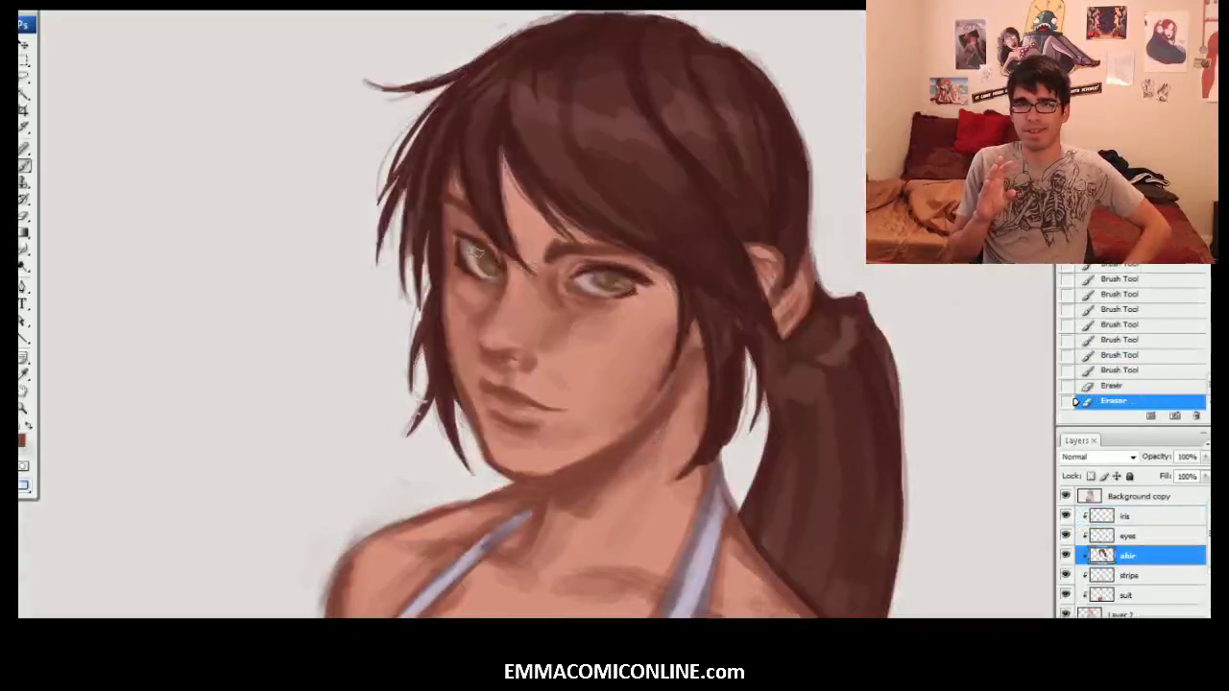
Move the "ahir" layer above "iris", then refine the upper lash lines and erase the excess at the eye's outer corner.
{"action": "key", "text": "b"}
{"action": "left_click_drag", "start_coordinate": [1140, 555], "coordinate": [1146, 510]}
{"action": "left_click_drag", "start_coordinate": [455, 234], "coordinate": [480, 244]}
{"action": "key", "text": "e"}
{"action": "left_click_drag", "start_coordinate": [639, 284], "coordinate": [624, 290]}
Adjust the "iris" layer's color with Hue/Saturation.
{"action": "left_click", "coordinate": [1140, 536]}
{"action": "key", "text": "ctrl+u"}
{"action": "key", "text": "Return"}
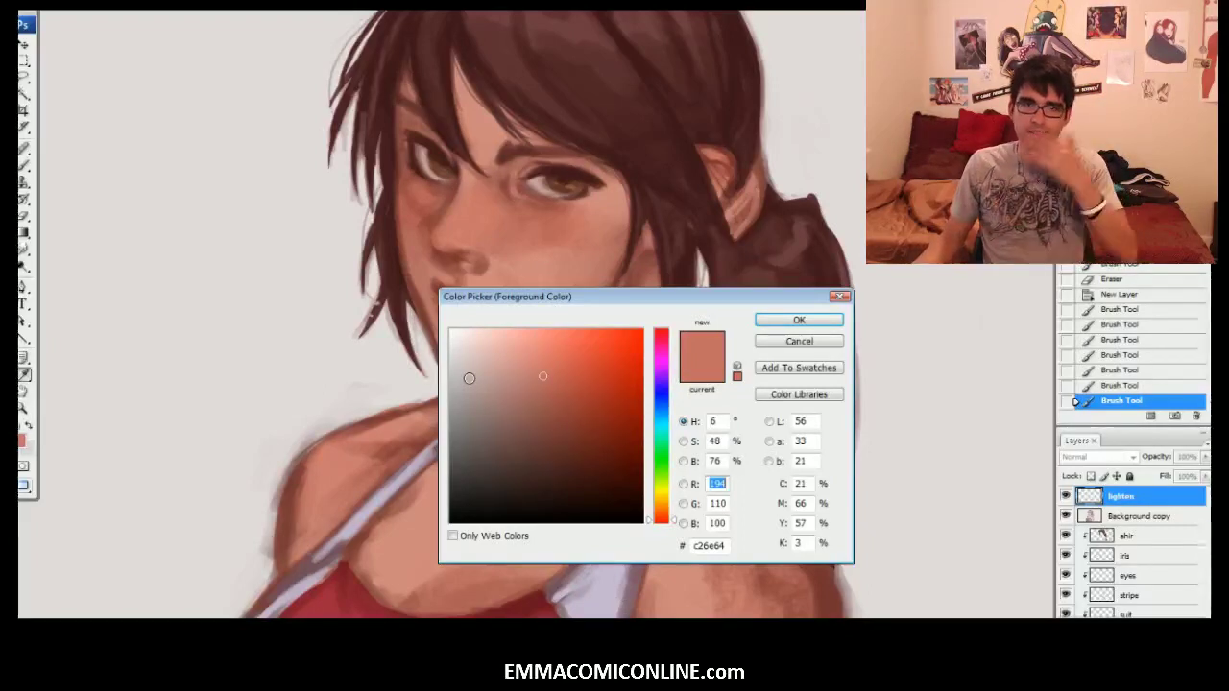
Choose a muted red skin tone, paint over the nose and lower lip, and retouch the strand below the ear.
{"action": "key", "text": "Return"}
{"action": "left_click", "coordinate": [797, 606]}
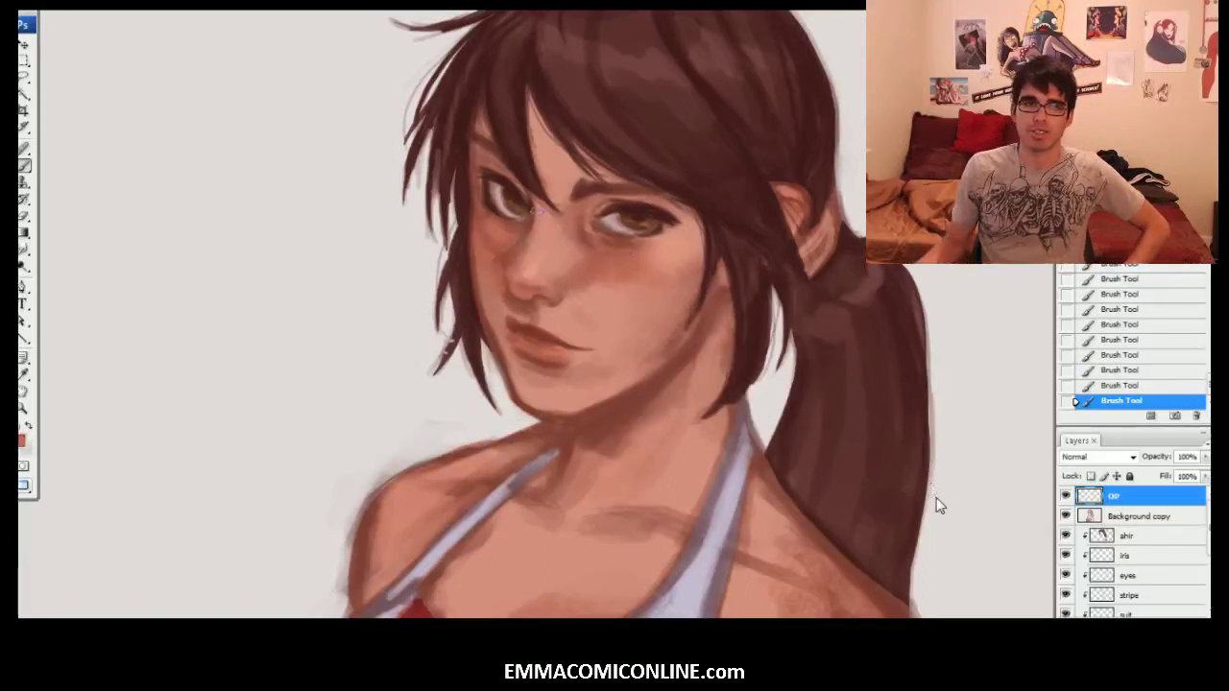
{"action": "left_click_drag", "start_coordinate": [513, 290], "coordinate": [534, 290]}
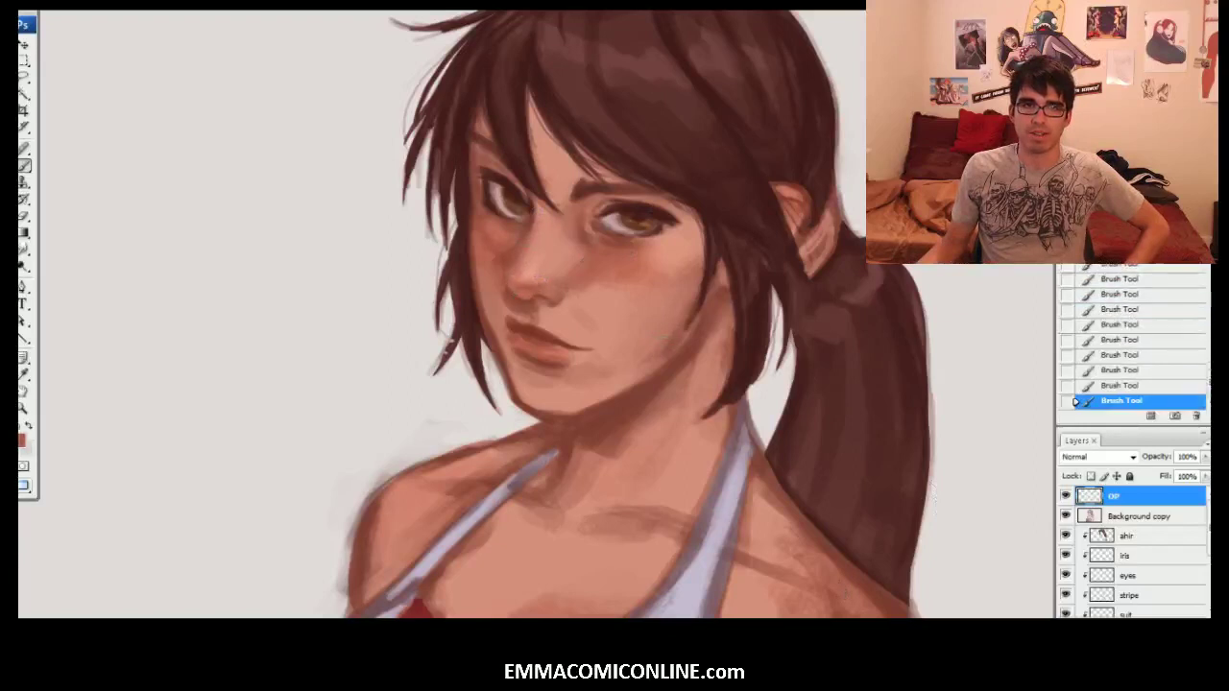
{"action": "left_click_drag", "start_coordinate": [525, 336], "coordinate": [547, 342]}
{"action": "left_click_drag", "start_coordinate": [802, 284], "coordinate": [790, 318]}
Sample skin tones from the neck and cheek, and blend them over the cheek toward the nose on the "OP" layer.
{"action": "left_click", "coordinate": [564, 479], "text": "alt"}
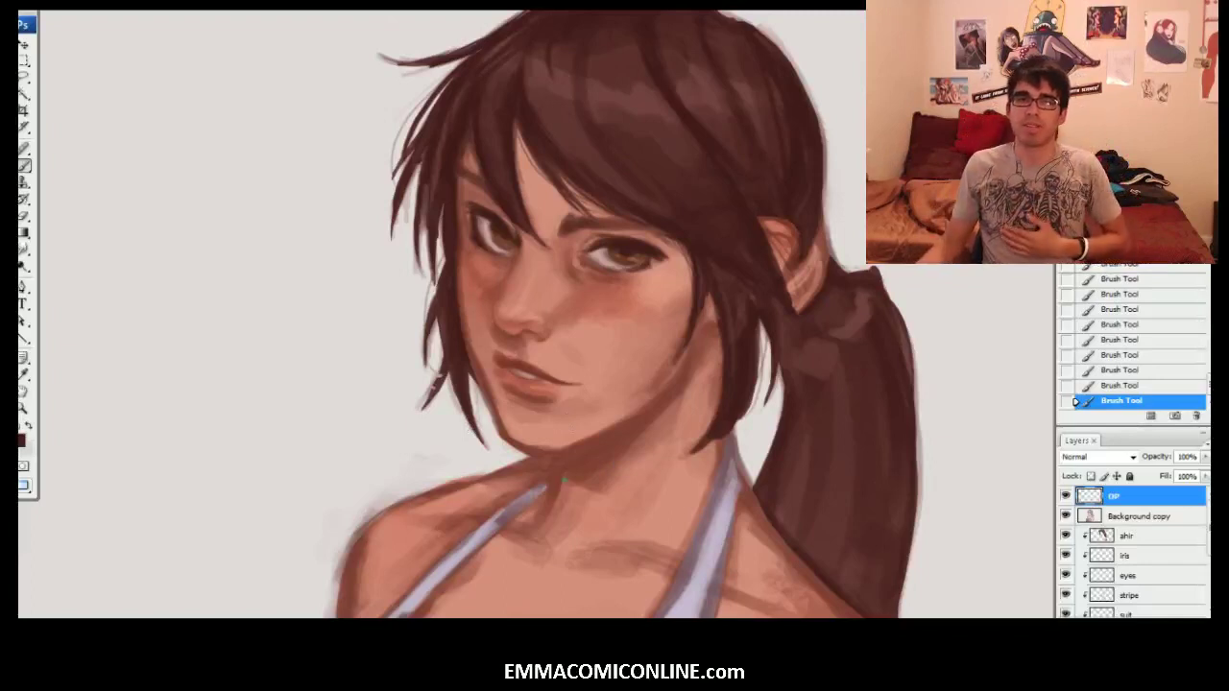
{"action": "left_click", "coordinate": [668, 379], "text": "alt"}
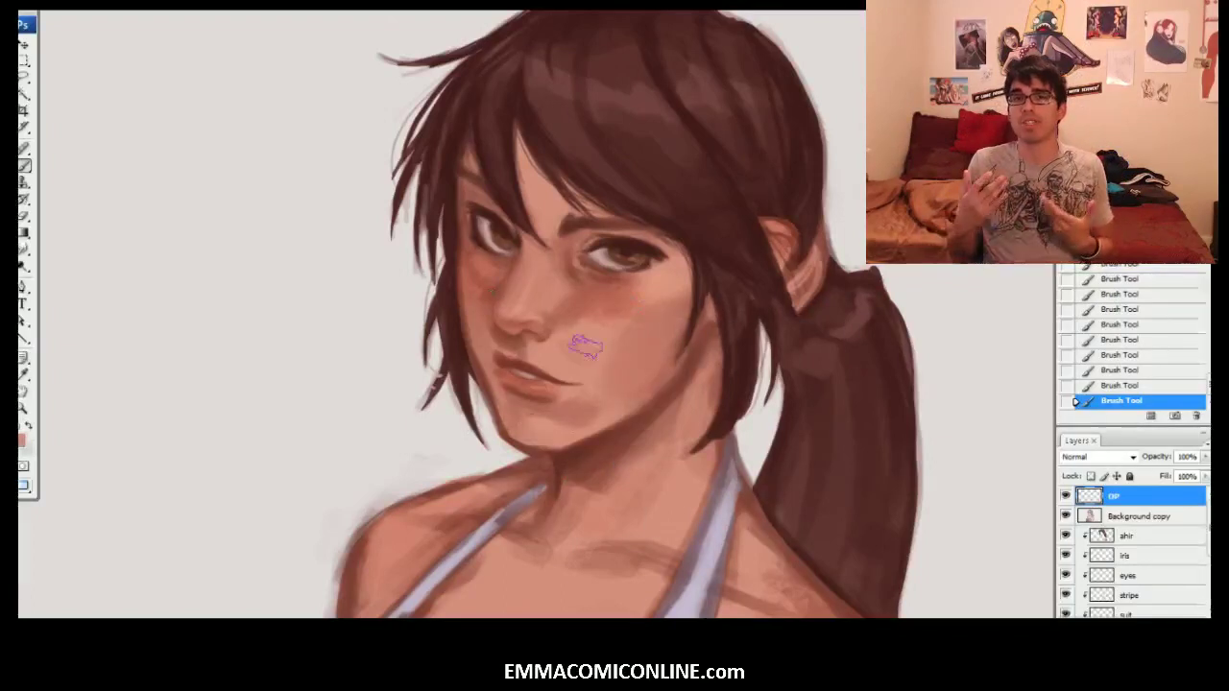
{"action": "left_click", "coordinate": [644, 301], "text": "alt"}
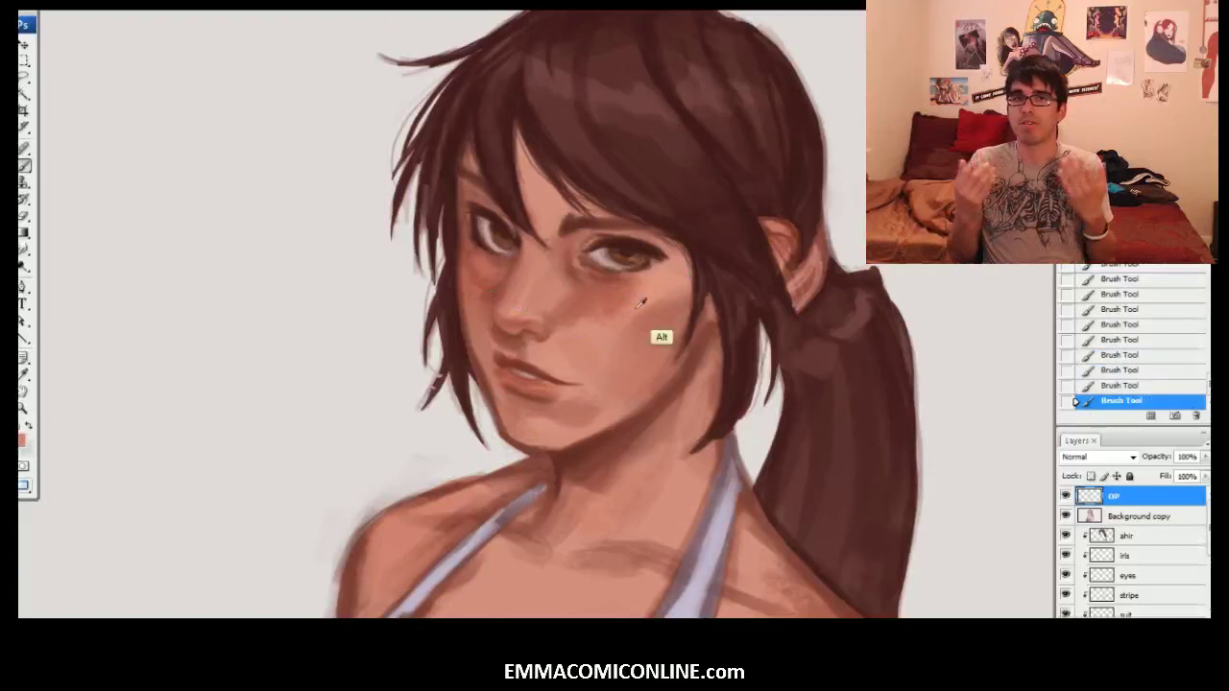
{"action": "left_click_drag", "start_coordinate": [620, 304], "coordinate": [554, 301]}
{"action": "left_click", "coordinate": [518, 257], "text": "alt"}
{"action": "left_click", "coordinate": [560, 222], "text": "alt"}
Step back and forward through the latest cheek strokes to compare the face before and after.
{"action": "key", "text": "ctrl+alt+z"}
{"action": "key", "text": "ctrl+alt+z"}
{"action": "key", "text": "ctrl+alt+z"}
{"action": "key", "text": "ctrl+alt+z"}
{"action": "key", "text": "ctrl+shift+z"}
{"action": "key", "text": "ctrl+shift+z"}
{"action": "key", "text": "ctrl+shift+z"}
{"action": "key", "text": "ctrl+shift+z"}
Sample face tones and repeatedly undo and redo the recent strokes to judge the face retouching.
{"action": "left_click", "coordinate": [616, 282], "text": "alt"}
{"action": "left_click", "coordinate": [476, 165], "text": "alt"}
{"action": "key", "text": "ctrl+alt+z"}
{"action": "key", "text": "ctrl+alt+z"}
{"action": "key", "text": "ctrl+alt+z"}
{"action": "key", "text": "ctrl+alt+z"}
{"action": "key", "text": "ctrl+shift+z"}
{"action": "key", "text": "ctrl+shift+z"}
{"action": "key", "text": "ctrl+shift+z"}
{"action": "key", "text": "ctrl+shift+z"}
{"action": "key", "text": "ctrl+alt+z"}
{"action": "key", "text": "ctrl+alt+z"}
{"action": "key", "text": "ctrl+alt+z"}
{"action": "key", "text": "ctrl+alt+z"}
{"action": "key", "text": "ctrl+shift+z"}
{"action": "key", "text": "ctrl+shift+z"}
{"action": "key", "text": "ctrl+shift+z"}
{"action": "key", "text": "ctrl+shift+z"}
{"action": "key", "text": "ctrl+alt+z"}
{"action": "key", "text": "ctrl+alt+z"}
{"action": "key", "text": "ctrl+alt+z"}
{"action": "key", "text": "ctrl+alt+z"}
{"action": "key", "text": "ctrl+shift+z"}
{"action": "key", "text": "ctrl+shift+z"}
{"action": "key", "text": "ctrl+shift+z"}
{"action": "key", "text": "ctrl+shift+z"}
{"action": "key", "text": "ctrl+alt+z"}
{"action": "key", "text": "ctrl+alt+z"}
{"action": "key", "text": "ctrl+alt+z"}
{"action": "key", "text": "ctrl+alt+z"}
{"action": "key", "text": "ctrl+shift+z"}
{"action": "key", "text": "ctrl+shift+z"}
{"action": "key", "text": "ctrl+shift+z"}
{"action": "key", "text": "ctrl+shift+z"}
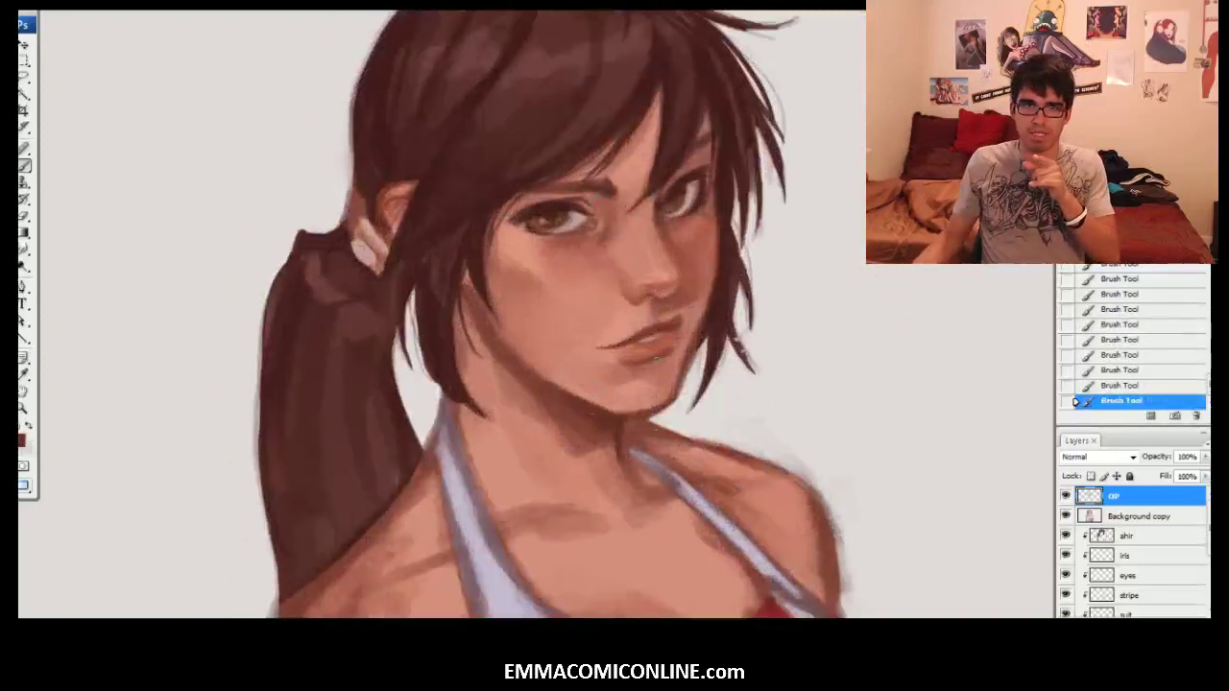
Undo the last two mouth strokes, choose a new color, and repaint the corner of the lips.
{"action": "left_click", "coordinate": [21, 441]}
{"action": "left_click", "coordinate": [799, 318]}
{"action": "key", "text": "ctrl+alt+z"}
{"action": "key", "text": "ctrl+alt+z"}
{"action": "left_click_drag", "start_coordinate": [672, 325], "coordinate": [693, 329]}
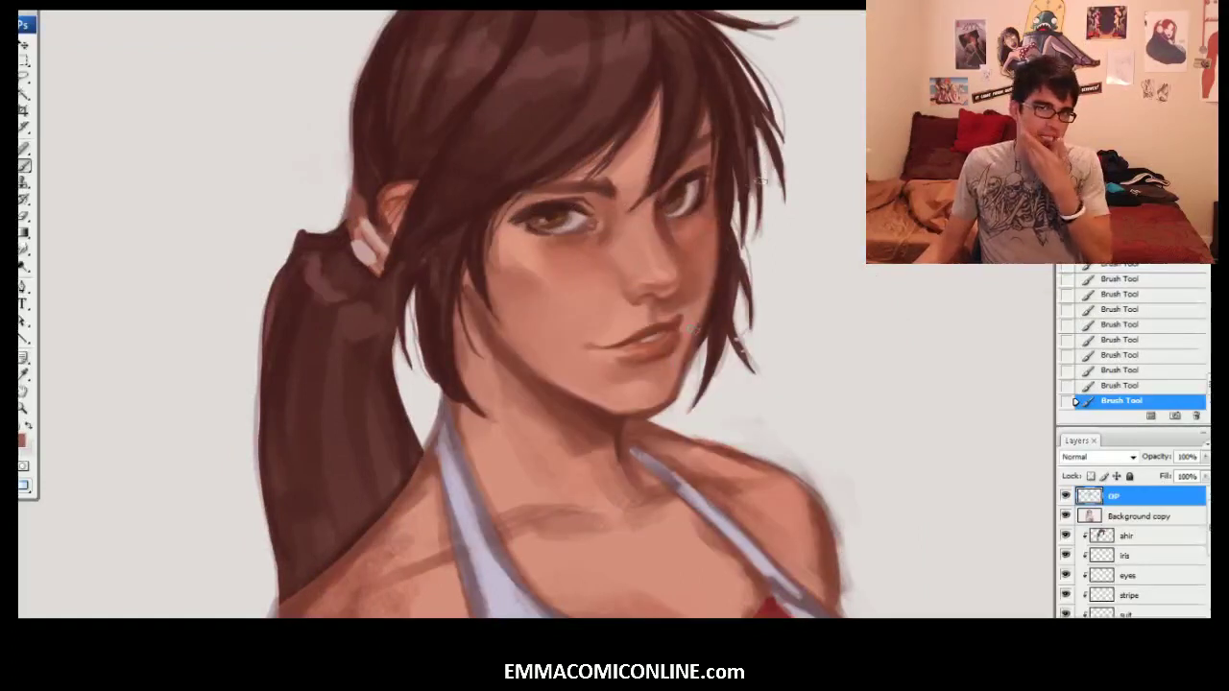
Step back and forward through the history to compare the mouth and eye retouches.
{"action": "key", "text": "ctrl+alt+z"}
{"action": "key", "text": "ctrl+alt+z"}
{"action": "key", "text": "ctrl+alt+z"}
{"action": "key", "text": "ctrl+alt+z"}
{"action": "key", "text": "ctrl+alt+z"}
{"action": "key", "text": "ctrl+shift+z"}
{"action": "key", "text": "ctrl+shift+z"}
{"action": "key", "text": "ctrl+shift+z"}
{"action": "key", "text": "ctrl+shift+z"}
{"action": "key", "text": "ctrl+shift+z"}
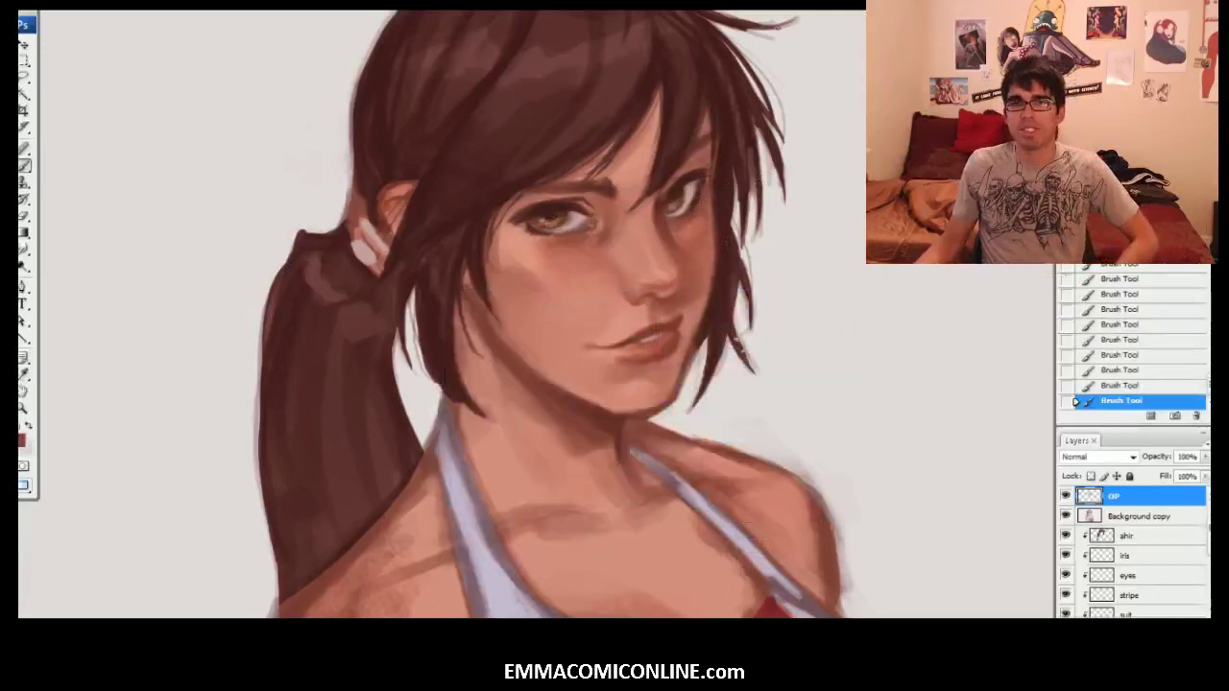
Flip the canvas horizontally and touch up the loose hair tip beside the jaw.
{"action": "key", "text": "ctrl+minus"}
{"action": "key", "text": "ctrl+shift+h"}
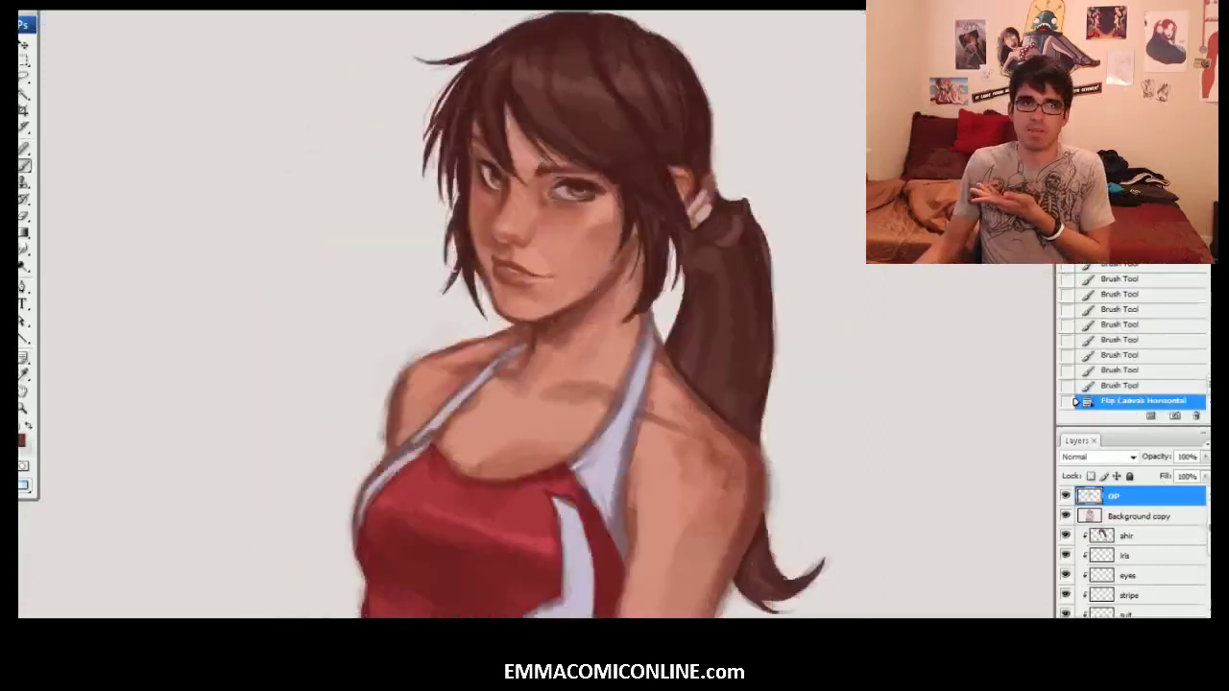
{"action": "key", "text": "ctrl+plus"}
{"action": "left_click_drag", "start_coordinate": [423, 309], "coordinate": [414, 328]}
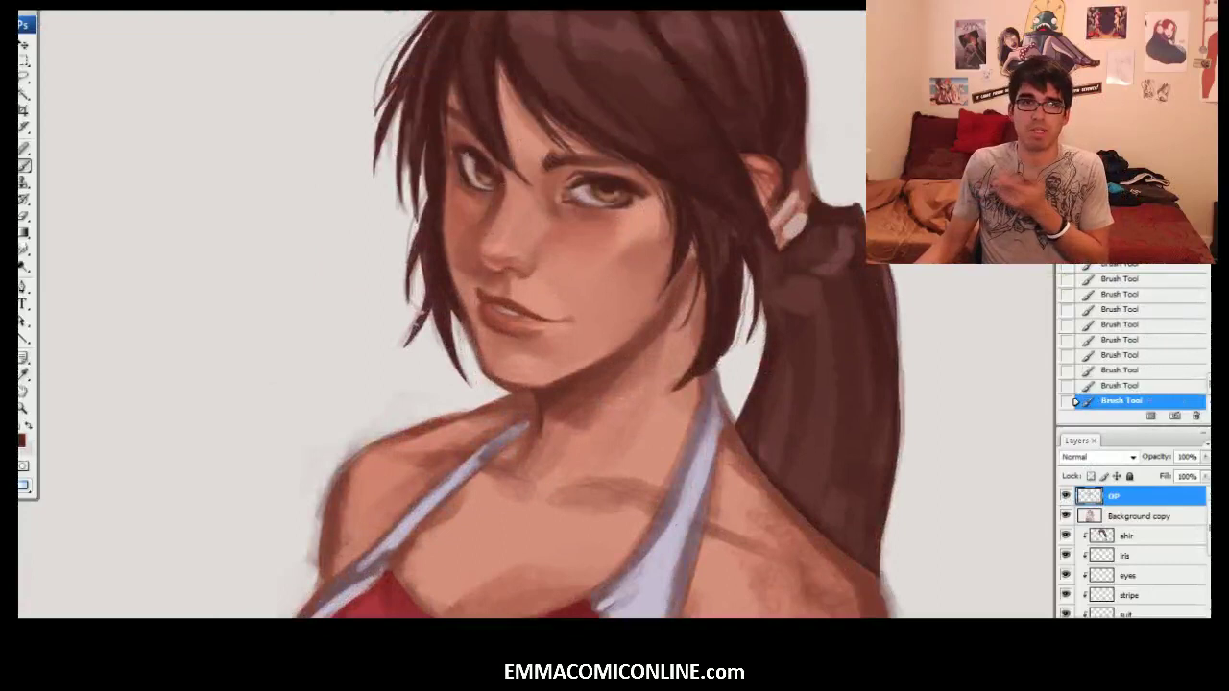
Sample a skin tone and smooth the blotchy shading over the near shoulder and upper arm.
{"action": "key", "text": "ctrl+minus"}
{"action": "left_click", "coordinate": [643, 461], "text": "alt"}
{"action": "left_click_drag", "start_coordinate": [671, 441], "coordinate": [730, 480]}
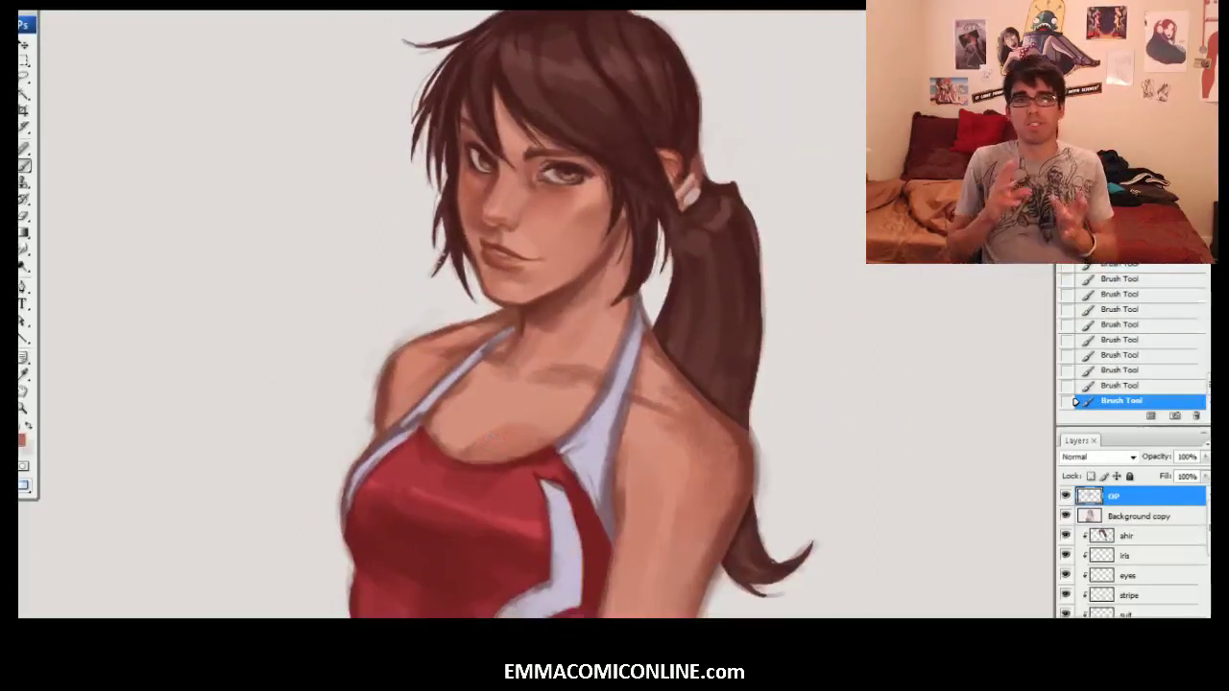
{"action": "left_click_drag", "start_coordinate": [710, 422], "coordinate": [653, 355]}
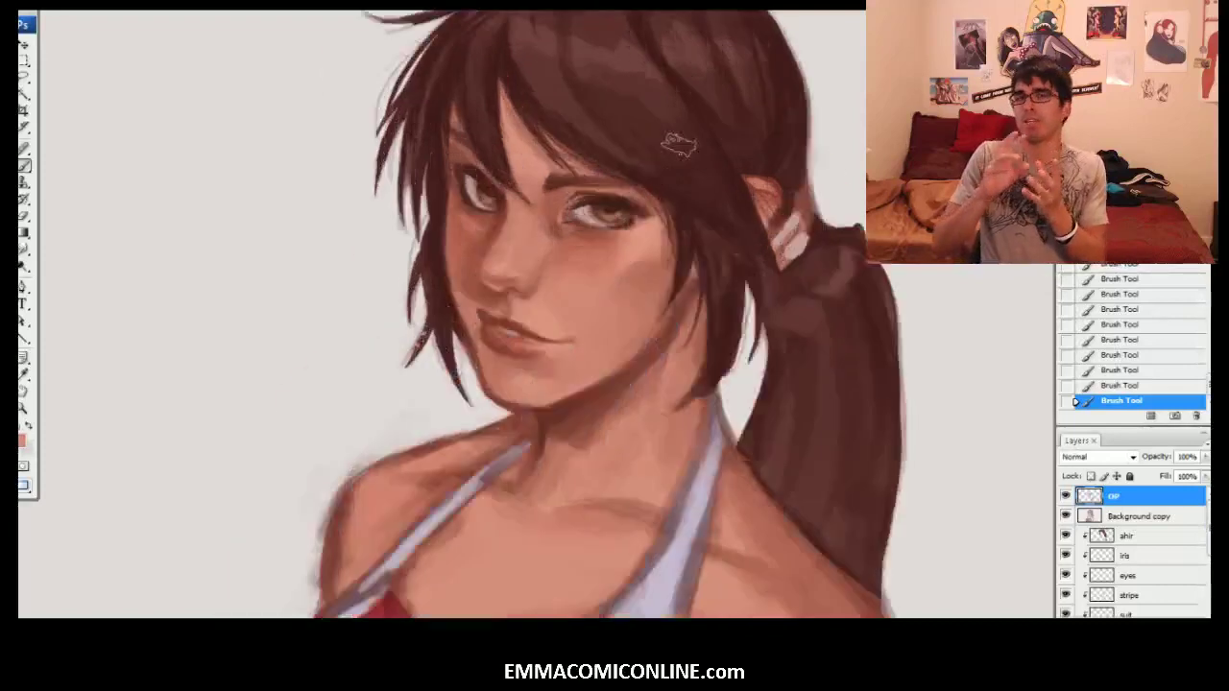
Touch up the loose hair tip and the area below the chin on the mirrored canvas, and flip the canvas back.
{"action": "key", "text": "ctrl+plus"}
{"action": "key", "text": "ctrl+minus"}
{"action": "key", "text": "ctrl+shift+h"}
{"action": "left_click", "coordinate": [726, 52]}
{"action": "left_click", "coordinate": [538, 226], "text": "alt"}
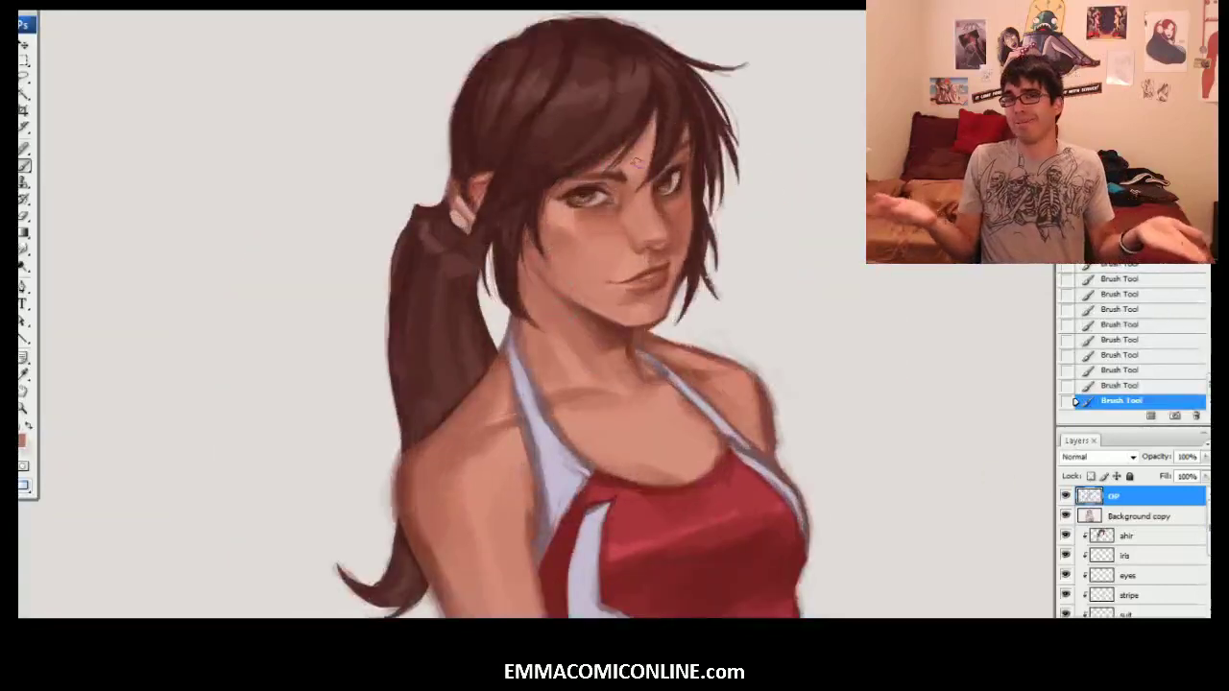
{"action": "left_click_drag", "start_coordinate": [672, 343], "coordinate": [647, 337]}
{"action": "key", "text": "ctrl+shift+h"}
Group the portrait layers from "OP" down through the color layers, and duplicate the group.
{"action": "scroll", "coordinate": [1138, 559], "scroll_direction": "down", "scroll_amount": 3}
{"action": "left_click", "coordinate": [1138, 560], "text": "shift"}
{"action": "key", "text": "ctrl+g"}
{"action": "key", "text": "ctrl+j"}
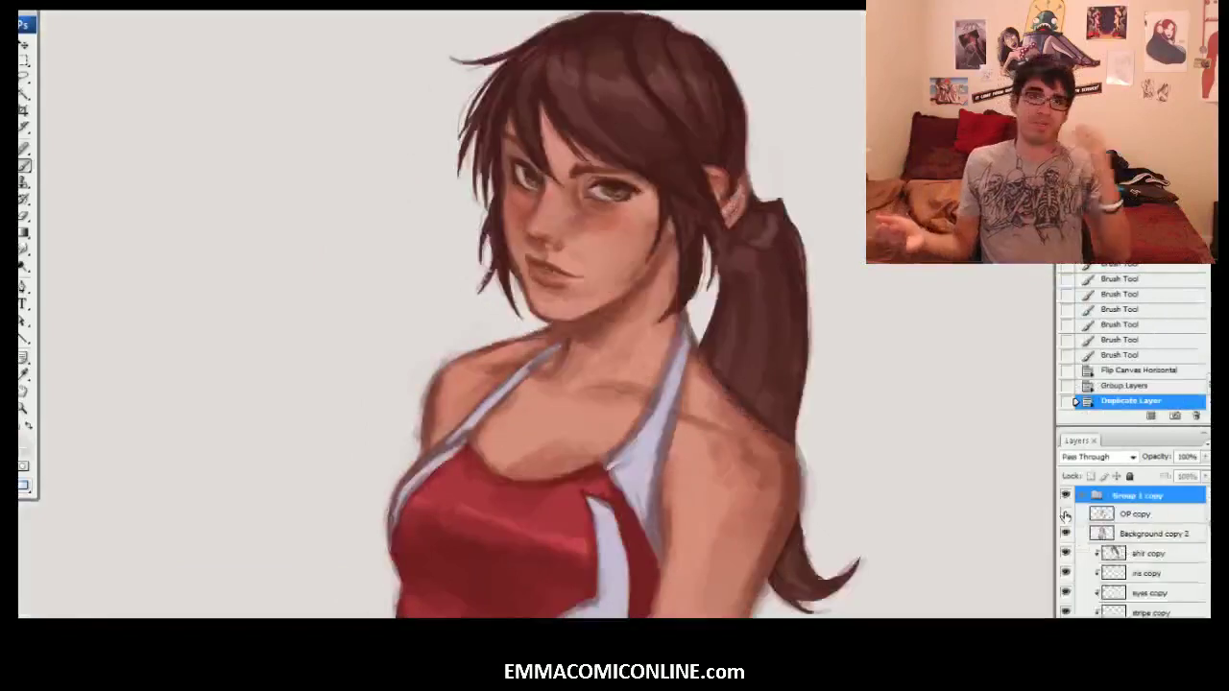
Flip the canvas horizontally and move the "OP copy" layer out of the duplicated group to above it.
{"action": "key", "text": "ctrl+plus"}
{"action": "key", "text": "ctrl+shift+h"}
{"action": "left_click_drag", "start_coordinate": [701, 383], "coordinate": [691, 356]}
{"action": "left_click", "coordinate": [1143, 514]}
{"action": "key", "text": "ctrl+minus"}
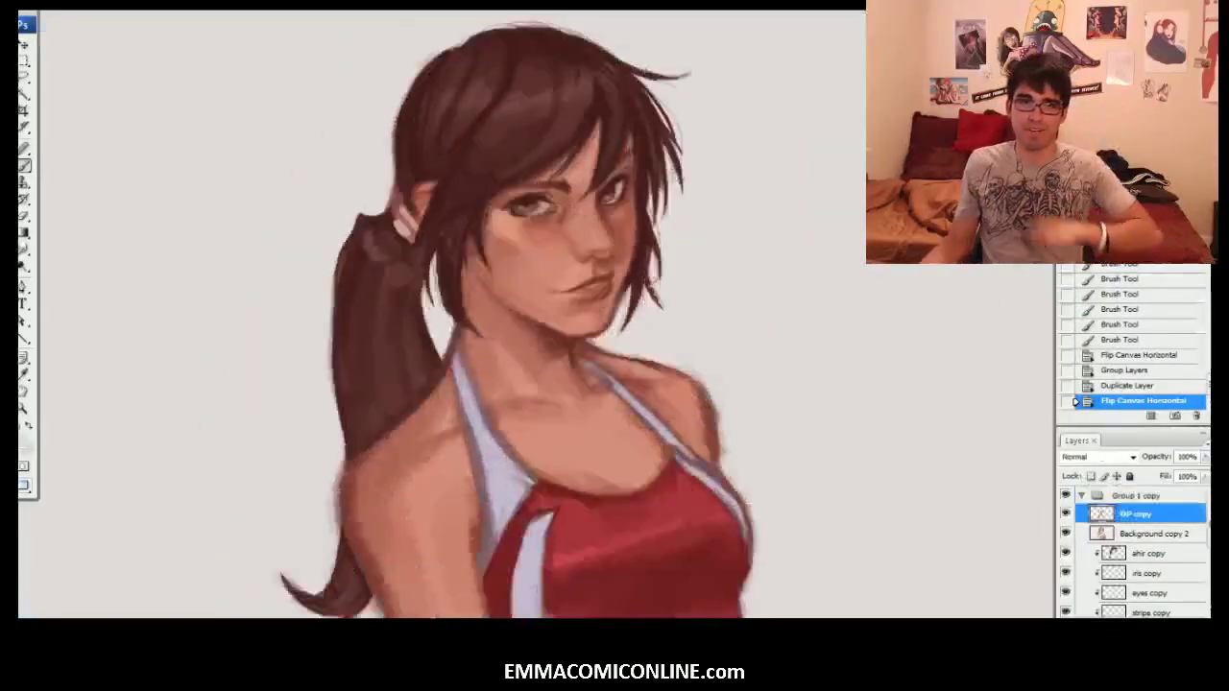
{"action": "left_click_drag", "start_coordinate": [1142, 514], "coordinate": [1142, 489]}
Duplicate "Group 1 copy", merge the duplicate into a single layer beneath "OP copy", and flip the canvas back.
{"action": "key", "text": "ctrl+j"}
{"action": "right_click", "coordinate": [1114, 515]}
{"action": "left_click", "coordinate": [1027, 505]}
{"action": "key", "text": "ctrl+shift+h"}
{"action": "left_click", "coordinate": [1064, 496]}
{"action": "left_click_drag", "start_coordinate": [614, 345], "coordinate": [609, 346]}
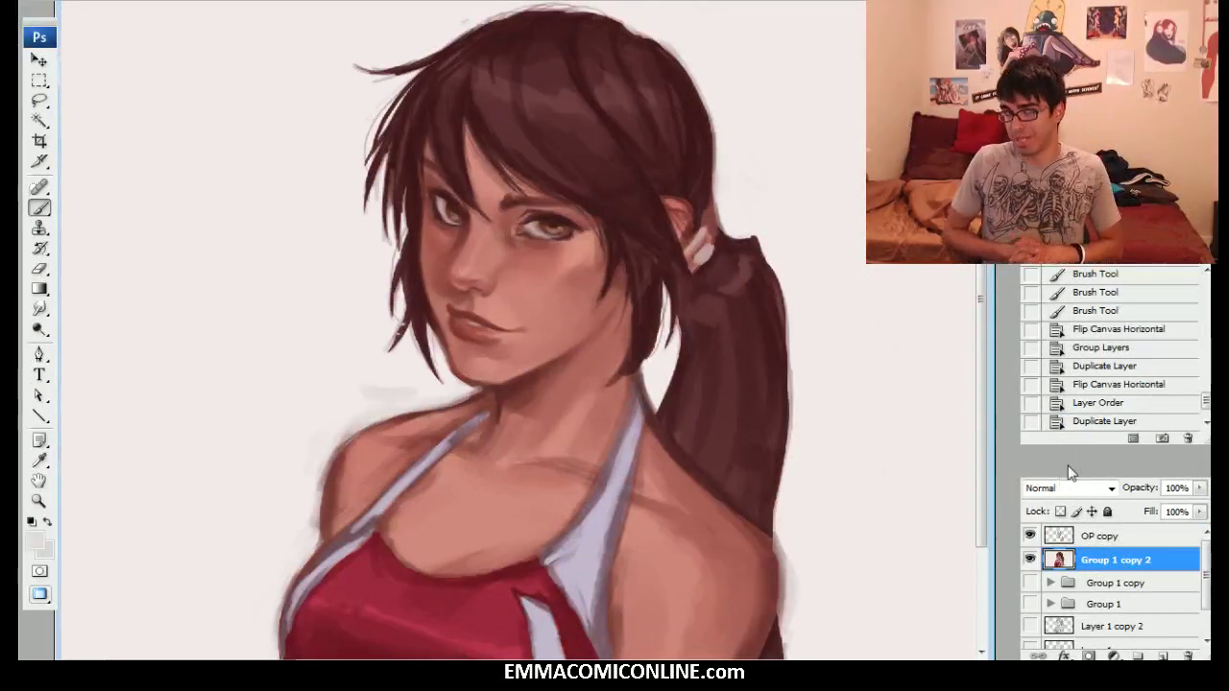
Toggle the "OP copy" layer's visibility to compare the portrait with and without the overpainting.
{"action": "left_click", "coordinate": [1100, 535]}
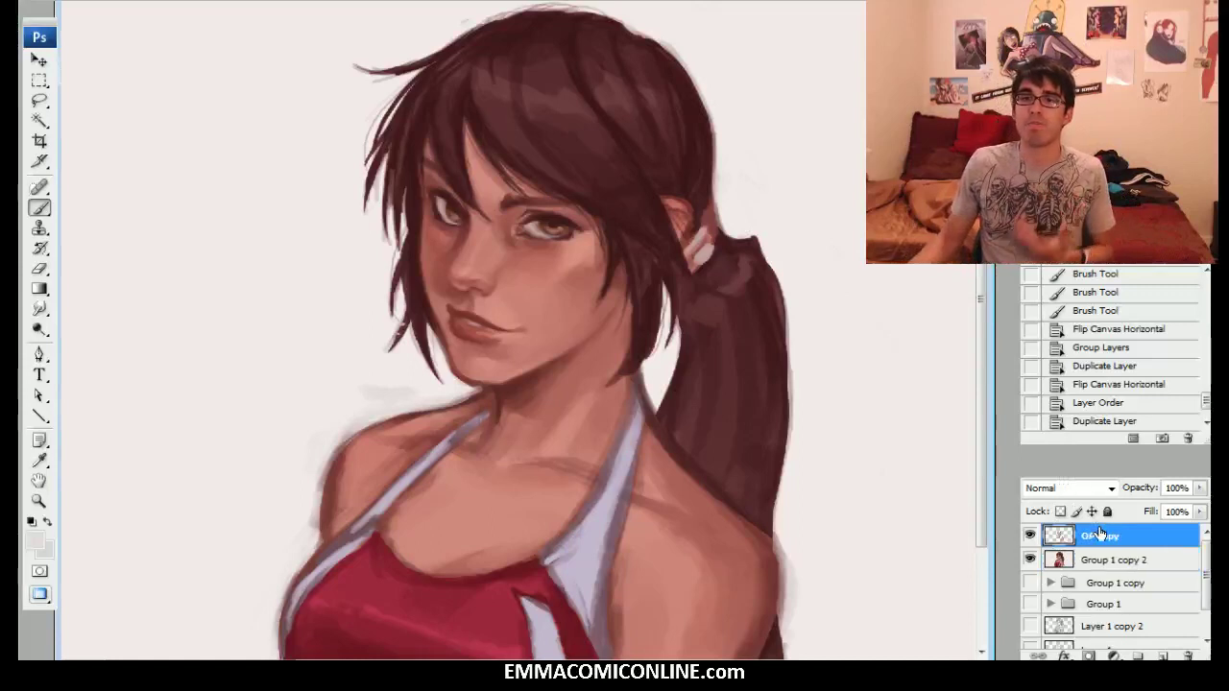
{"action": "left_click", "coordinate": [1030, 535]}
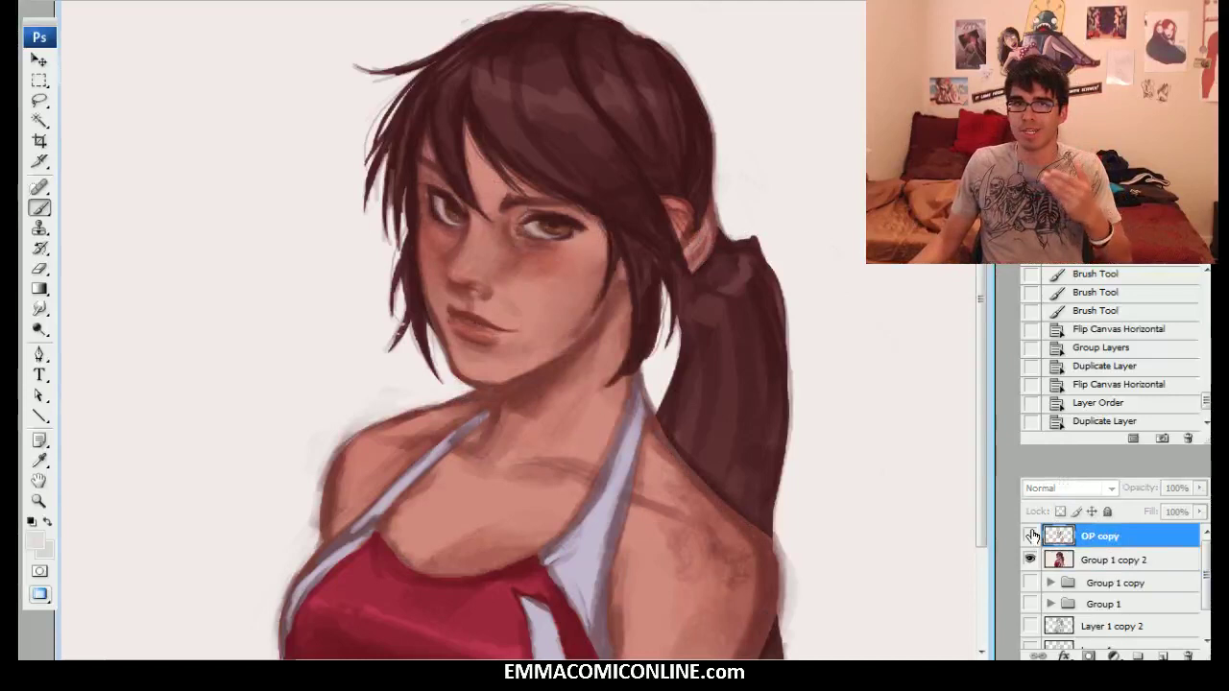
{"action": "left_click", "coordinate": [1030, 534]}
{"action": "left_click", "coordinate": [1030, 535]}
{"action": "left_click", "coordinate": [1030, 534]}
{"action": "left_click", "coordinate": [1030, 534]}
{"action": "left_click", "coordinate": [1029, 535]}
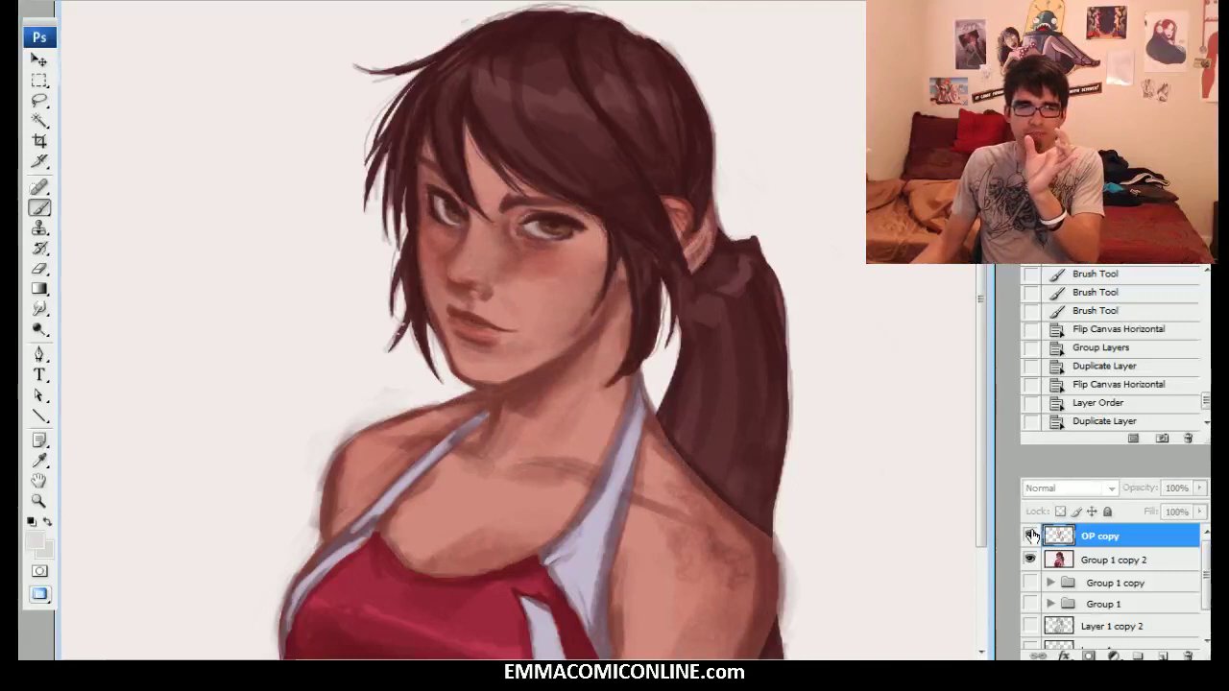
Examine the face up close with the "OP copy" overpainting alternately shown and hidden.
{"action": "left_click", "coordinate": [1030, 535]}
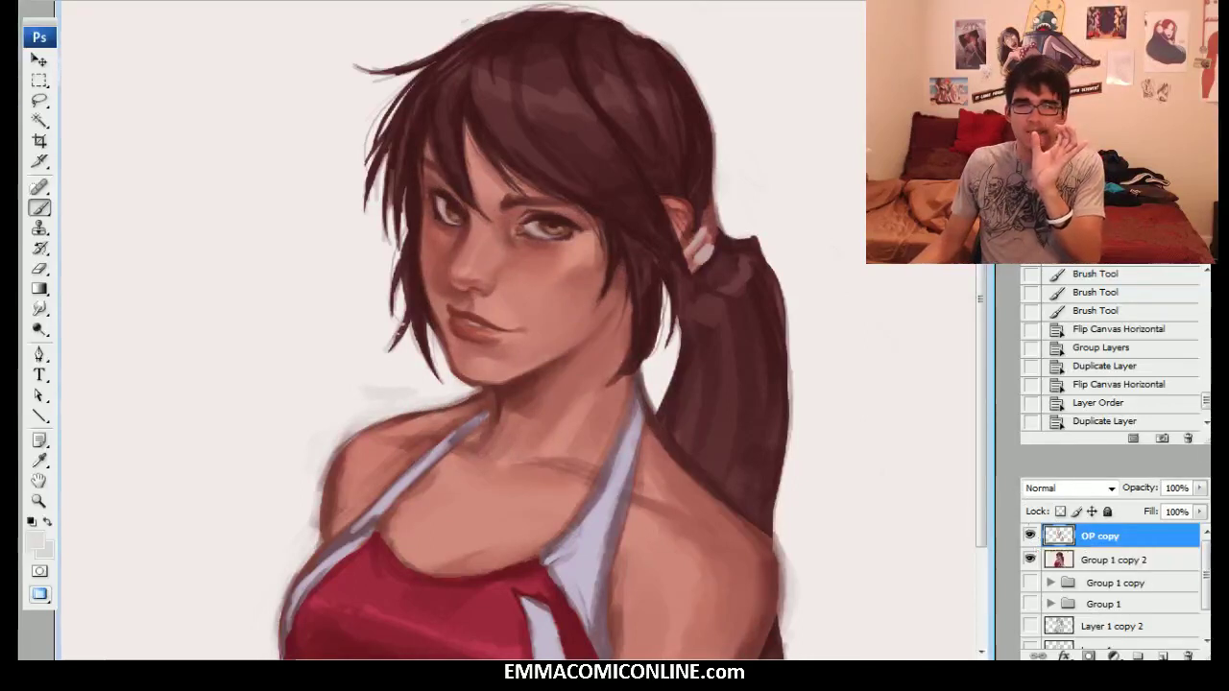
{"action": "key", "text": "ctrl+plus"}
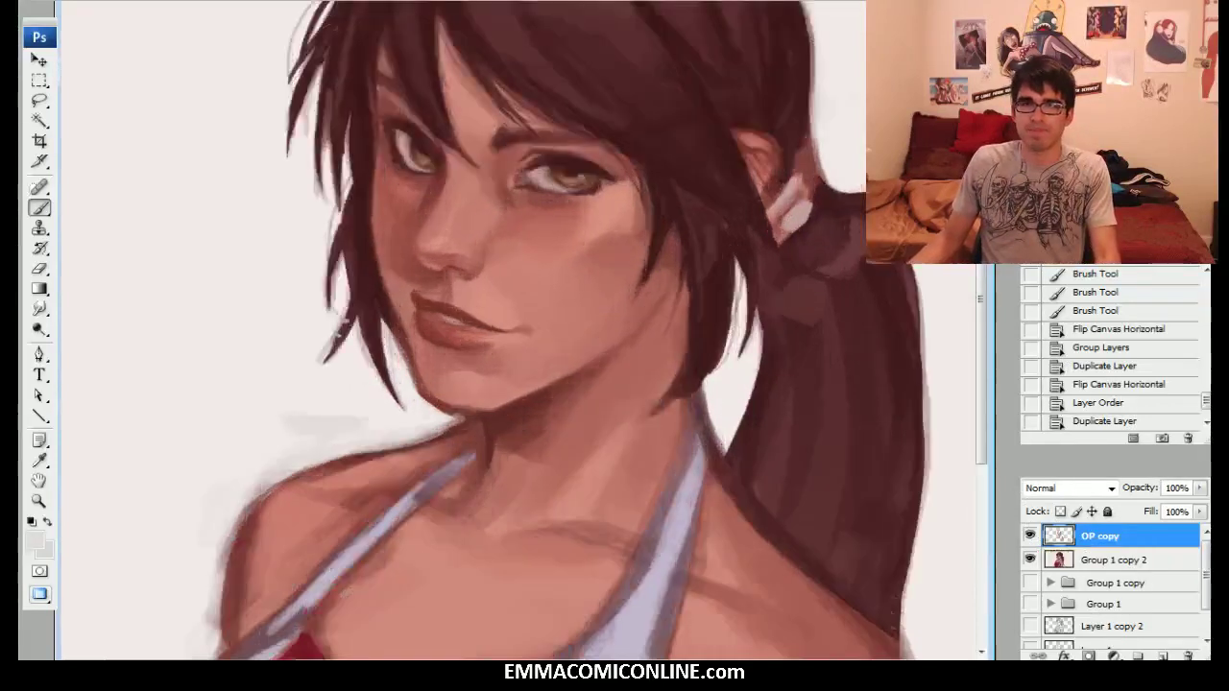
{"action": "scroll", "coordinate": [518, 330], "scroll_direction": "up", "scroll_amount": 3}
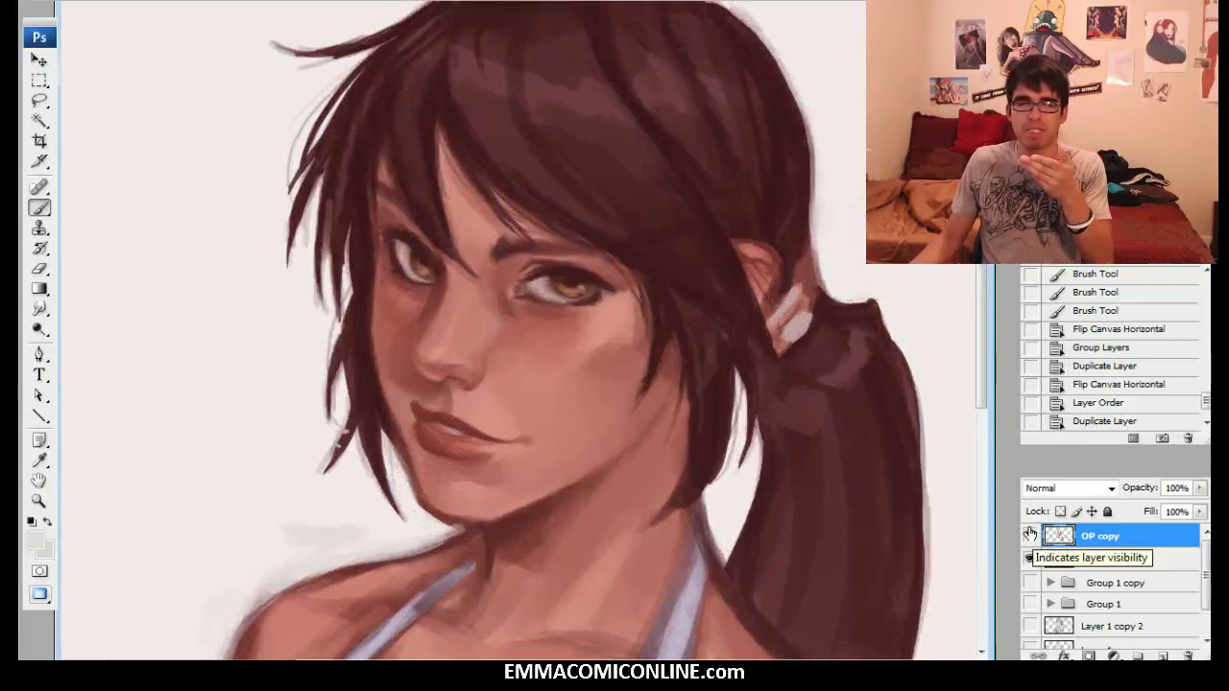
{"action": "left_click", "coordinate": [1029, 534]}
{"action": "left_click", "coordinate": [1029, 534]}
{"action": "left_click", "coordinate": [1029, 534]}
{"action": "left_click", "coordinate": [1029, 534]}
{"action": "left_click", "coordinate": [1029, 533]}
{"action": "left_click", "coordinate": [1029, 534]}
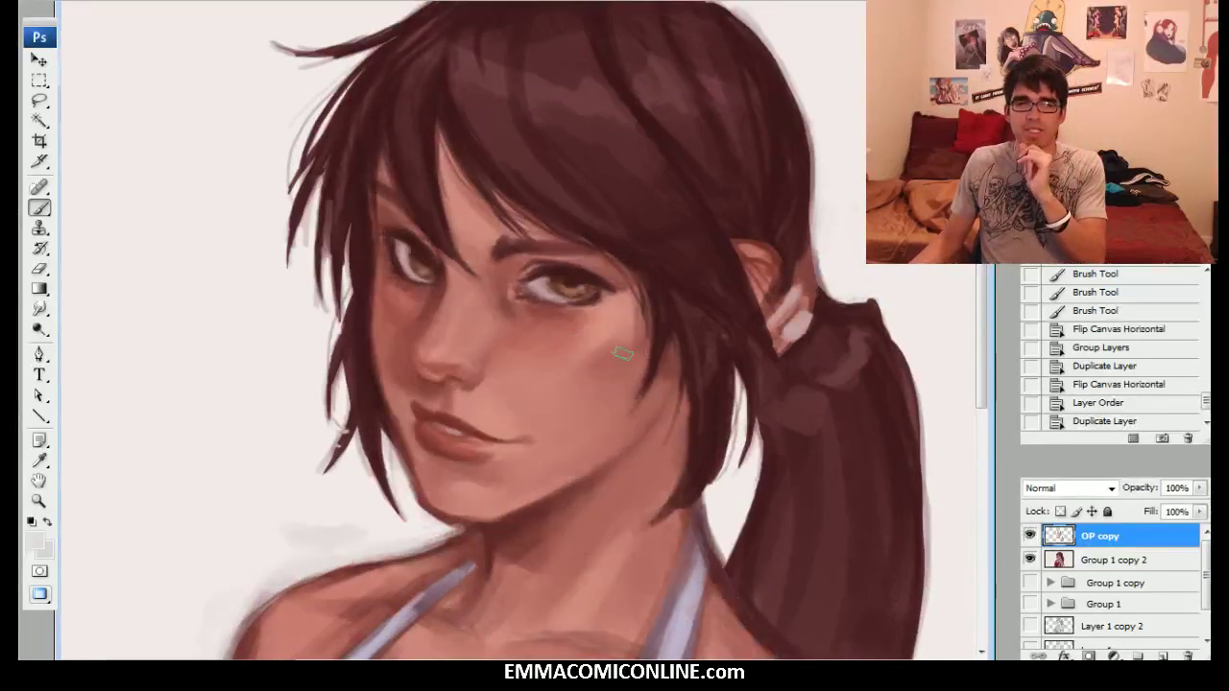
{"action": "left_click", "coordinate": [1030, 534]}
{"action": "left_click", "coordinate": [1030, 535]}
{"action": "left_click", "coordinate": [1030, 534]}
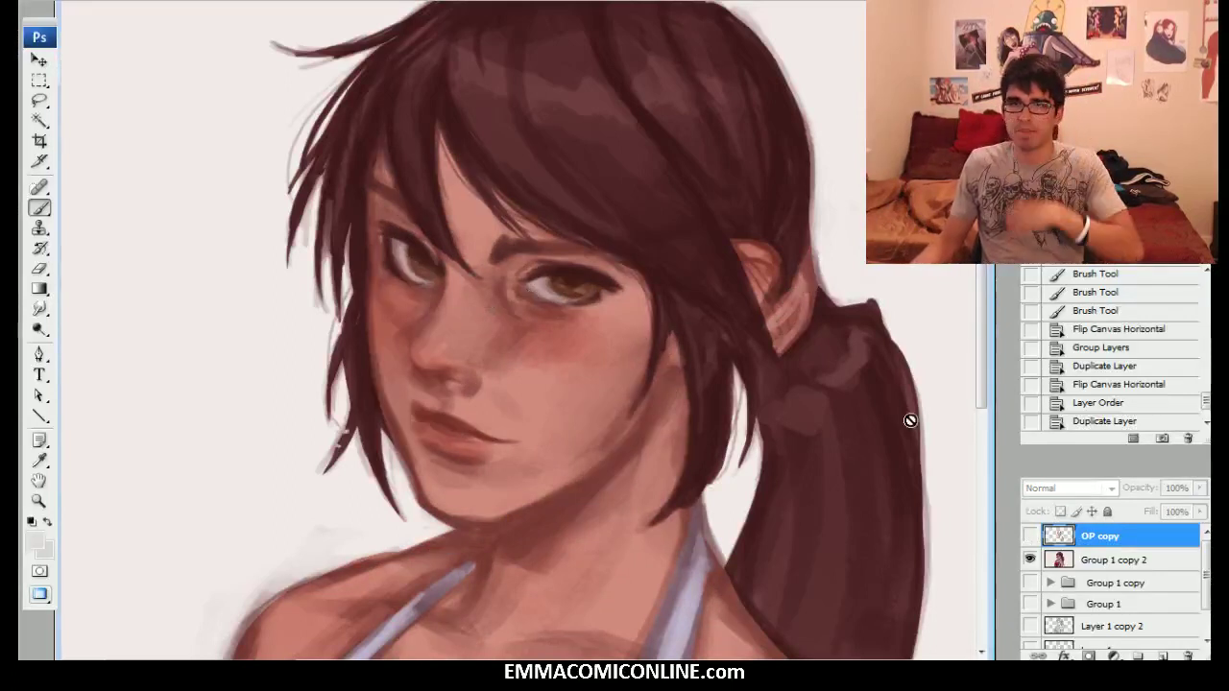
{"action": "left_click", "coordinate": [1030, 535]}
{"action": "left_click", "coordinate": [1031, 536]}
{"action": "left_click", "coordinate": [1031, 536]}
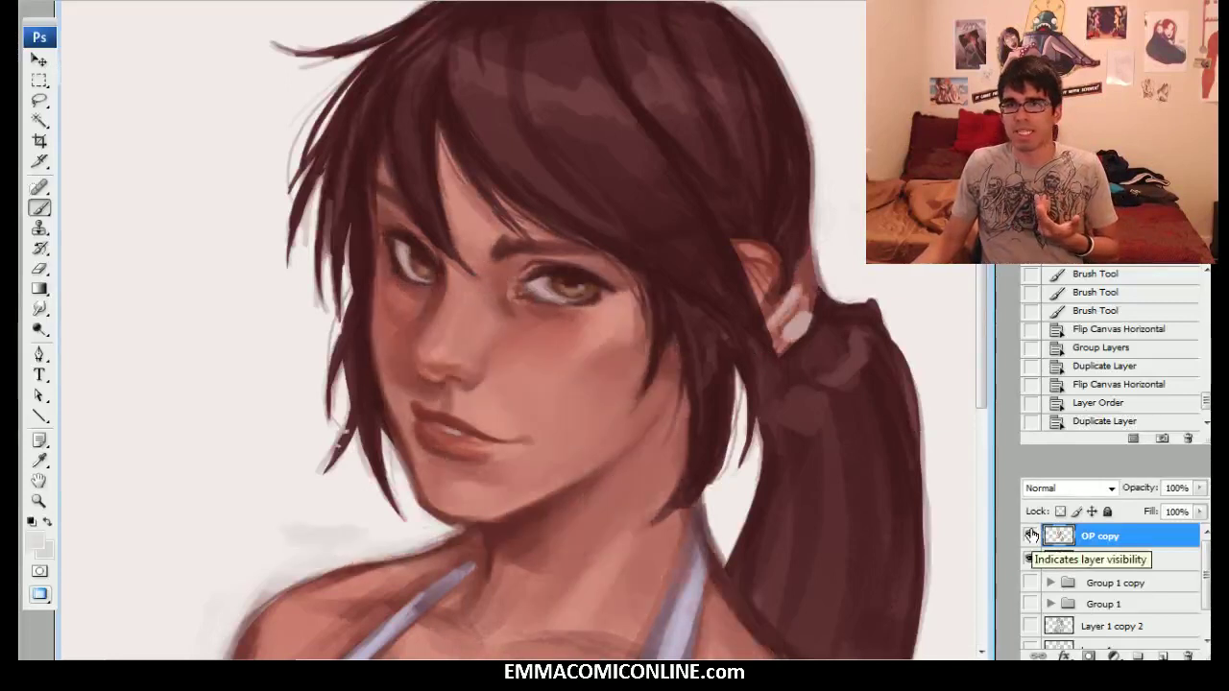
{"action": "left_click_drag", "start_coordinate": [537, 336], "coordinate": [539, 369]}
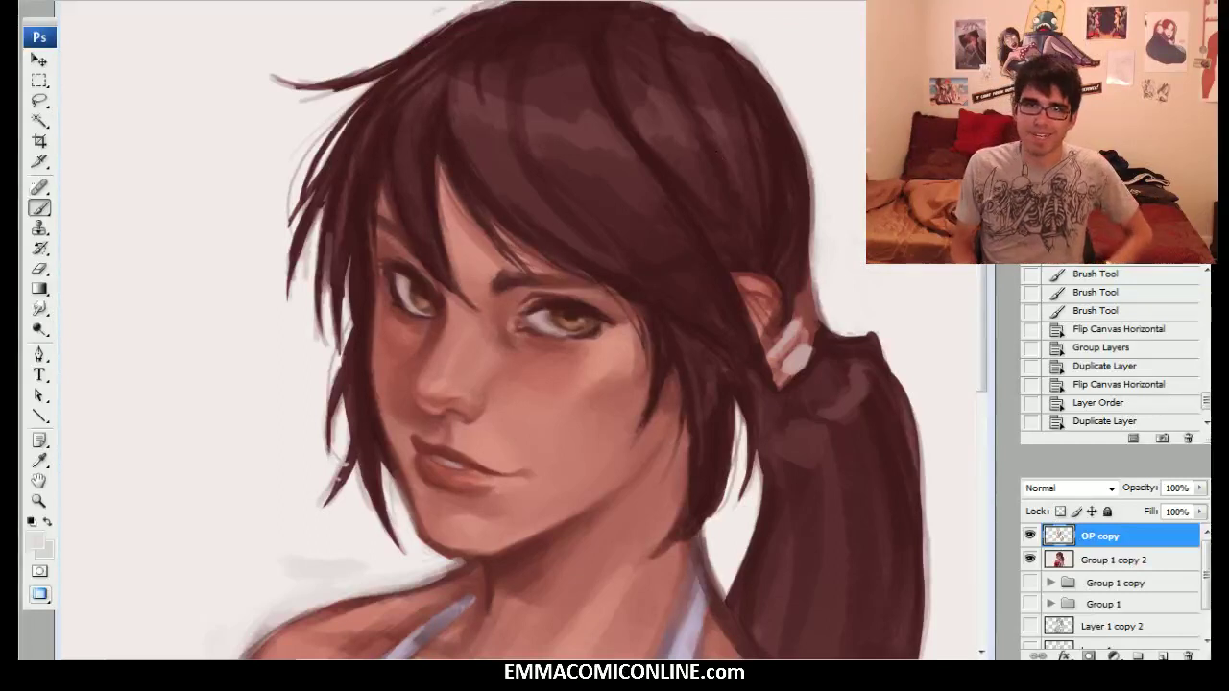
{"action": "left_click_drag", "start_coordinate": [518, 346], "coordinate": [552, 301]}
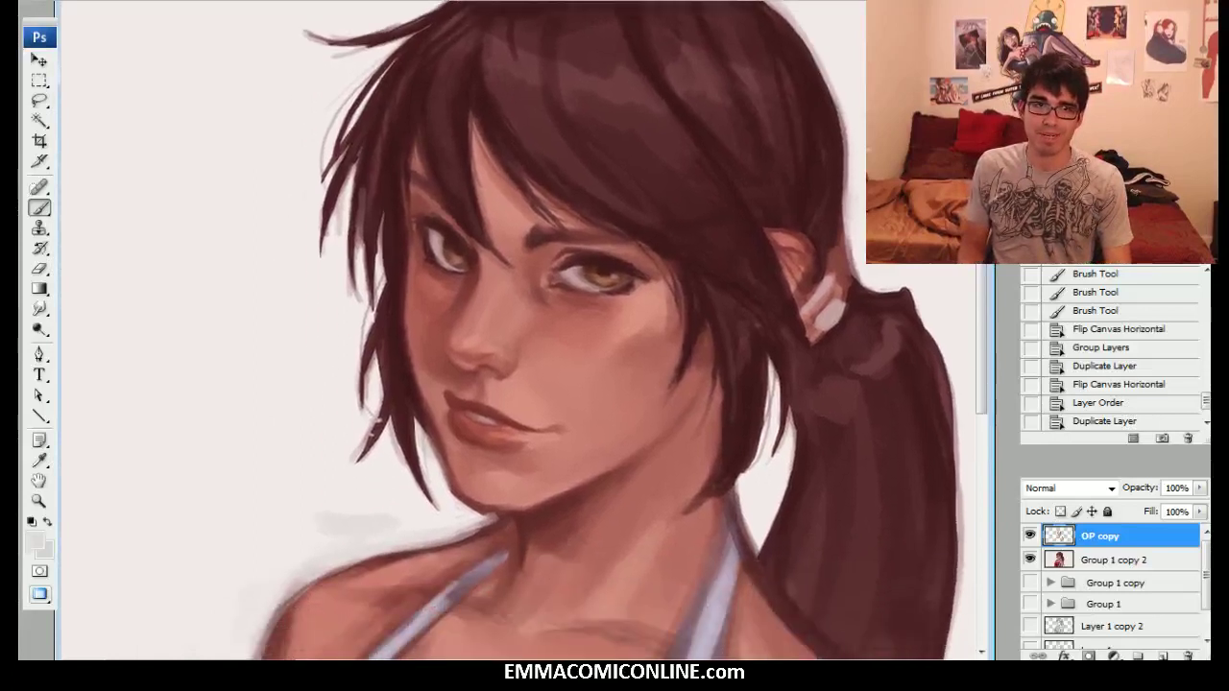
{"action": "left_click_drag", "start_coordinate": [552, 300], "coordinate": [517, 344]}
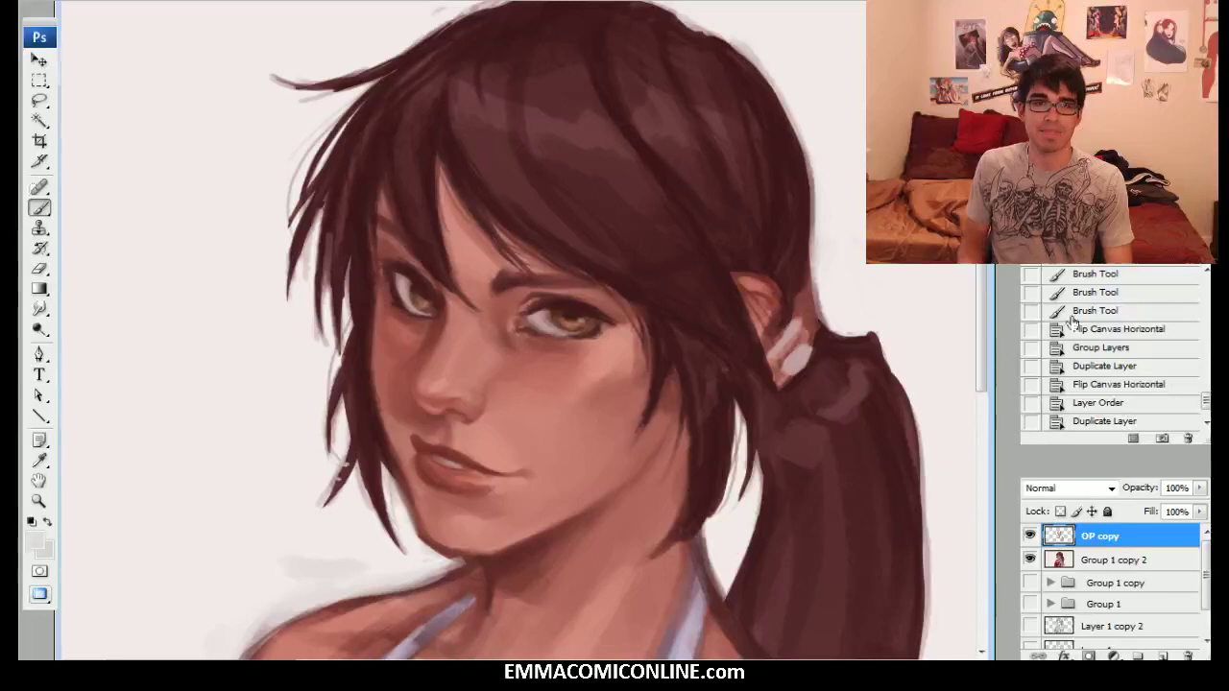
Hide the "OP copy" layer and add a new layer named "OP2" directly above "Group 1 copy 2".
{"action": "left_click", "coordinate": [1029, 534]}
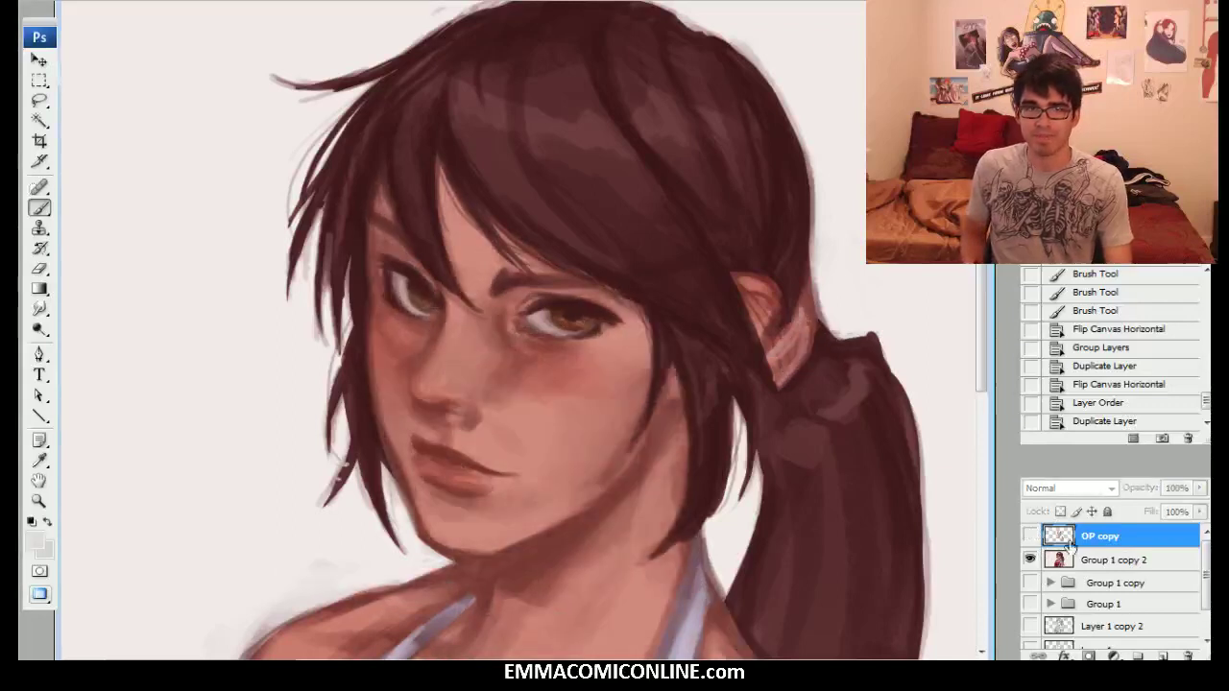
{"action": "left_click", "coordinate": [1104, 560]}
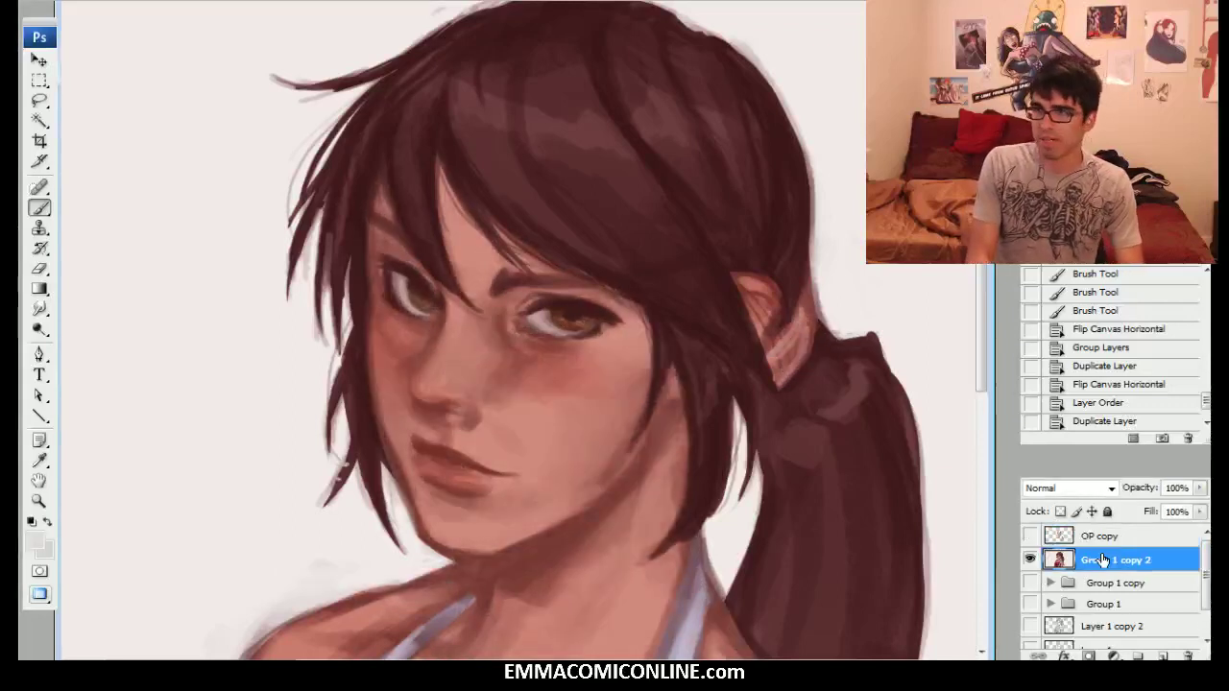
{"action": "key", "text": "ctrl+shift+n"}
{"action": "type", "text": "OP2"}
{"action": "key", "text": "Return"}
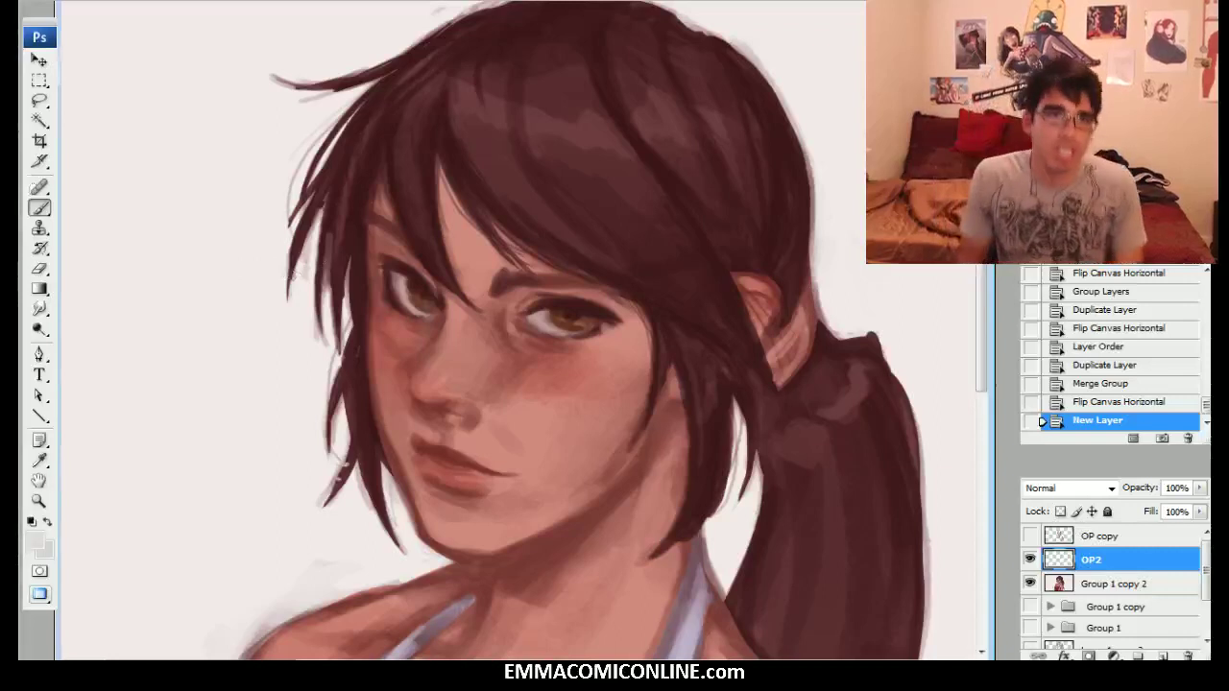
Try a brush stroke in a sampled skin tone along the nose bridge, and revert to the empty "OP2" layer.
{"action": "left_click_drag", "start_coordinate": [460, 420], "coordinate": [482, 354]}
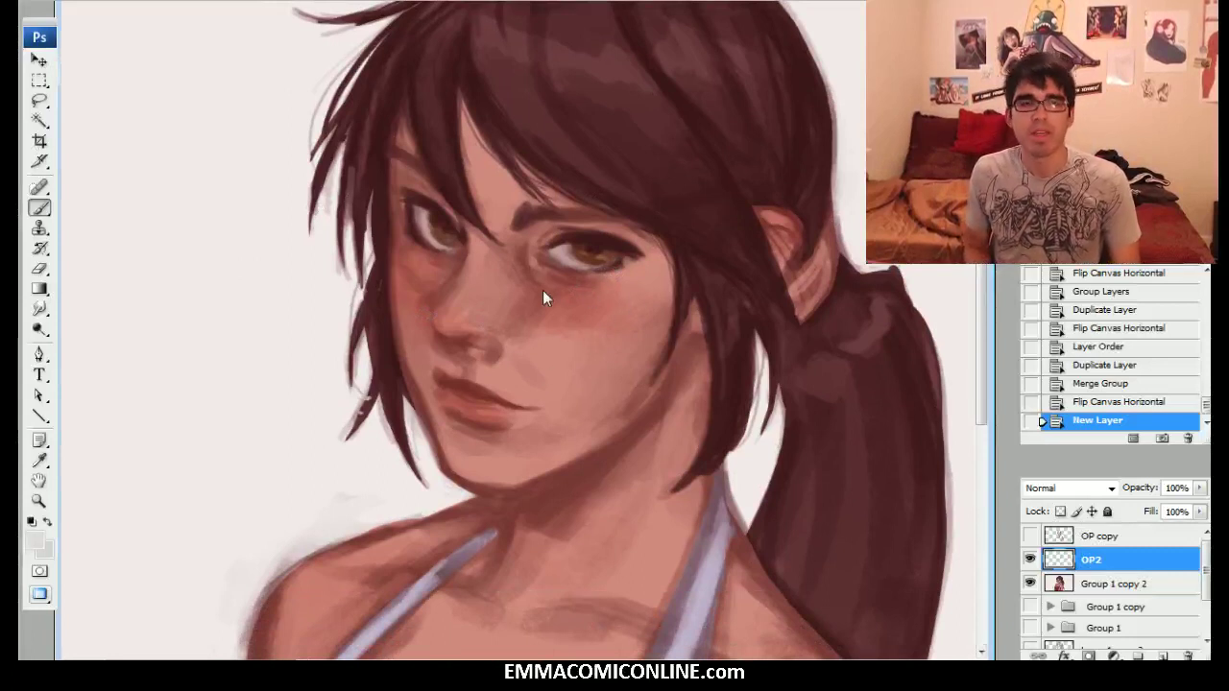
{"action": "key", "text": "ctrl+plus"}
{"action": "left_click_drag", "start_coordinate": [631, 257], "coordinate": [593, 283]}
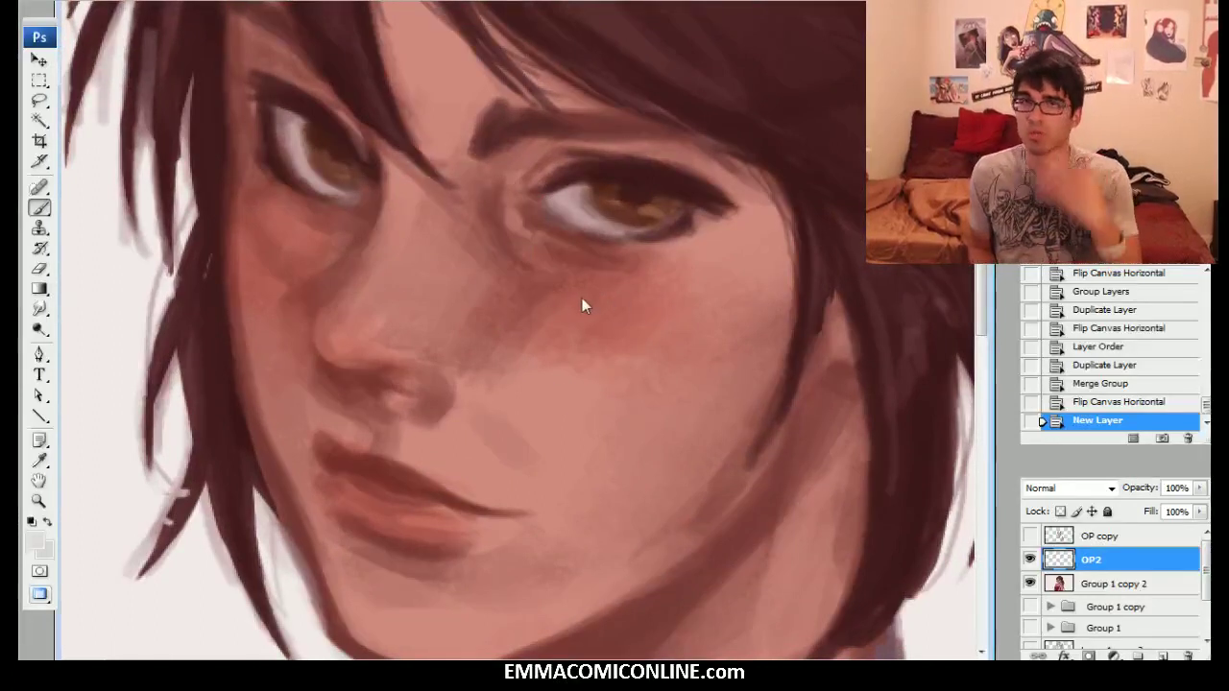
{"action": "left_click", "coordinate": [433, 276], "text": "alt"}
{"action": "mouse_move", "coordinate": [426, 274]}
{"action": "left_mouse_down"}
{"action": "mouse_move", "coordinate": [398, 255]}
{"action": "mouse_move", "coordinate": [390, 275]}
{"action": "mouse_move", "coordinate": [383, 252]}
{"action": "mouse_move", "coordinate": [398, 197]}
{"action": "left_mouse_up"}
{"action": "left_click", "coordinate": [1056, 401]}
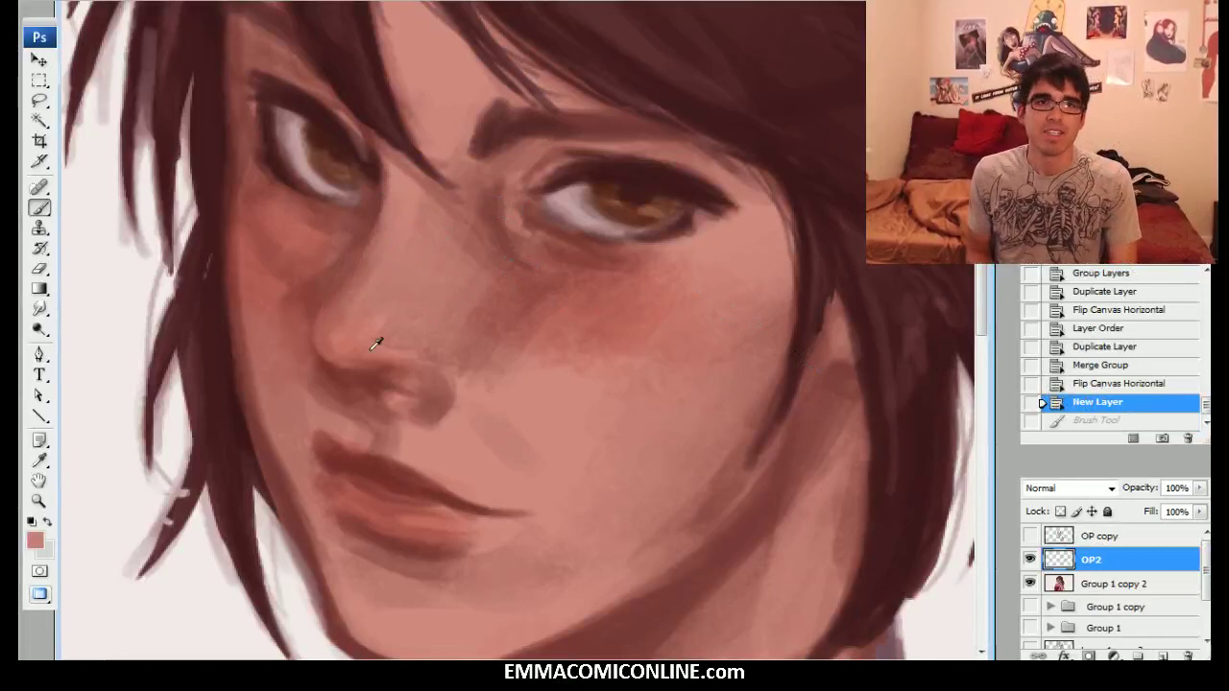
Paint the nose bridge on "OP2" with red sampled from the cheek, and touch up beneath the nose with a sampled darker red.
{"action": "key", "text": "ctrl+minus"}
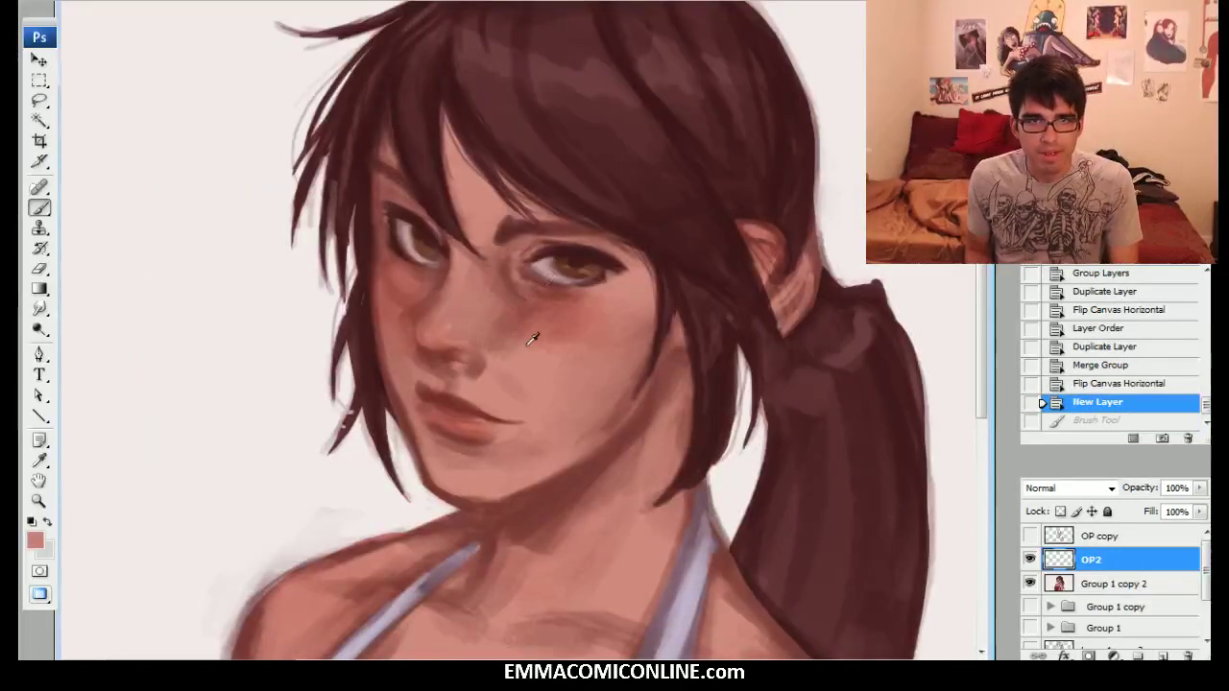
{"action": "left_click", "coordinate": [448, 364], "text": "alt"}
{"action": "left_click", "coordinate": [593, 329], "text": "alt"}
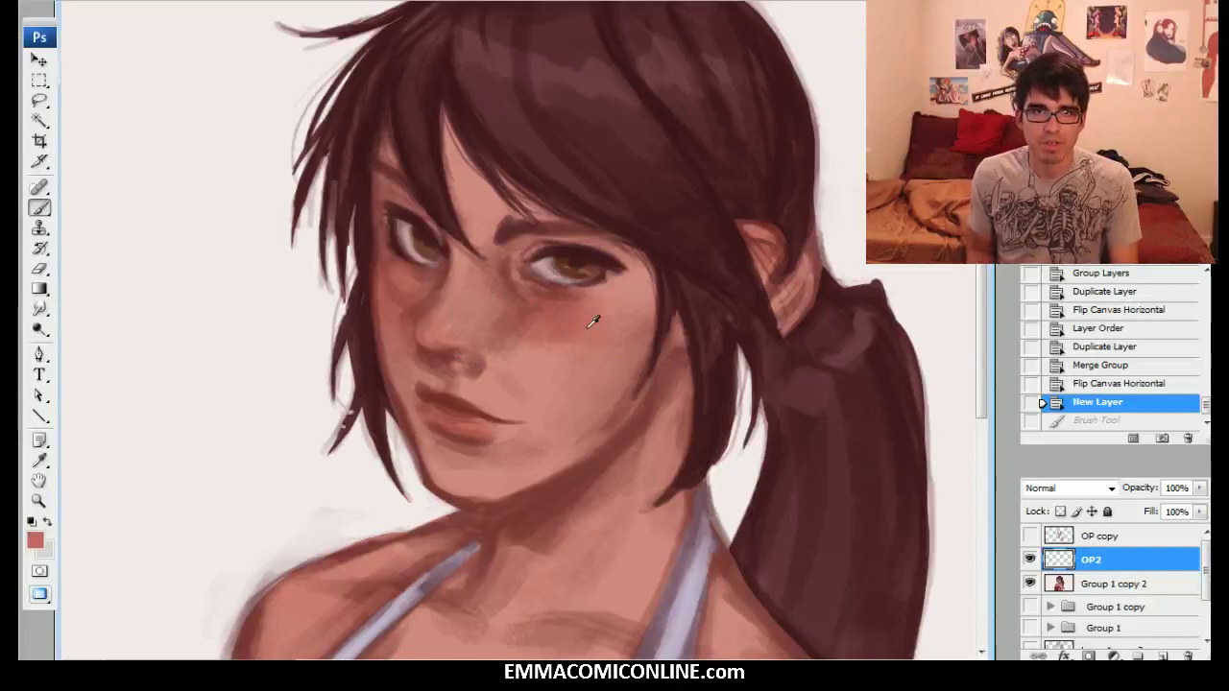
{"action": "left_click", "coordinate": [467, 308]}
{"action": "left_click", "coordinate": [475, 278]}
{"action": "left_click", "coordinate": [472, 326]}
{"action": "left_click", "coordinate": [471, 315]}
{"action": "left_click_drag", "start_coordinate": [473, 315], "coordinate": [458, 288]}
{"action": "mouse_move", "coordinate": [465, 278]}
{"action": "left_mouse_down"}
{"action": "mouse_move", "coordinate": [455, 332]}
{"action": "mouse_move", "coordinate": [467, 291]}
{"action": "mouse_move", "coordinate": [455, 325]}
{"action": "mouse_move", "coordinate": [504, 286]}
{"action": "left_mouse_up"}
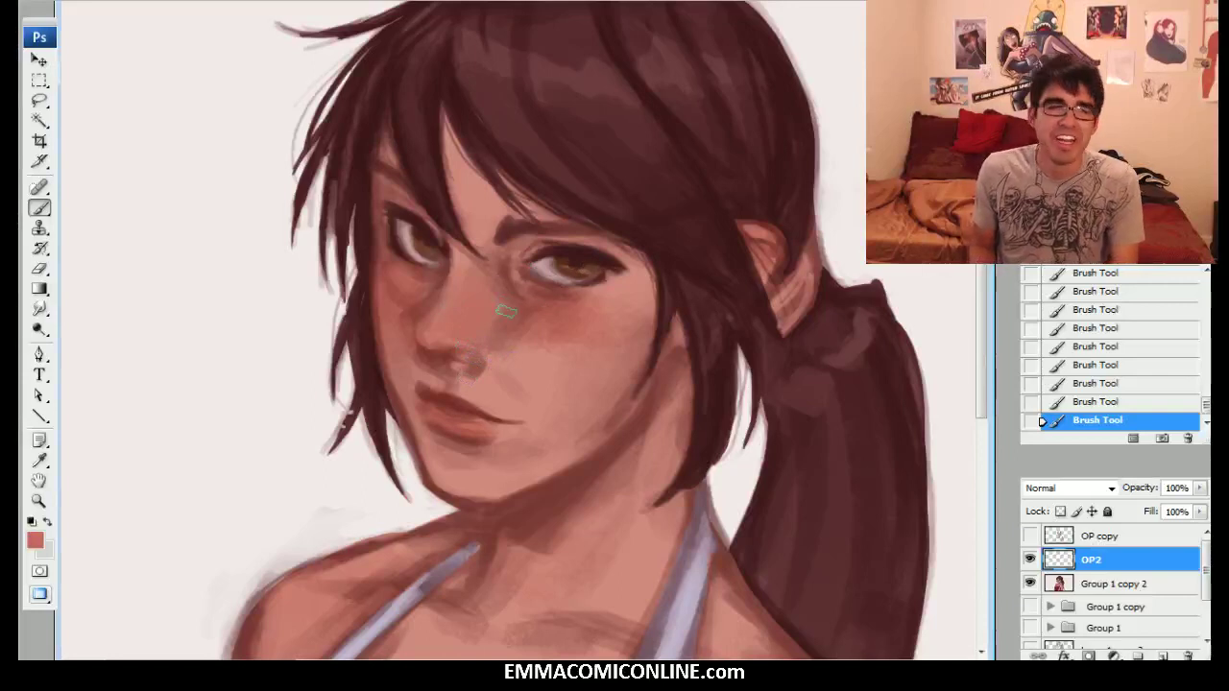
{"action": "left_click", "coordinate": [451, 359], "text": "alt"}
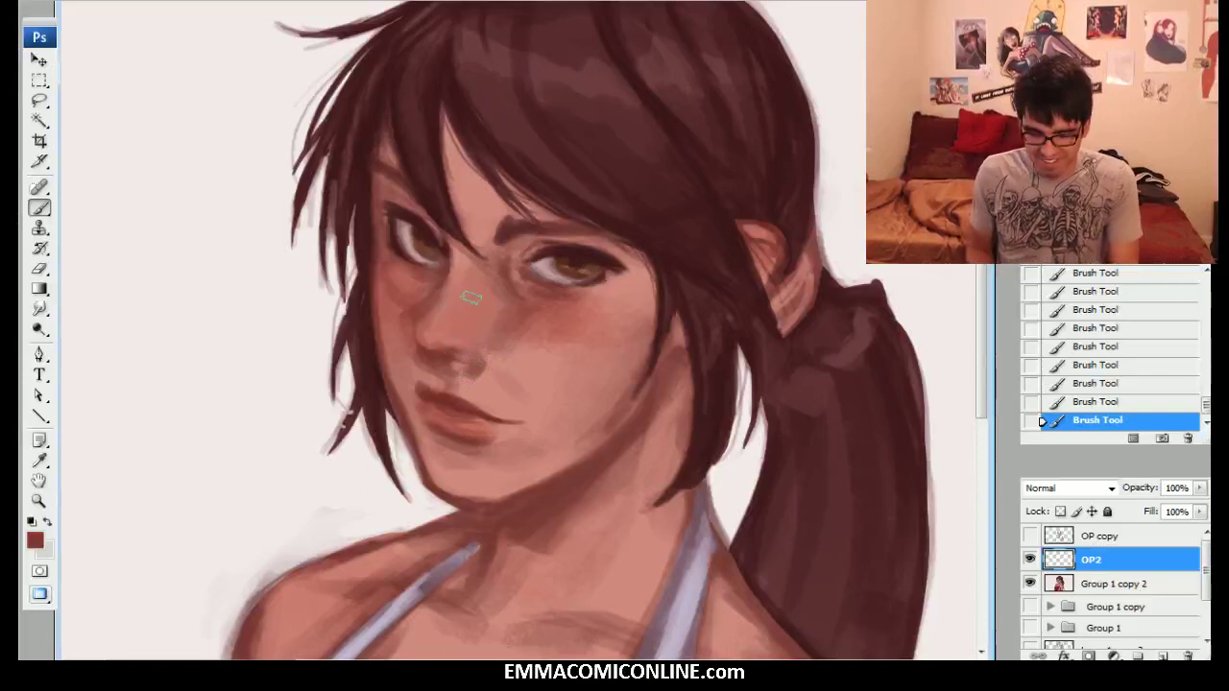
{"action": "left_click", "coordinate": [459, 359], "text": "alt"}
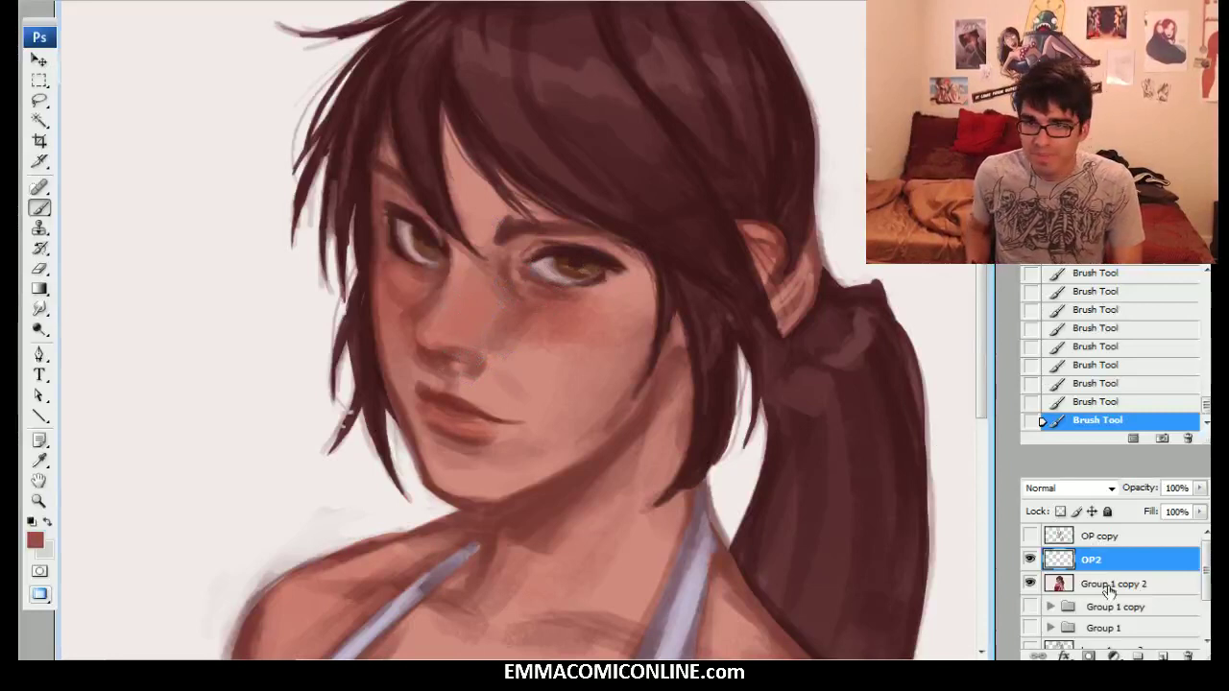
Hide the upper layers to inspect the grayscale "Layer 1 copy 2", view the "OP2" strokes alone, and show "Group 1 copy 2" again.
{"action": "left_click", "coordinate": [1029, 559]}
{"action": "left_click", "coordinate": [1029, 582]}
{"action": "left_click", "coordinate": [1030, 602]}
{"action": "left_click", "coordinate": [1030, 603]}
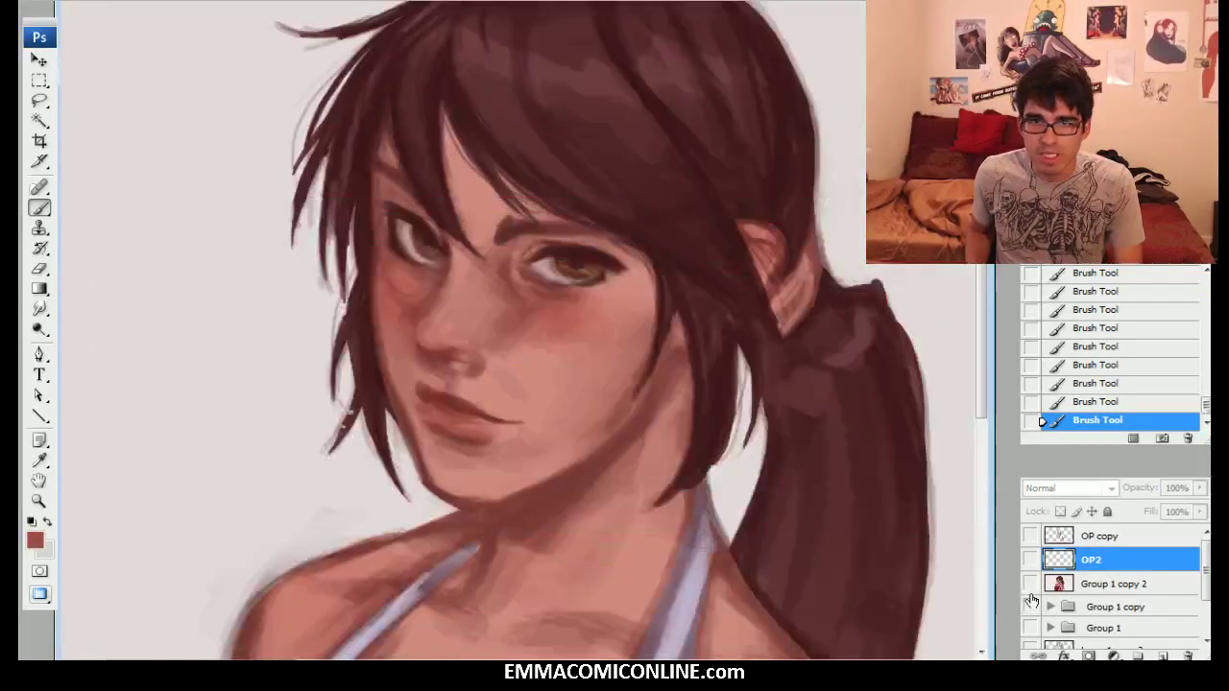
{"action": "left_click", "coordinate": [1030, 623]}
{"action": "left_click", "coordinate": [1030, 624]}
{"action": "scroll", "coordinate": [1114, 595], "scroll_direction": "down", "scroll_amount": 1}
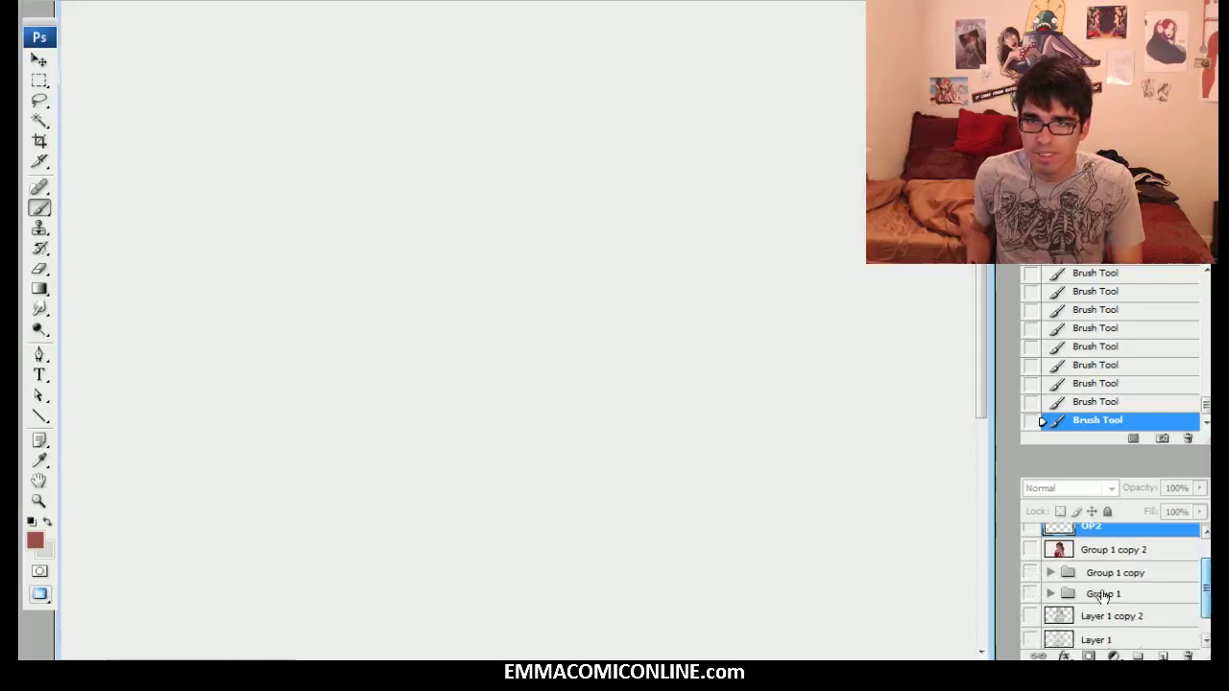
{"action": "left_click", "coordinate": [1030, 616]}
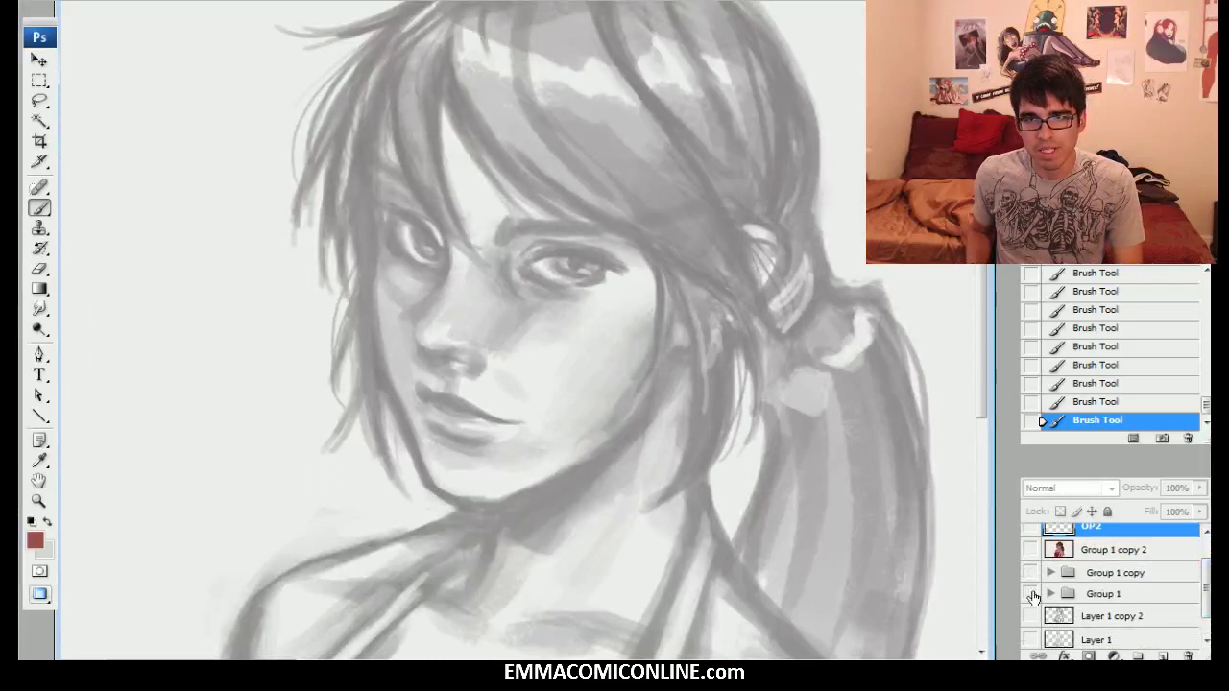
{"action": "left_click", "coordinate": [1029, 616]}
{"action": "left_click", "coordinate": [1030, 529]}
{"action": "scroll", "coordinate": [1205, 593], "scroll_direction": "up", "scroll_amount": 1}
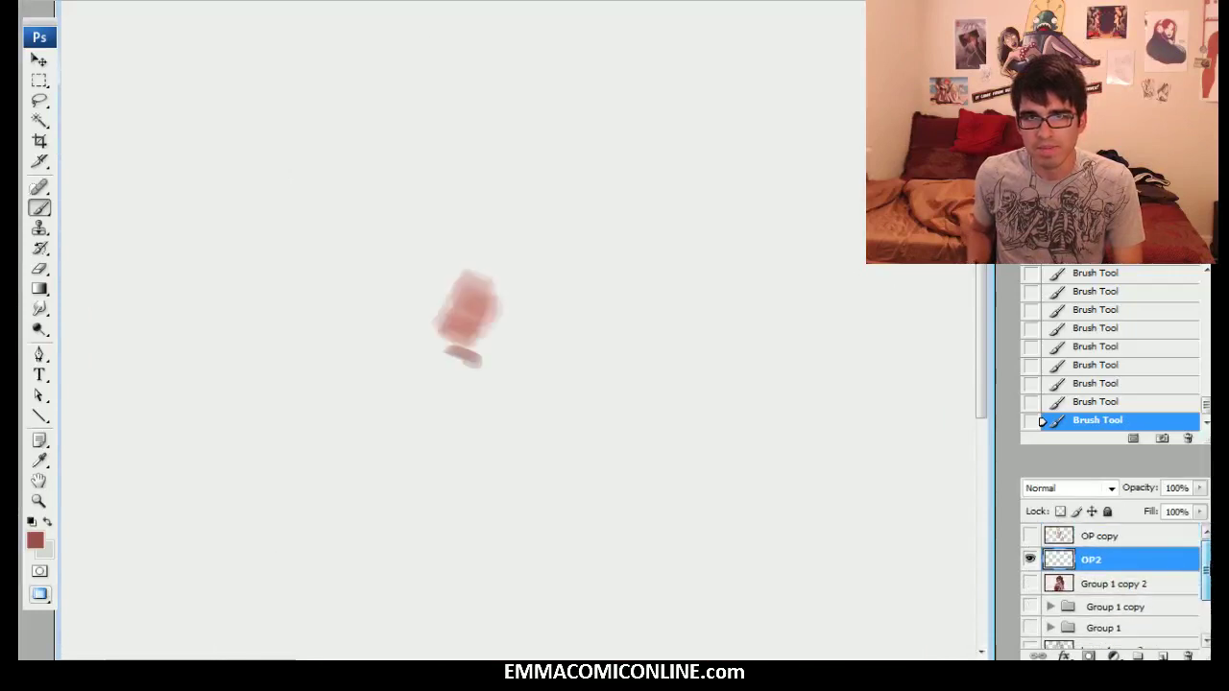
{"action": "left_click", "coordinate": [1029, 582]}
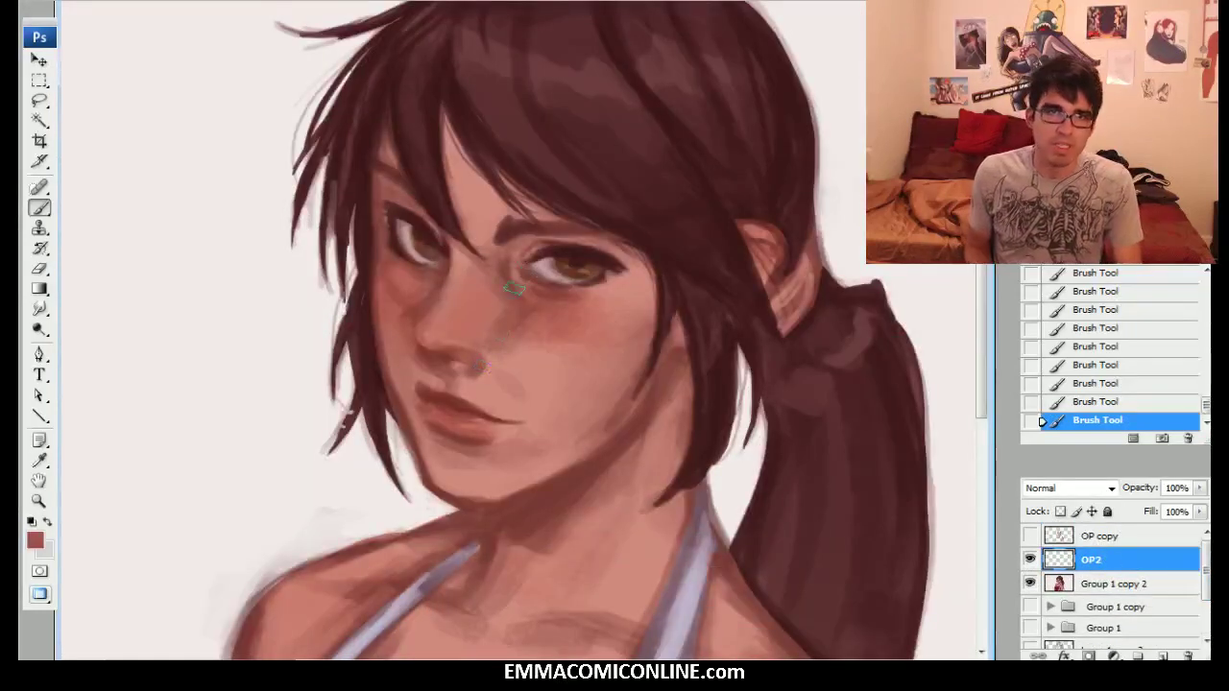
Examine the repainted nose and surrounding face both close up and from a distance.
{"action": "key", "text": "ctrl+plus"}
{"action": "left_click_drag", "start_coordinate": [480, 366], "coordinate": [466, 390]}
{"action": "key", "text": "ctrl+minus"}
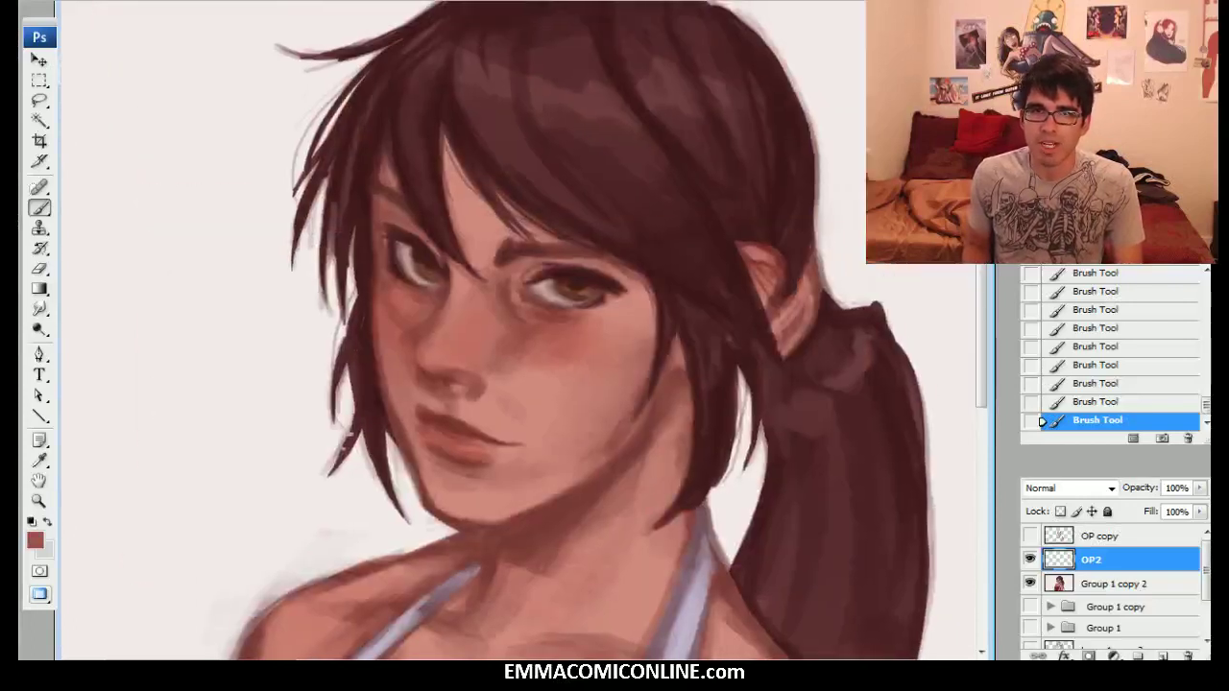
{"action": "left_click", "coordinate": [446, 382], "text": "alt"}
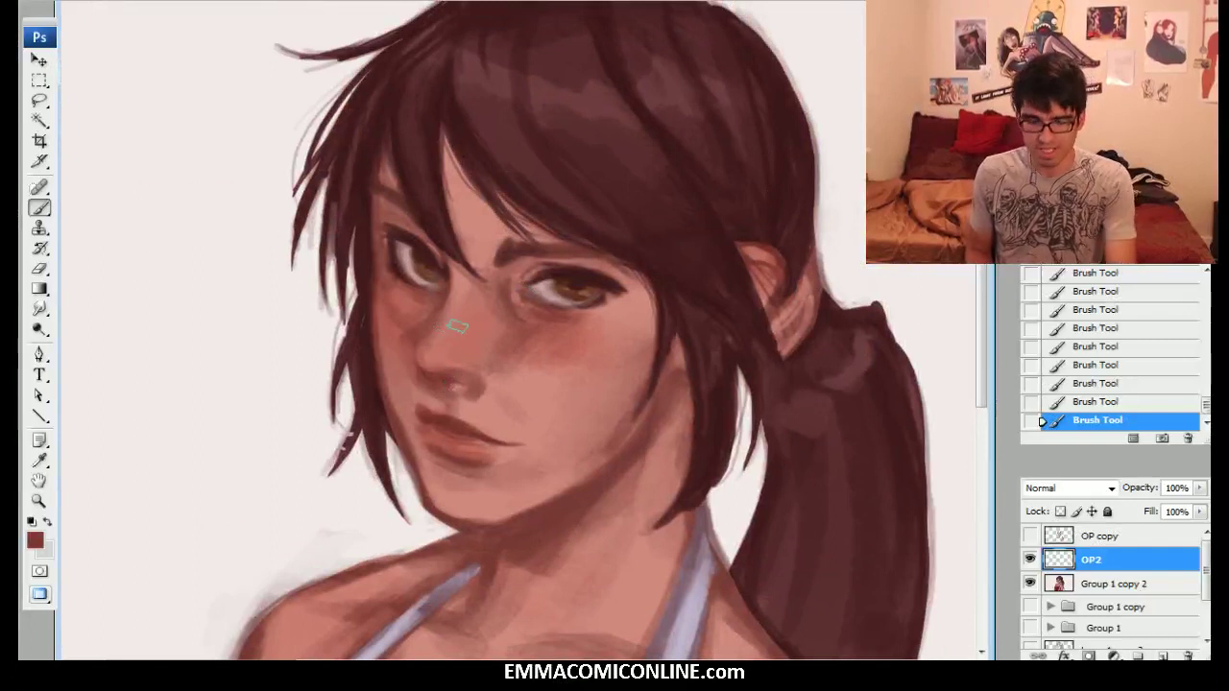
{"action": "key", "text": "ctrl+plus"}
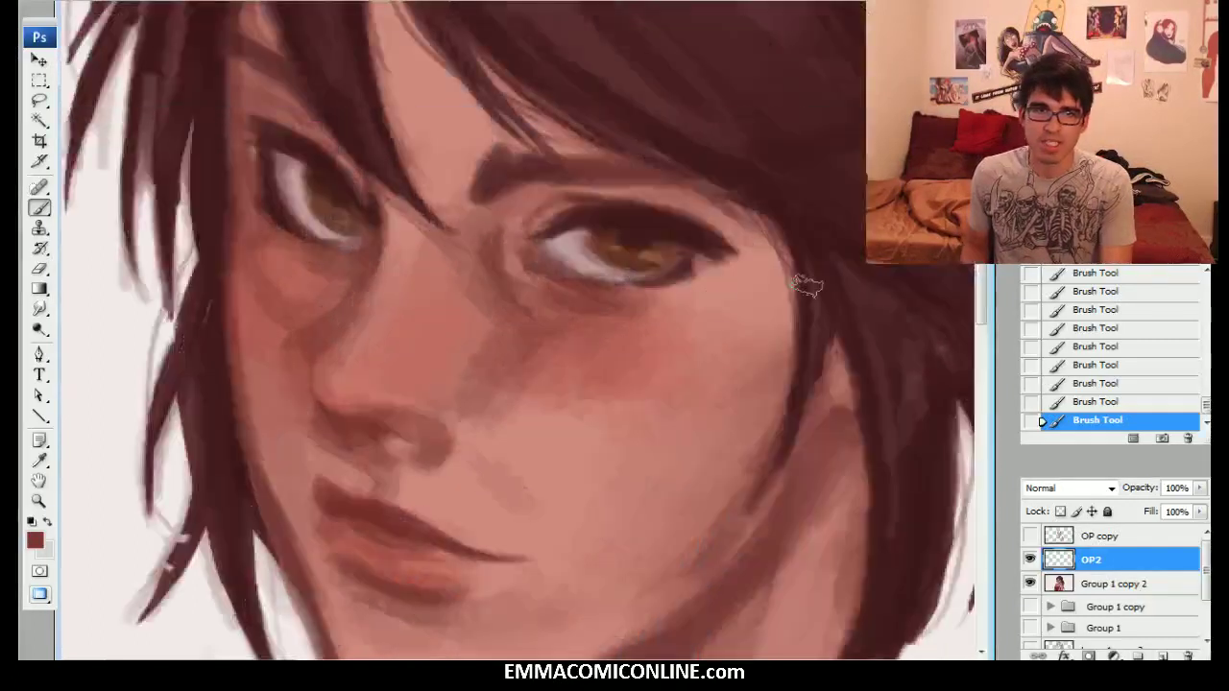
{"action": "left_click_drag", "start_coordinate": [179, 343], "coordinate": [224, 343]}
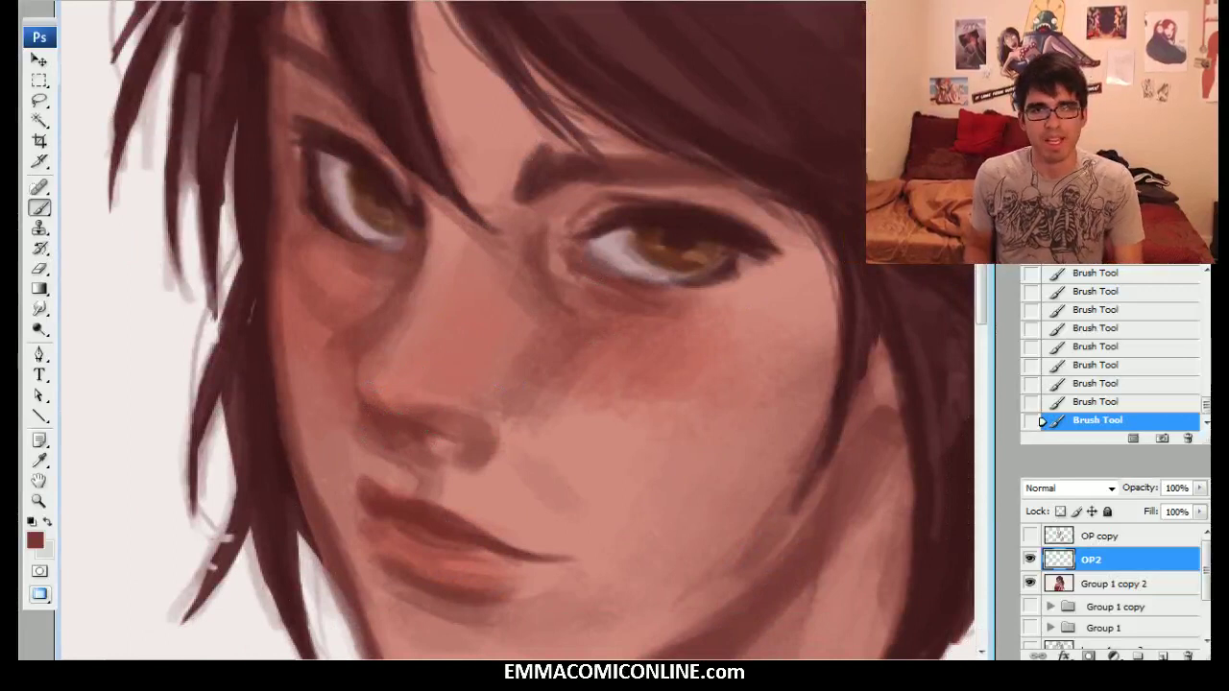
{"action": "key", "text": "ctrl+minus"}
{"action": "key", "text": "ctrl+minus"}
{"action": "mouse_move", "coordinate": [362, 108]}
{"action": "left_mouse_down"}
{"action": "mouse_move", "coordinate": [341, 87]}
{"action": "mouse_move", "coordinate": [353, 106]}
{"action": "left_mouse_up"}
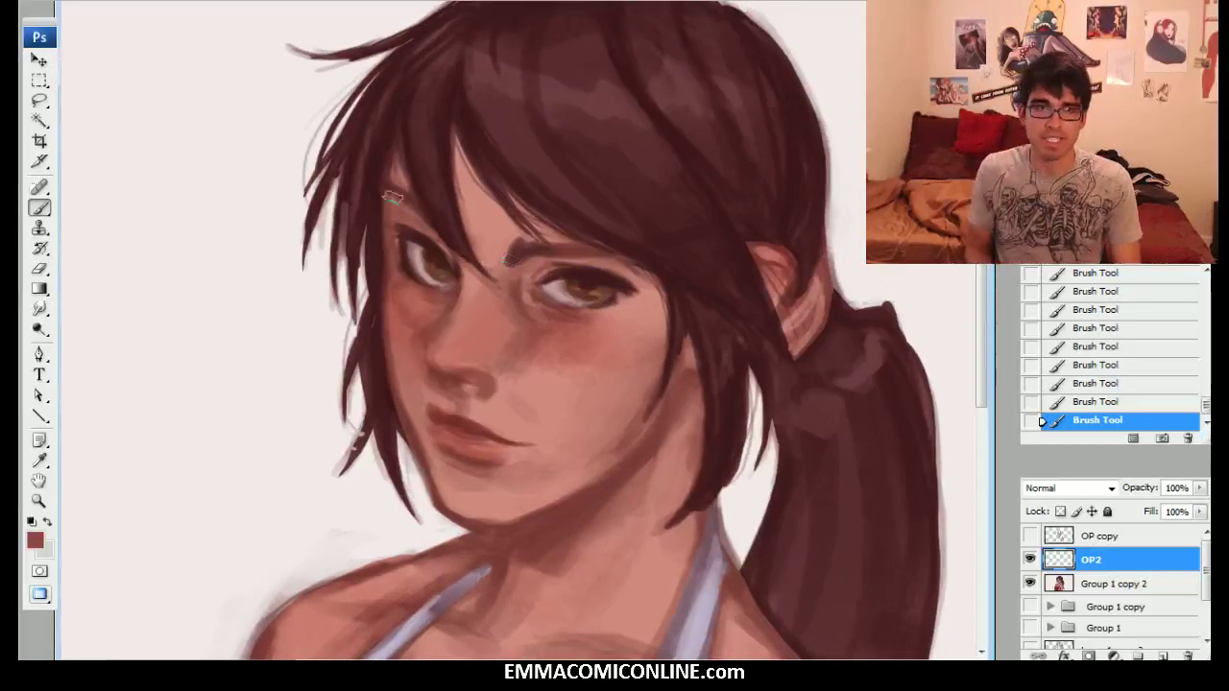
Soften the blush on the cheek beneath the fully visible eye with sampled skin tones, and erase excess paint along the cheek.
{"action": "left_click", "coordinate": [534, 389], "text": "alt"}
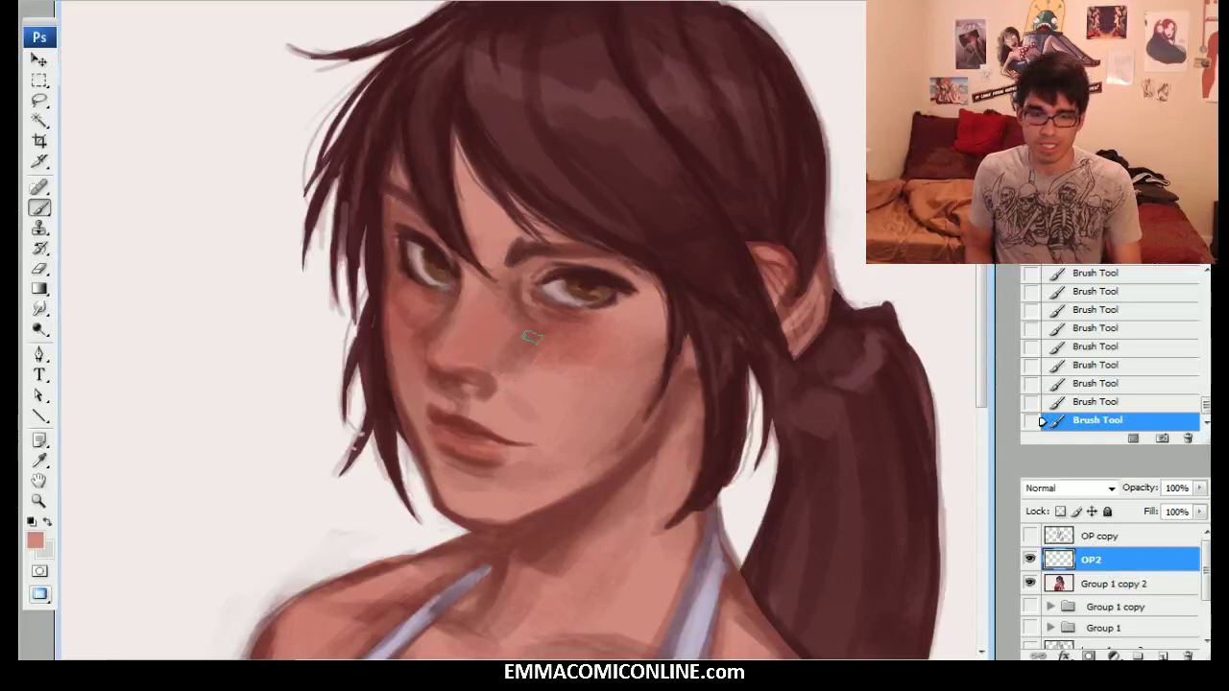
{"action": "left_click", "coordinate": [586, 348], "text": "alt"}
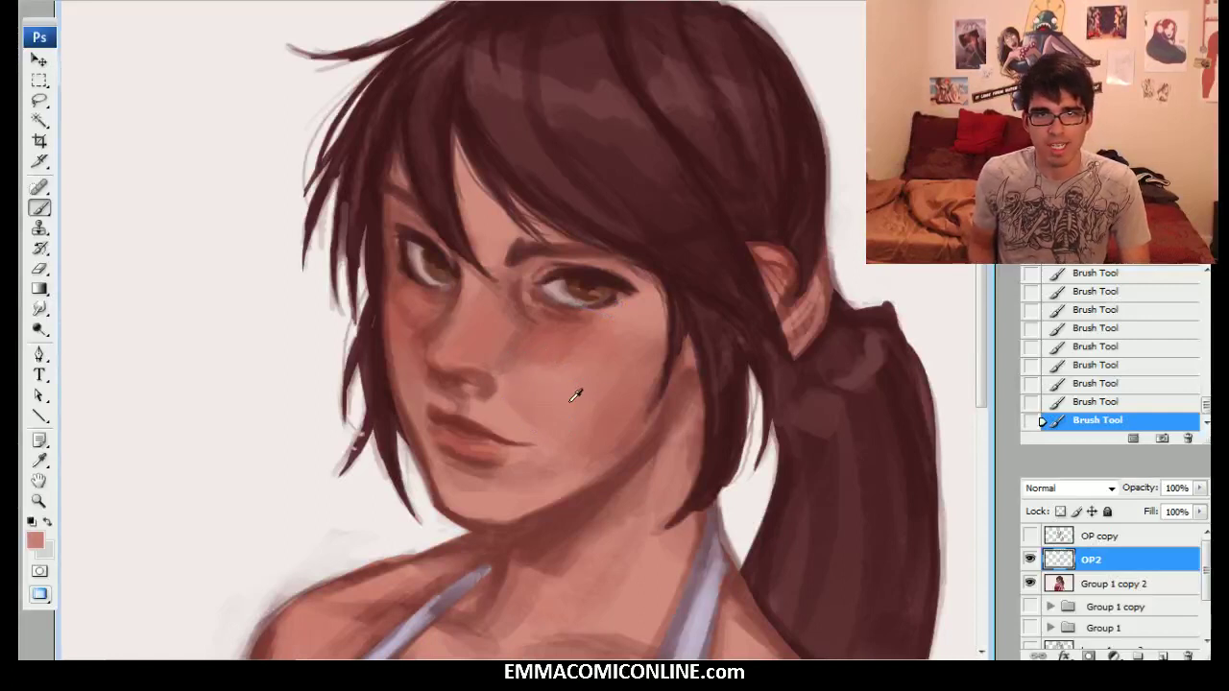
{"action": "left_click", "coordinate": [545, 350], "text": "alt"}
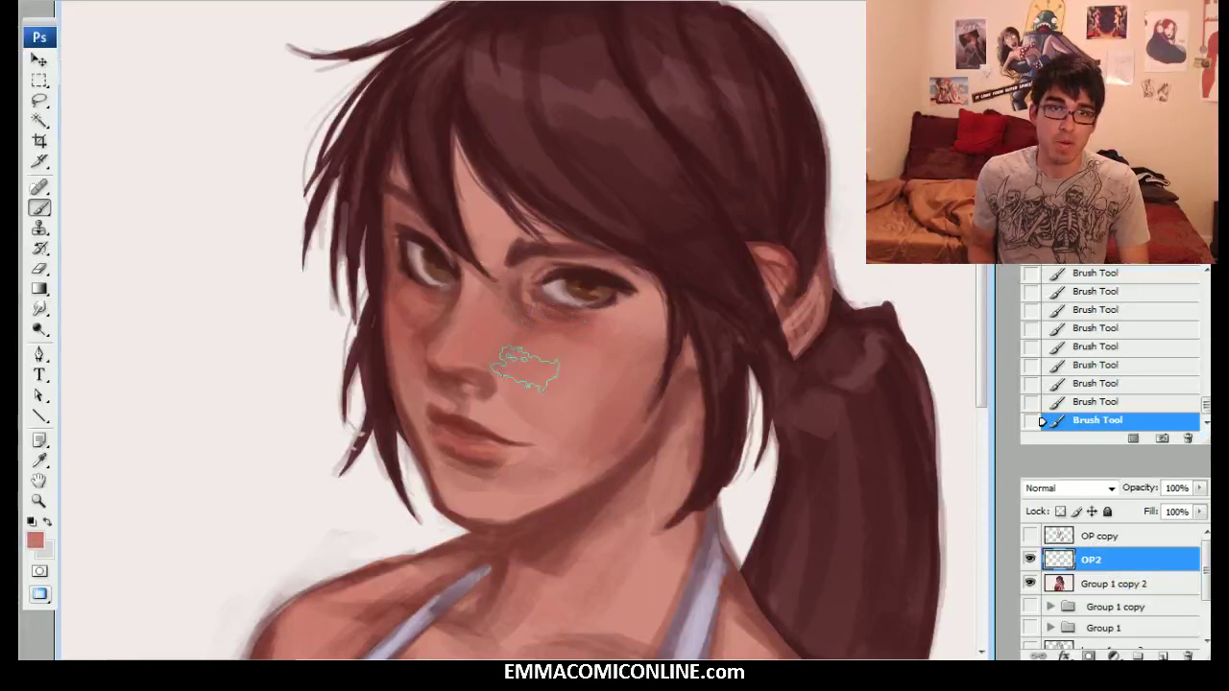
{"action": "left_click", "coordinate": [574, 340], "text": "alt"}
{"action": "left_click", "coordinate": [580, 388], "text": "alt"}
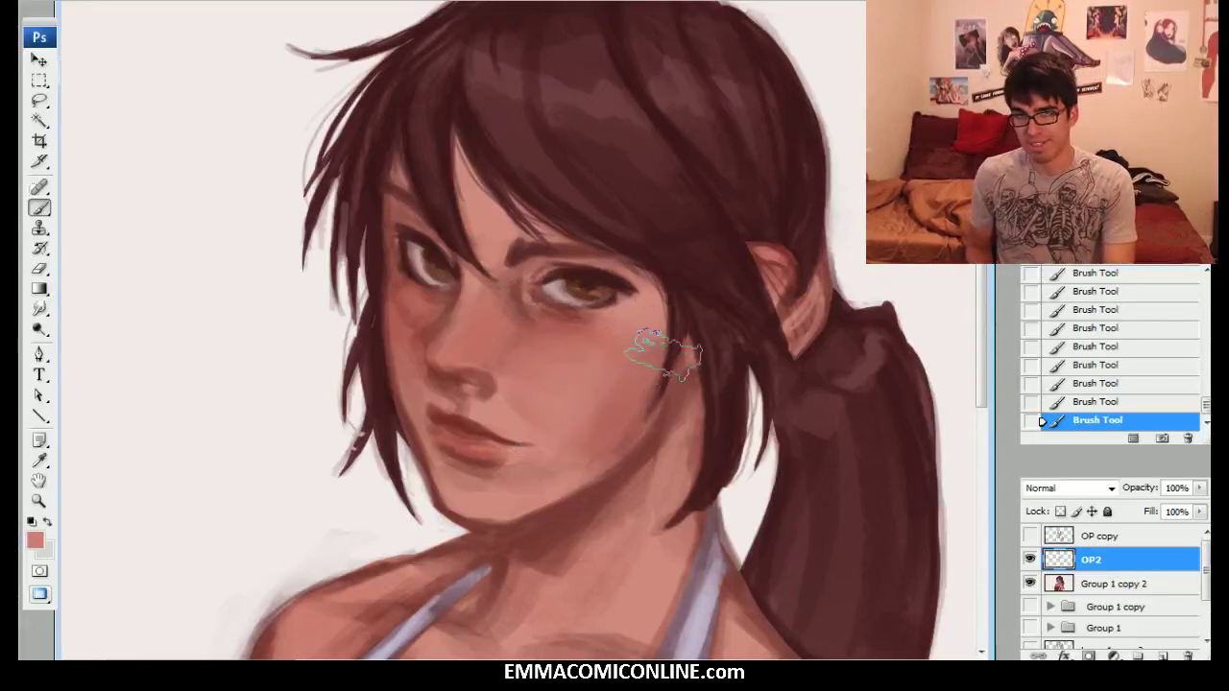
{"action": "mouse_move", "coordinate": [521, 422]}
{"action": "left_mouse_down"}
{"action": "mouse_move", "coordinate": [593, 377]}
{"action": "mouse_move", "coordinate": [605, 350]}
{"action": "mouse_move", "coordinate": [653, 370]}
{"action": "mouse_move", "coordinate": [568, 428]}
{"action": "mouse_move", "coordinate": [669, 311]}
{"action": "left_mouse_up"}
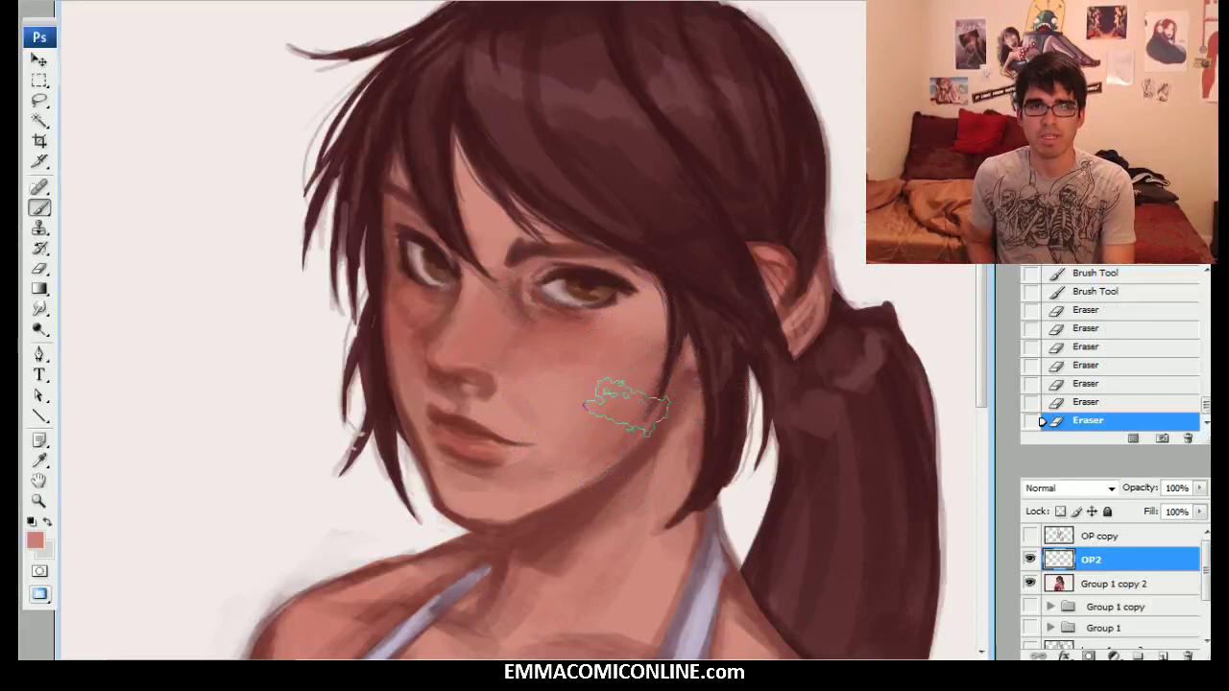
Paint short strokes along the underside of the nose on "OP2" to define the nose tip and nostrils.
{"action": "left_click", "coordinate": [1027, 559]}
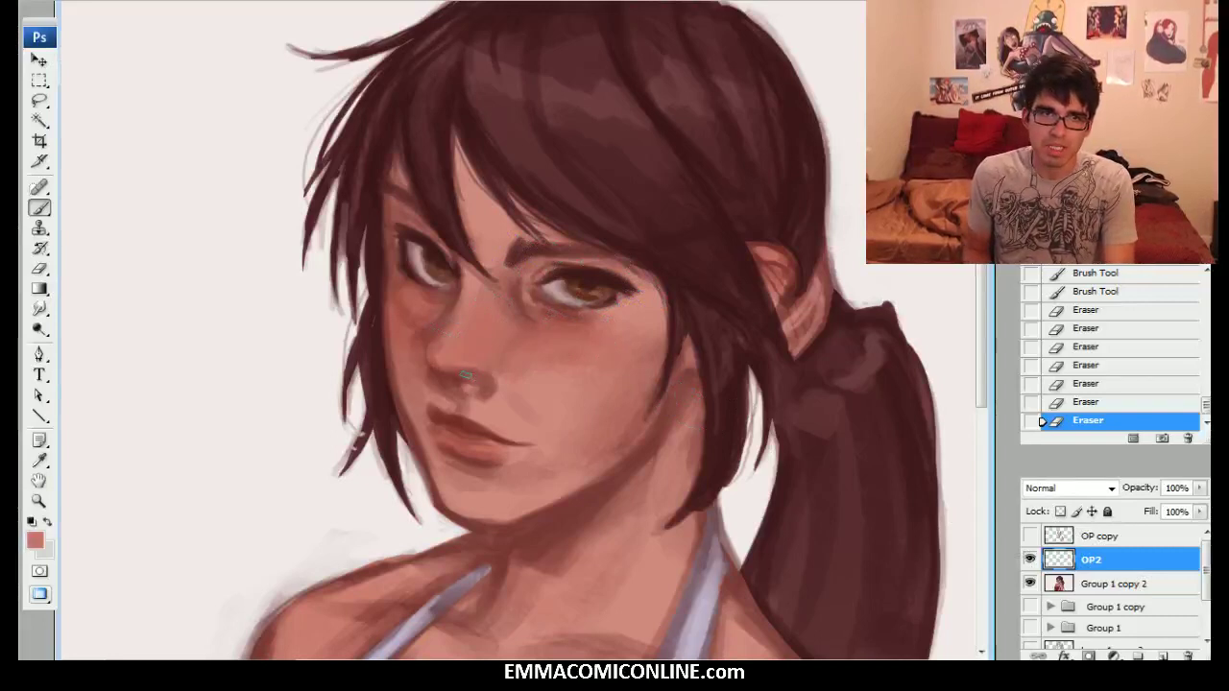
{"action": "left_click_drag", "start_coordinate": [479, 381], "coordinate": [468, 377]}
{"action": "left_click_drag", "start_coordinate": [470, 378], "coordinate": [447, 375]}
{"action": "left_click_drag", "start_coordinate": [461, 379], "coordinate": [452, 375]}
{"action": "left_click_drag", "start_coordinate": [467, 380], "coordinate": [470, 379]}
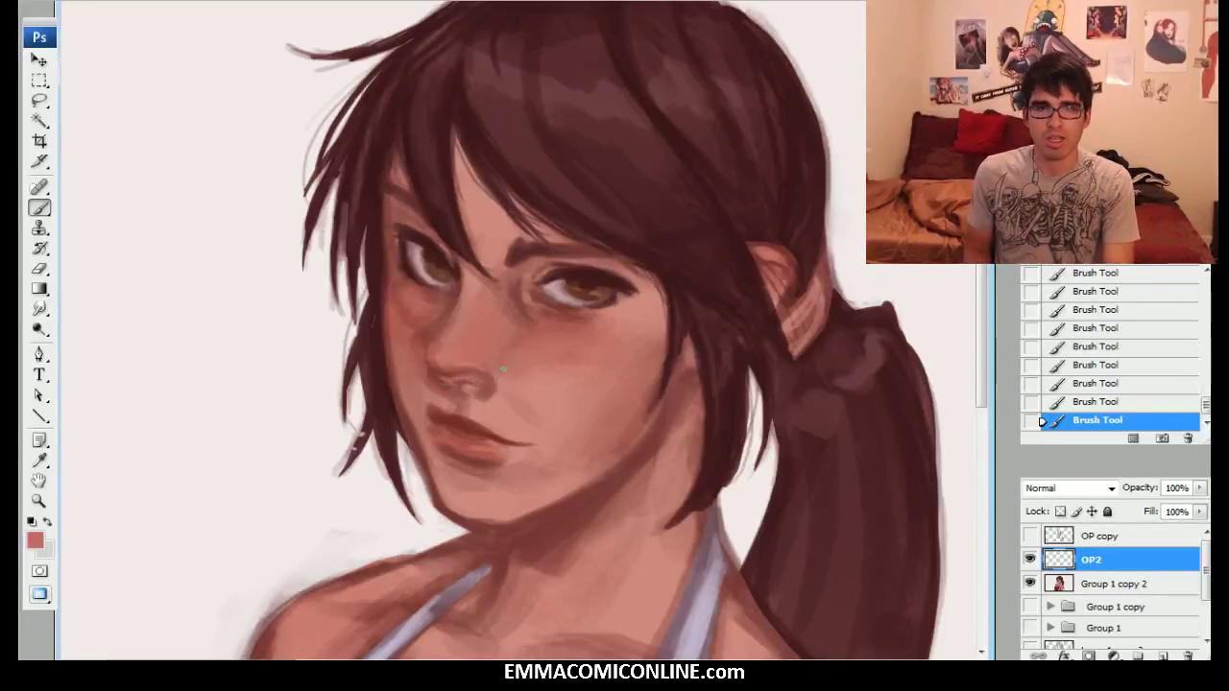
Refine the nose and the area around the eyes with sampled blush, skin and dark lash colors.
{"action": "left_click", "coordinate": [586, 333], "text": "alt"}
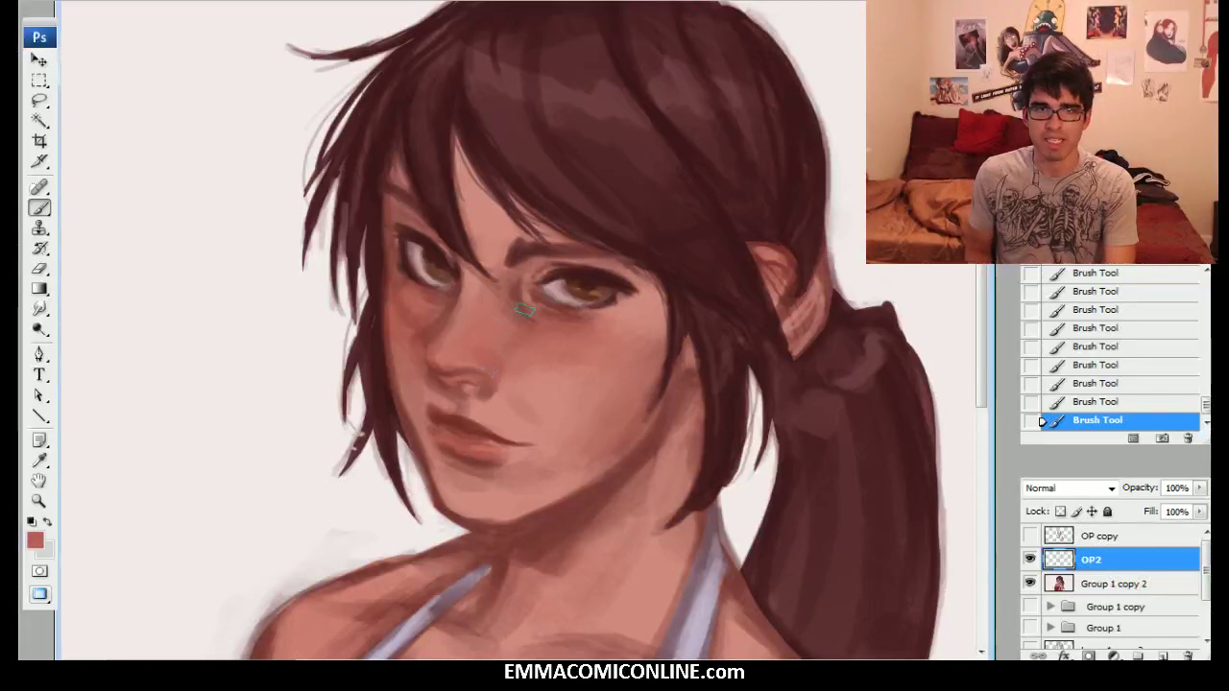
{"action": "left_click", "coordinate": [536, 399], "text": "alt"}
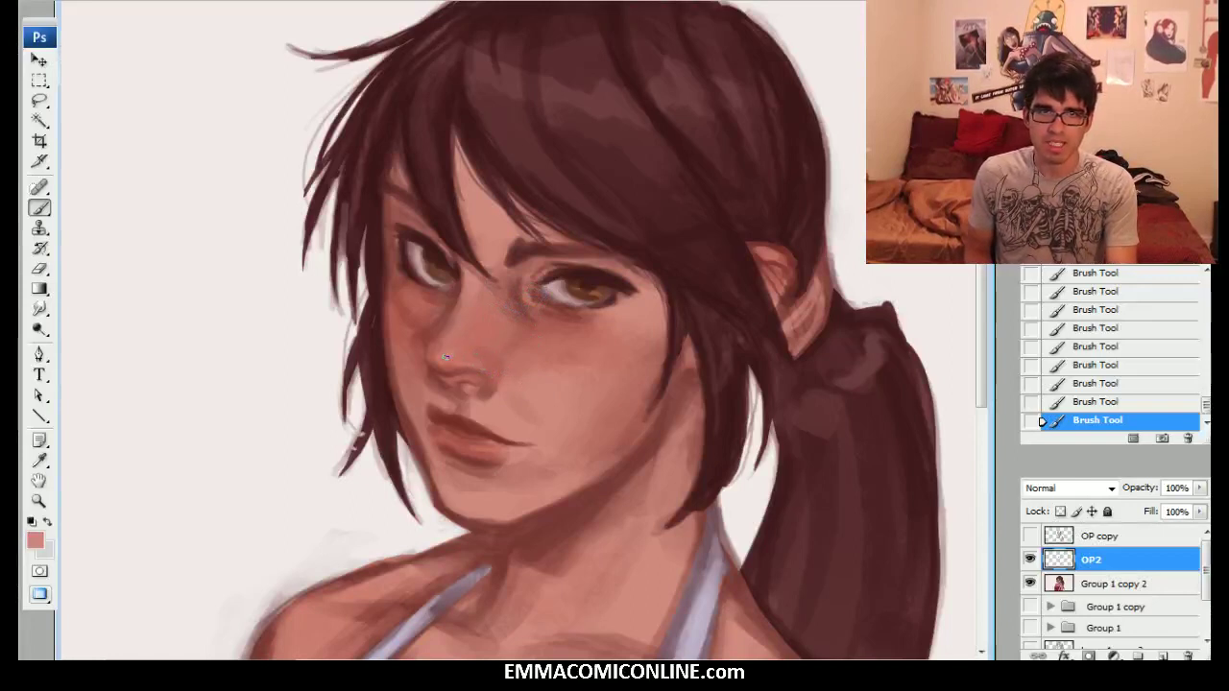
{"action": "left_click", "coordinate": [460, 299], "text": "alt"}
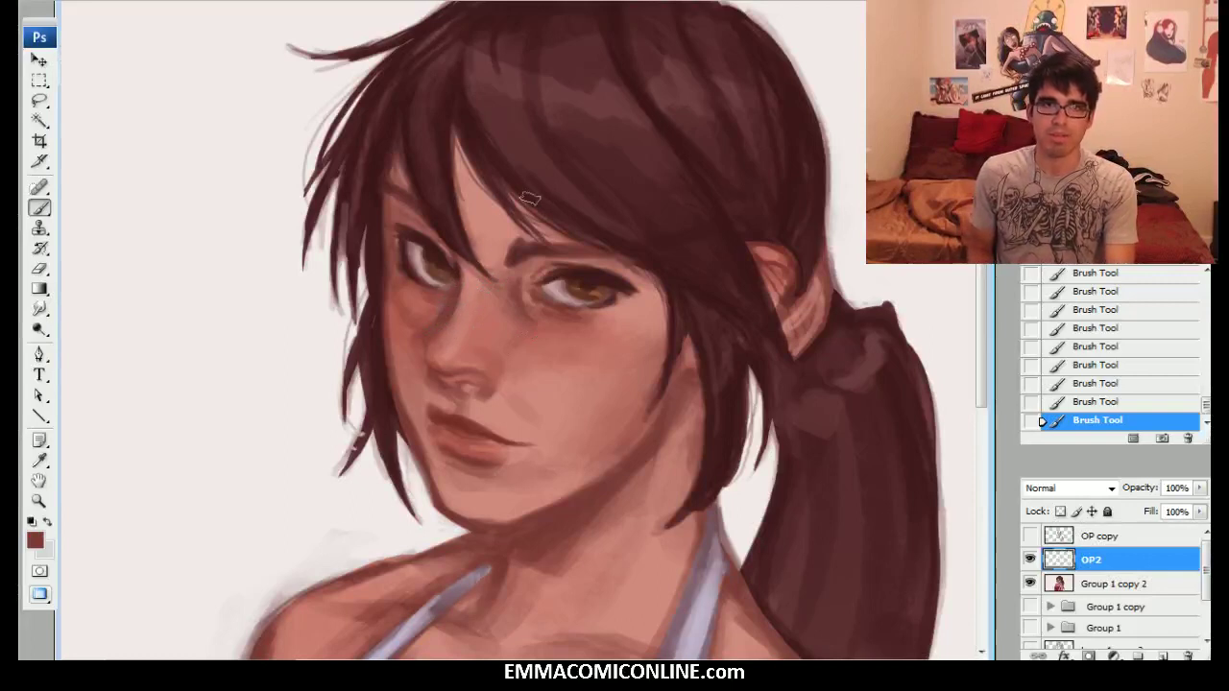
{"action": "left_click", "coordinate": [582, 325], "text": "alt"}
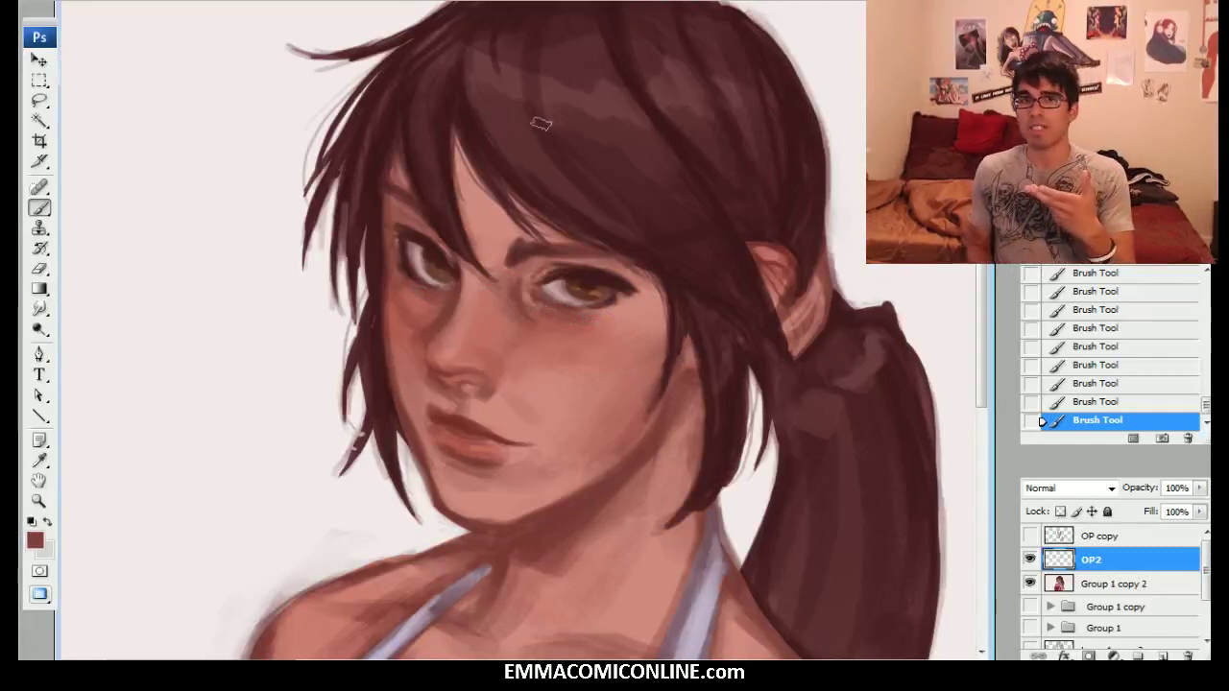
{"action": "left_click", "coordinate": [603, 280], "text": "alt"}
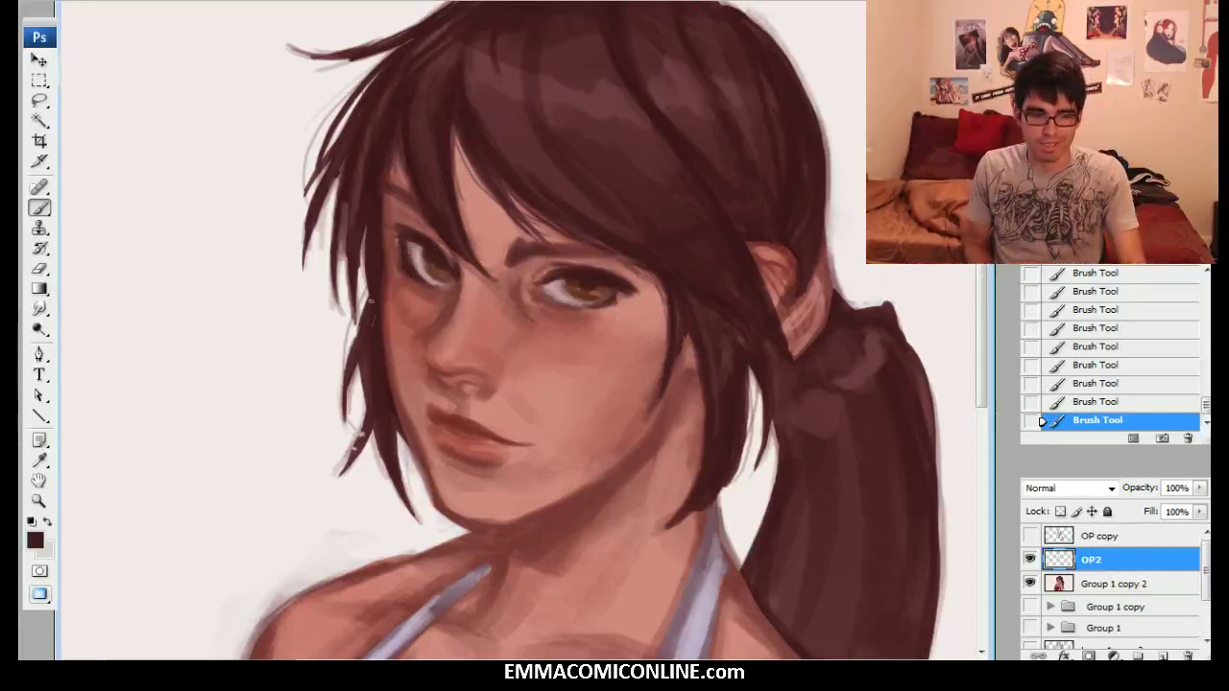
Flip the canvas horizontally and touch up the upper lids of both eyes with dark brown.
{"action": "key", "text": "ctrl+shift+h"}
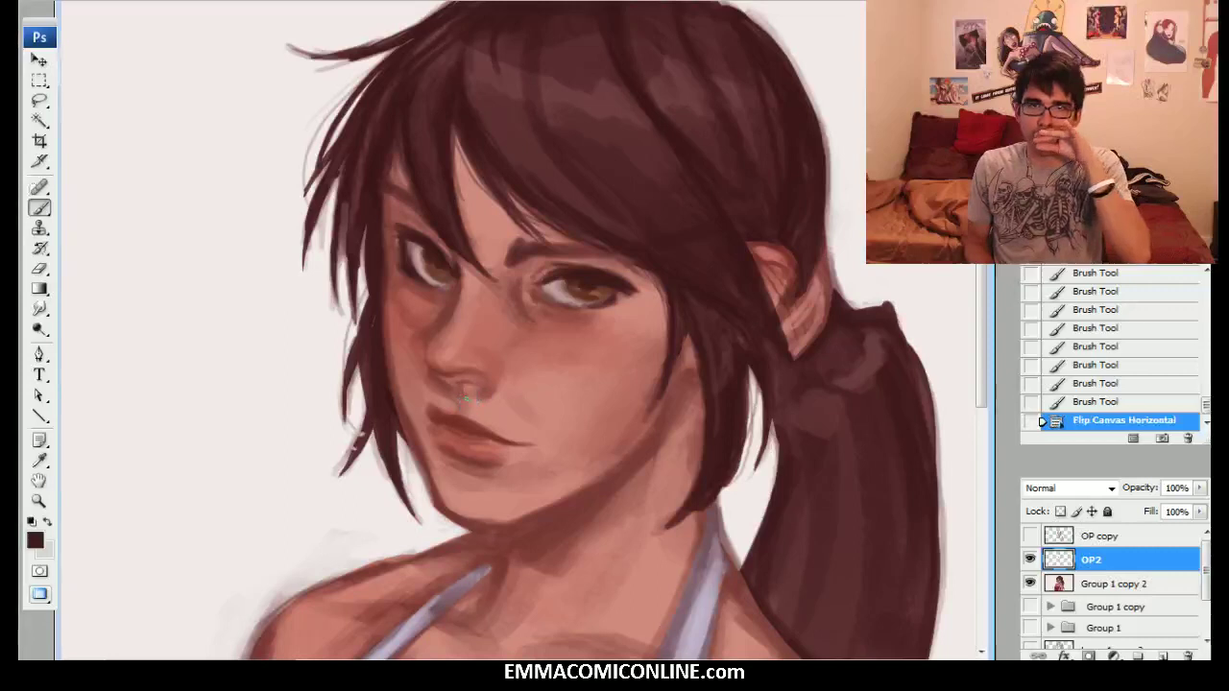
{"action": "mouse_move", "coordinate": [705, 444]}
{"action": "left_mouse_down"}
{"action": "mouse_move", "coordinate": [722, 412]}
{"action": "mouse_move", "coordinate": [683, 415]}
{"action": "mouse_move", "coordinate": [695, 453]}
{"action": "left_mouse_up"}
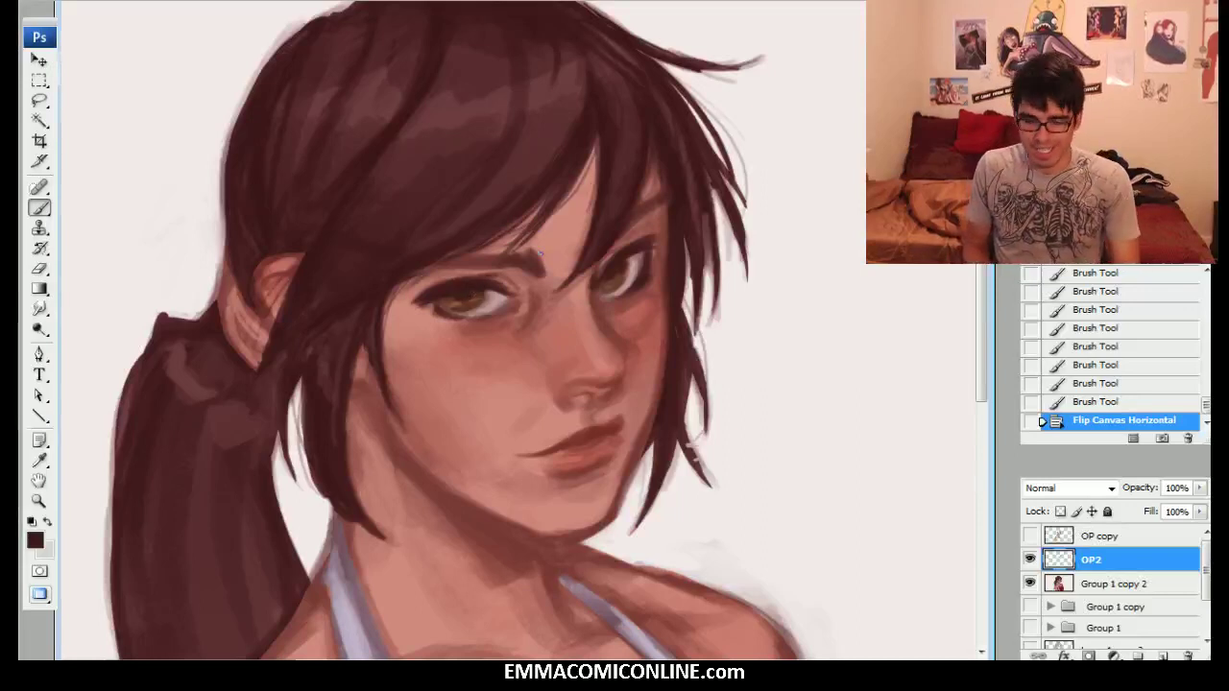
{"action": "left_click_drag", "start_coordinate": [610, 253], "coordinate": [626, 246]}
{"action": "left_click_drag", "start_coordinate": [611, 252], "coordinate": [626, 246]}
{"action": "left_click_drag", "start_coordinate": [614, 249], "coordinate": [624, 245]}
{"action": "left_click_drag", "start_coordinate": [488, 276], "coordinate": [498, 273]}
{"action": "key", "text": "ctrl+shift+z"}
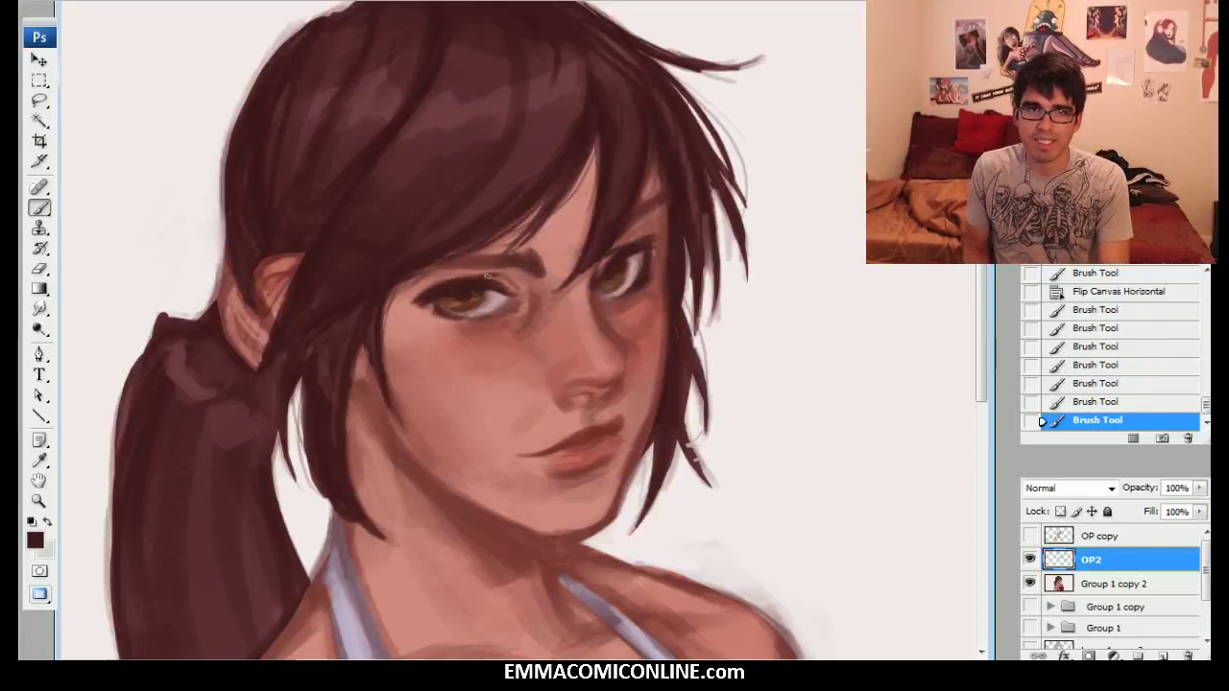
Refine the partly covered eye and the hair beside it with sampled reds and dark browns, and sample shadow color at the nose.
{"action": "left_click", "coordinate": [611, 317], "text": "alt"}
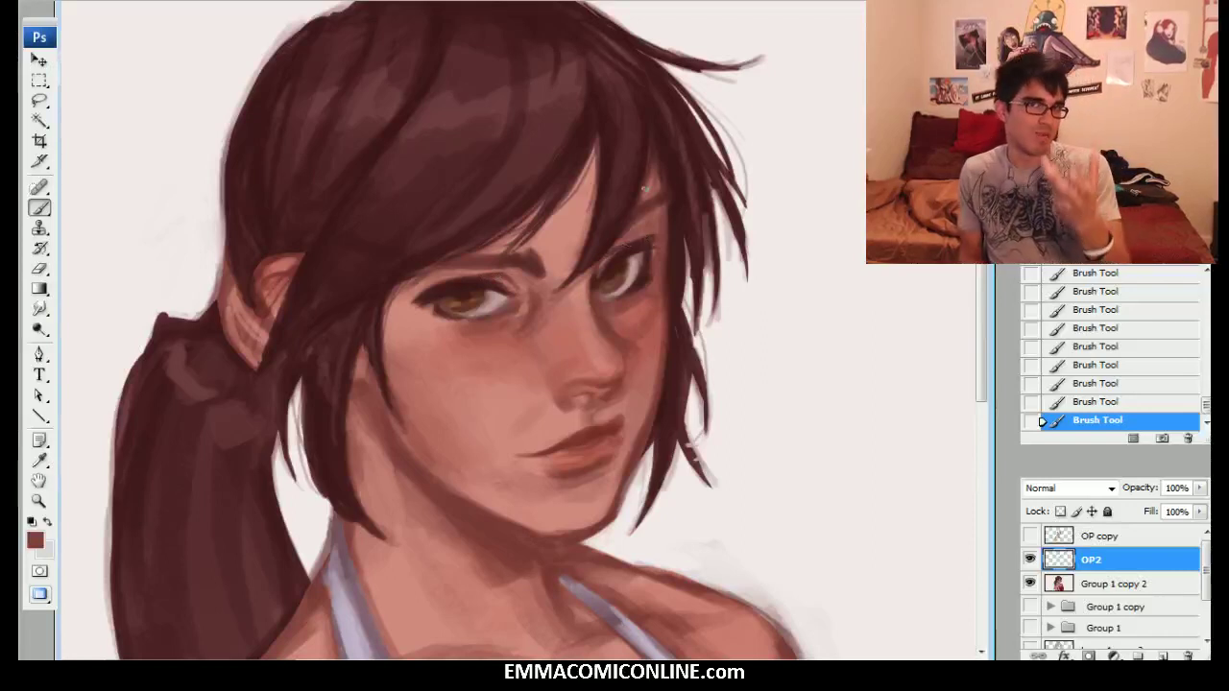
{"action": "left_click", "coordinate": [629, 264], "text": "alt"}
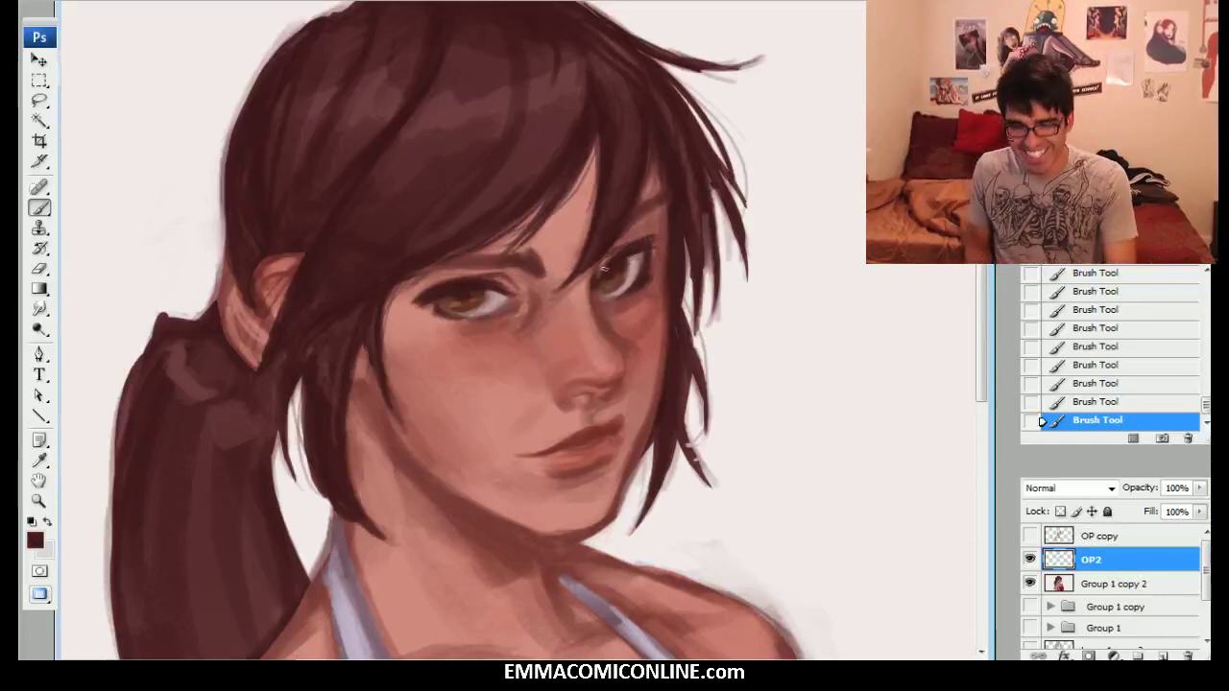
{"action": "left_click", "coordinate": [653, 280], "text": "alt"}
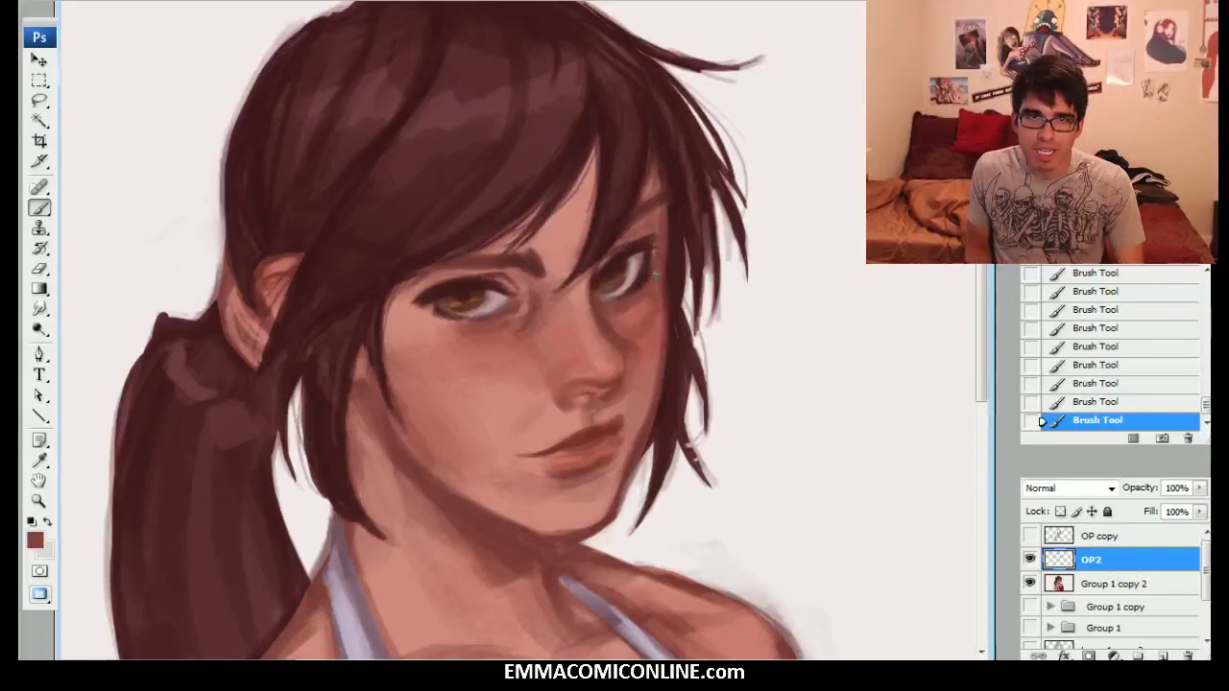
{"action": "left_click", "coordinate": [669, 291], "text": "alt"}
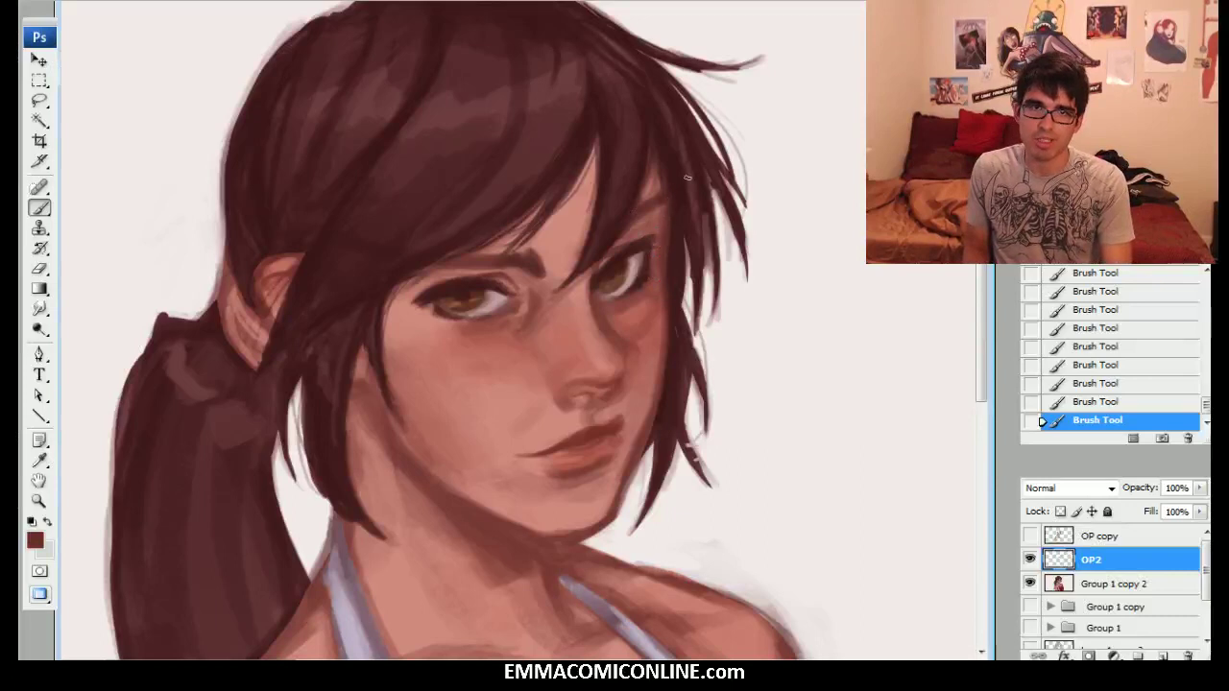
{"action": "left_click", "coordinate": [667, 211], "text": "alt"}
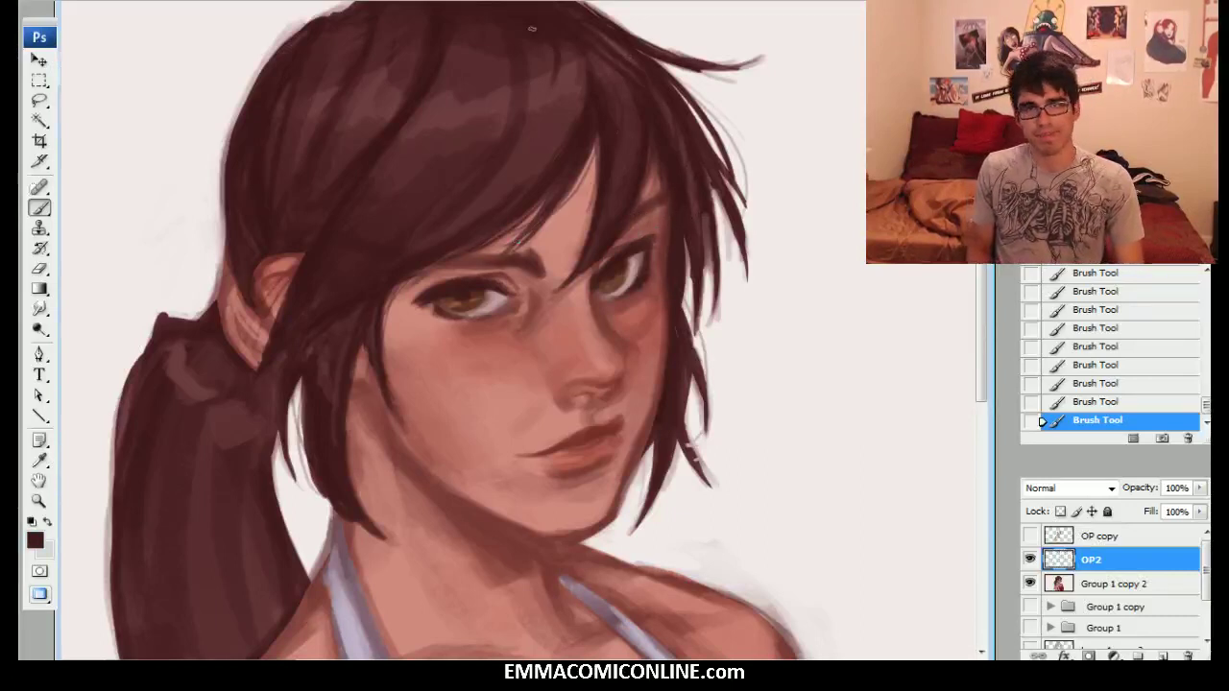
{"action": "left_click", "coordinate": [621, 393], "text": "alt"}
{"action": "left_click", "coordinate": [615, 396], "text": "alt"}
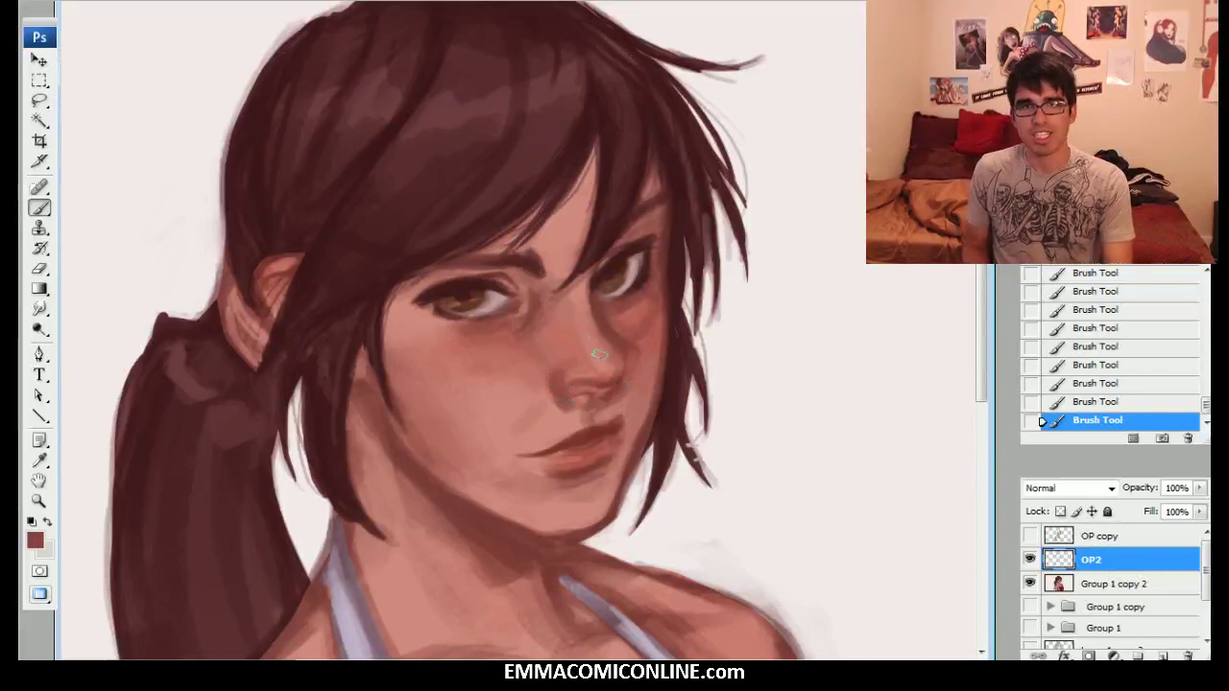
Step back through the last six brush strokes and restore them to compare the face before and after.
{"action": "key", "text": "ctrl+alt+z"}
{"action": "key", "text": "ctrl+alt+z"}
{"action": "key", "text": "ctrl+alt+z"}
{"action": "key", "text": "ctrl+alt+z"}
{"action": "key", "text": "ctrl+alt+z"}
{"action": "key", "text": "ctrl+alt+z"}
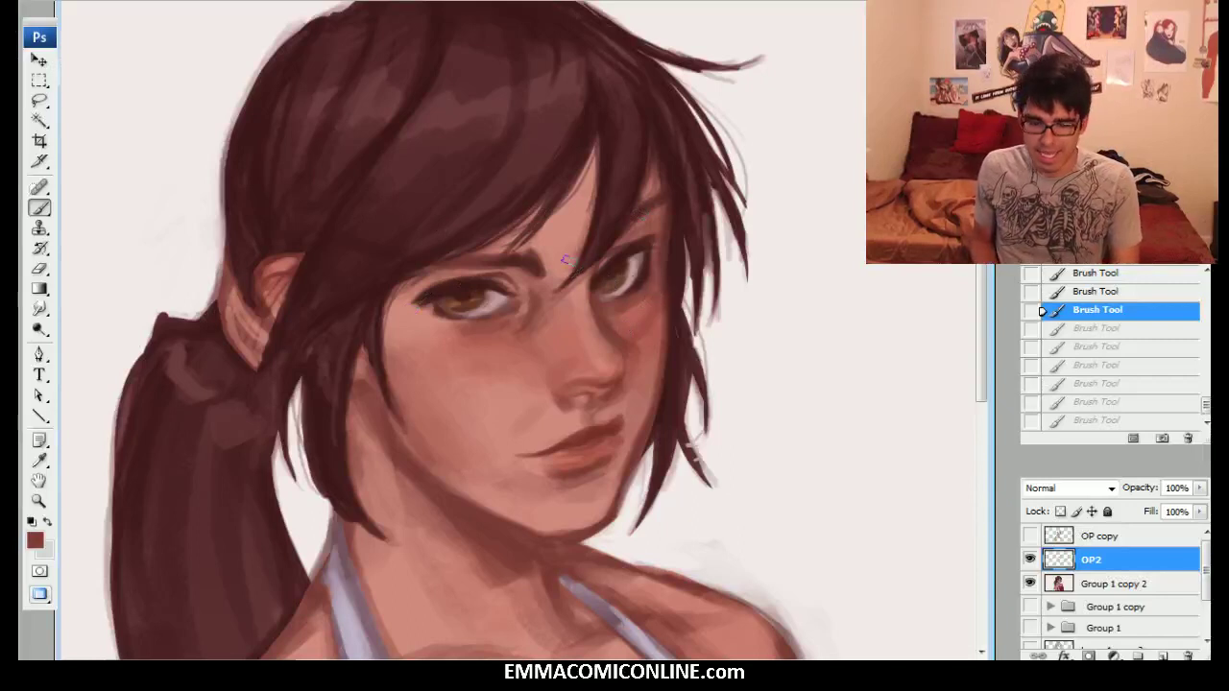
{"action": "key", "text": "ctrl+shift+z"}
{"action": "key", "text": "ctrl+shift+z"}
{"action": "key", "text": "ctrl+shift+z"}
{"action": "key", "text": "ctrl+shift+z"}
{"action": "key", "text": "ctrl+shift+z"}
{"action": "key", "text": "ctrl+shift+z"}
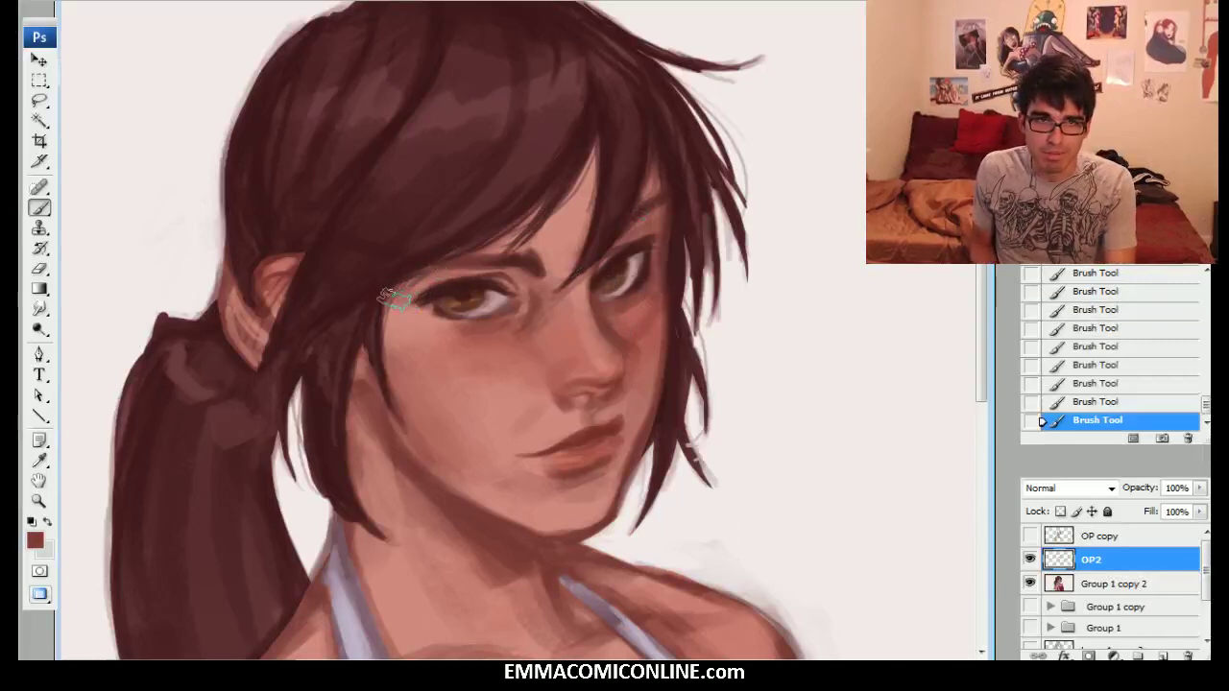
Touch up the brow area above the partly covered eye and the forehead with sampled skin and shadow tones.
{"action": "left_click", "coordinate": [662, 235], "text": "alt"}
{"action": "left_click", "coordinate": [652, 225], "text": "alt"}
{"action": "left_click", "coordinate": [574, 242], "text": "alt"}
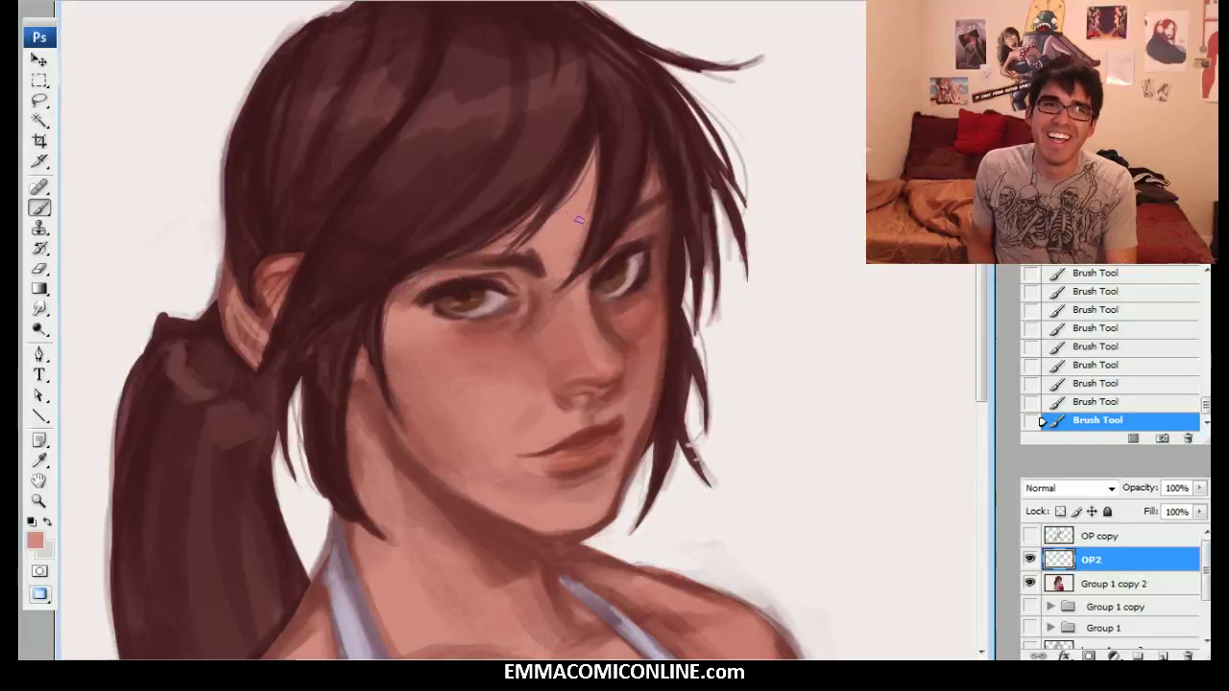
{"action": "left_click", "coordinate": [656, 306], "text": "alt"}
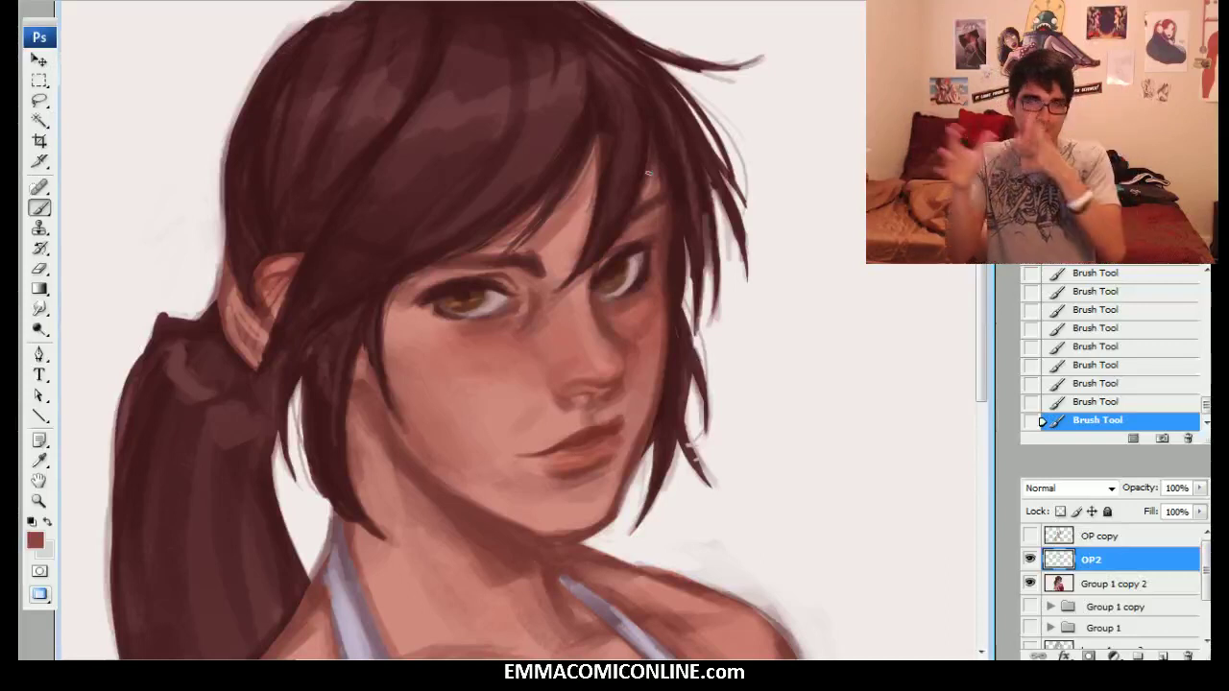
Refine the lash lines, lids and corners of both eyes with sampled dark lash, reddish skin and eye colors.
{"action": "left_click", "coordinate": [424, 296], "text": "alt"}
{"action": "left_click", "coordinate": [430, 292], "text": "alt"}
{"action": "left_click", "coordinate": [494, 342], "text": "alt"}
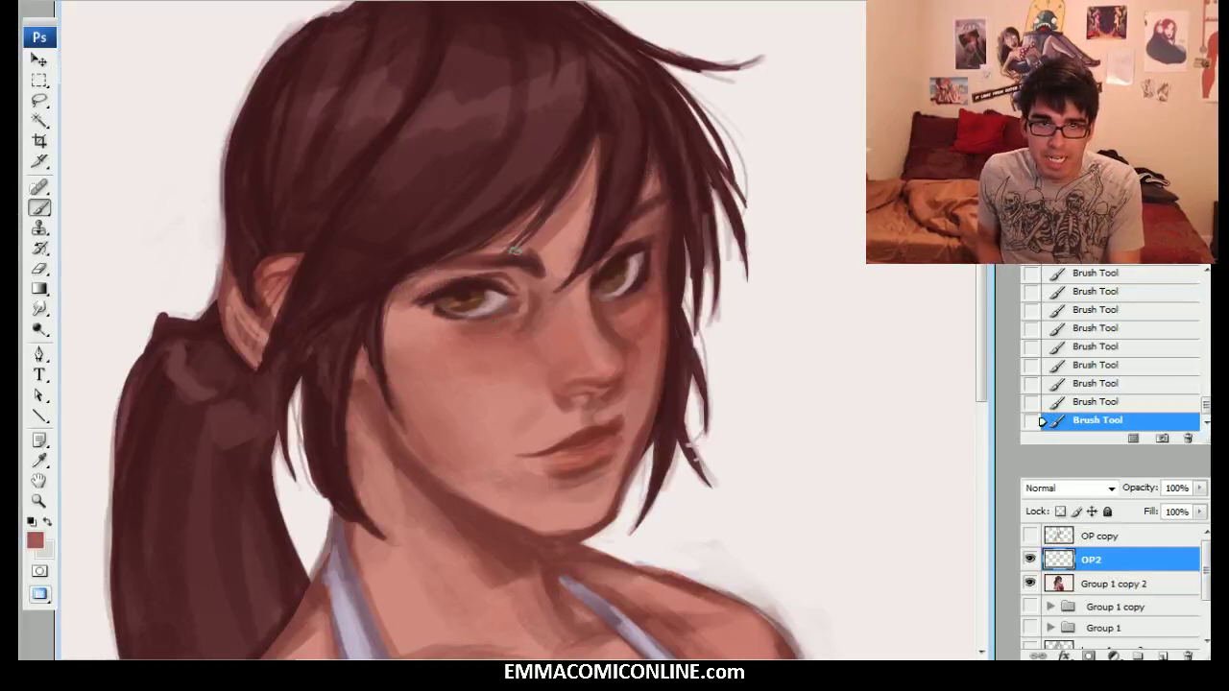
{"action": "left_click", "coordinate": [434, 294], "text": "alt"}
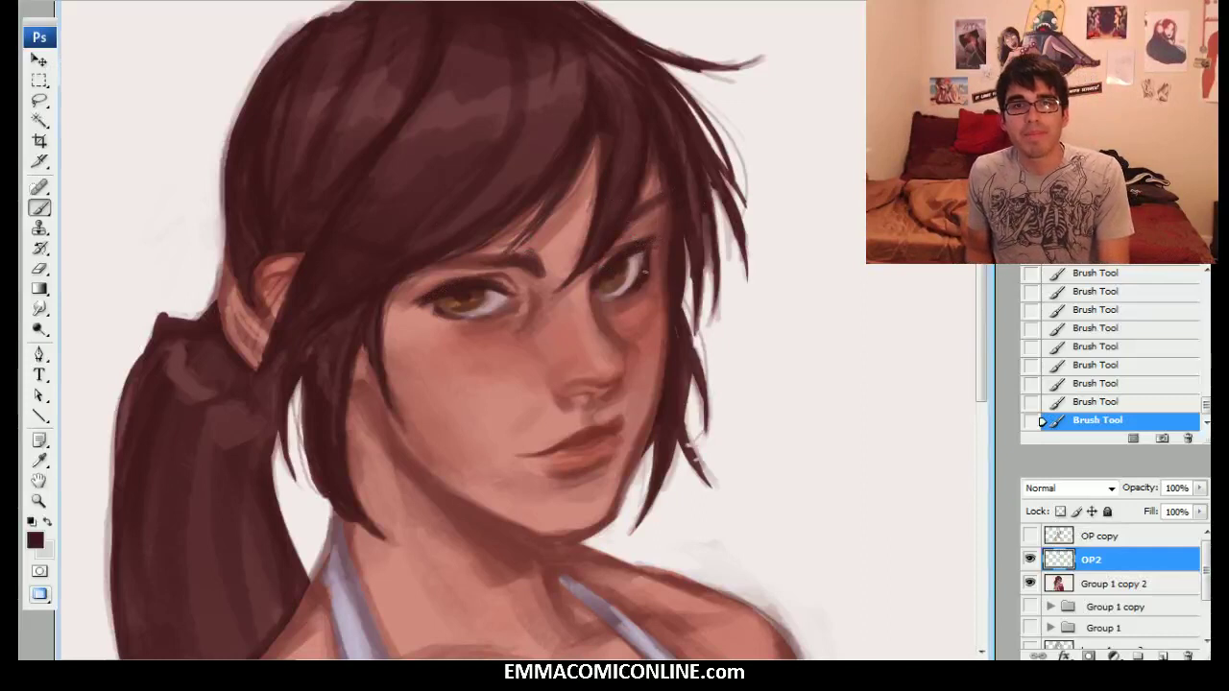
{"action": "left_click", "coordinate": [630, 348], "text": "alt"}
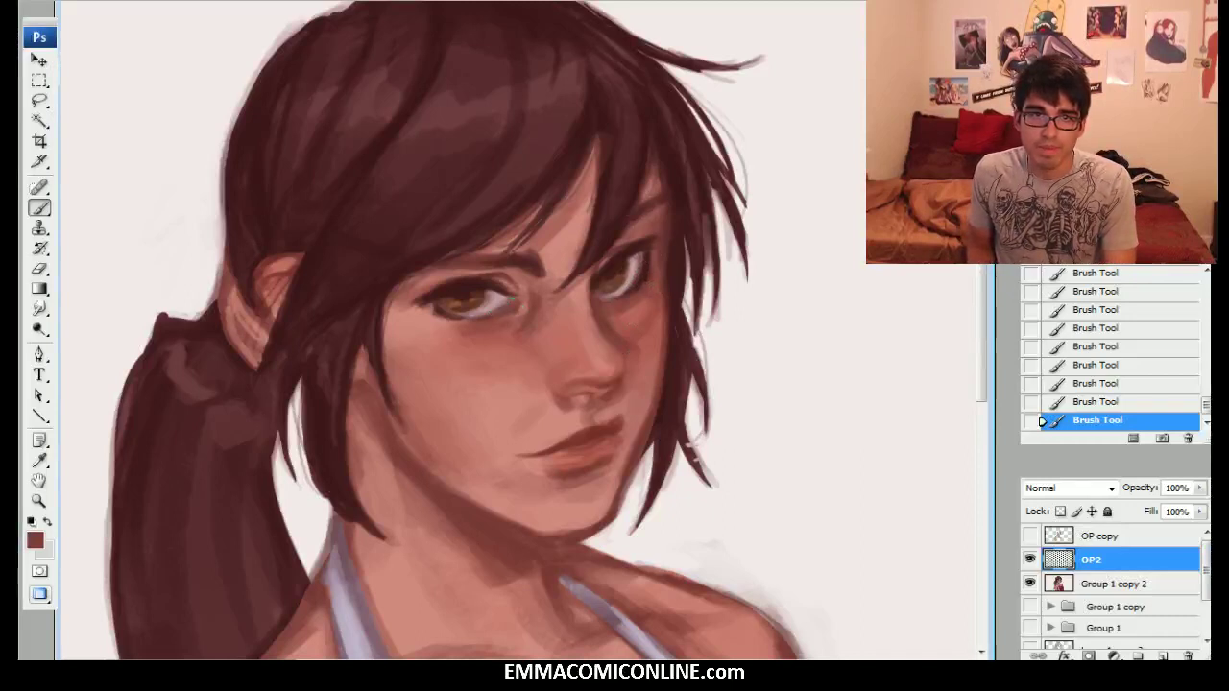
{"action": "left_click", "coordinate": [491, 301], "text": "alt"}
{"action": "left_click", "coordinate": [635, 256], "text": "alt"}
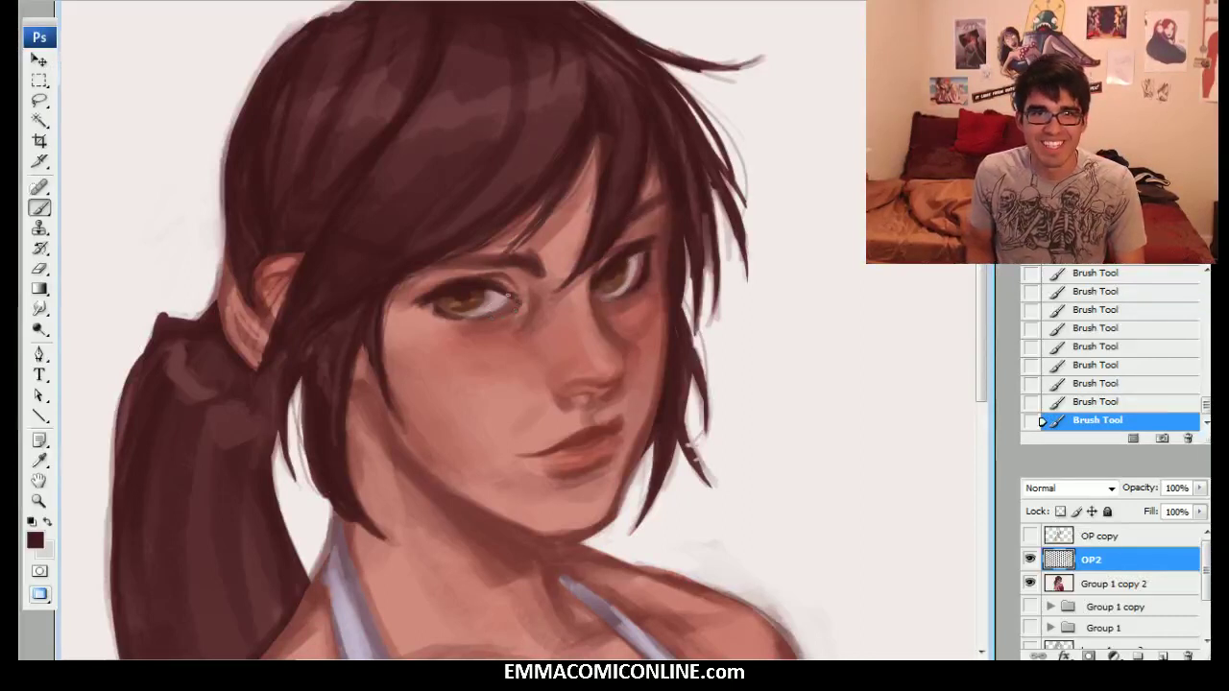
Revert the last five brush strokes in the history, and toggle "OP2" to compare the face with and without the overpainting.
{"action": "left_click", "coordinate": [1118, 348]}
{"action": "left_click", "coordinate": [1105, 329]}
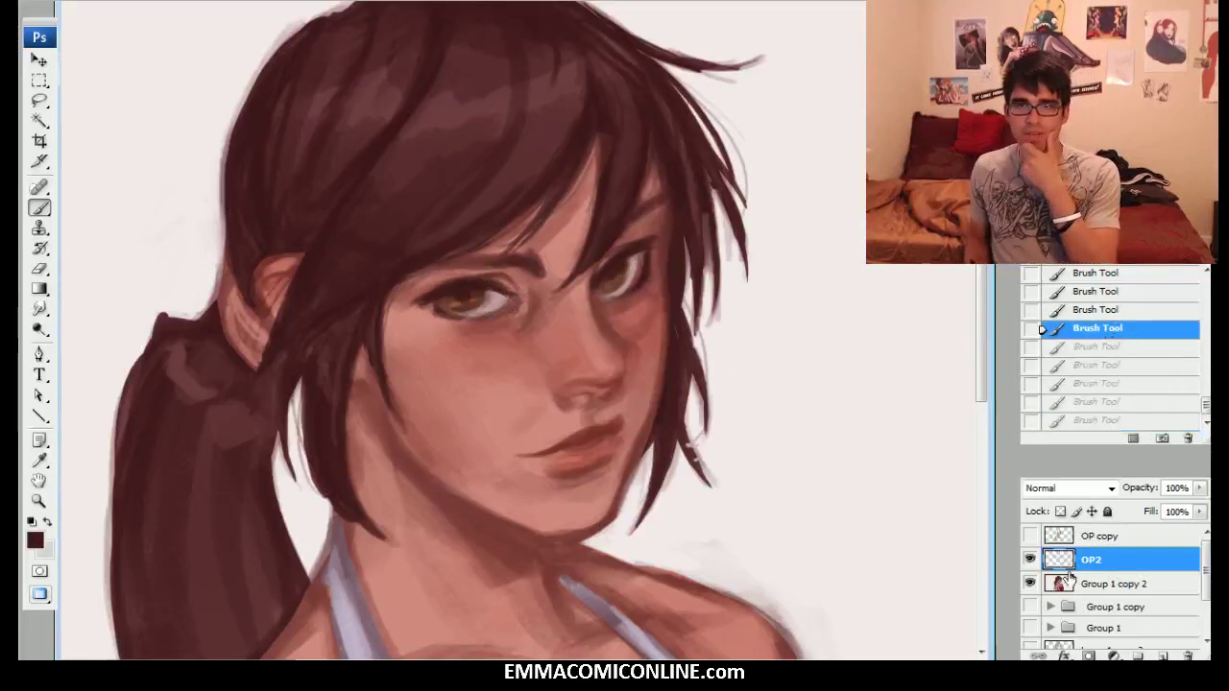
{"action": "left_click", "coordinate": [1029, 559]}
{"action": "left_click", "coordinate": [1029, 559]}
{"action": "left_click", "coordinate": [1029, 558]}
{"action": "left_click", "coordinate": [1029, 557]}
{"action": "left_click", "coordinate": [1029, 558]}
{"action": "left_click", "coordinate": [1029, 559]}
{"action": "left_click", "coordinate": [1029, 559]}
{"action": "left_click", "coordinate": [1029, 558]}
{"action": "left_click", "coordinate": [1029, 558]}
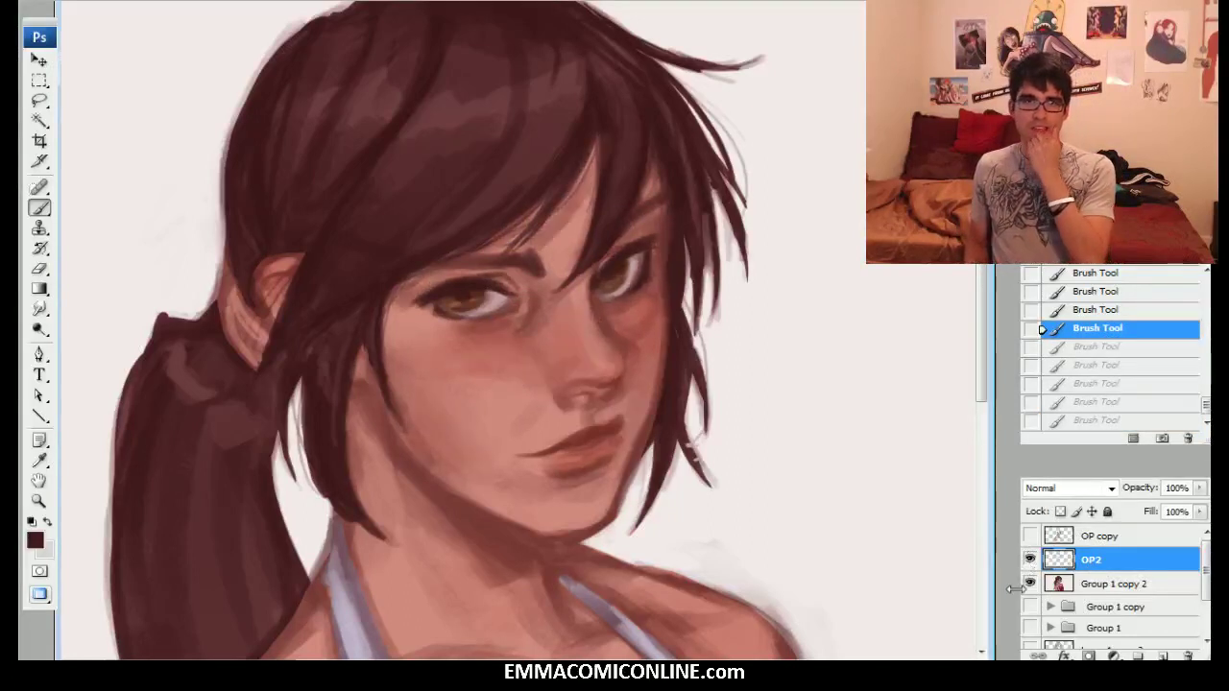
Repaint the area beneath the nose with sampled light skin tone, adding red sampled from the cheek beside the nose.
{"action": "left_click", "coordinate": [576, 414], "text": "alt"}
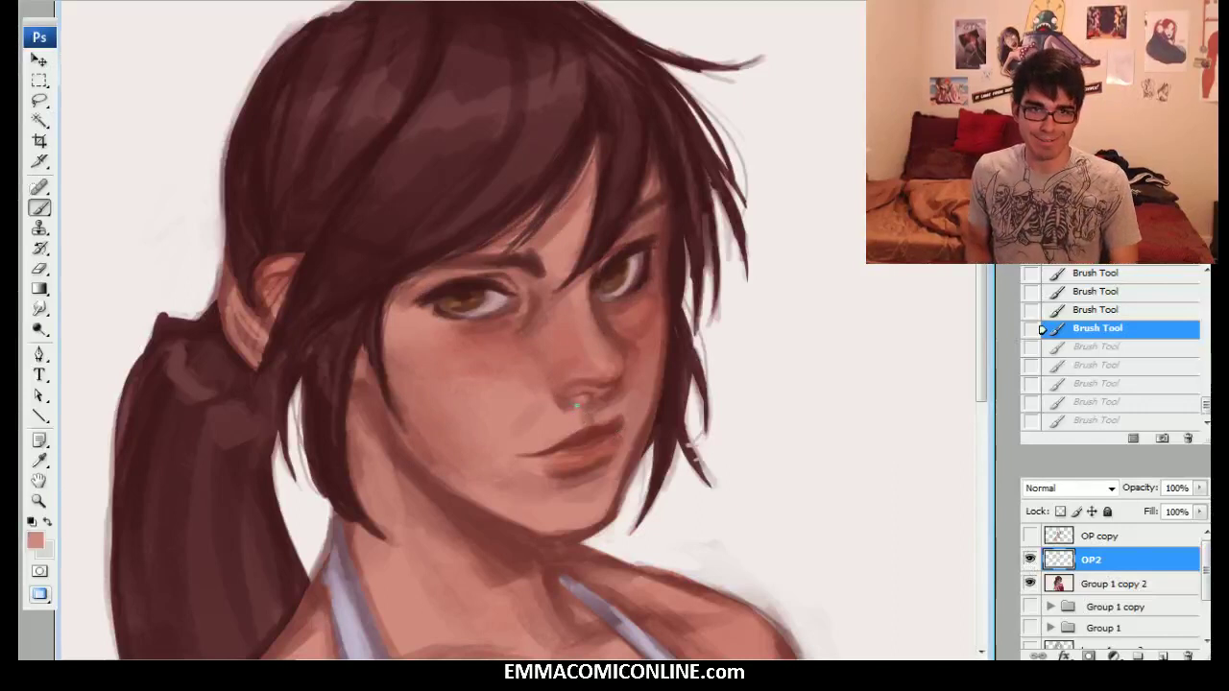
{"action": "left_click", "coordinate": [1041, 420]}
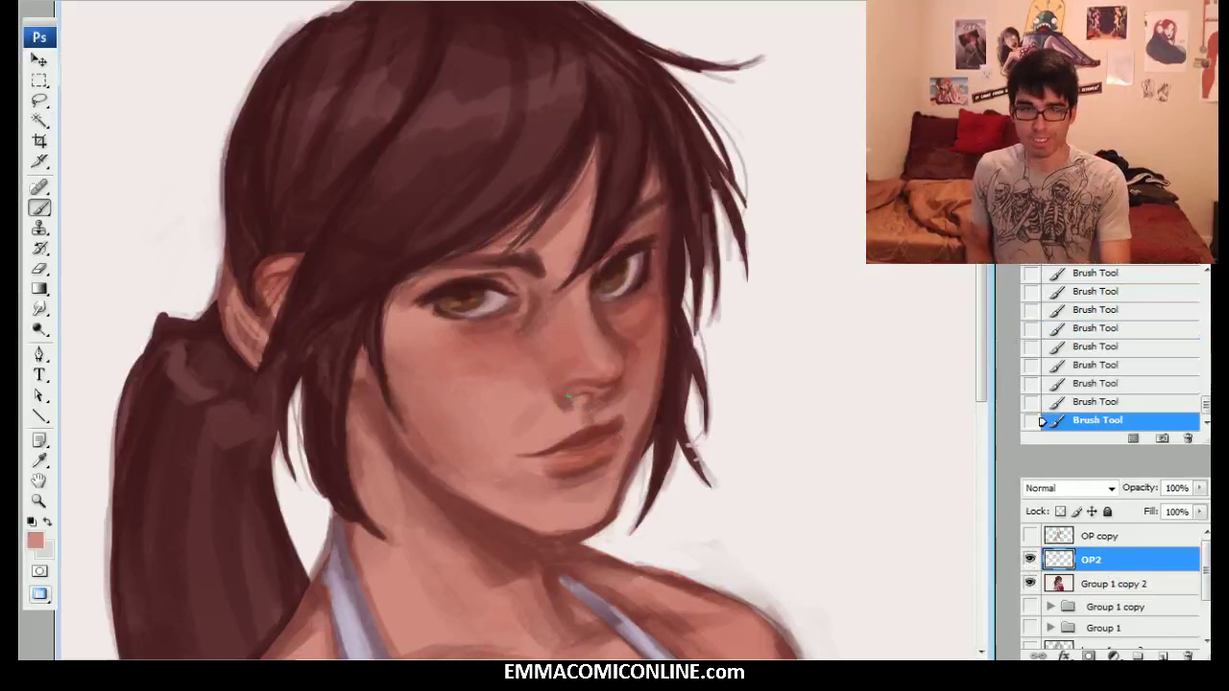
{"action": "left_click", "coordinate": [632, 349], "text": "alt"}
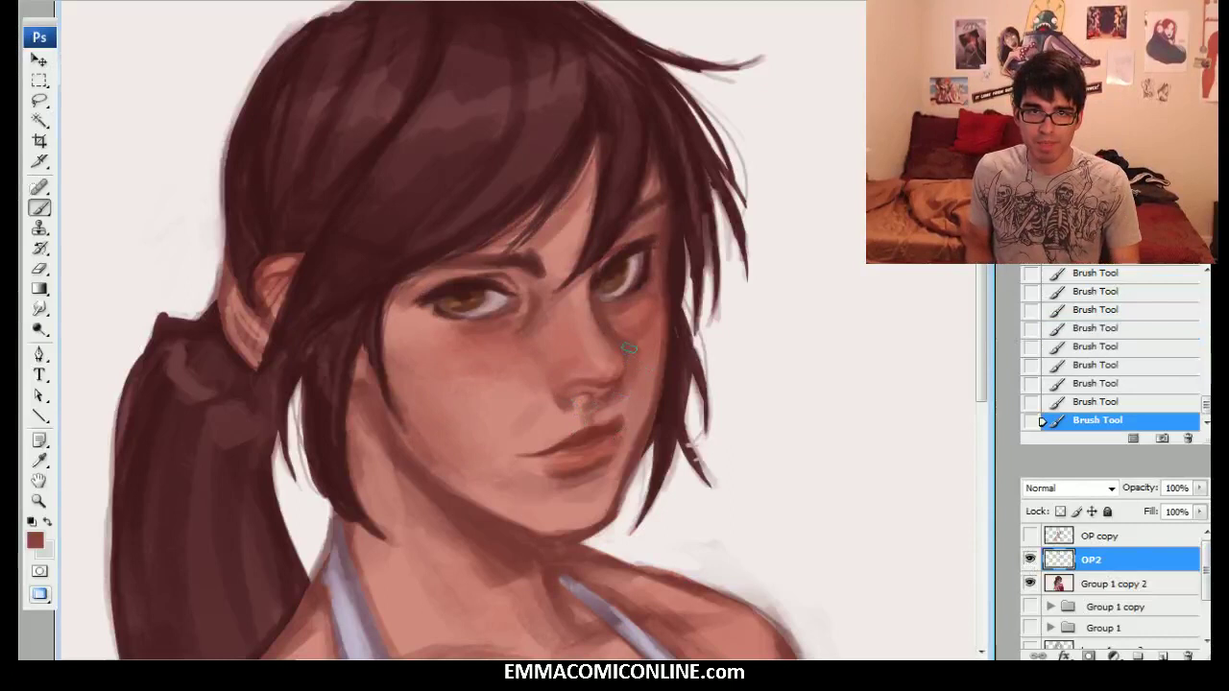
{"action": "left_click", "coordinate": [576, 415], "text": "alt"}
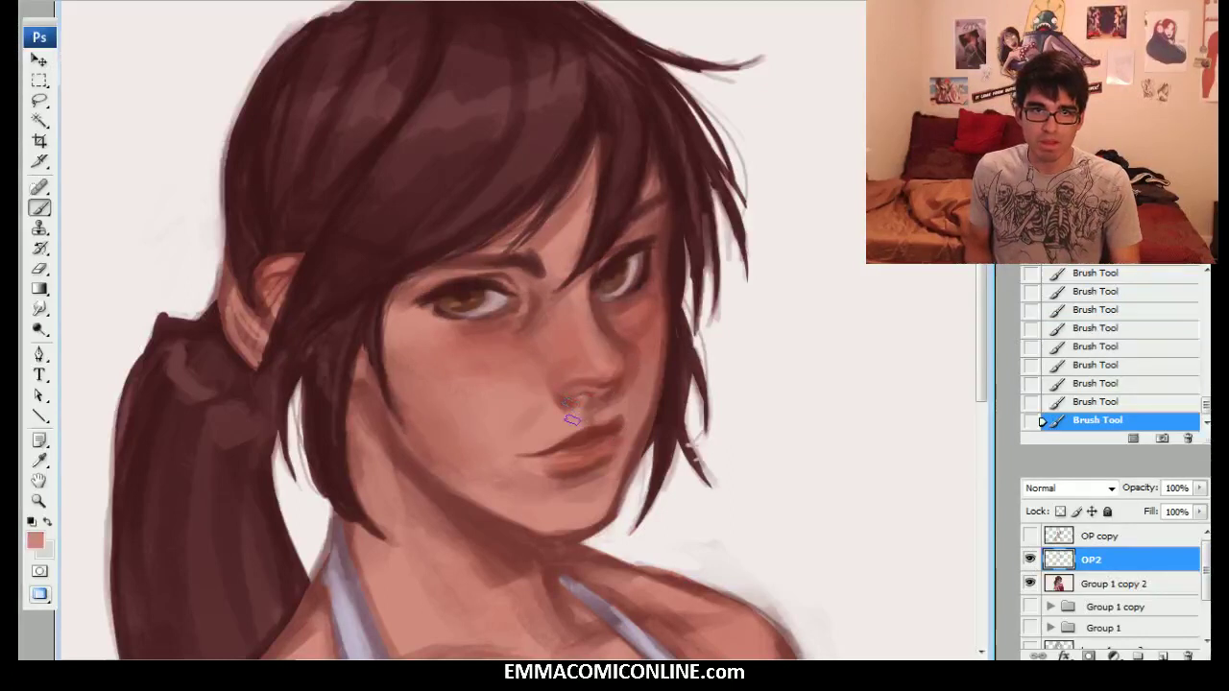
Shape the nostril and blend the skin between nose and upper lip with sampled reds and skin tones.
{"action": "left_click", "coordinate": [631, 389], "text": "alt"}
{"action": "left_click", "coordinate": [564, 393], "text": "alt"}
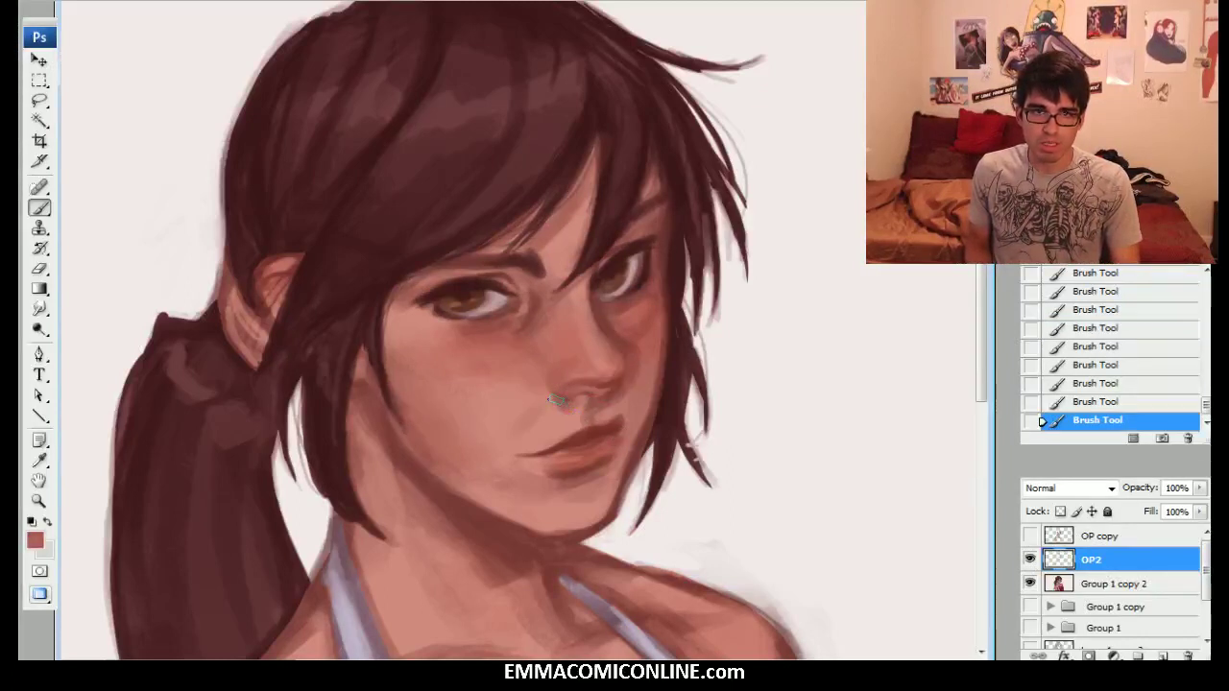
{"action": "left_click", "coordinate": [572, 428], "text": "alt"}
{"action": "left_click", "coordinate": [566, 413], "text": "alt"}
{"action": "left_click_drag", "start_coordinate": [567, 407], "coordinate": [584, 402]}
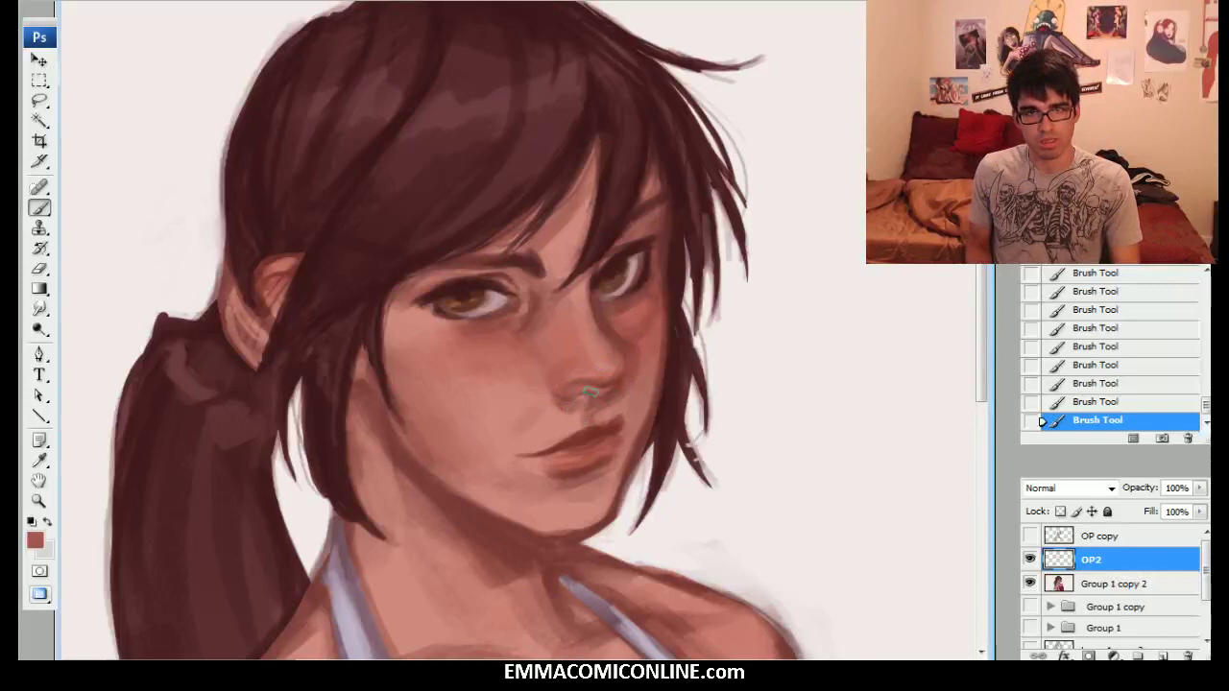
{"action": "left_click", "coordinate": [575, 417], "text": "alt"}
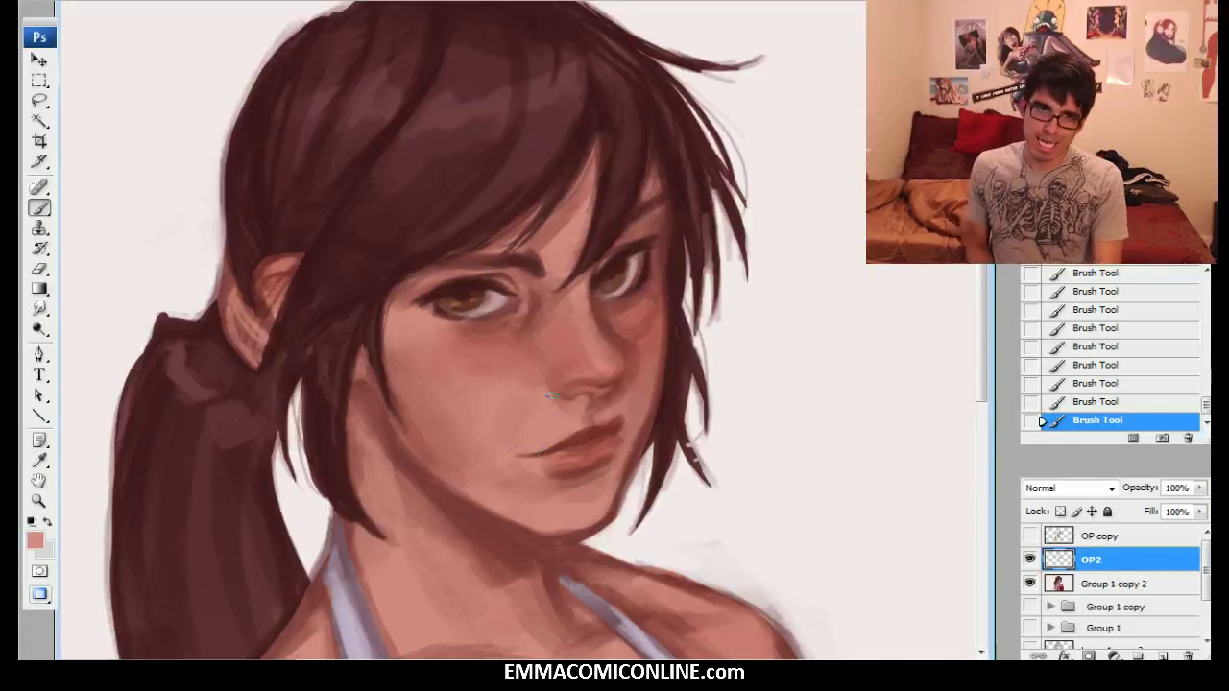
Enlarge the brush and erase excess "OP2" paint on the cheek beside the mouth.
{"action": "key", "text": "]"}
{"action": "key", "text": "]"}
{"action": "key", "text": "]"}
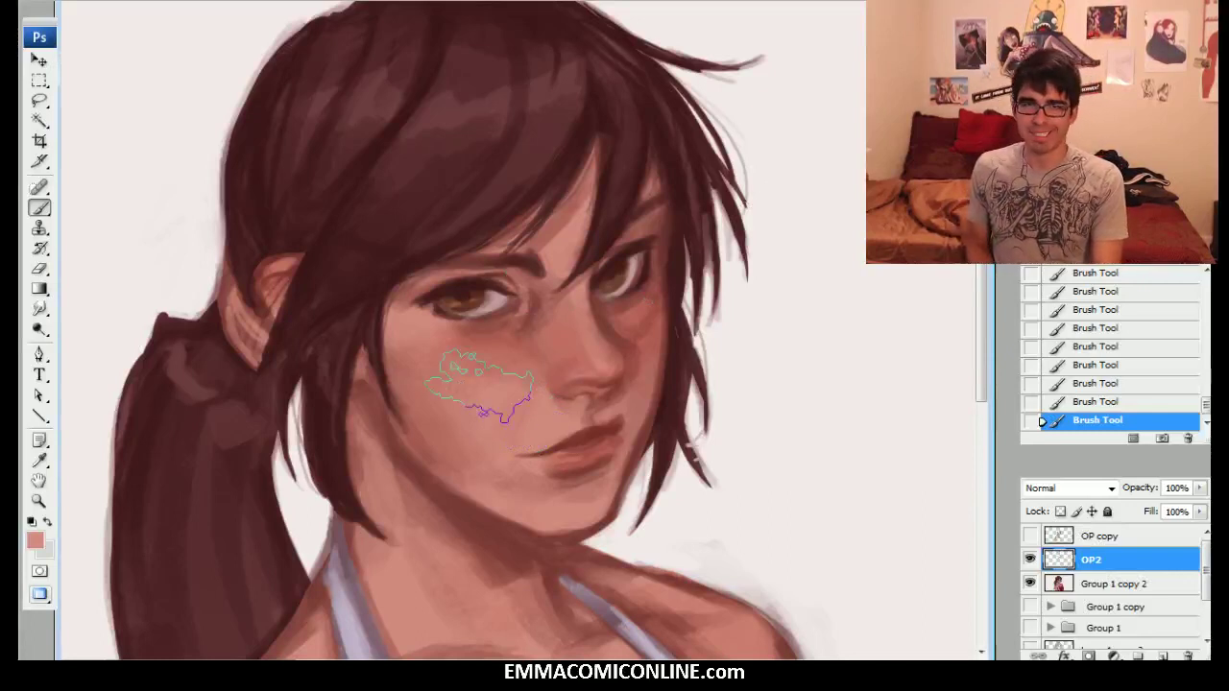
{"action": "mouse_move", "coordinate": [510, 420]}
{"action": "left_mouse_down"}
{"action": "mouse_move", "coordinate": [524, 393]}
{"action": "mouse_move", "coordinate": [494, 407]}
{"action": "left_mouse_up"}
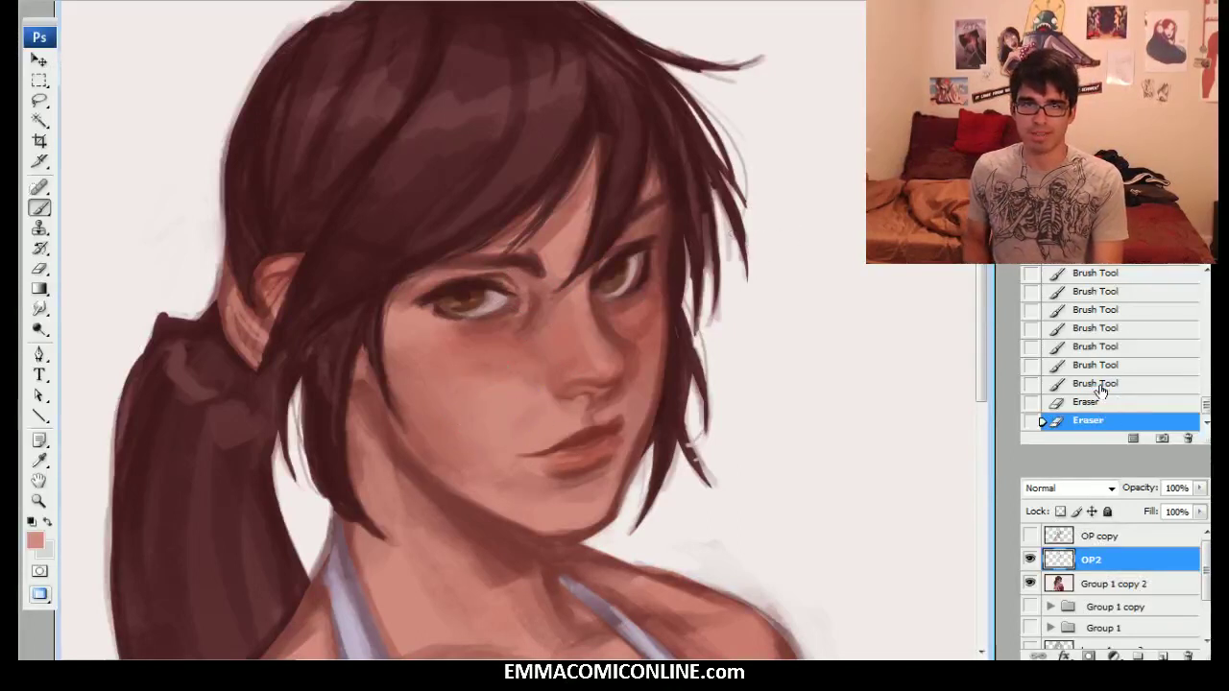
Erase surplus "OP2" paint on the cheek between the nose and the mouth corner.
{"action": "left_click", "coordinate": [1096, 385]}
{"action": "left_click_drag", "start_coordinate": [512, 425], "coordinate": [545, 413]}
{"action": "left_click", "coordinate": [505, 433]}
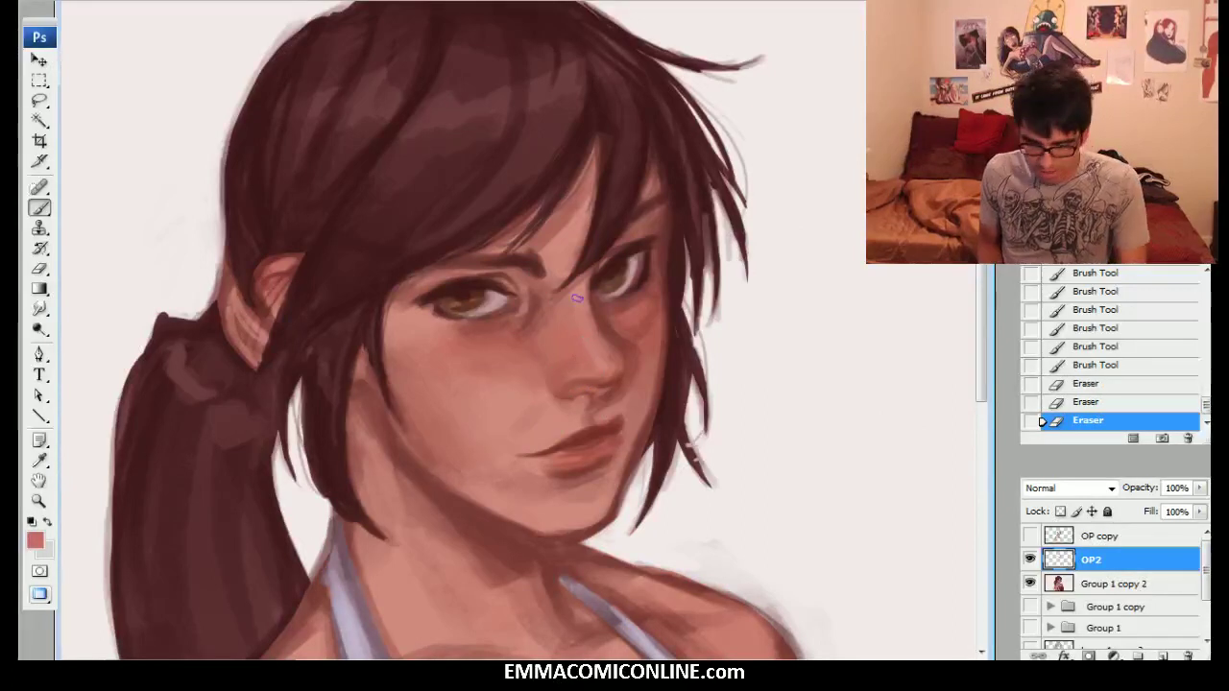
Smooth the cheek above the mouth corner by overpainting with skin tones sampled from the surrounding cheek.
{"action": "left_click_drag", "start_coordinate": [512, 422], "coordinate": [519, 415]}
{"action": "mouse_move", "coordinate": [518, 415]}
{"action": "left_mouse_down"}
{"action": "mouse_move", "coordinate": [522, 385]}
{"action": "mouse_move", "coordinate": [532, 423]}
{"action": "mouse_move", "coordinate": [541, 398]}
{"action": "mouse_move", "coordinate": [504, 421]}
{"action": "left_mouse_up"}
{"action": "left_click", "coordinate": [534, 398], "text": "alt"}
{"action": "left_click_drag", "start_coordinate": [503, 422], "coordinate": [534, 398]}
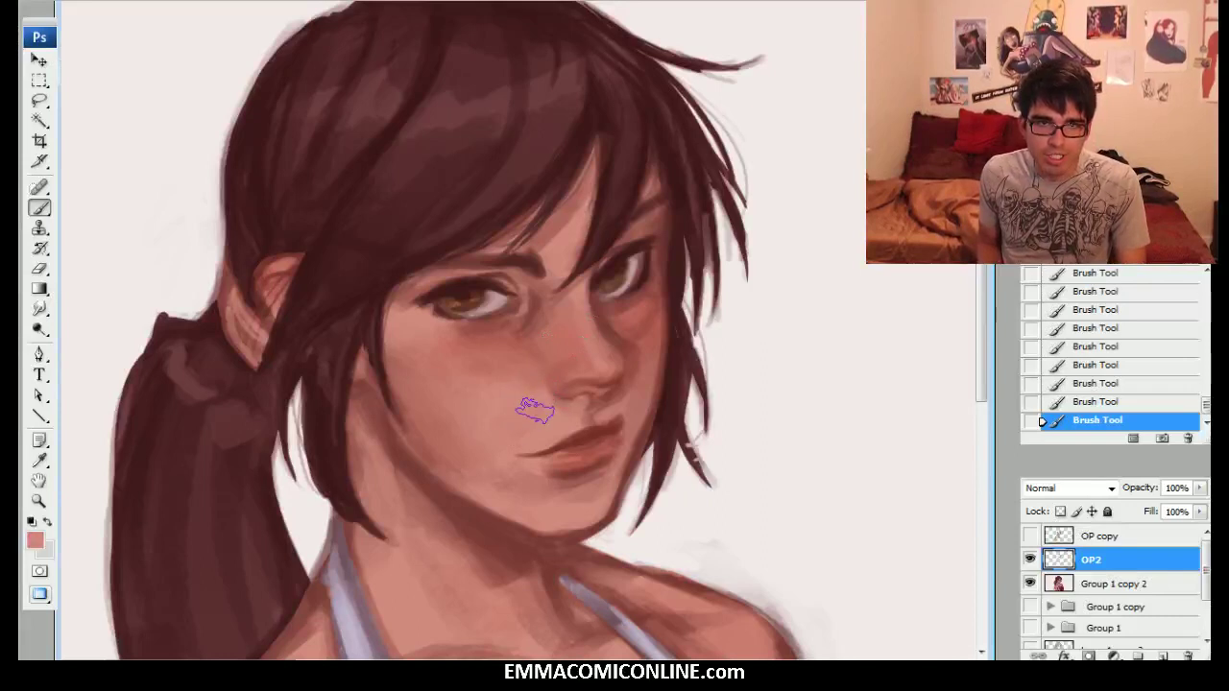
{"action": "left_click", "coordinate": [508, 376], "text": "alt"}
{"action": "left_click", "coordinate": [489, 402], "text": "alt"}
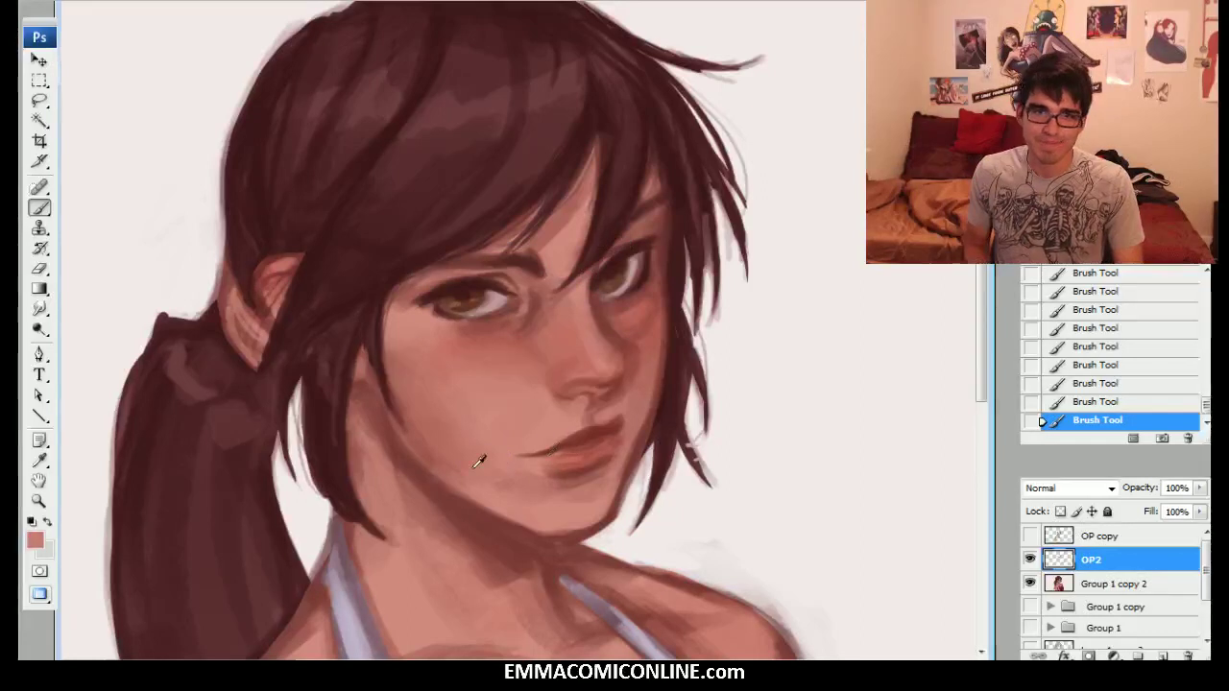
Shade the far cheek and the far side of the nose with sampled reds, undoing and repainting the last strokes.
{"action": "left_click", "coordinate": [654, 355], "text": "alt"}
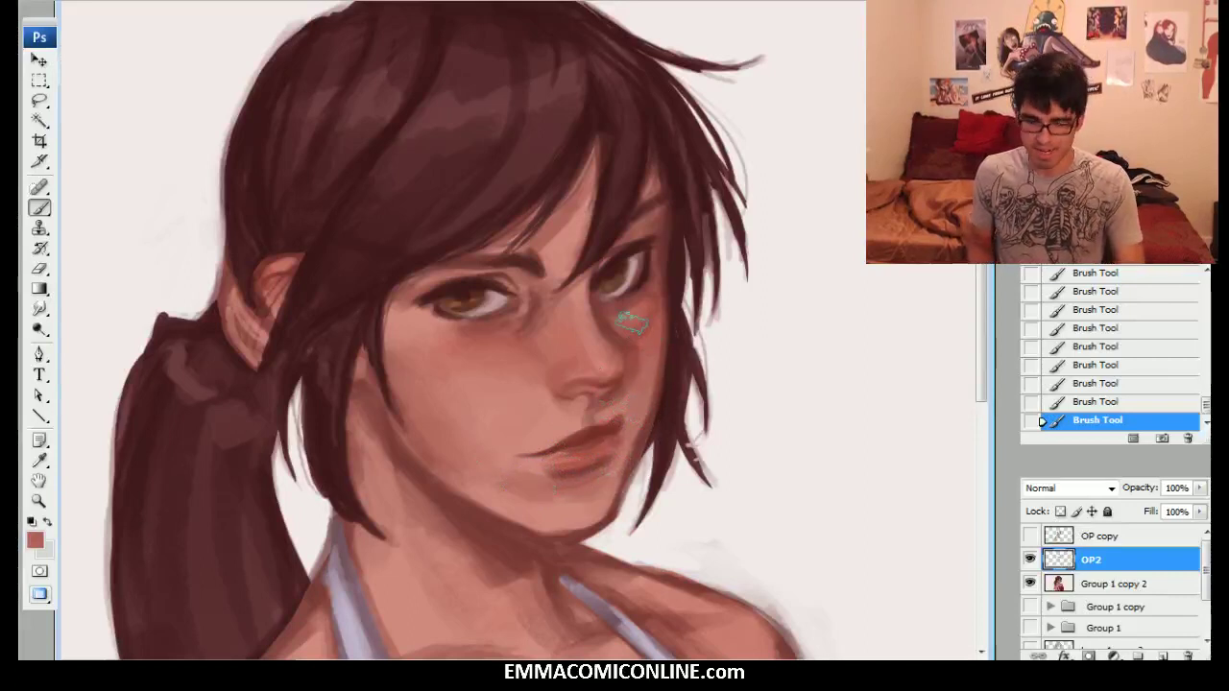
{"action": "left_click", "coordinate": [608, 408], "text": "alt"}
{"action": "left_click", "coordinate": [618, 384], "text": "alt"}
{"action": "left_click", "coordinate": [622, 389], "text": "alt"}
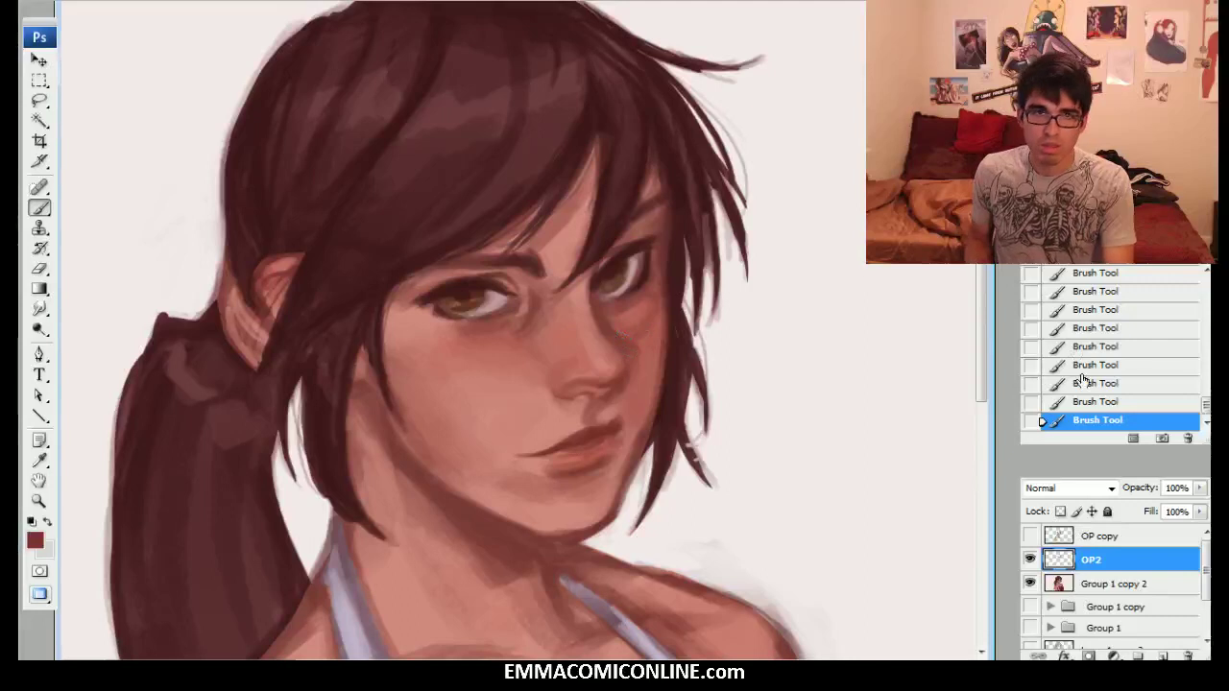
{"action": "key", "text": "ctrl+alt+z"}
{"action": "key", "text": "ctrl+alt+z"}
{"action": "left_click_drag", "start_coordinate": [628, 376], "coordinate": [626, 364]}
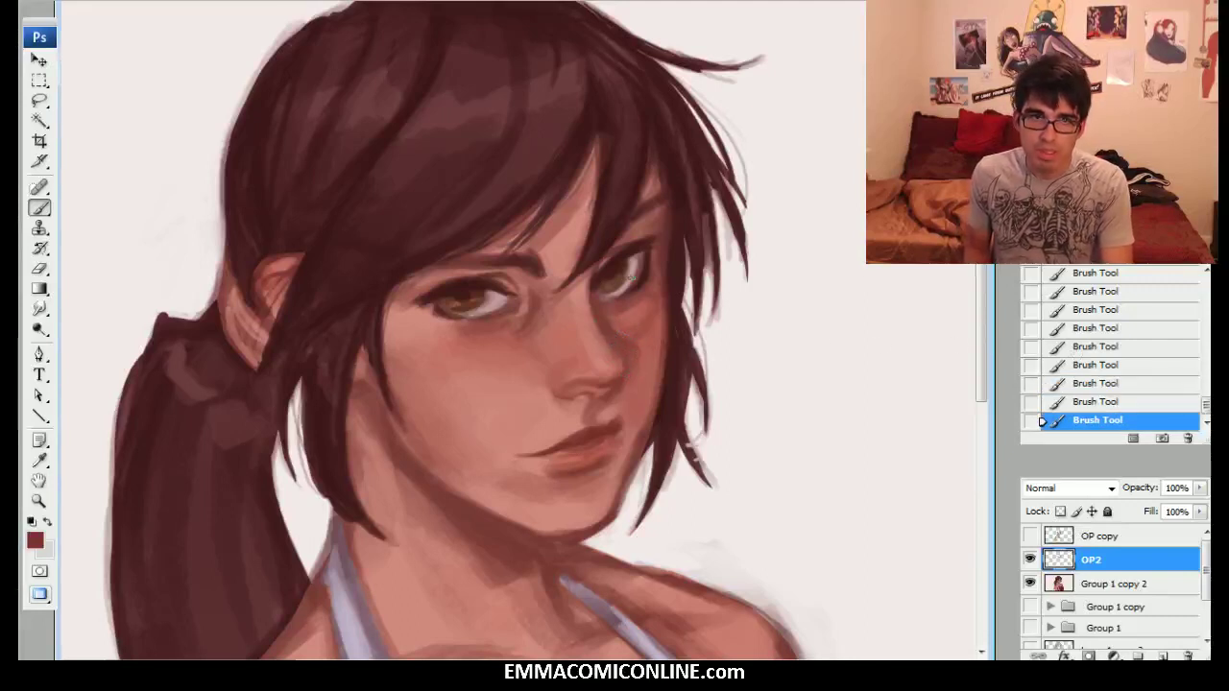
Compare the nose and far cheek with earlier brush states in the history, returning to the latest state each time.
{"action": "left_click", "coordinate": [1040, 386]}
{"action": "left_click", "coordinate": [1090, 348]}
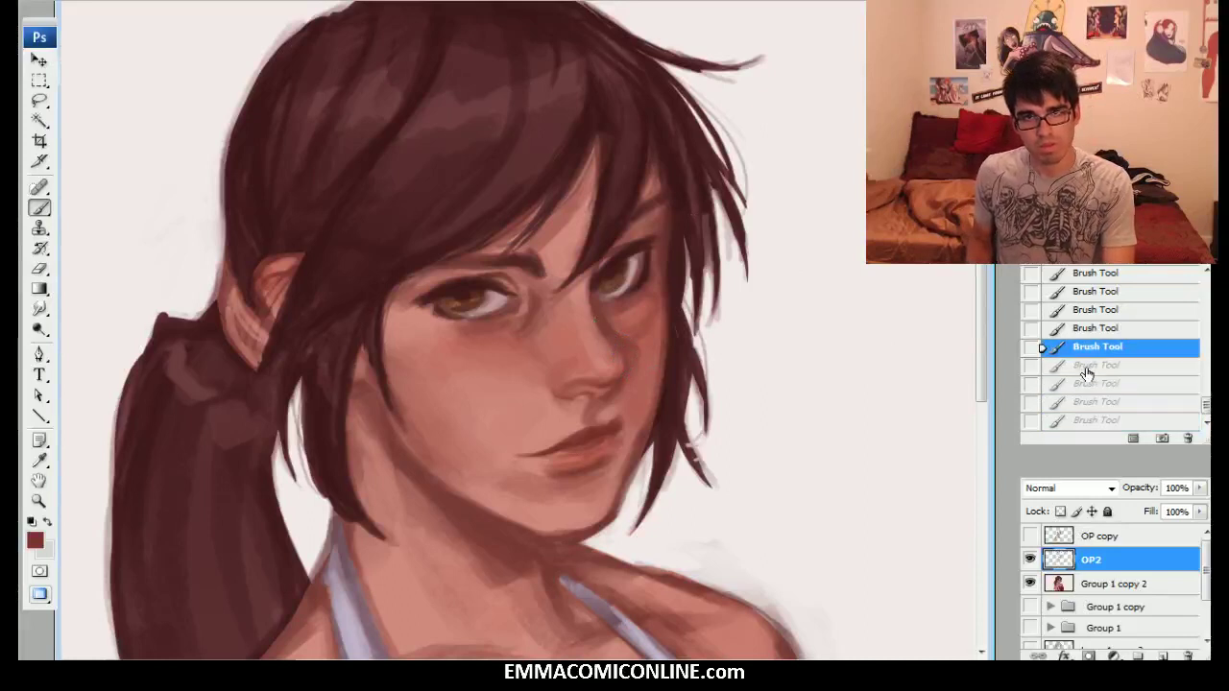
{"action": "key", "text": "ctrl+z"}
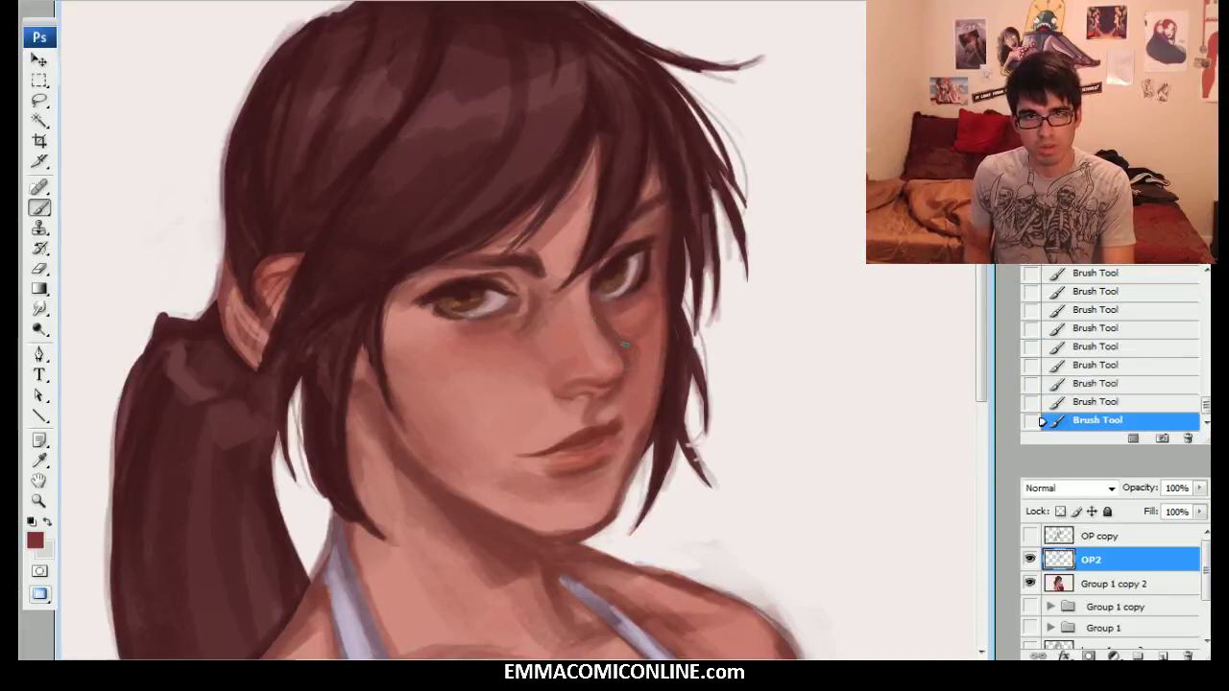
{"action": "left_click", "coordinate": [1117, 365]}
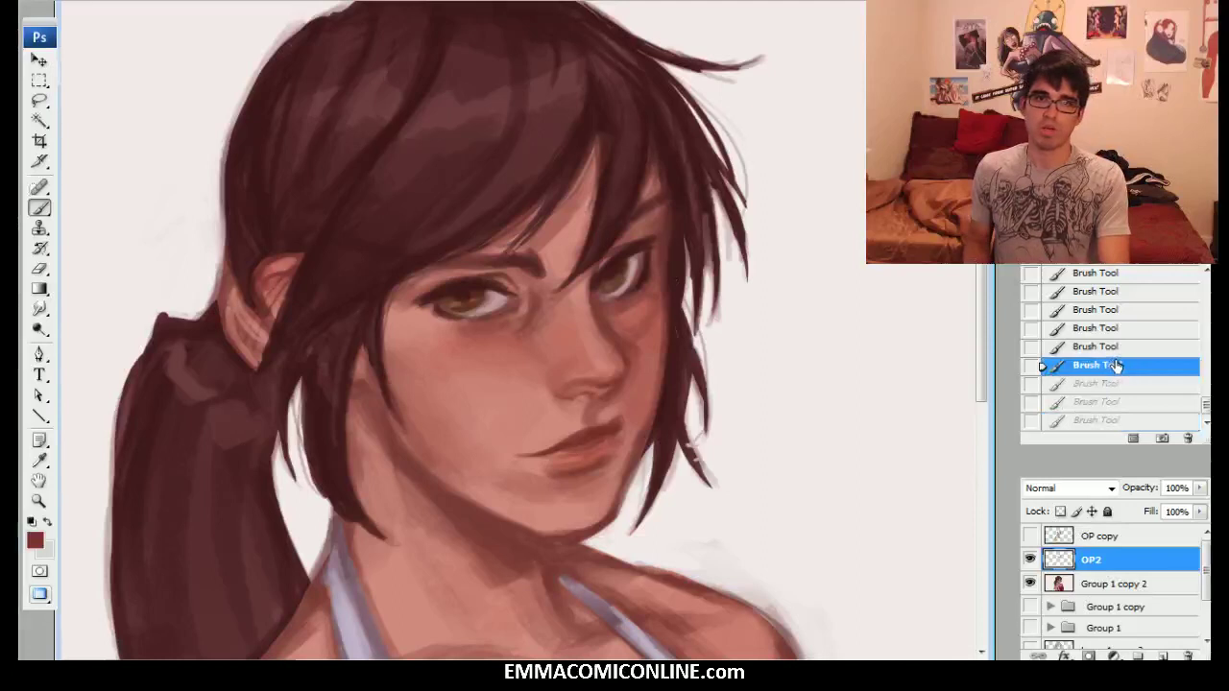
{"action": "left_click", "coordinate": [1113, 328]}
{"action": "key", "text": "ctrl+z"}
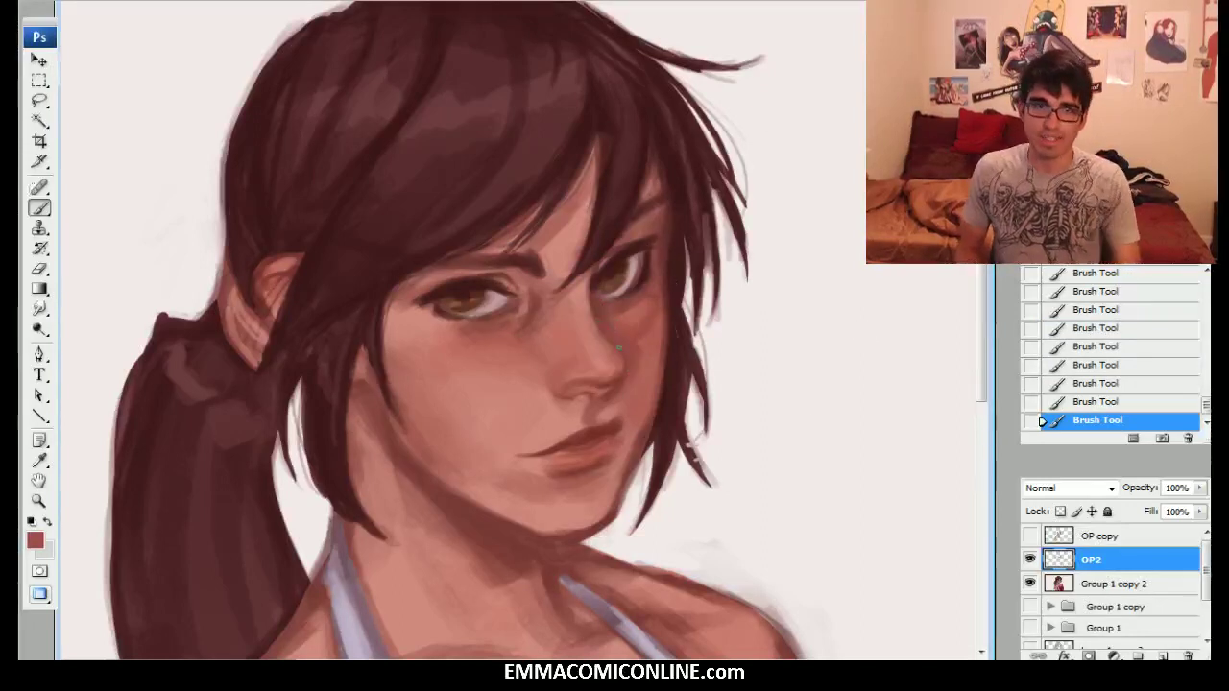
Refine the nose bridge and its shaded side with reds and skin tones sampled along the nose.
{"action": "left_click", "coordinate": [578, 362], "text": "alt"}
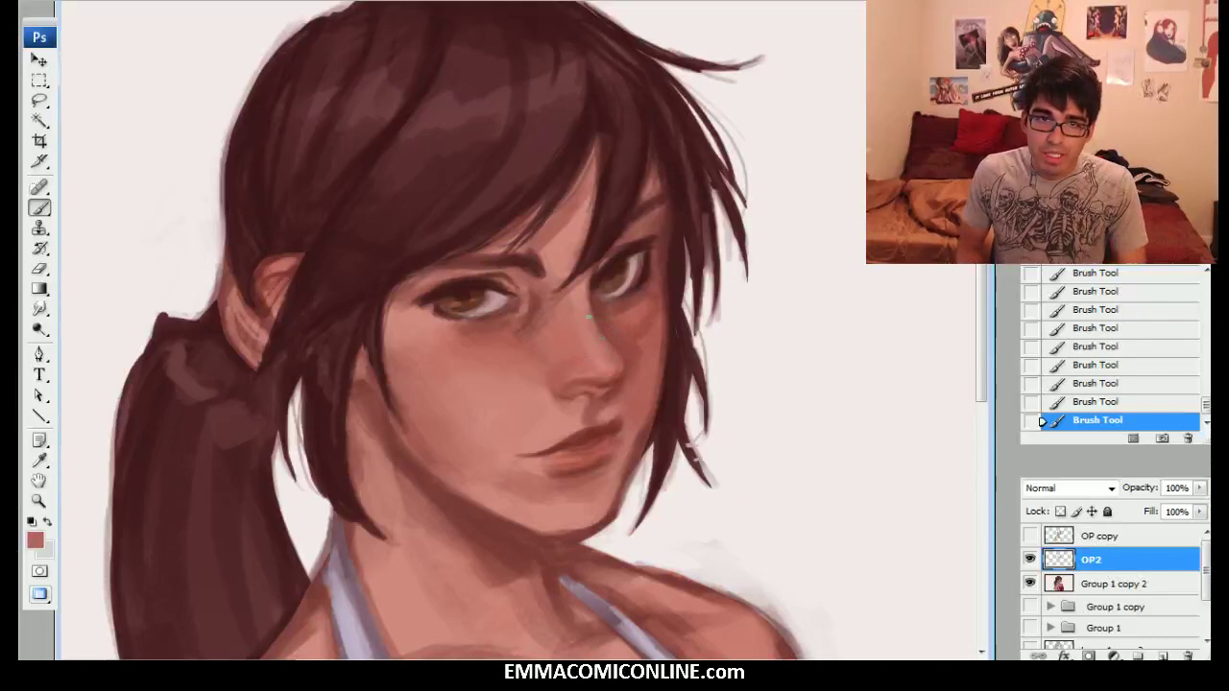
{"action": "left_click", "coordinate": [590, 335], "text": "alt"}
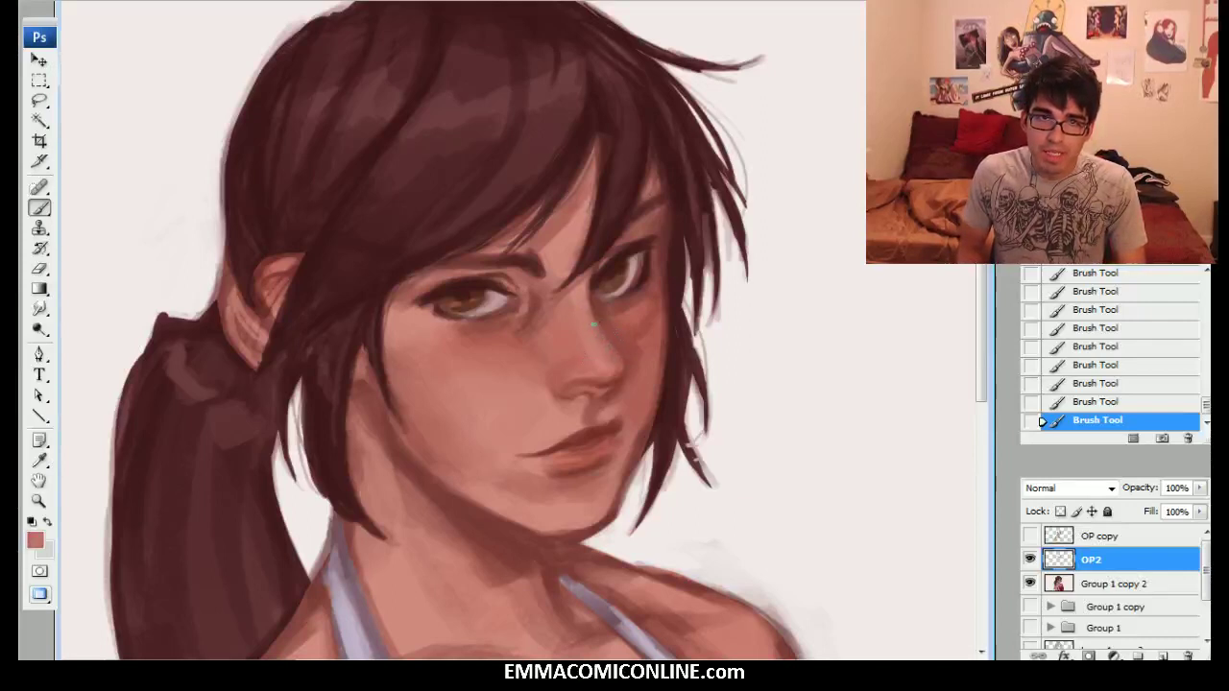
{"action": "left_click", "coordinate": [553, 293], "text": "alt"}
{"action": "left_click", "coordinate": [566, 362], "text": "alt"}
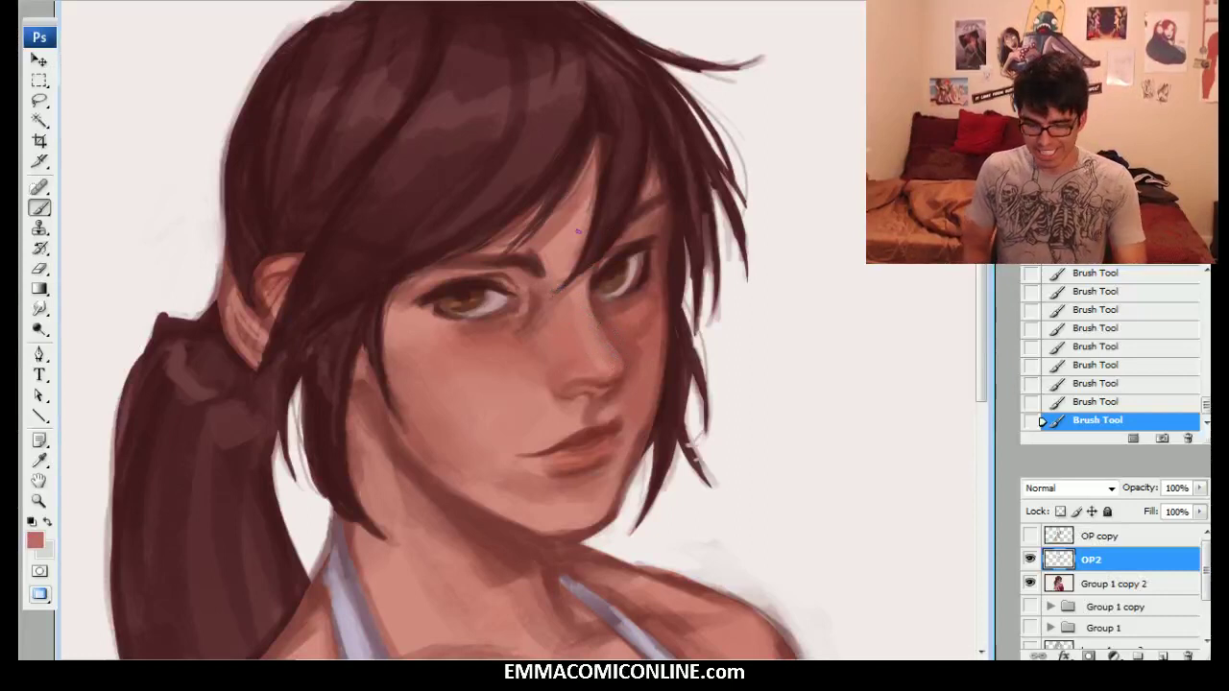
Rework the skin between the eyebrows, around the far brow and at the near eye's inner corner with sampled tones.
{"action": "left_click", "coordinate": [545, 305], "text": "alt"}
{"action": "left_click", "coordinate": [562, 266], "text": "alt"}
{"action": "left_click", "coordinate": [541, 307], "text": "alt"}
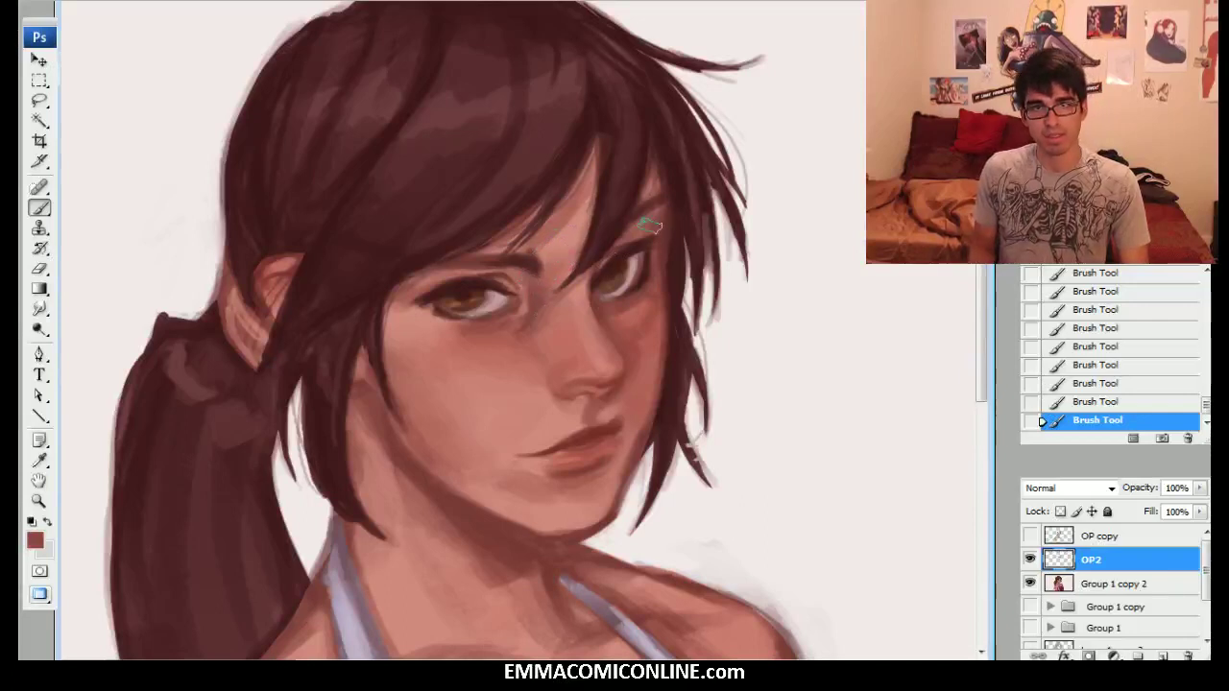
{"action": "left_click", "coordinate": [672, 214], "text": "alt"}
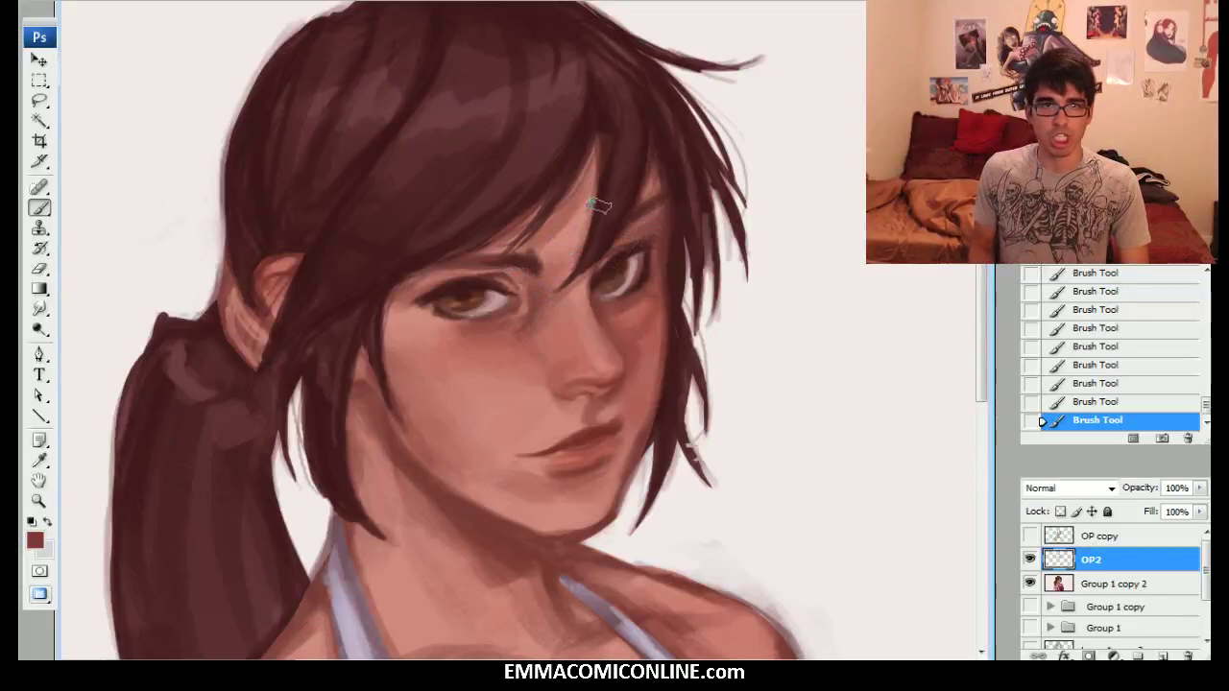
{"action": "left_click", "coordinate": [572, 246], "text": "alt"}
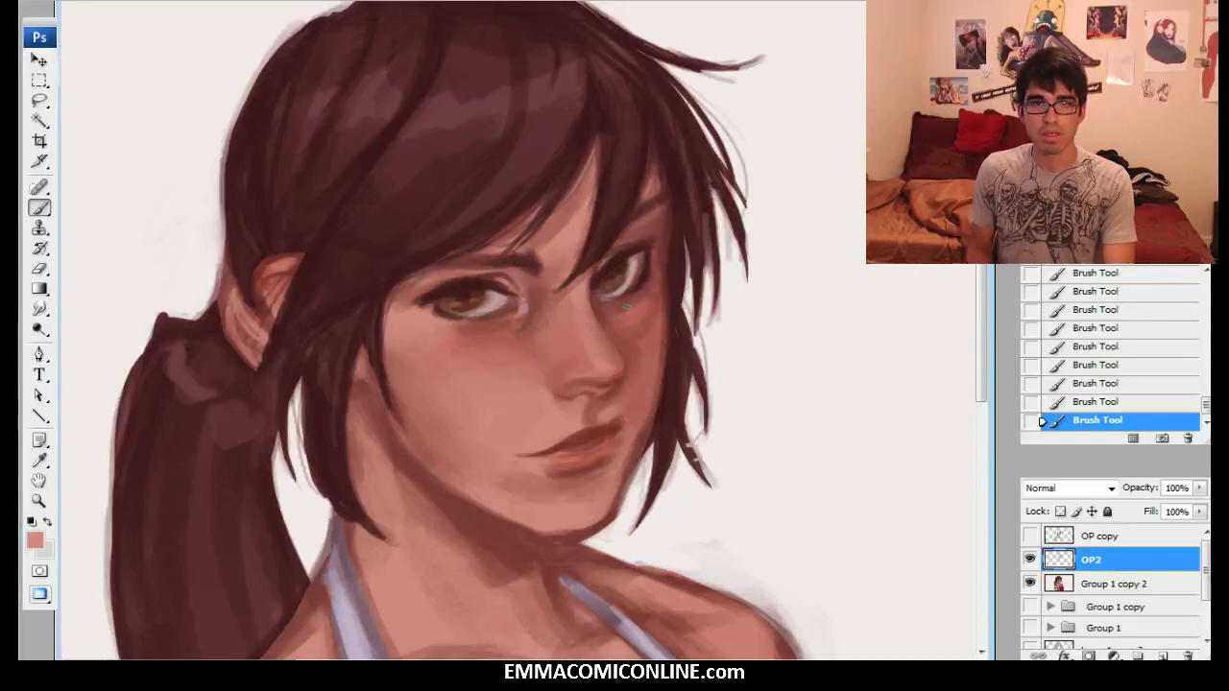
Compare the face with an earlier history state, and toggle "OP2" to view it with and without the overpainting.
{"action": "left_click", "coordinate": [1070, 330]}
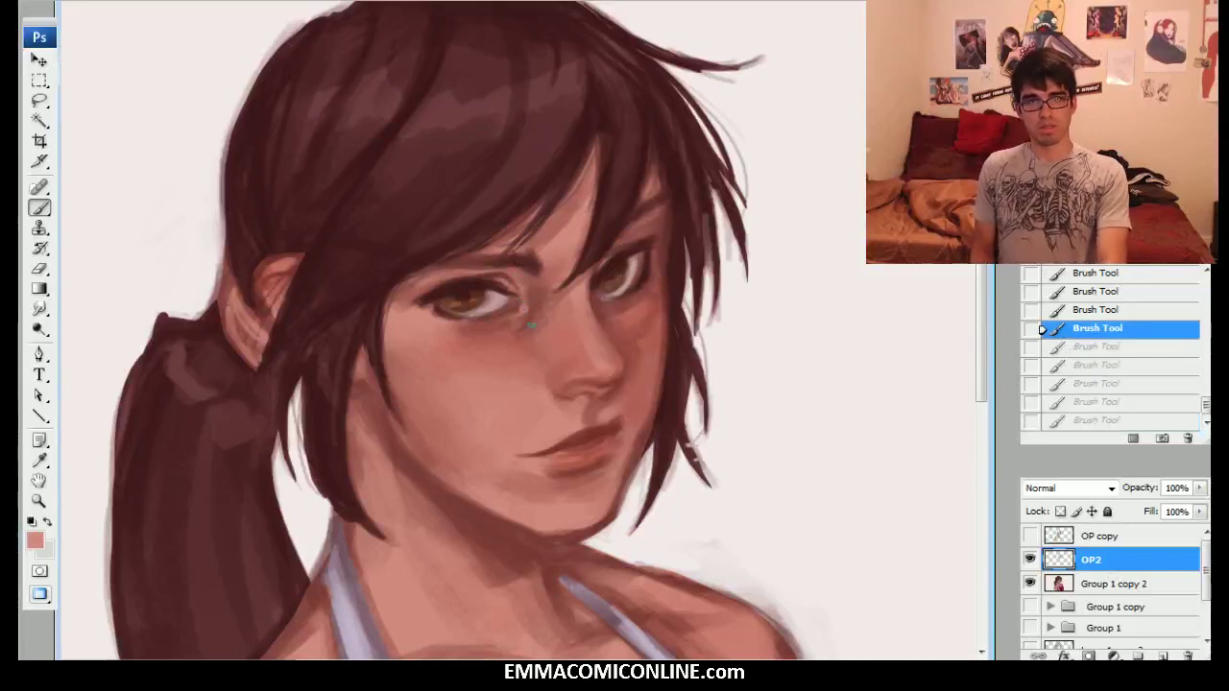
{"action": "key", "text": "ctrl+z"}
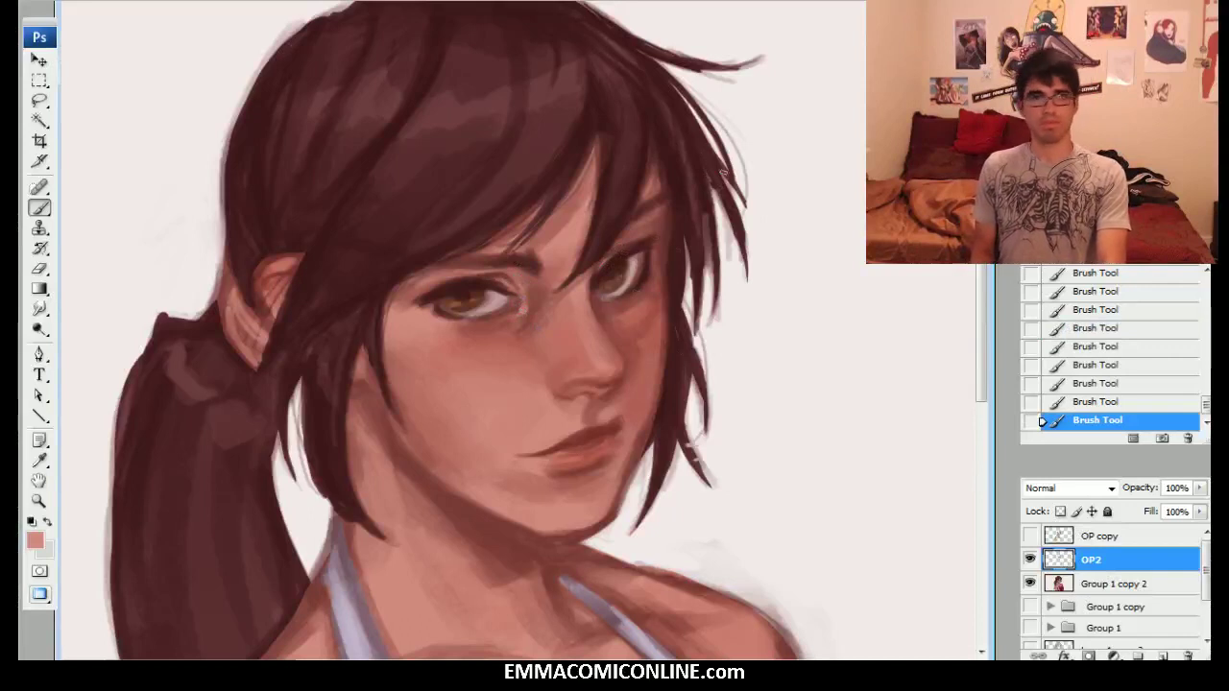
{"action": "left_click", "coordinate": [1028, 559]}
{"action": "left_click", "coordinate": [1030, 562]}
{"action": "left_click", "coordinate": [1029, 560]}
{"action": "left_click", "coordinate": [1025, 560]}
Erase excess "OP2" paint along the upper lid of the far eye.
{"action": "left_click_drag", "start_coordinate": [628, 258], "coordinate": [656, 237]}
{"action": "left_click", "coordinate": [648, 238]}
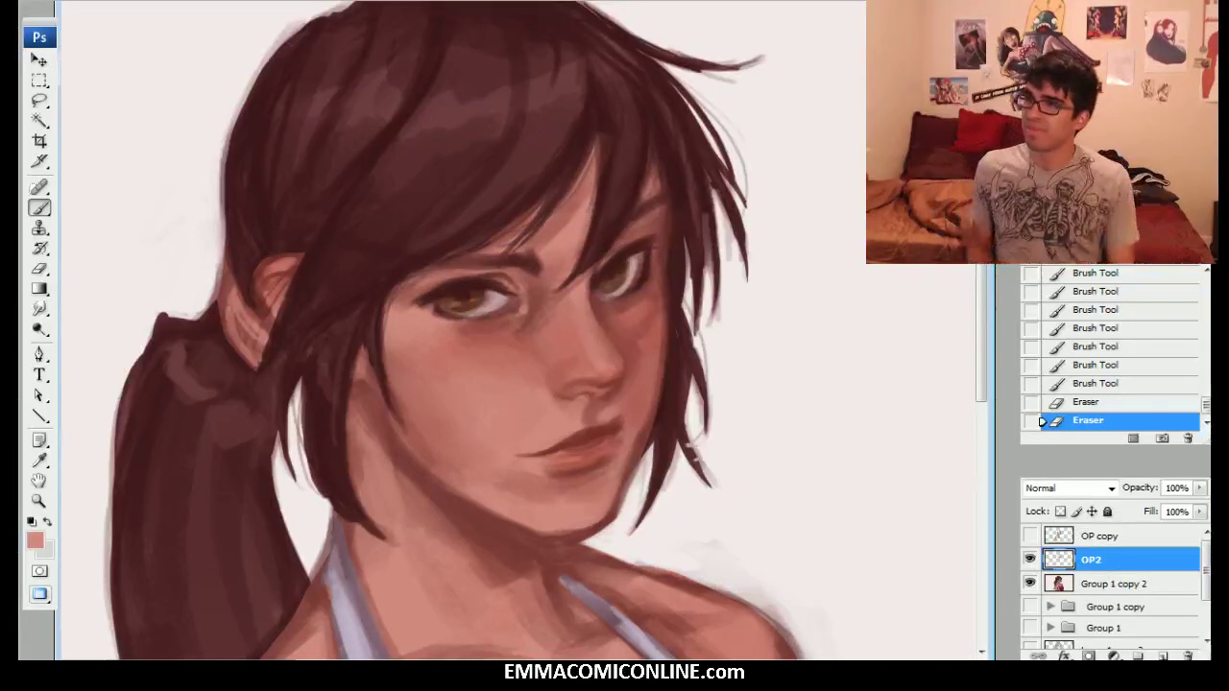
Paint a red sampled beside the nose beneath the far eye, along its outer corner and beneath the near eye.
{"action": "left_click_drag", "start_coordinate": [523, 330], "coordinate": [568, 364]}
{"action": "left_click", "coordinate": [562, 386], "text": "alt"}
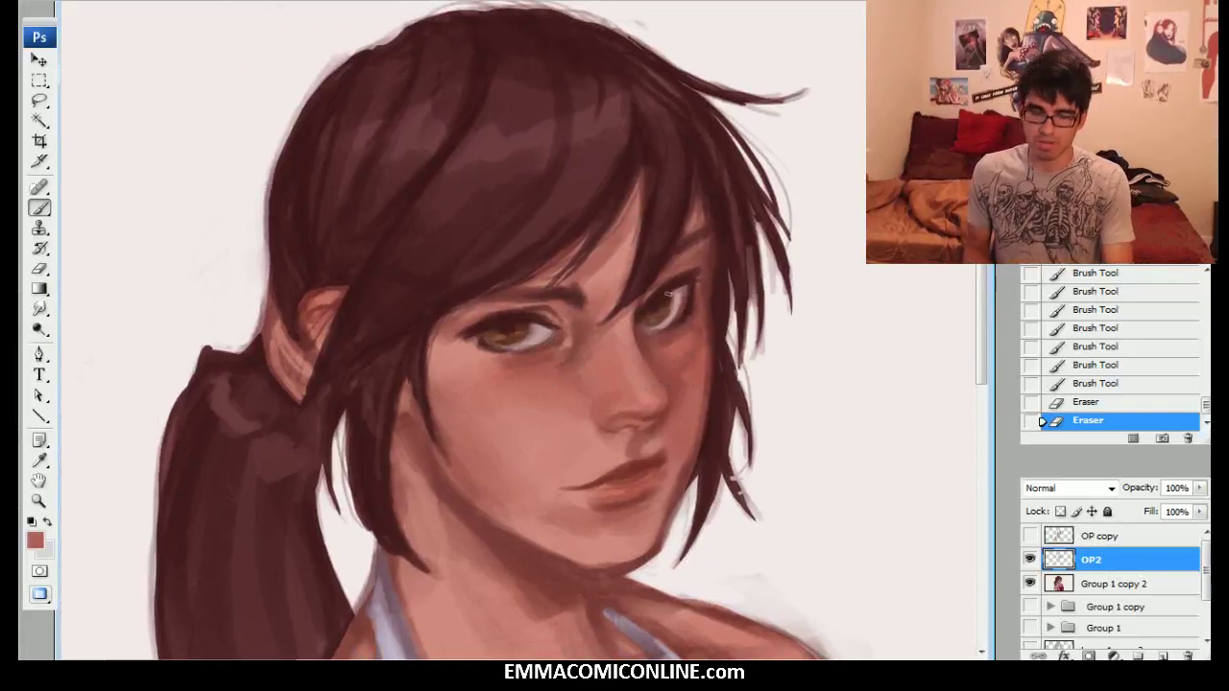
{"action": "left_click_drag", "start_coordinate": [672, 349], "coordinate": [672, 361]}
{"action": "left_click_drag", "start_coordinate": [672, 351], "coordinate": [670, 361]}
{"action": "left_click_drag", "start_coordinate": [680, 349], "coordinate": [679, 353]}
{"action": "left_click_drag", "start_coordinate": [693, 326], "coordinate": [701, 313]}
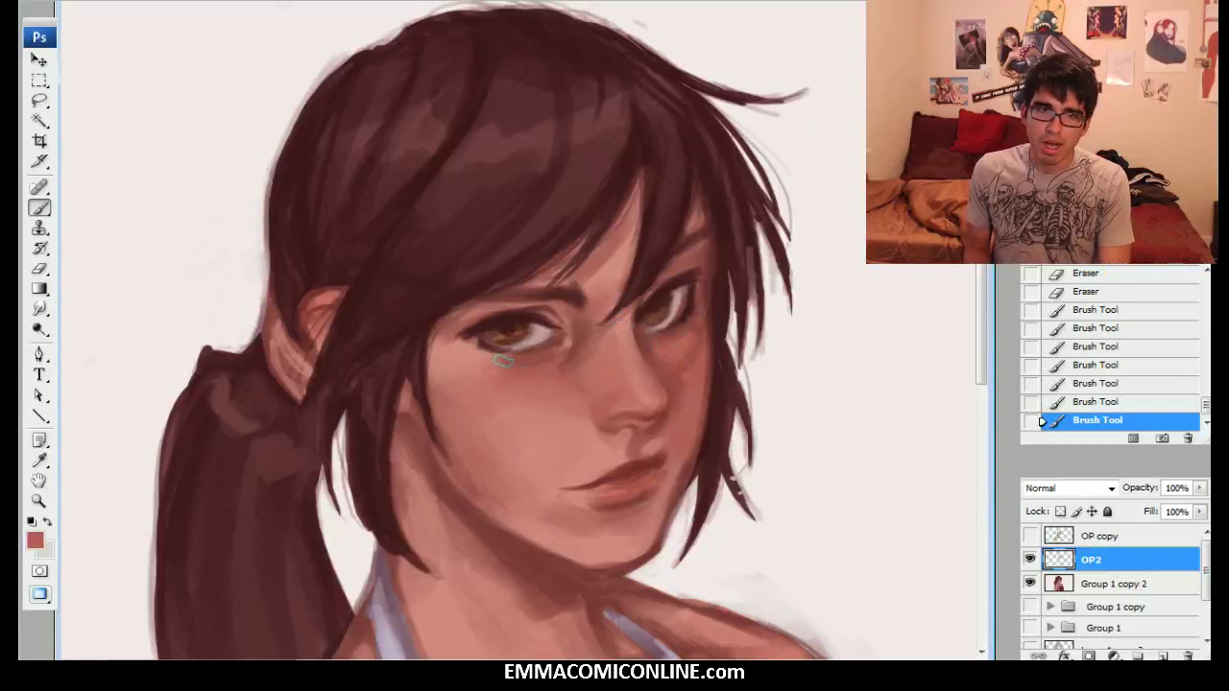
{"action": "left_click_drag", "start_coordinate": [515, 370], "coordinate": [516, 374]}
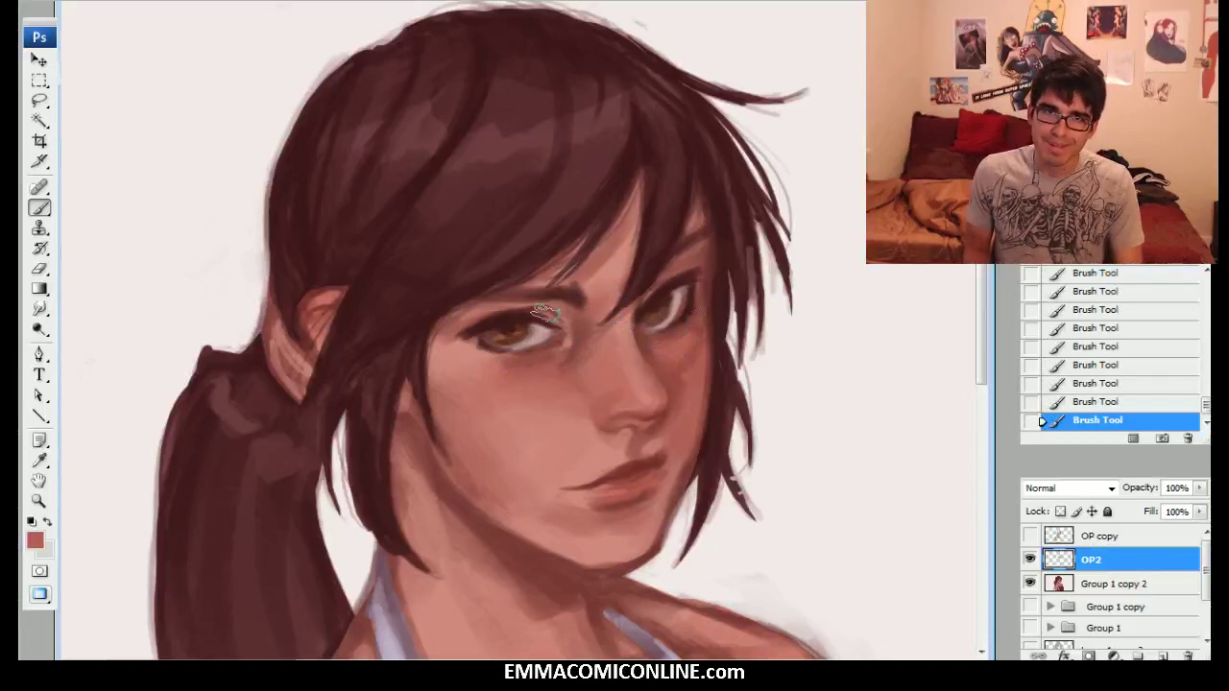
Define the near eye's lash line, eye white and inner corner with sampled dark brown, grayish pink and skin tones.
{"action": "left_click", "coordinate": [681, 296], "text": "alt"}
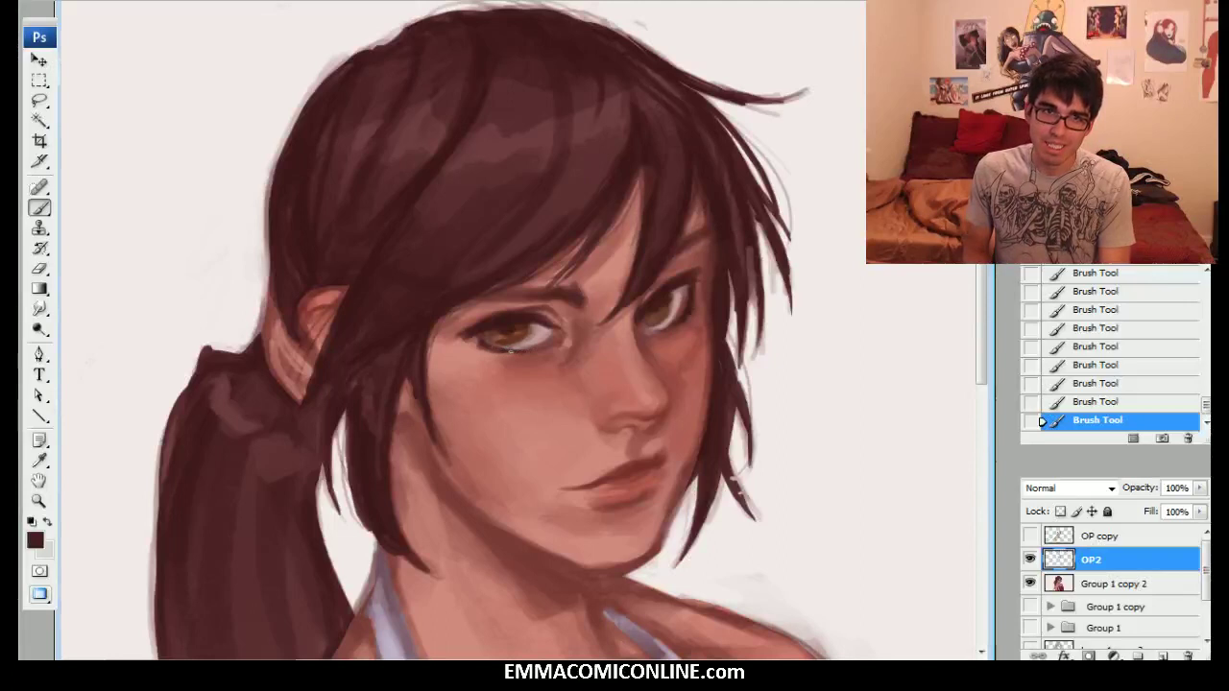
{"action": "left_click", "coordinate": [529, 351], "text": "alt"}
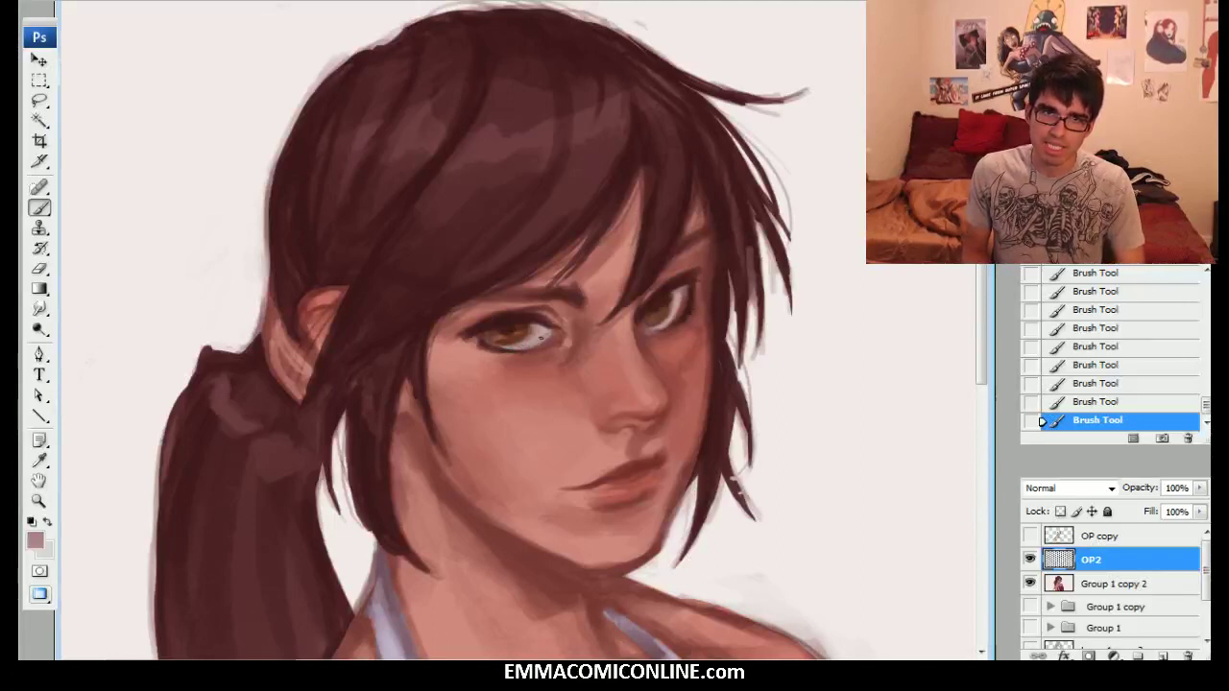
{"action": "left_click", "coordinate": [614, 285], "text": "alt"}
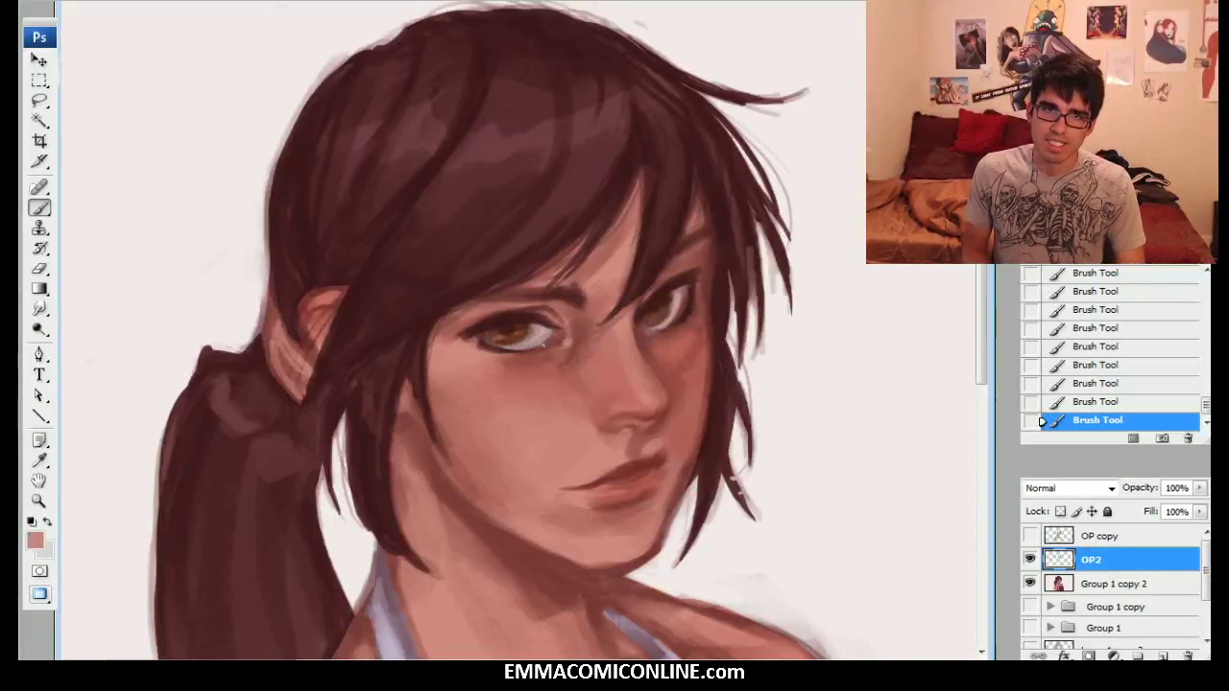
{"action": "left_click", "coordinate": [568, 347], "text": "alt"}
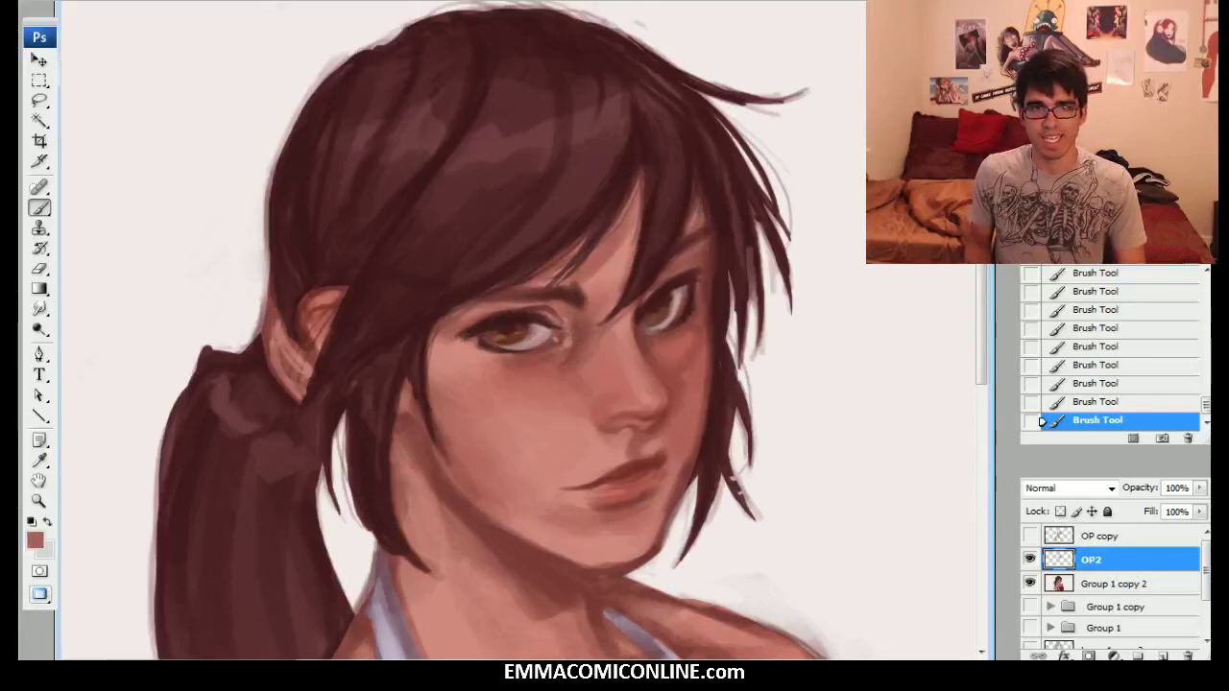
Flip the canvas horizontally back and forth to check the face, leaving the portrait mirrored.
{"action": "left_click_drag", "start_coordinate": [567, 347], "coordinate": [544, 325]}
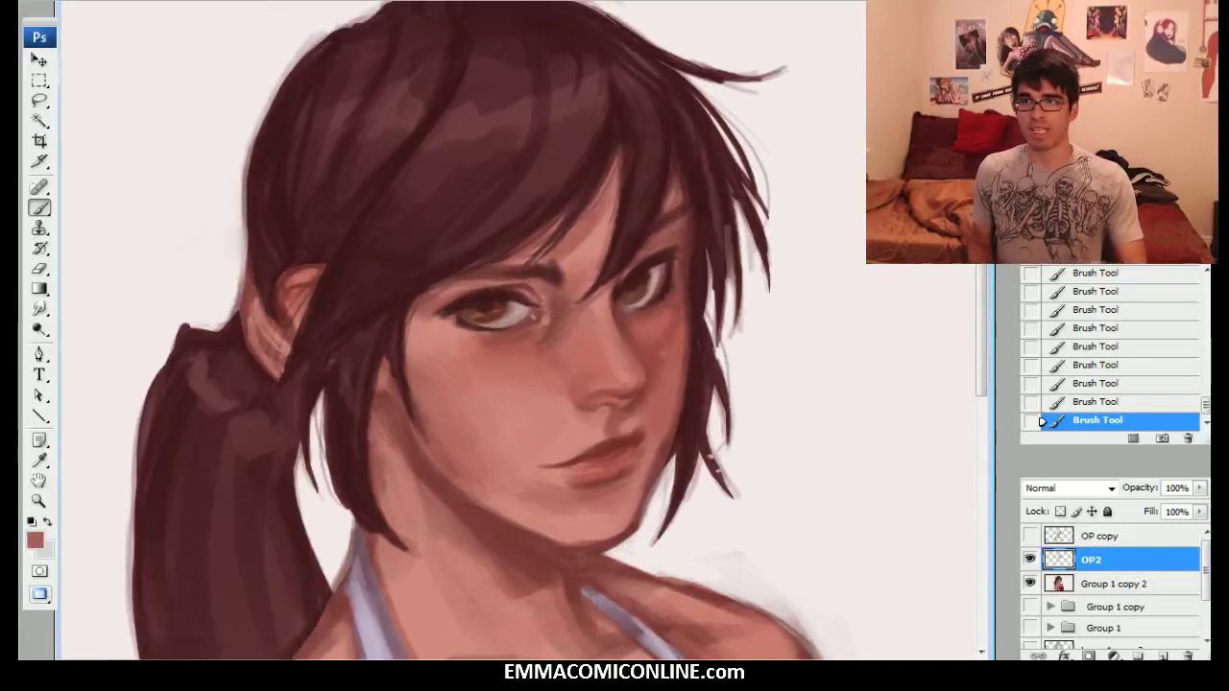
{"action": "key", "text": "ctrl+shift+h"}
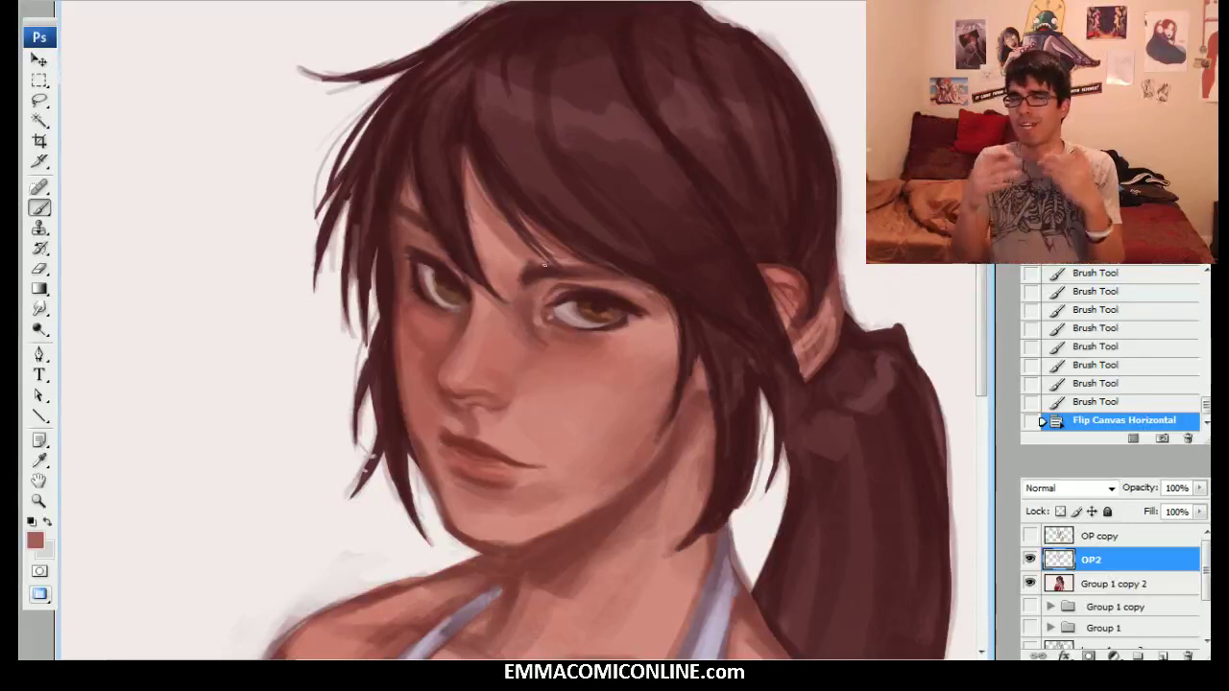
{"action": "key", "text": "ctrl+shift+h"}
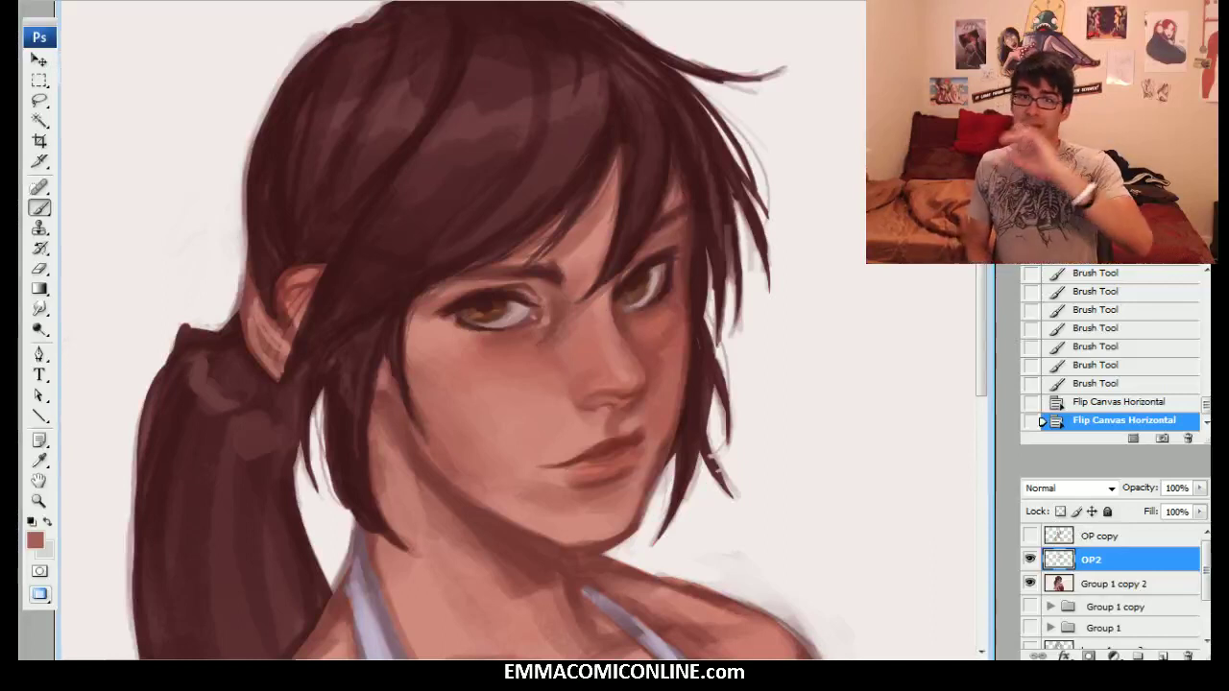
{"action": "key", "text": "ctrl+shift+h"}
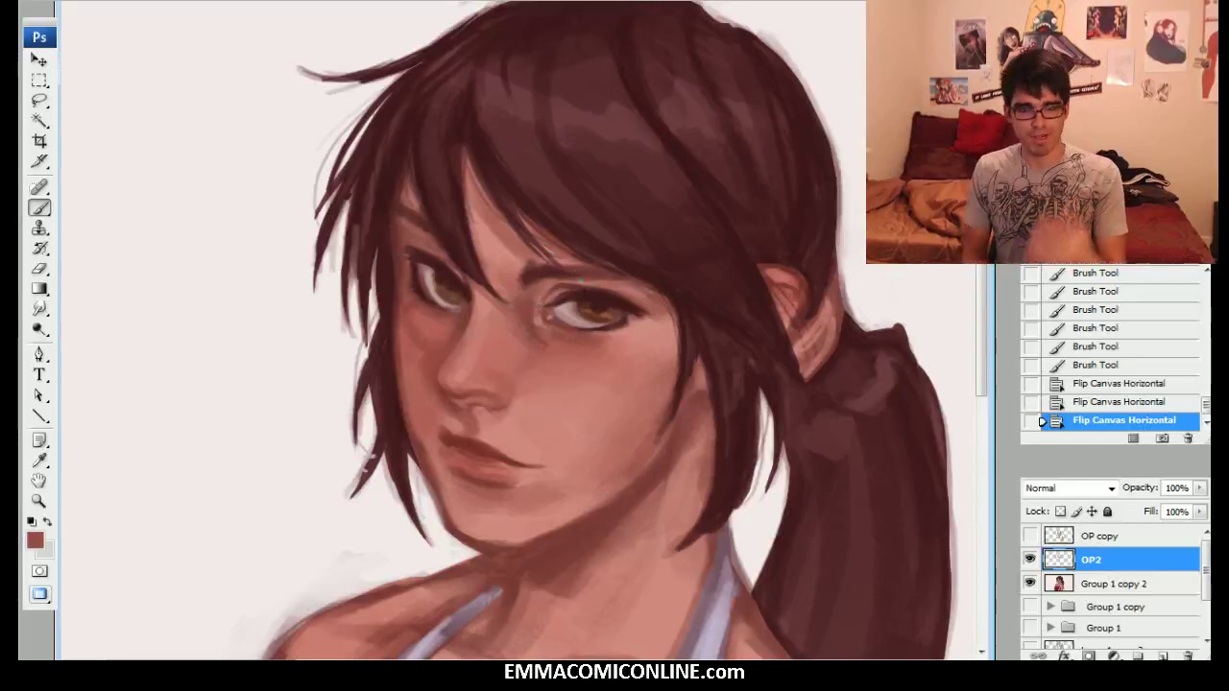
{"action": "left_click_drag", "start_coordinate": [561, 296], "coordinate": [586, 296]}
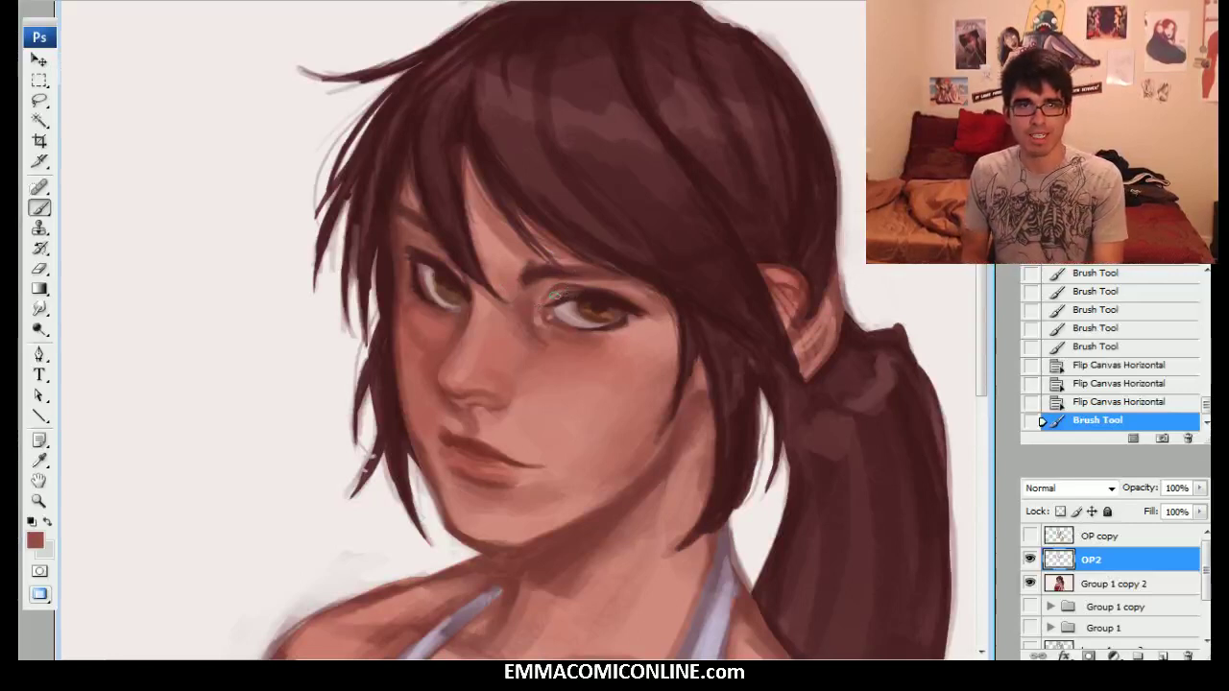
{"action": "left_click", "coordinate": [539, 323]}
{"action": "left_click", "coordinate": [1109, 384]}
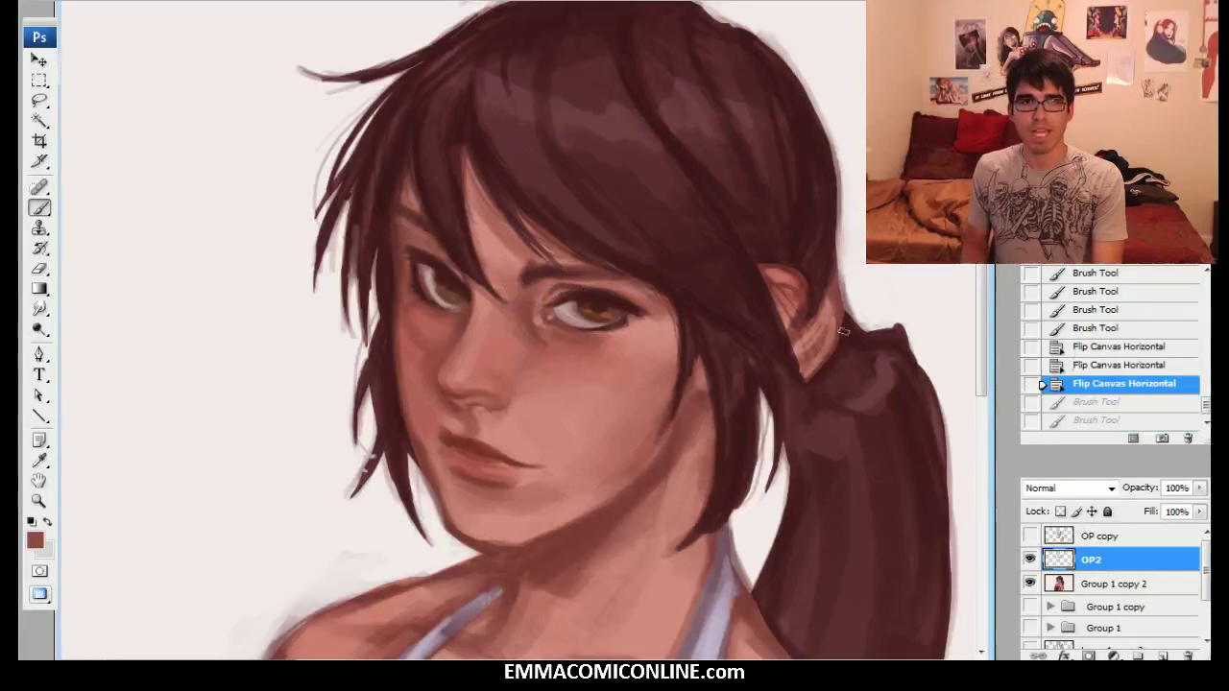
Paint the near eye's upper lid crease, and darken and extend the hair strand beside that eye with sampled dark brown.
{"action": "left_click_drag", "start_coordinate": [559, 295], "coordinate": [591, 289]}
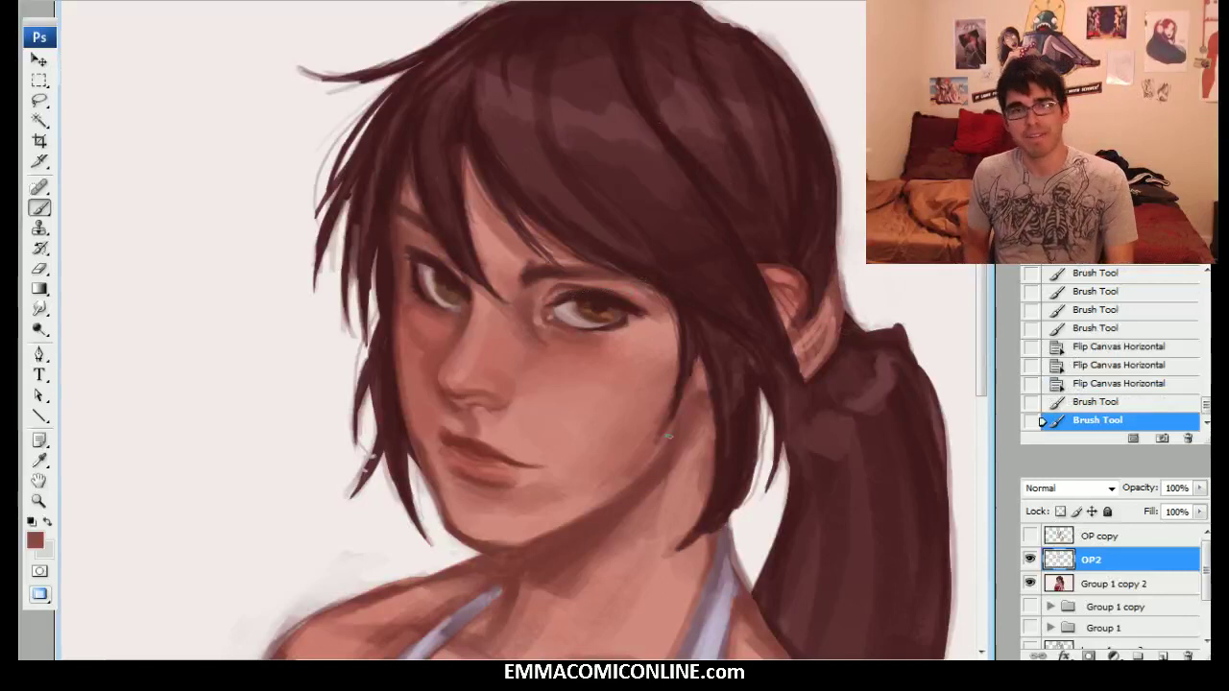
{"action": "left_click", "coordinate": [710, 371], "text": "alt"}
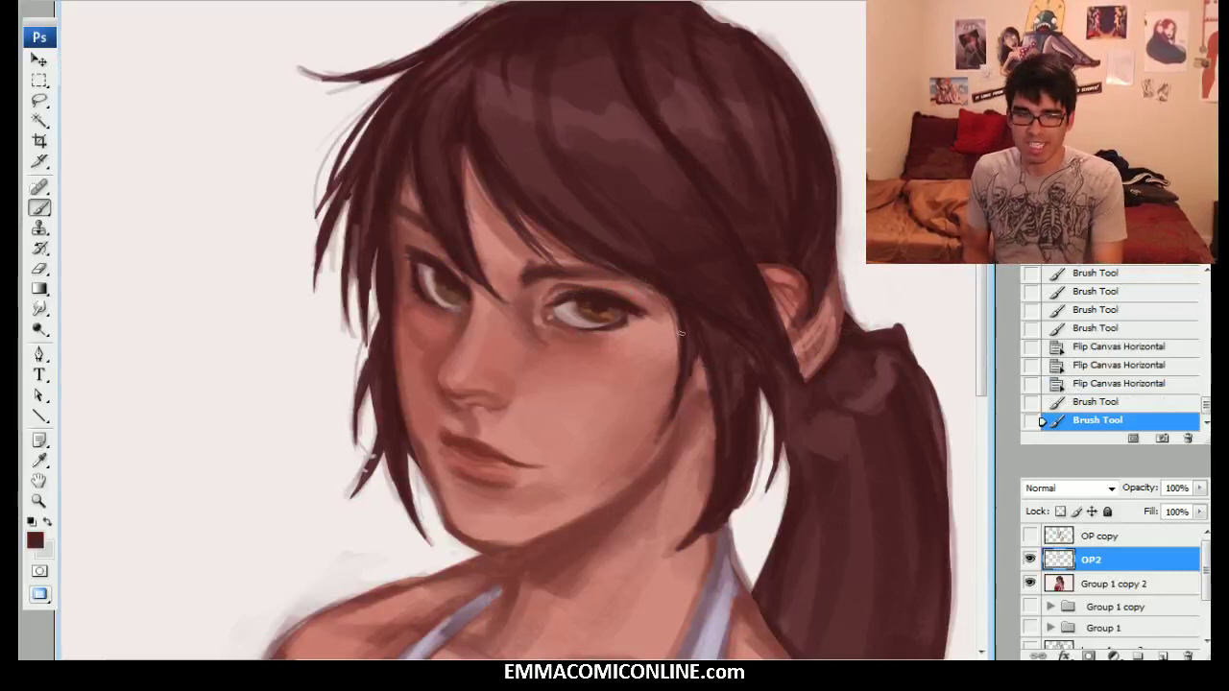
{"action": "mouse_move", "coordinate": [694, 360]}
{"action": "left_mouse_down"}
{"action": "mouse_move", "coordinate": [666, 434]}
{"action": "mouse_move", "coordinate": [681, 370]}
{"action": "mouse_move", "coordinate": [672, 310]}
{"action": "left_mouse_up"}
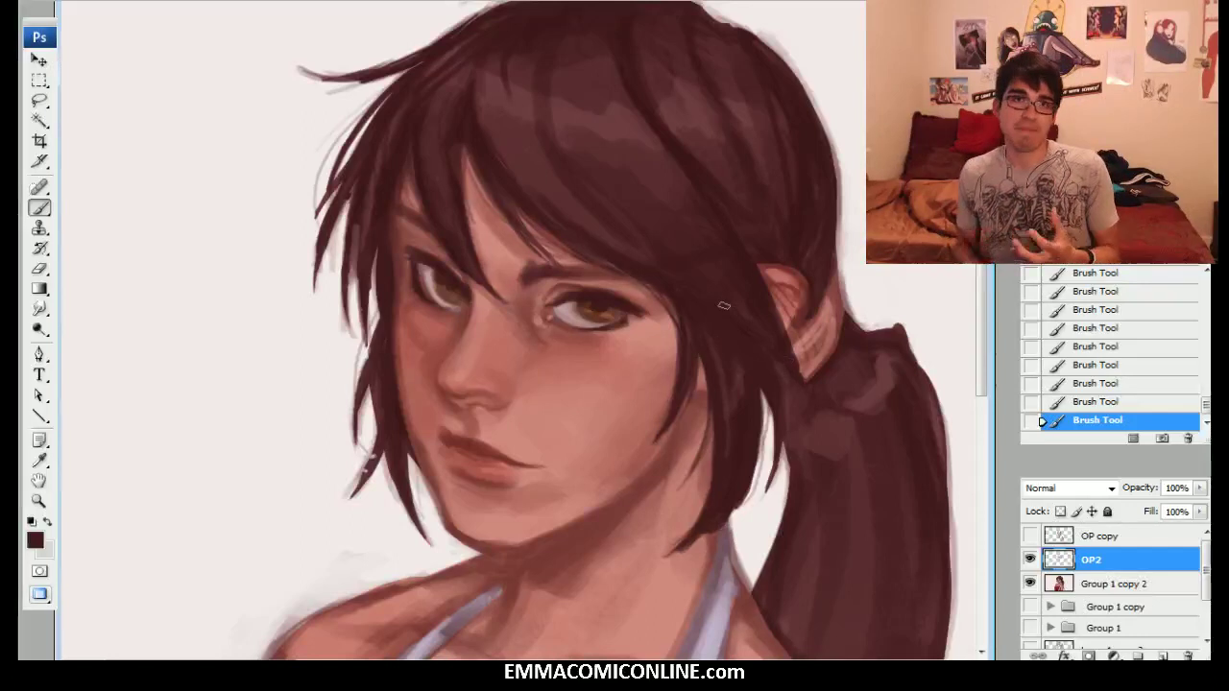
Refine the bangs where they meet the forehead with sampled red skin and dark brown hair tones.
{"action": "left_click", "coordinate": [597, 360], "text": "alt"}
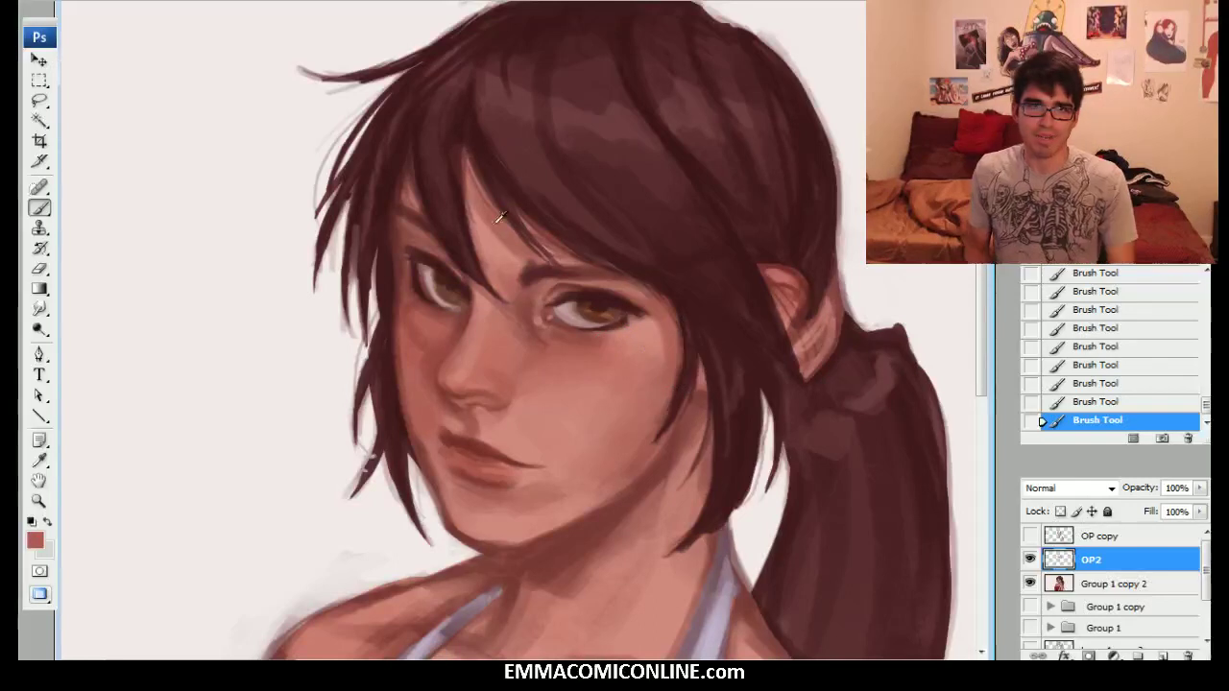
{"action": "left_click", "coordinate": [461, 146], "text": "alt"}
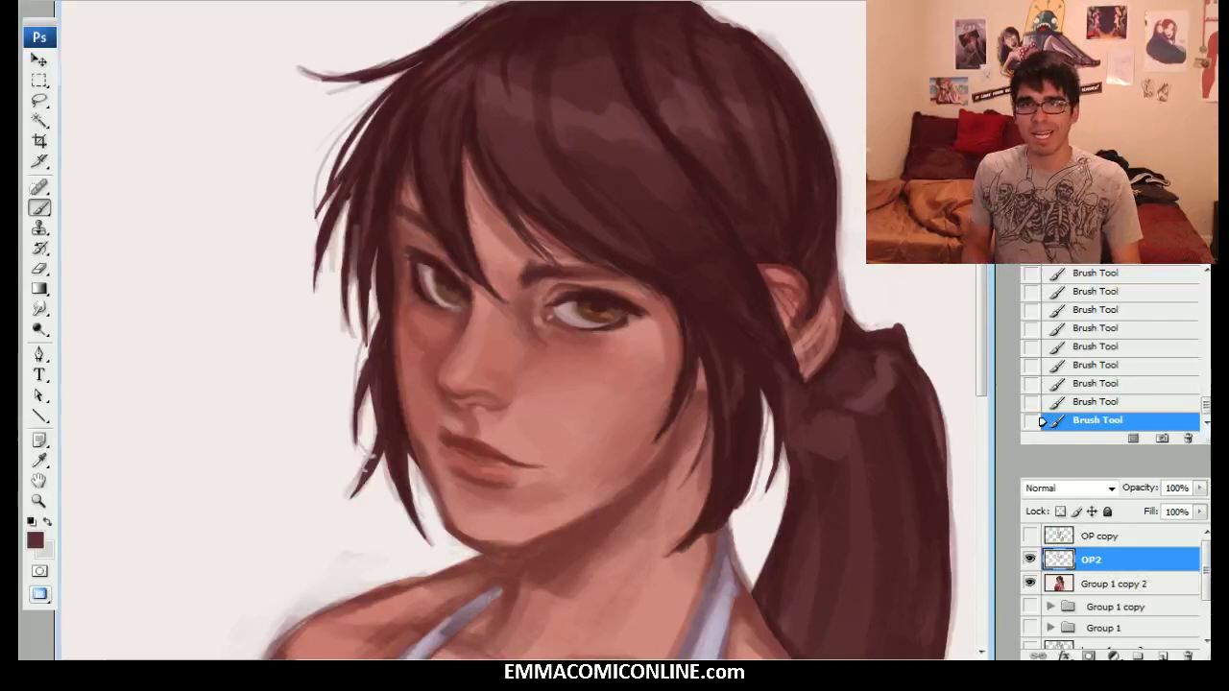
{"action": "left_click_drag", "start_coordinate": [624, 192], "coordinate": [603, 213]}
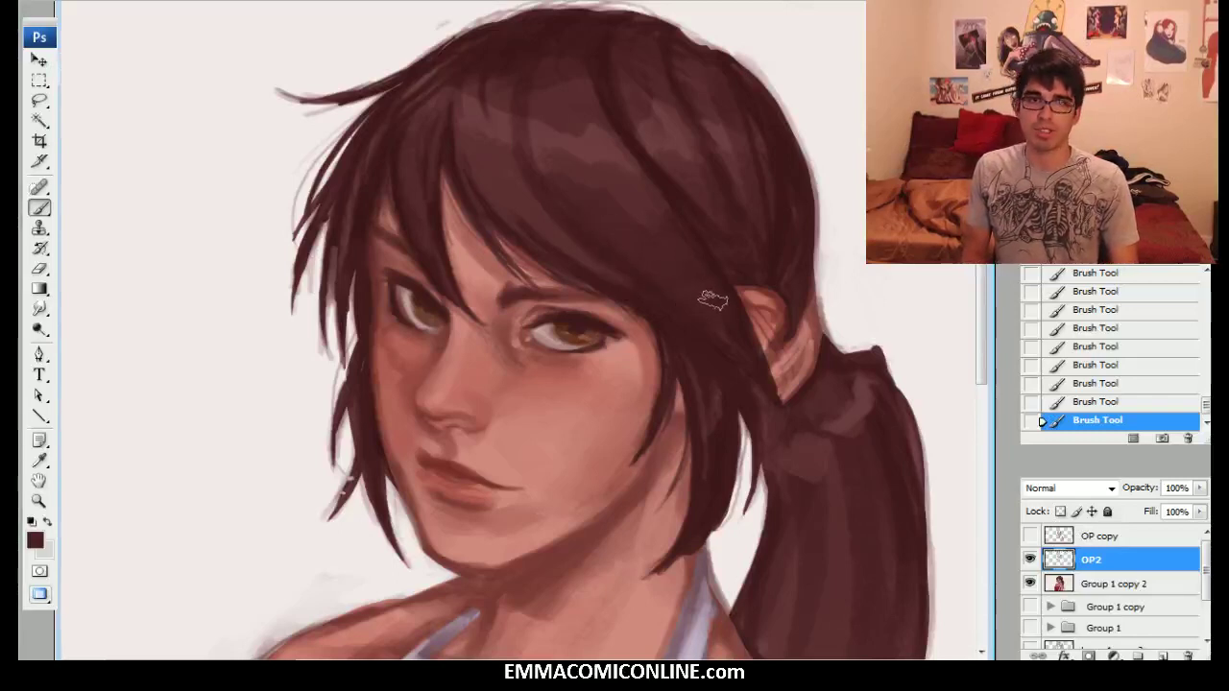
Mix a lighter dusty pink from the sampled hair brown and paint a band of highlights across the upper bangs.
{"action": "left_click", "coordinate": [607, 155], "text": "alt"}
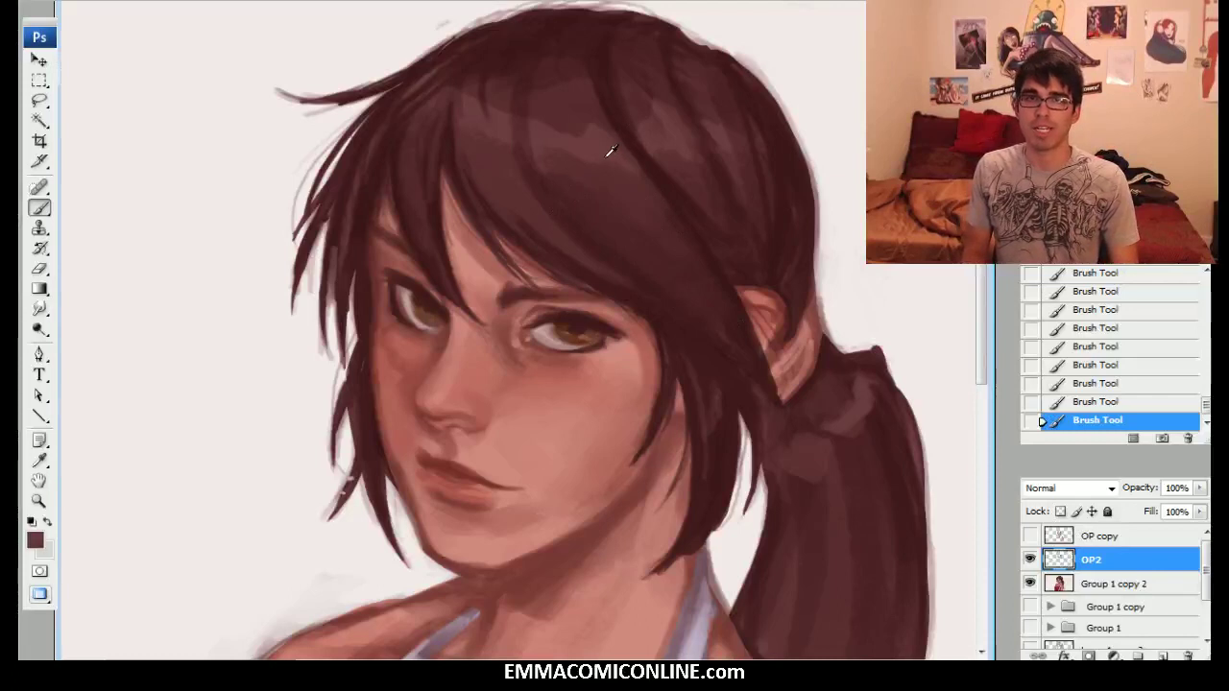
{"action": "left_click", "coordinate": [35, 540]}
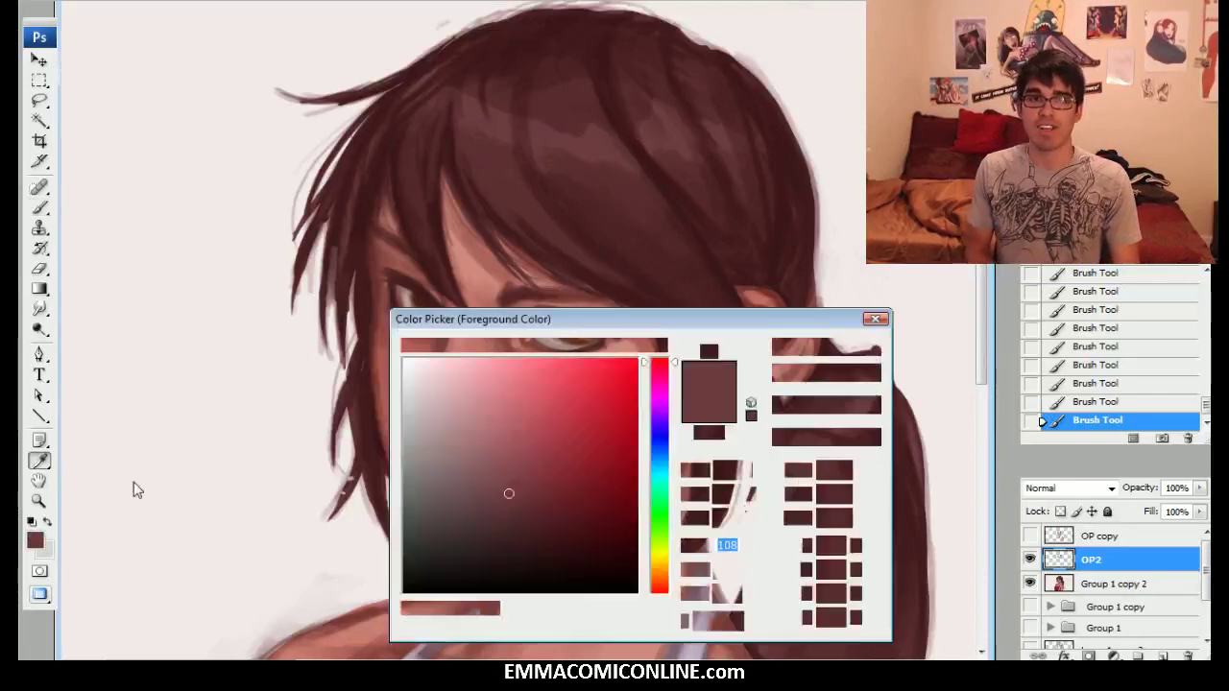
{"action": "mouse_move", "coordinate": [504, 461]}
{"action": "left_mouse_down"}
{"action": "mouse_move", "coordinate": [491, 441]}
{"action": "mouse_move", "coordinate": [478, 447]}
{"action": "left_mouse_up"}
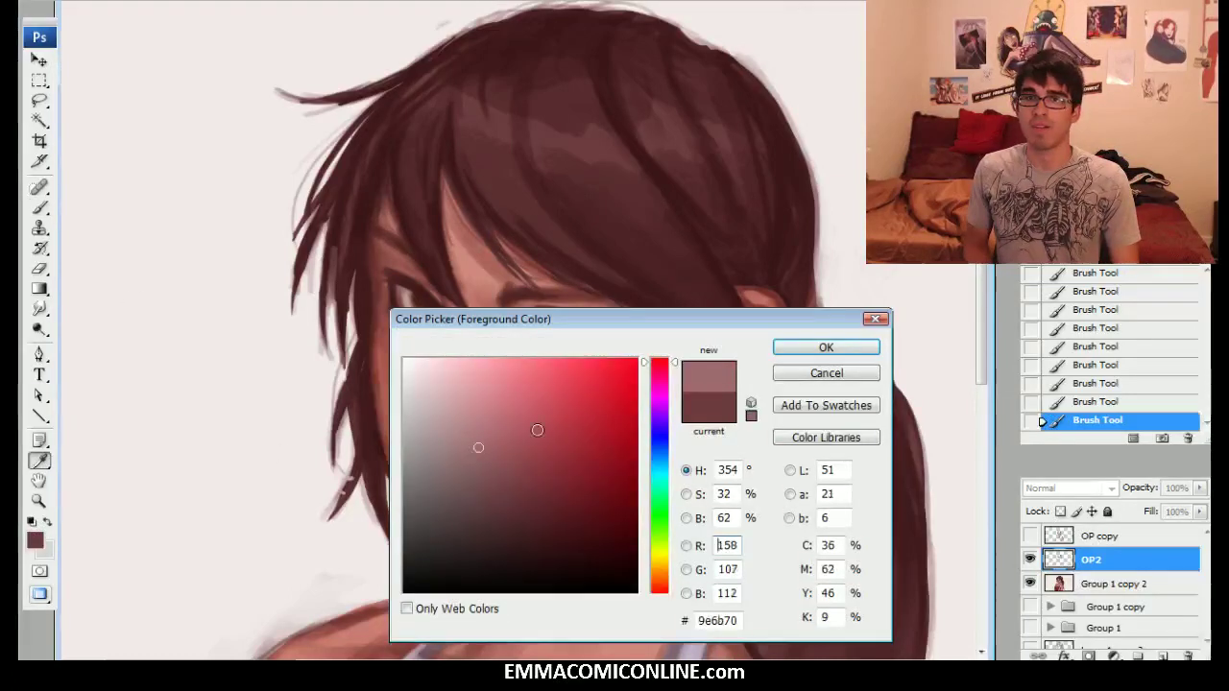
{"action": "left_click", "coordinate": [660, 359]}
{"action": "left_click", "coordinate": [811, 348]}
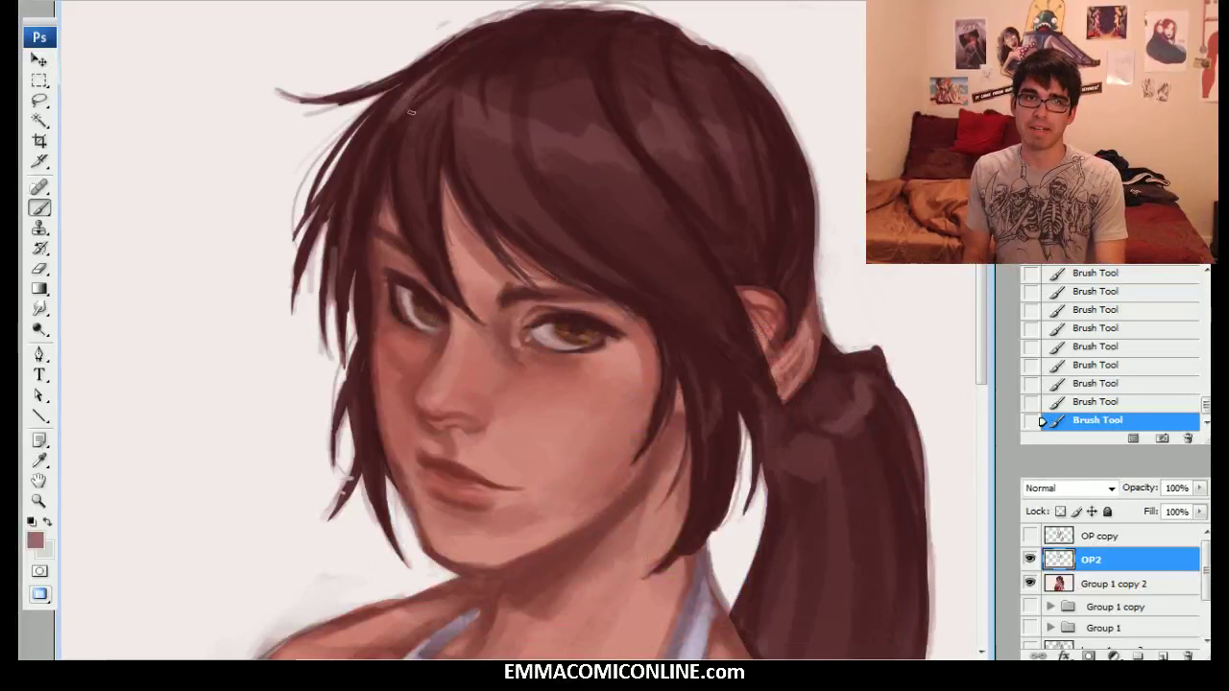
{"action": "mouse_move", "coordinate": [466, 124]}
{"action": "left_mouse_down"}
{"action": "mouse_move", "coordinate": [547, 158]}
{"action": "mouse_move", "coordinate": [614, 145]}
{"action": "left_mouse_up"}
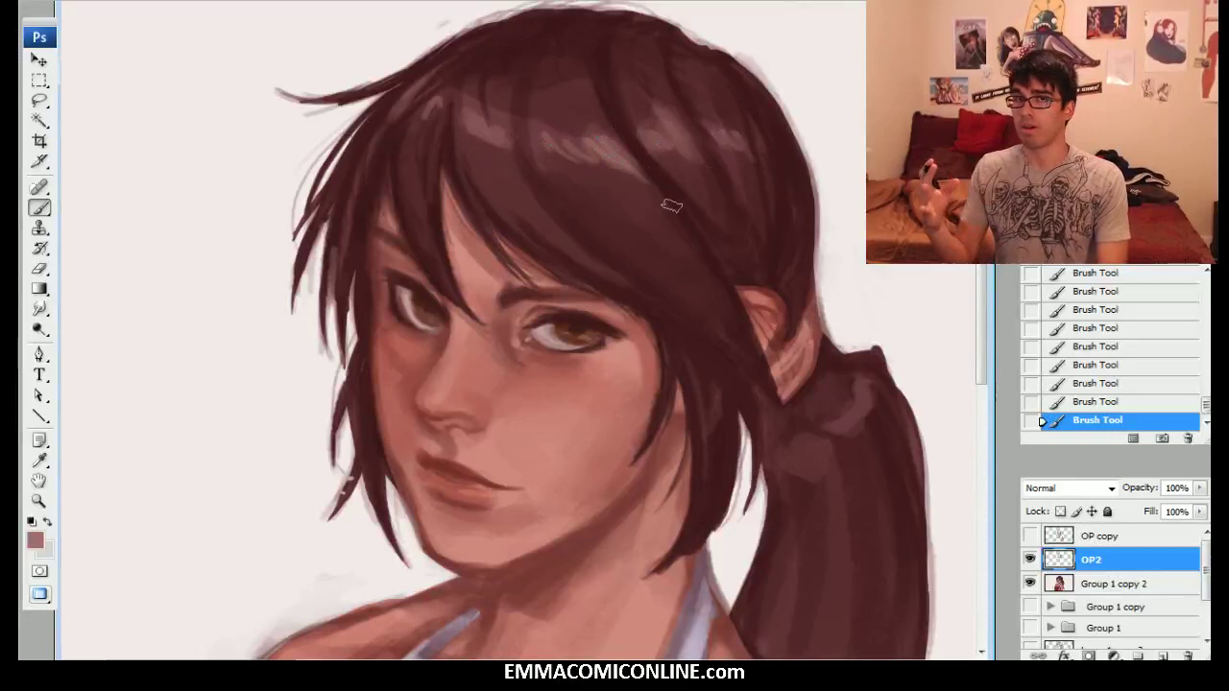
Paint thinner highlights on the front fringe with a smaller brush, and soften them with sampled dark brown.
{"action": "key", "text": "["}
{"action": "key", "text": "["}
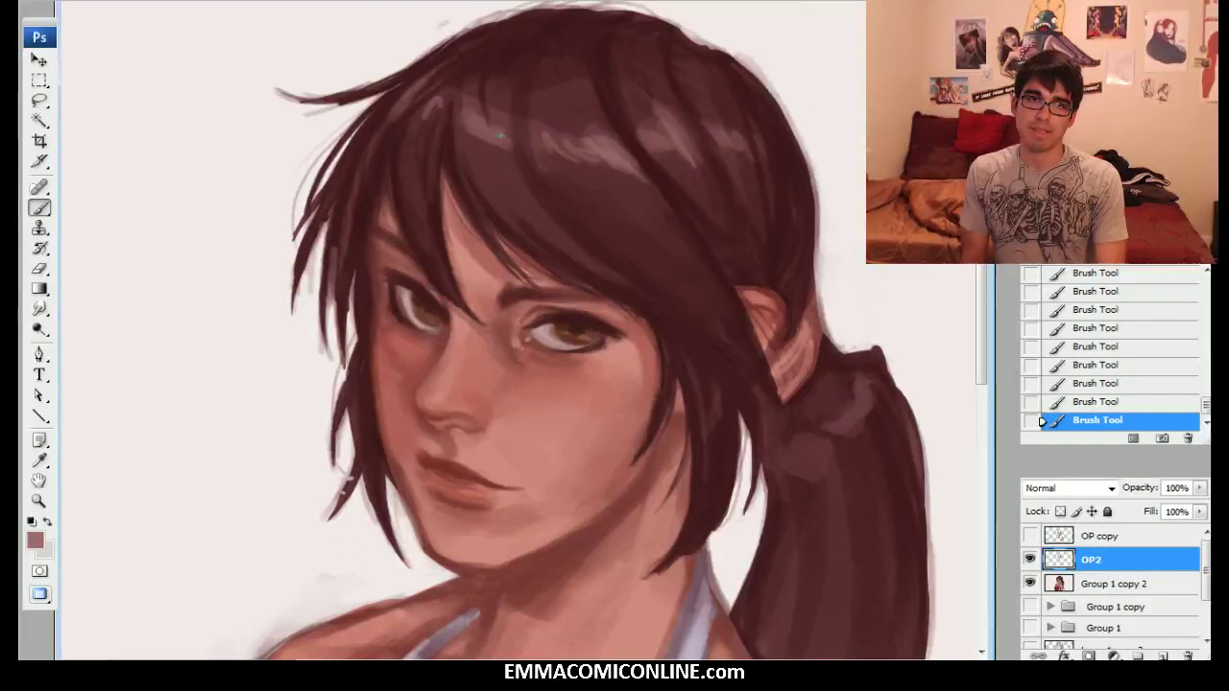
{"action": "left_click_drag", "start_coordinate": [382, 136], "coordinate": [427, 82]}
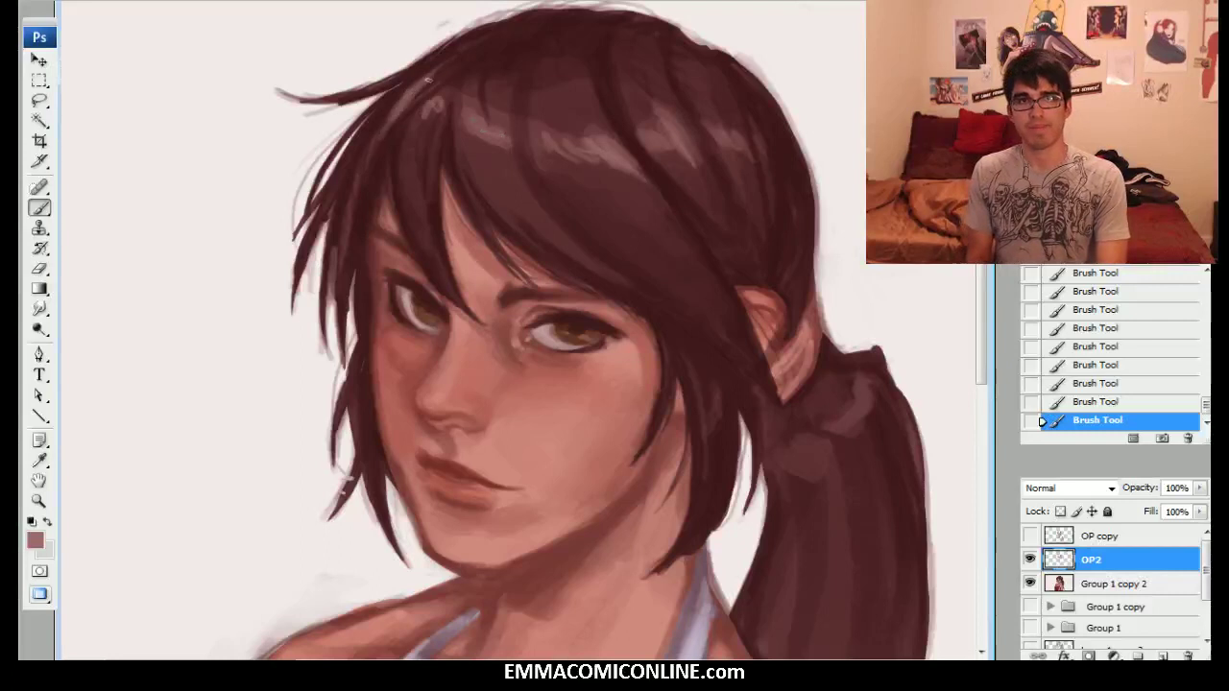
{"action": "left_click", "coordinate": [524, 139], "text": "alt"}
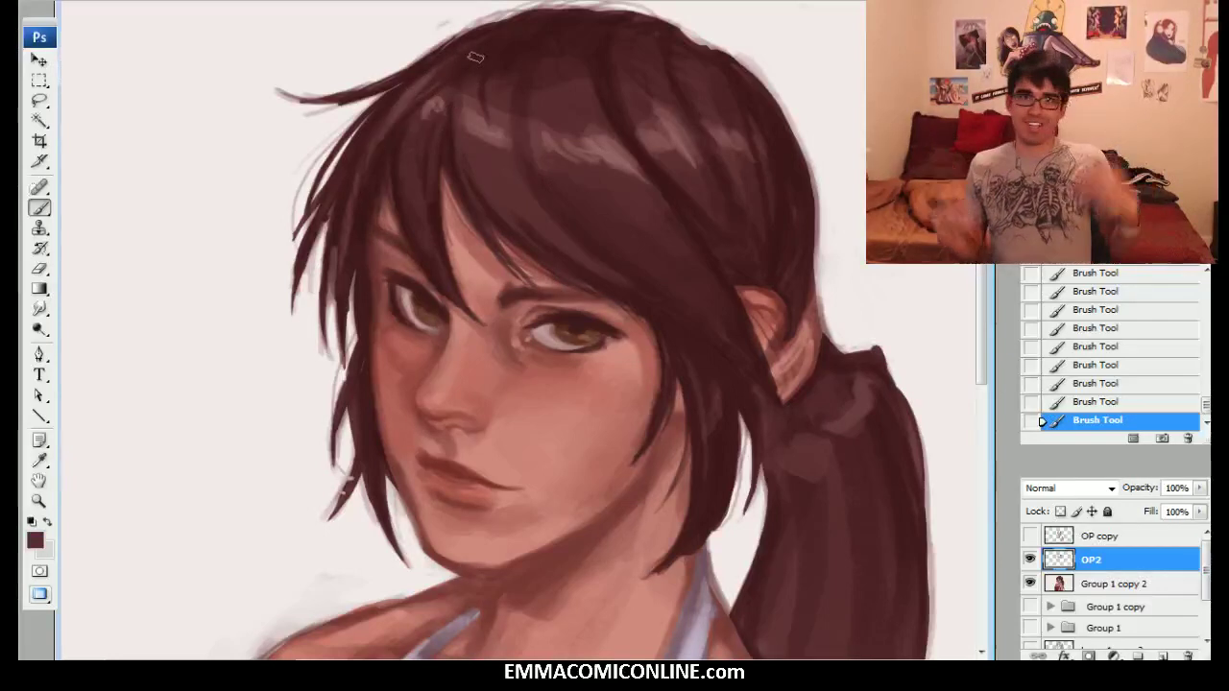
{"action": "left_click_drag", "start_coordinate": [763, 289], "coordinate": [751, 290]}
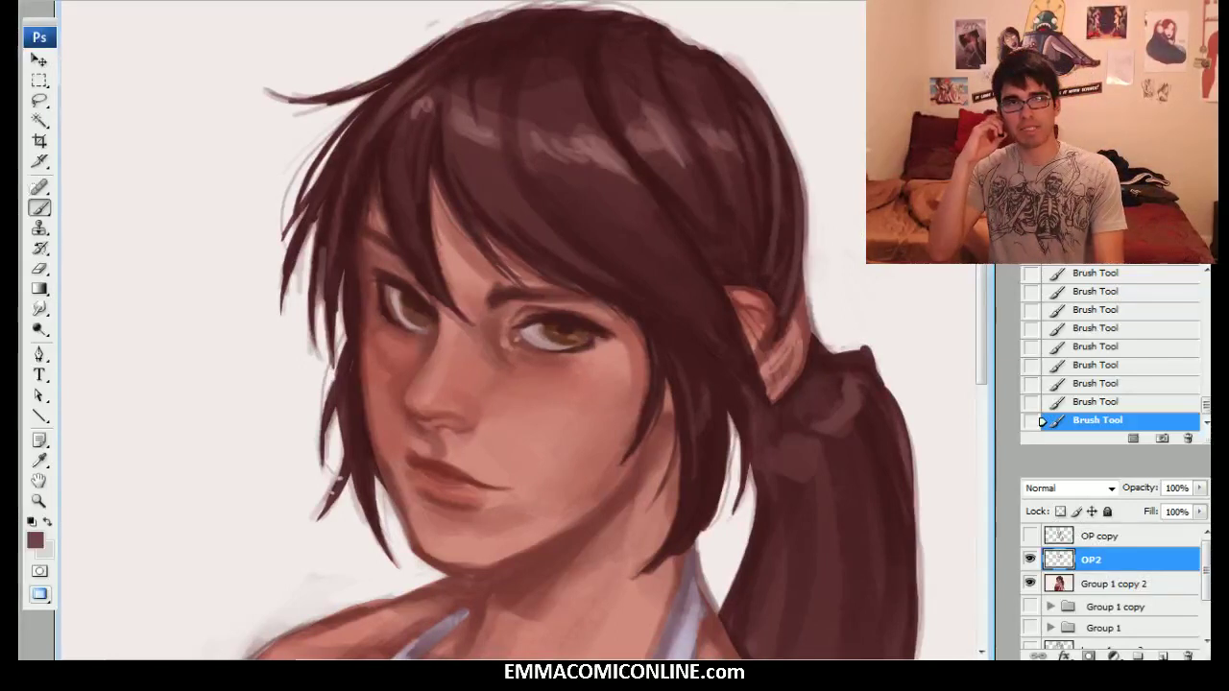
{"action": "scroll", "coordinate": [569, 330], "scroll_direction": "right", "scroll_amount": 1}
{"action": "scroll", "coordinate": [518, 330], "scroll_direction": "right", "scroll_amount": 1}
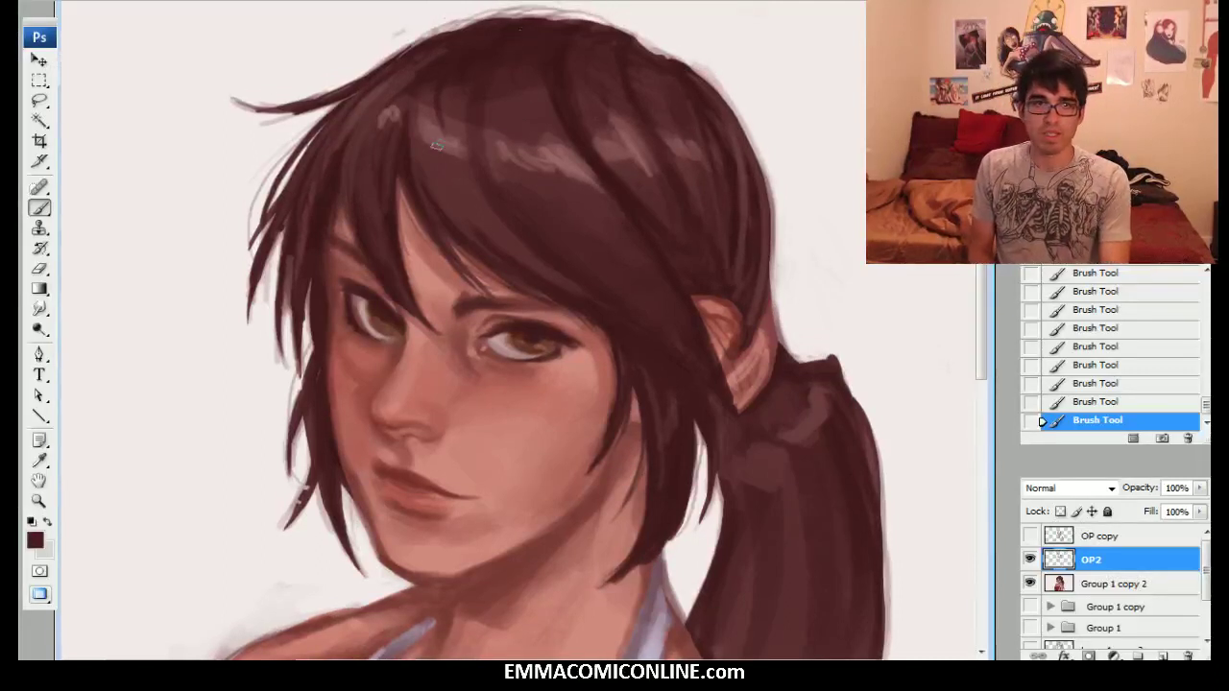
Cover the small highlight on the front fringe with a larger dark brown brush and add strands toward the crown.
{"action": "key", "text": "bracketright"}
{"action": "key", "text": "bracketright"}
{"action": "key", "text": "bracketright"}
{"action": "key", "text": "bracketright"}
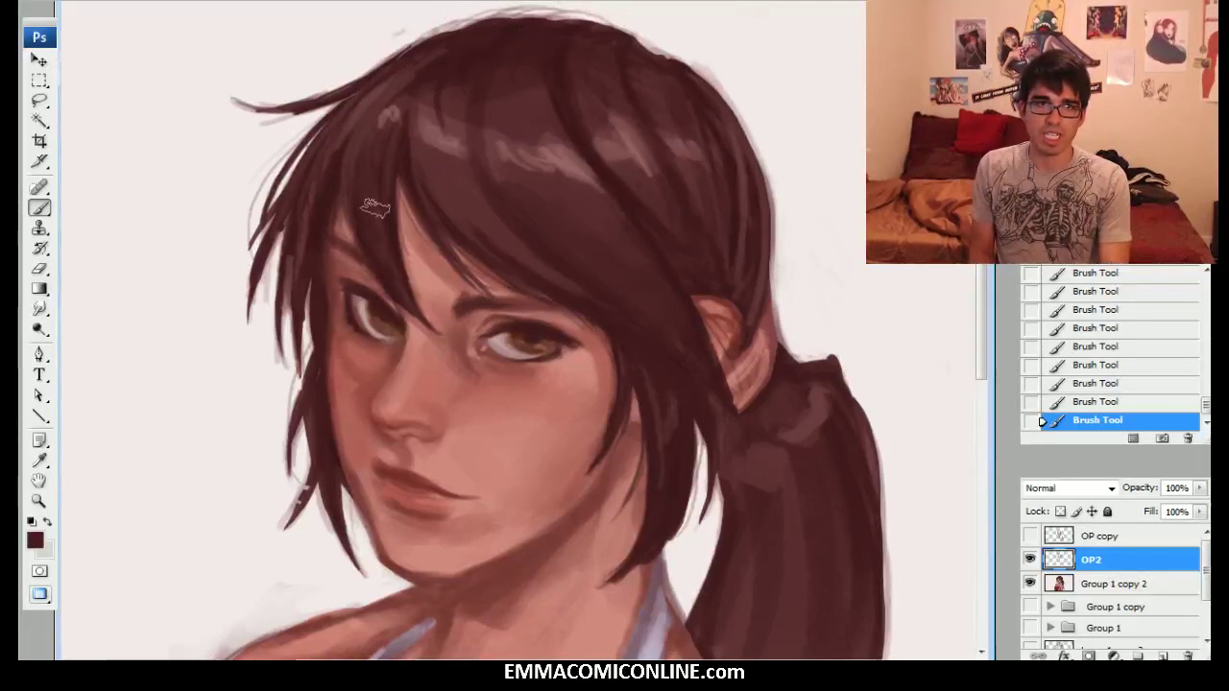
{"action": "left_click_drag", "start_coordinate": [373, 153], "coordinate": [407, 83]}
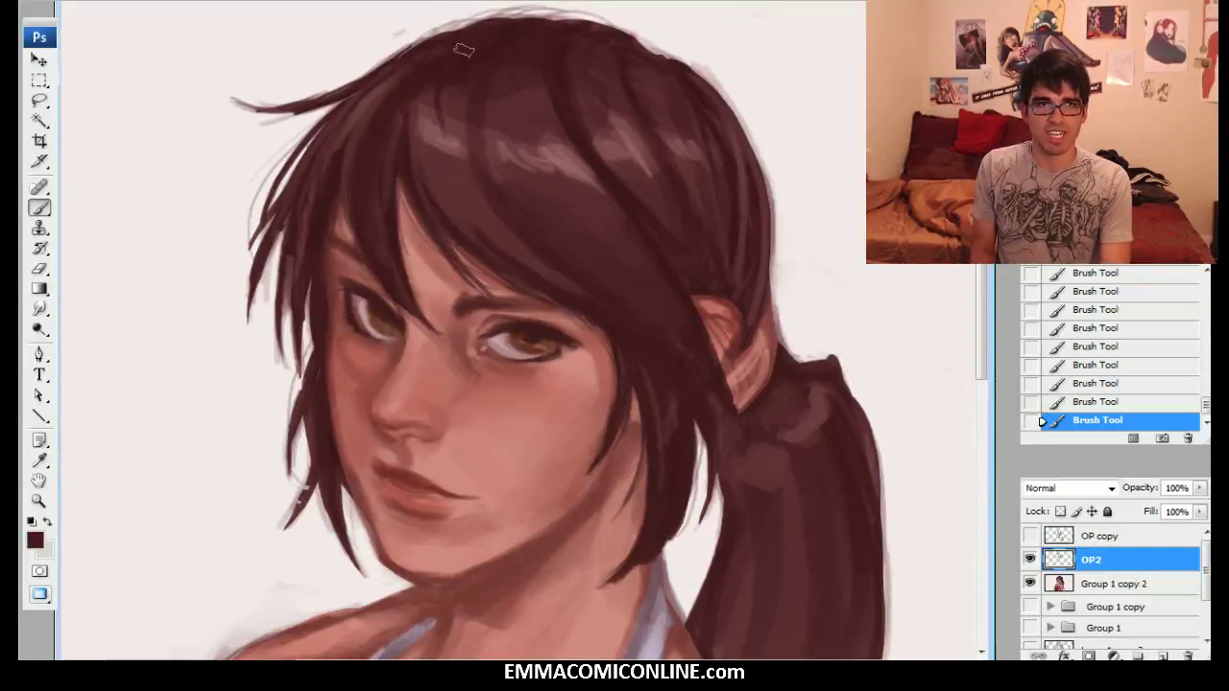
{"action": "left_click_drag", "start_coordinate": [340, 146], "coordinate": [403, 80]}
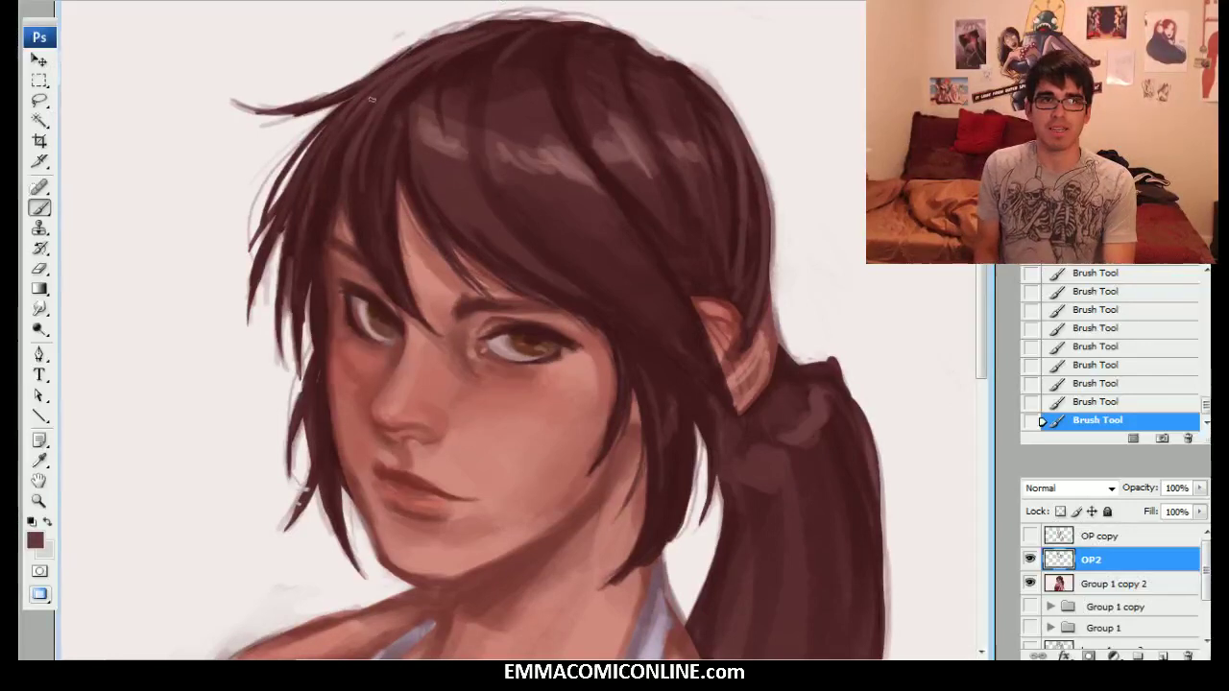
Define fine strands in the front fringe with light and dark browns sampled from the hair.
{"action": "left_click", "coordinate": [381, 274], "text": "alt"}
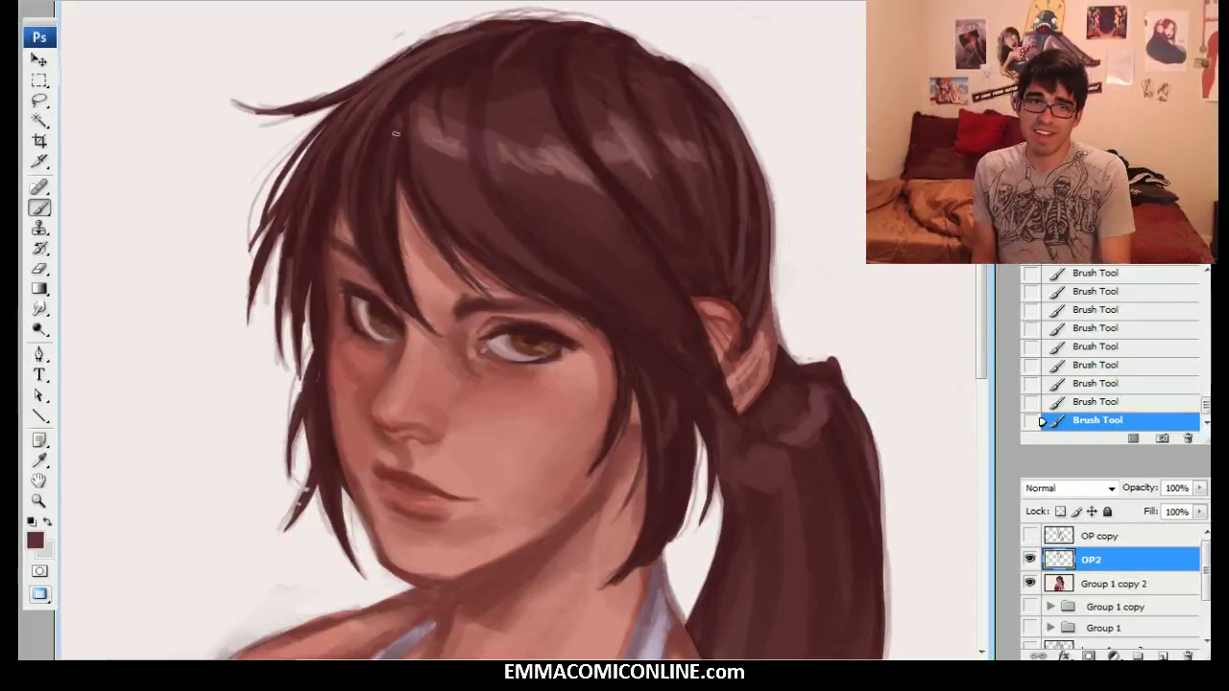
{"action": "left_click", "coordinate": [466, 69], "text": "alt"}
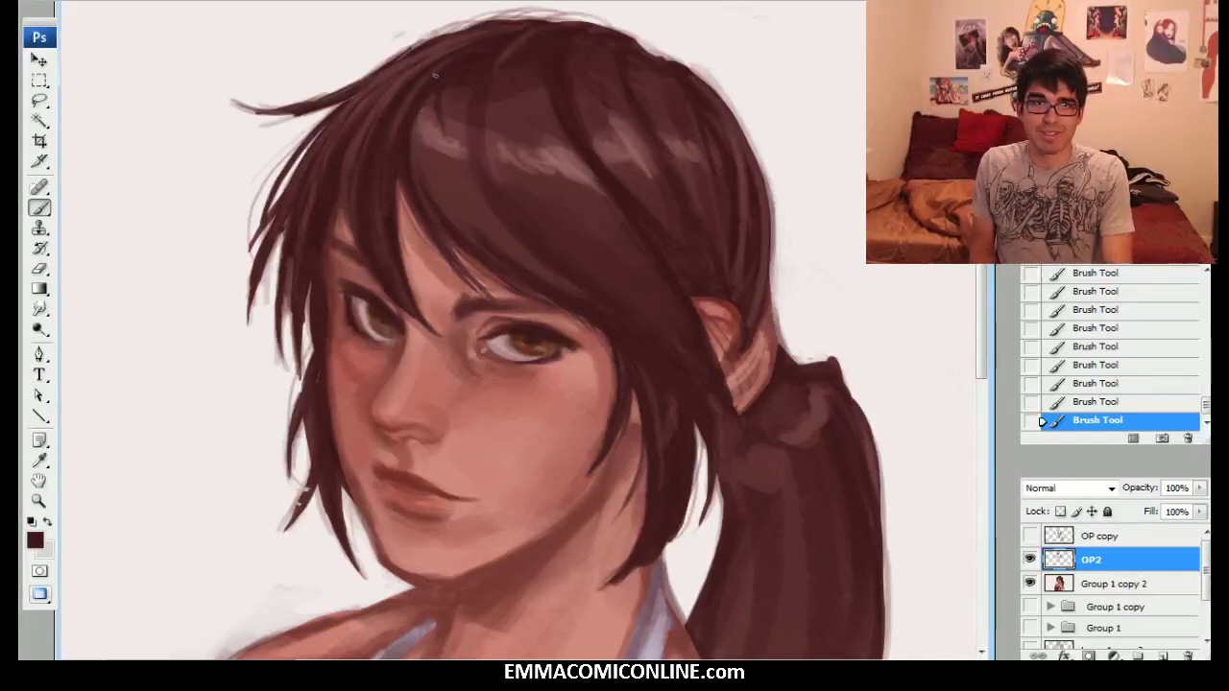
{"action": "left_click", "coordinate": [352, 158], "text": "alt"}
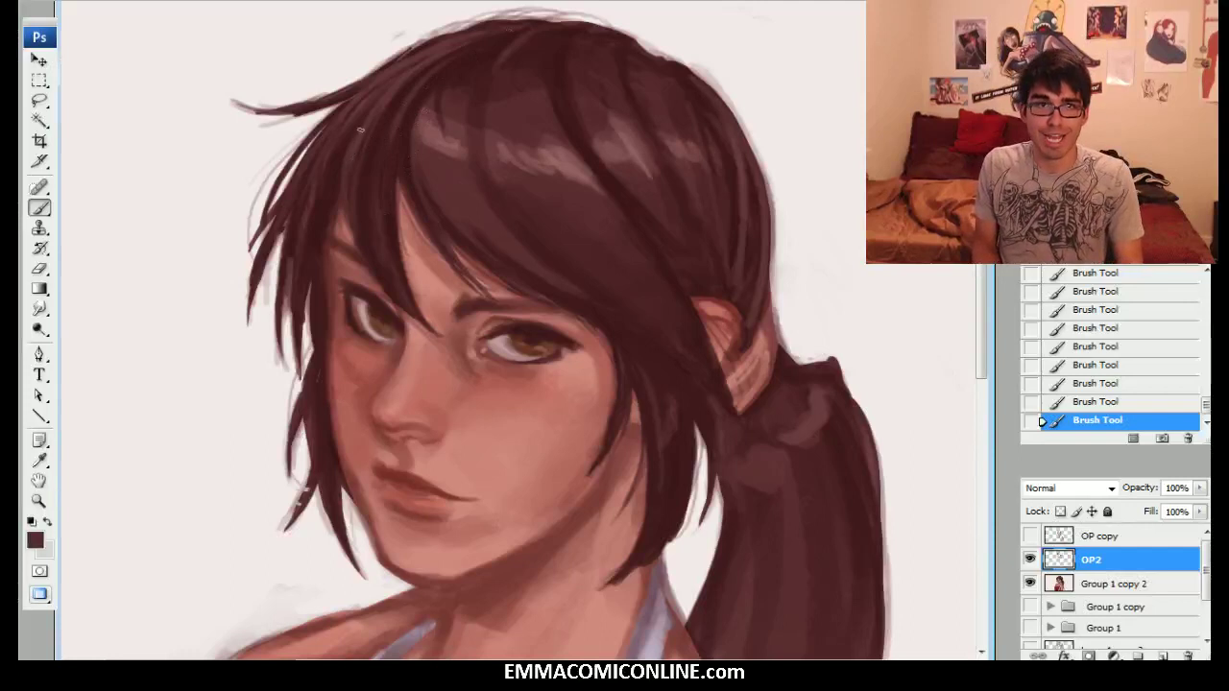
{"action": "left_click", "coordinate": [437, 154], "text": "alt"}
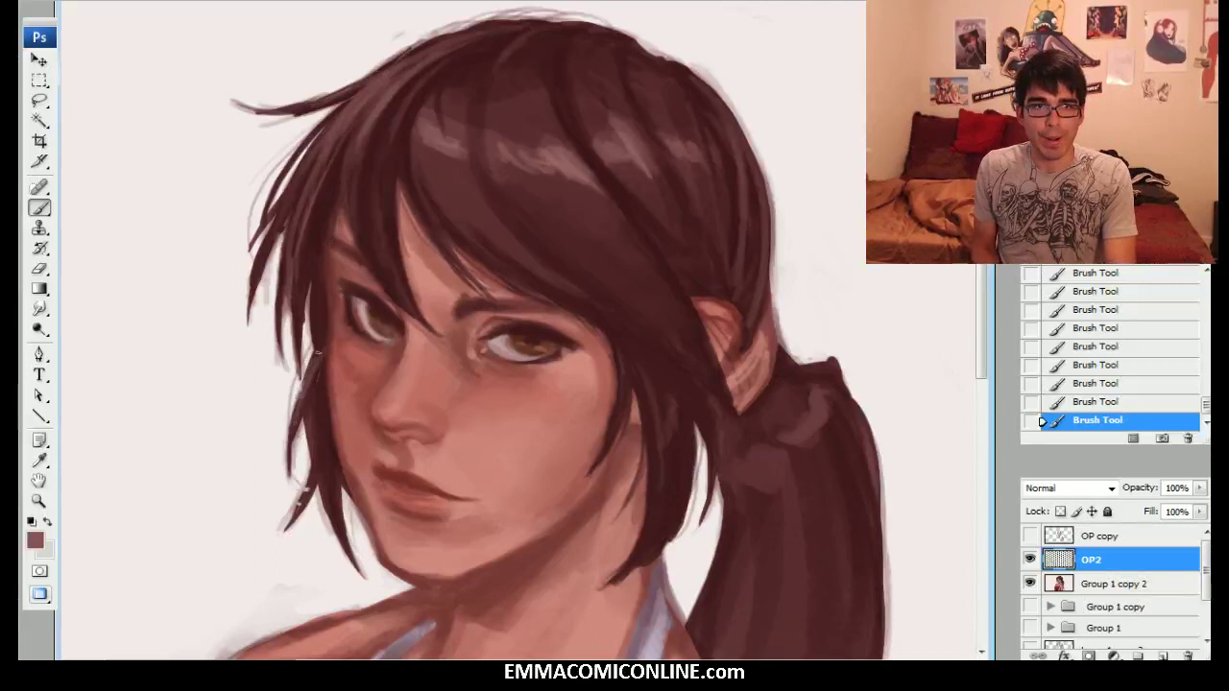
Compare with an earlier history state, restore the latest one, and erase the stray marks beside the far cheek.
{"action": "left_click", "coordinate": [1173, 348]}
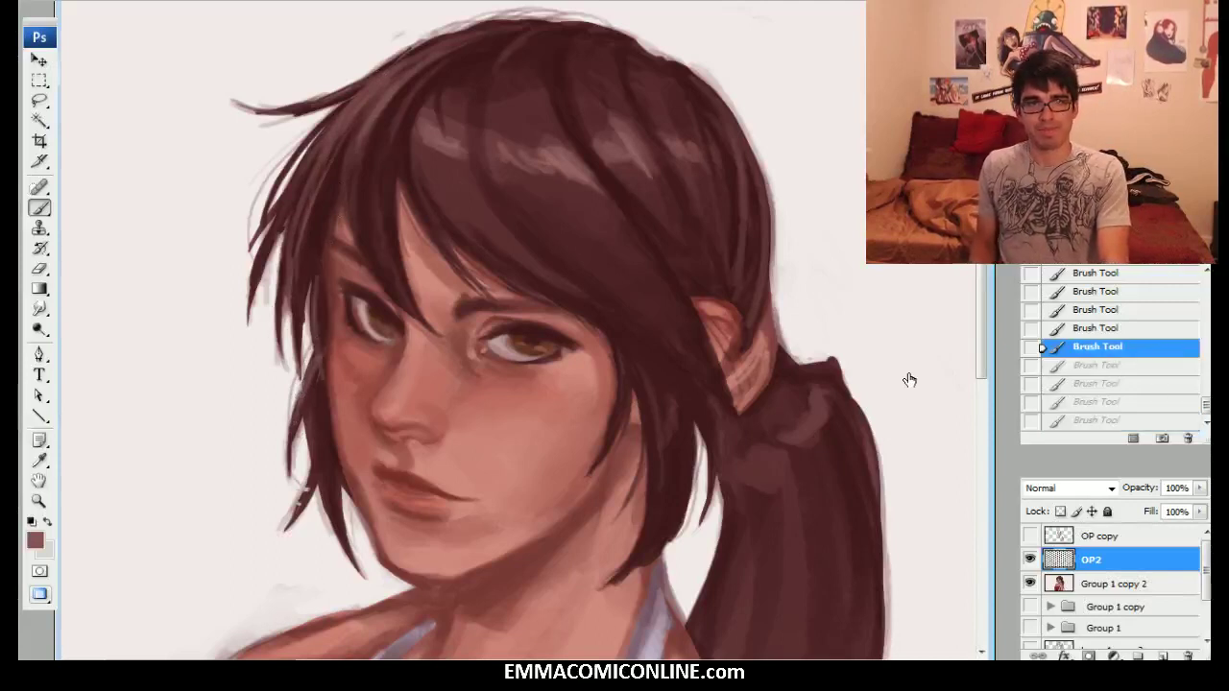
{"action": "key", "text": "ctrl+z"}
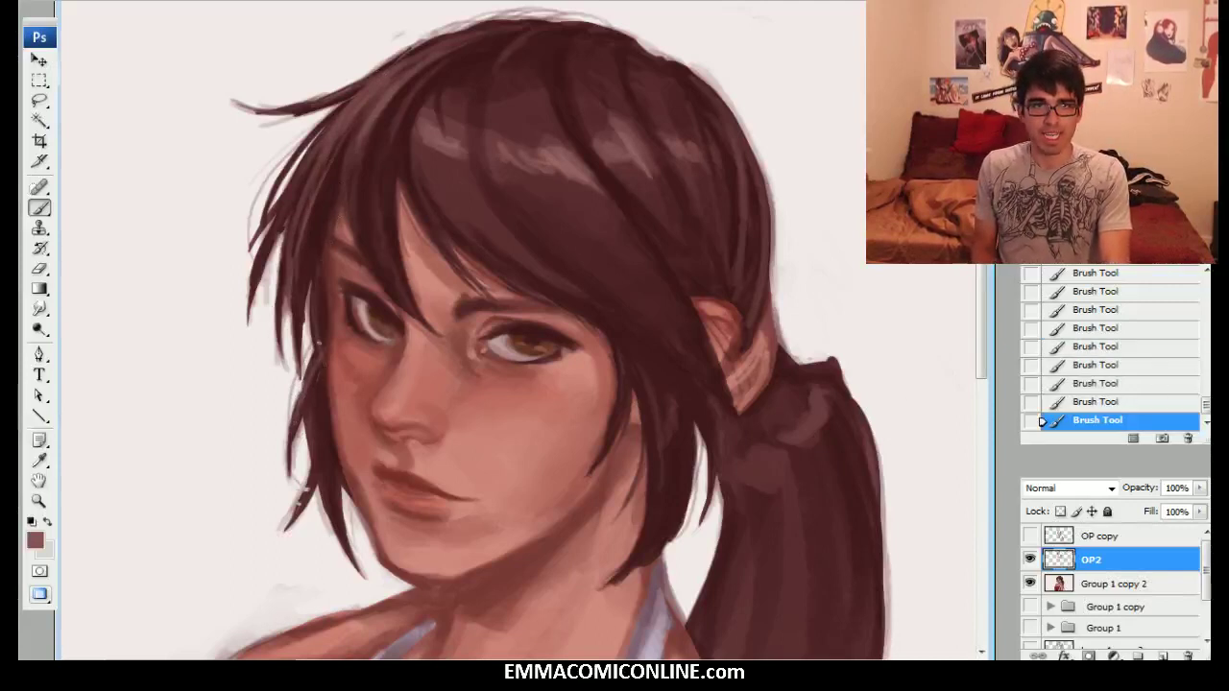
{"action": "key", "text": "e"}
{"action": "left_click_drag", "start_coordinate": [322, 359], "coordinate": [336, 370]}
{"action": "left_click_drag", "start_coordinate": [327, 365], "coordinate": [341, 378]}
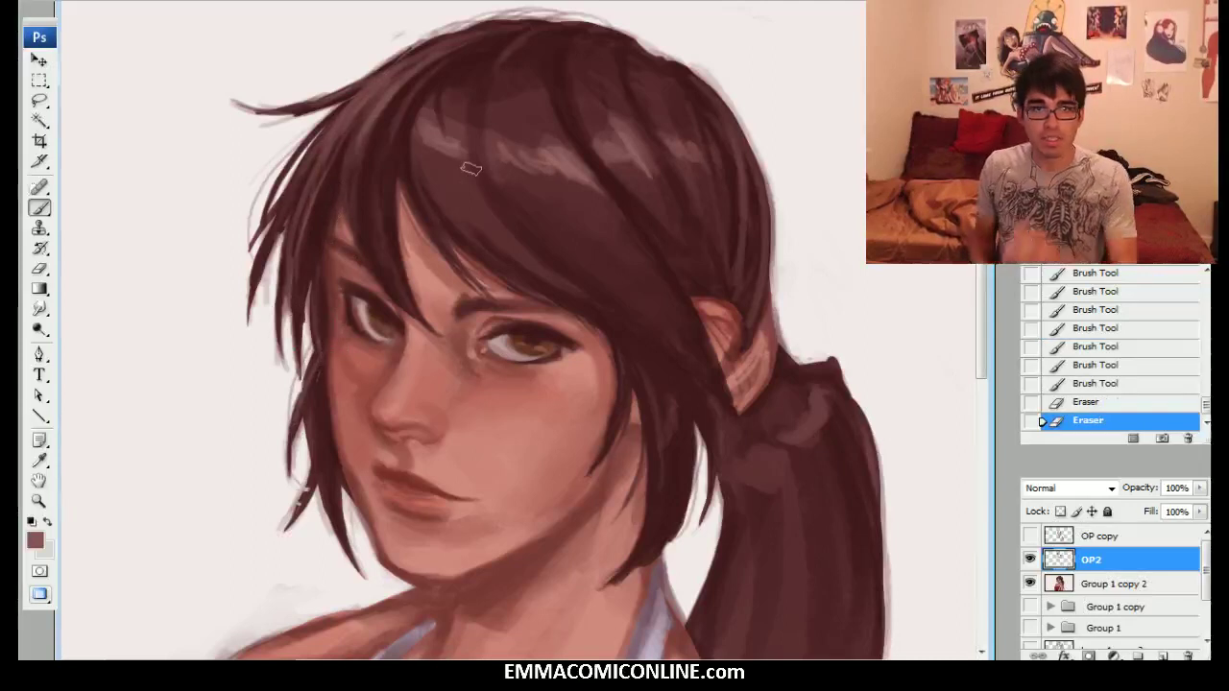
Compare the portrait with and without the "OP2" overpainting and against "OP copy" by alternating their visibility, leaving only "OP2" shown above the base.
{"action": "left_click", "coordinate": [1030, 559]}
{"action": "left_click", "coordinate": [1030, 559]}
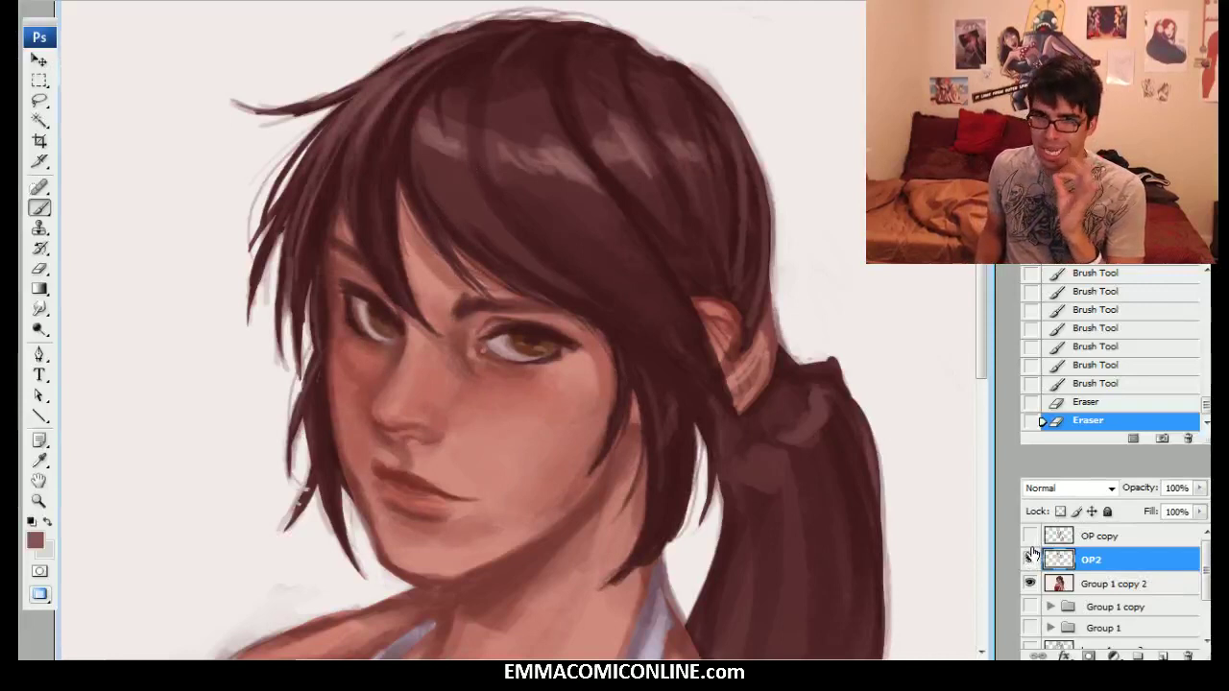
{"action": "left_click", "coordinate": [1029, 558]}
{"action": "left_click", "coordinate": [1030, 537]}
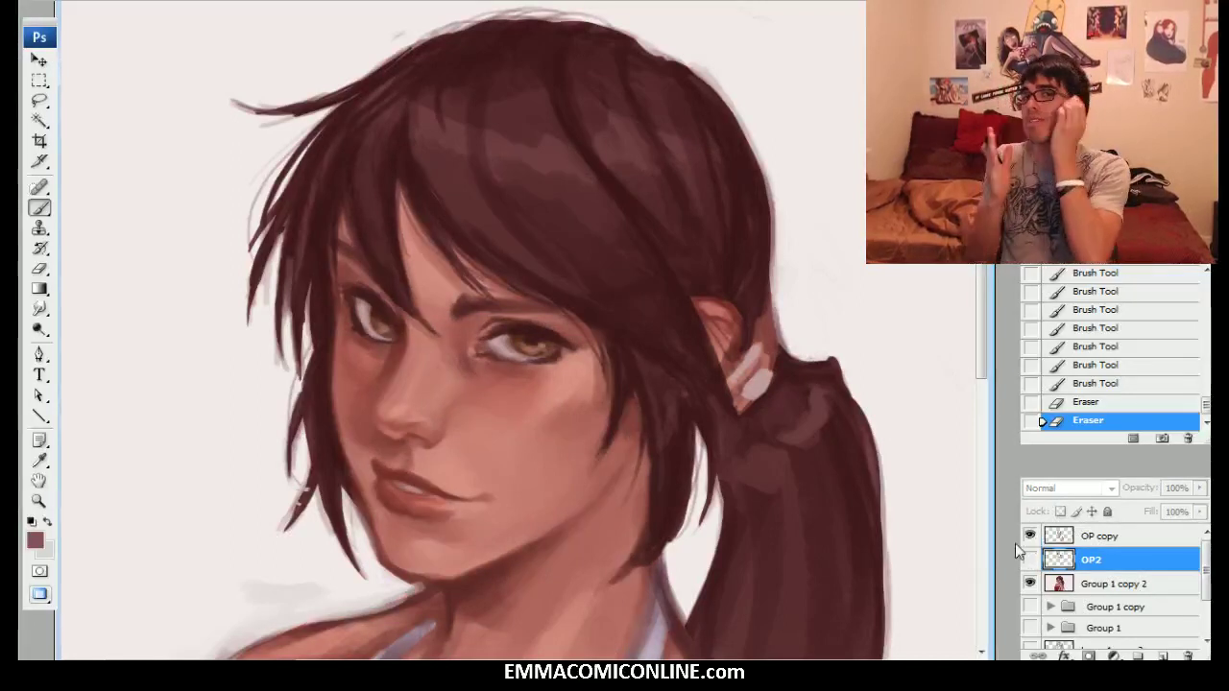
{"action": "left_click_drag", "start_coordinate": [910, 419], "coordinate": [946, 407]}
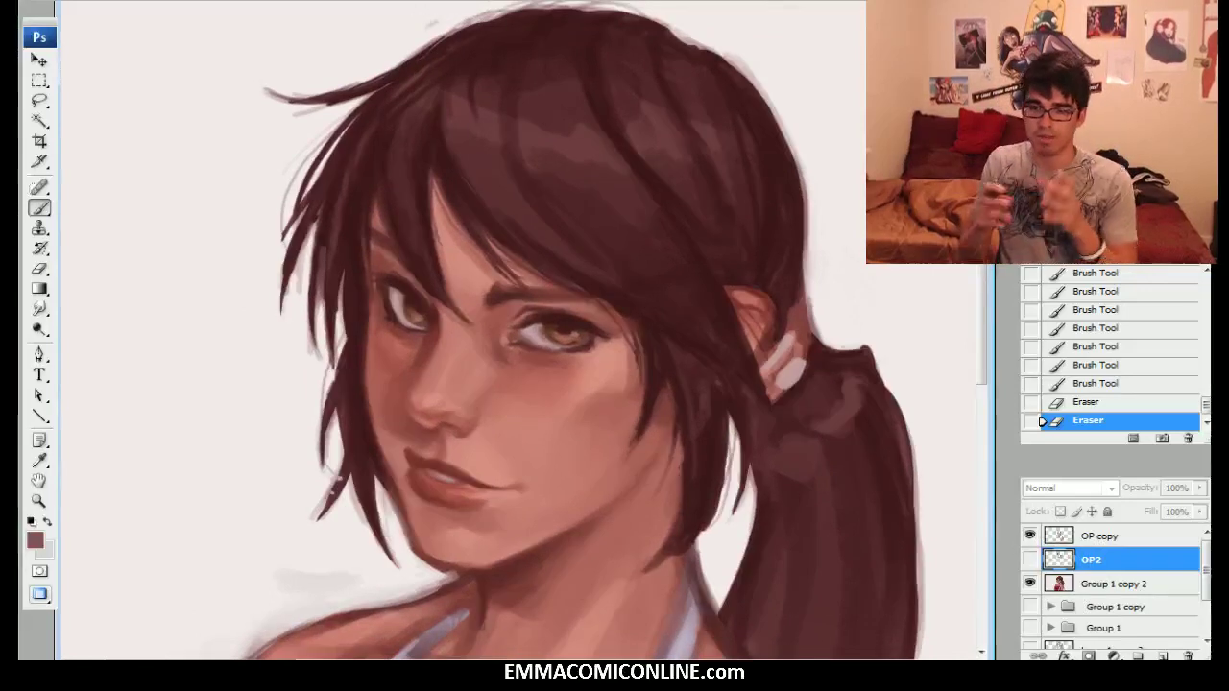
{"action": "left_click", "coordinate": [1029, 535]}
{"action": "left_click", "coordinate": [1029, 558]}
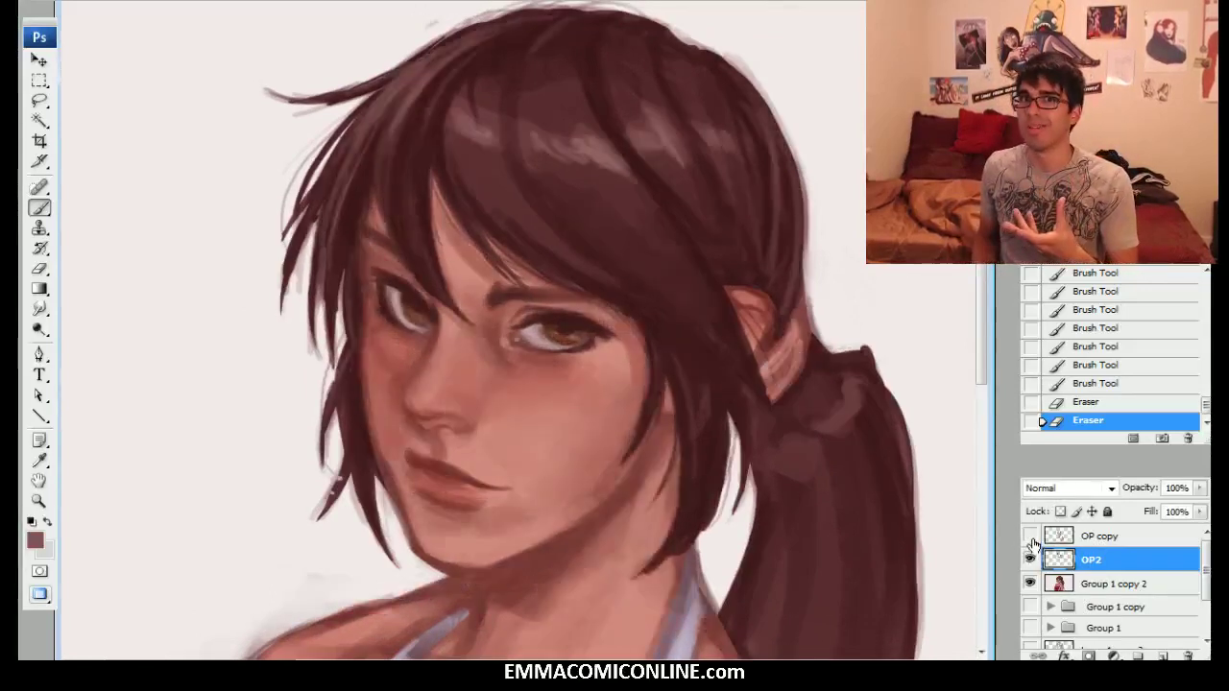
{"action": "left_click", "coordinate": [1030, 556]}
{"action": "left_click", "coordinate": [1030, 535]}
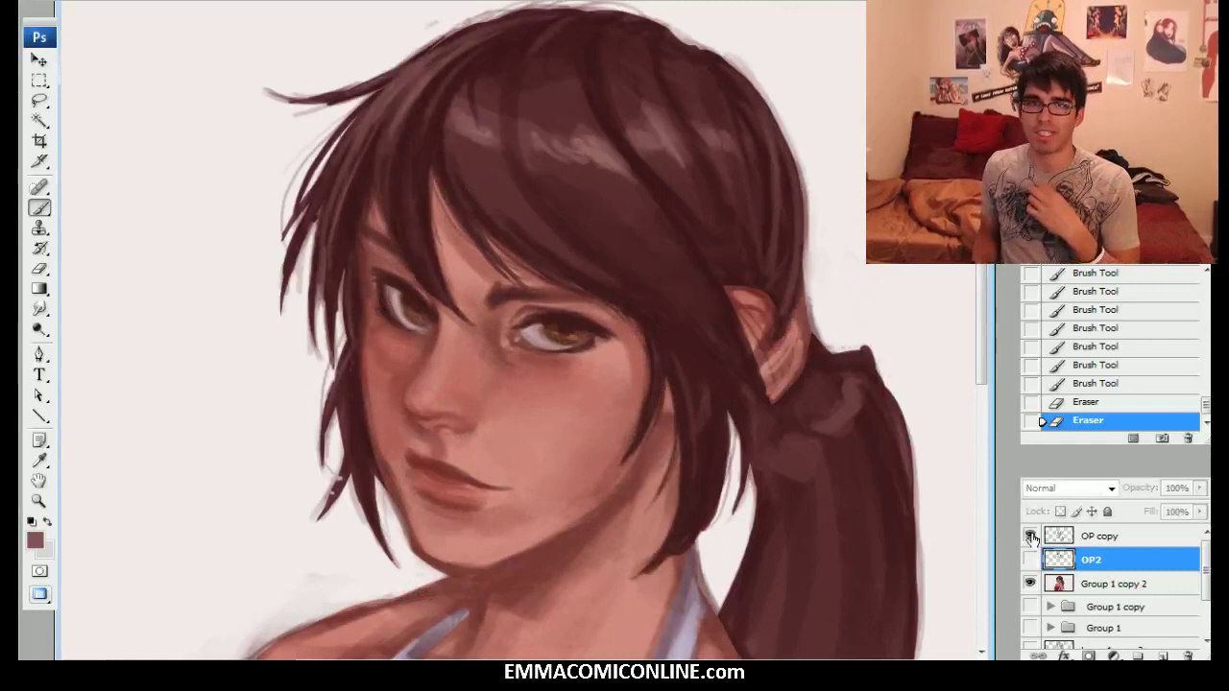
{"action": "left_click", "coordinate": [1030, 536]}
{"action": "left_click", "coordinate": [1030, 558]}
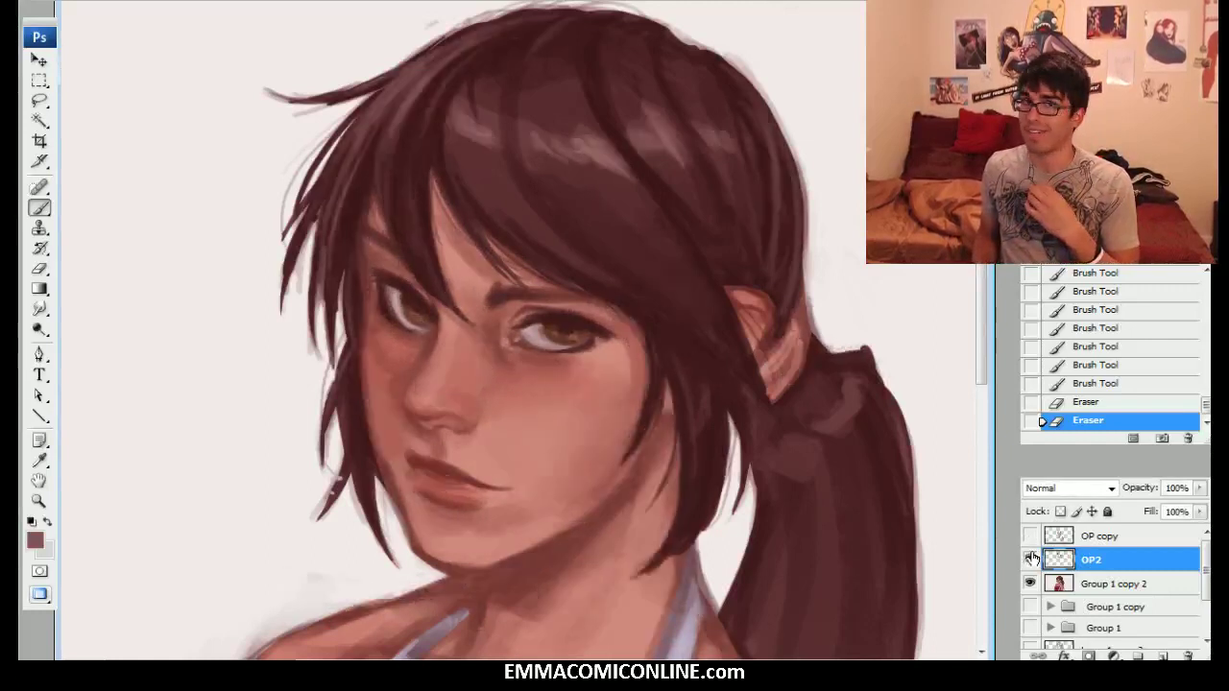
{"action": "left_click", "coordinate": [1030, 557]}
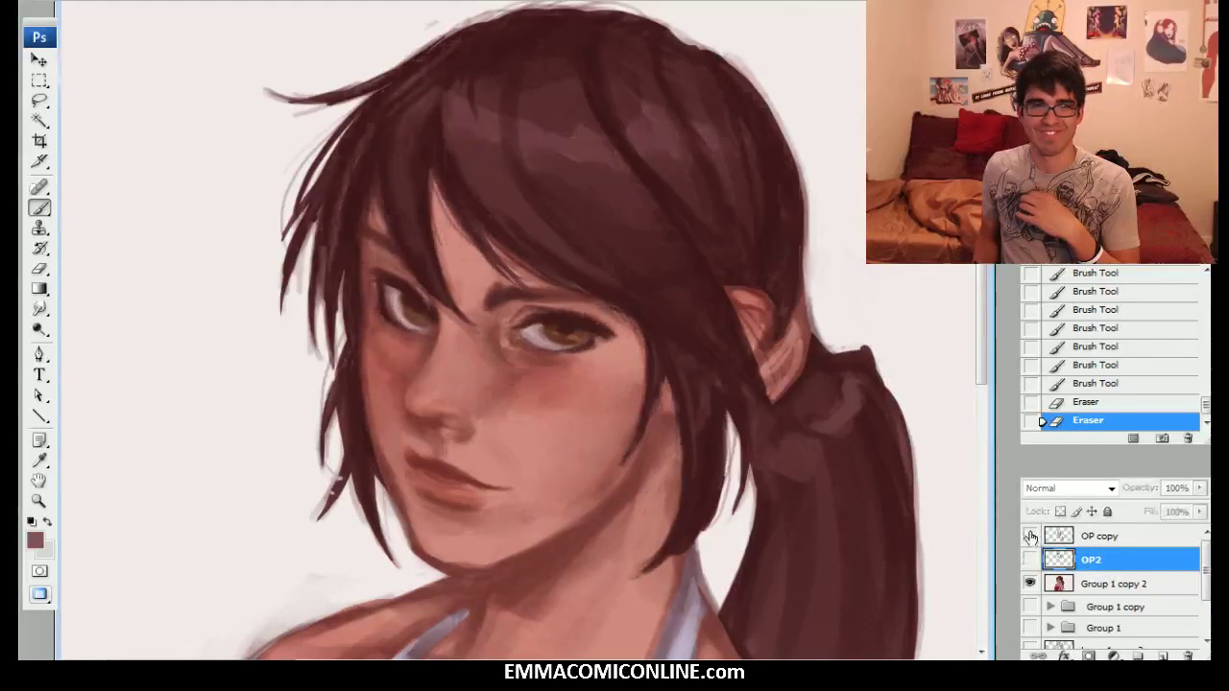
{"action": "left_click", "coordinate": [1030, 536]}
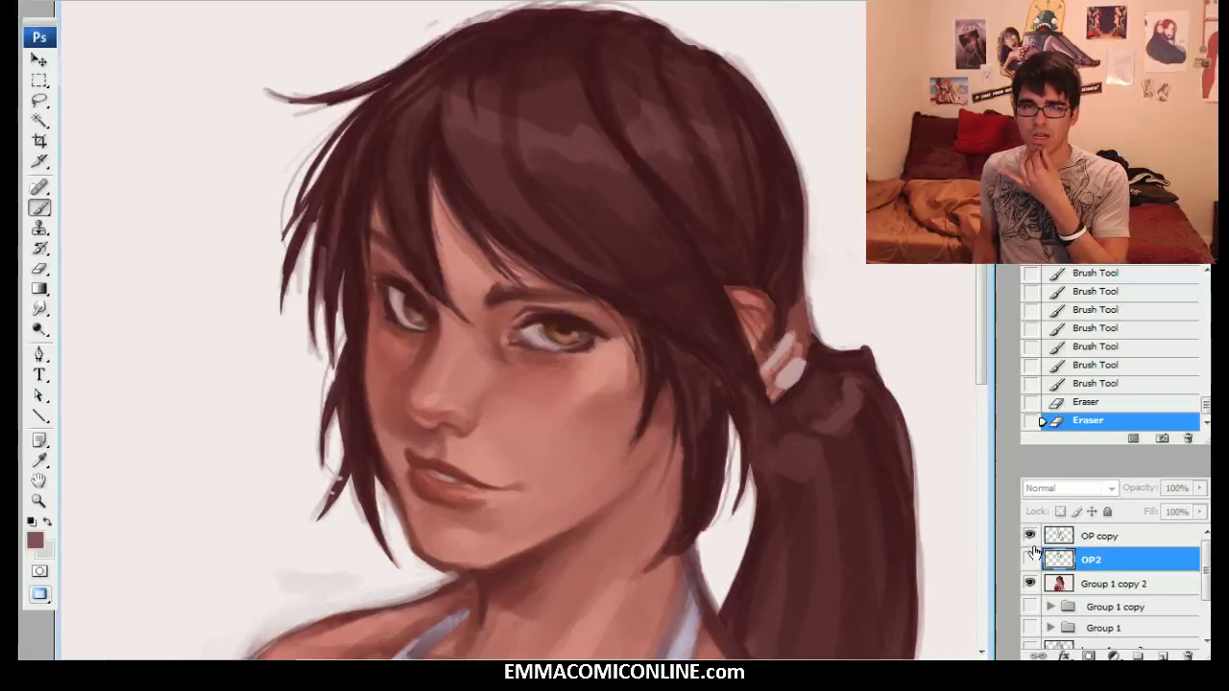
{"action": "left_click", "coordinate": [1029, 534]}
{"action": "left_click", "coordinate": [1029, 559]}
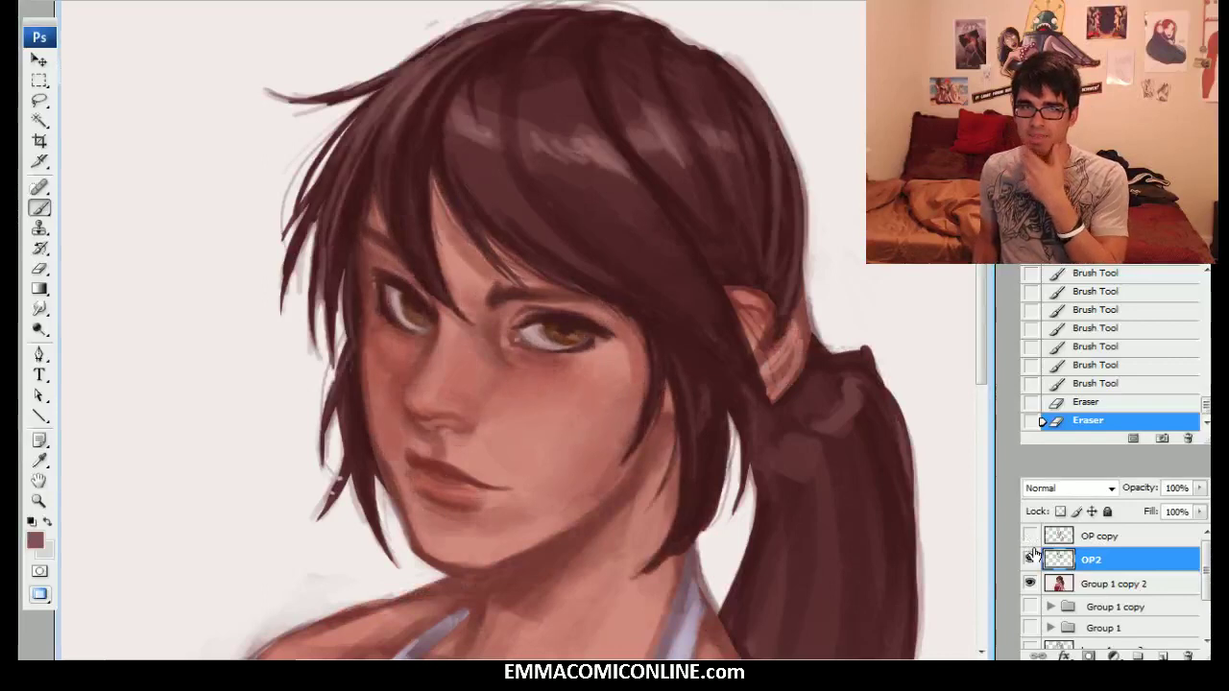
{"action": "left_click", "coordinate": [1029, 558]}
{"action": "left_click", "coordinate": [1030, 536]}
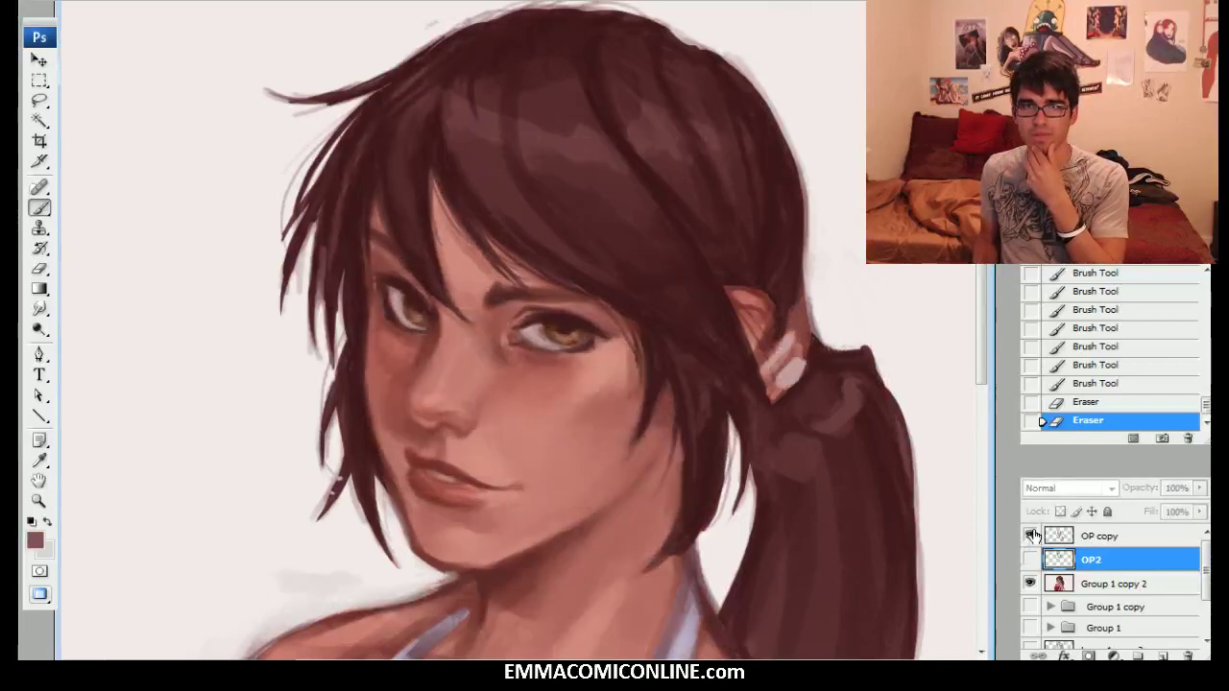
{"action": "left_click", "coordinate": [1030, 536]}
{"action": "left_click", "coordinate": [1029, 558]}
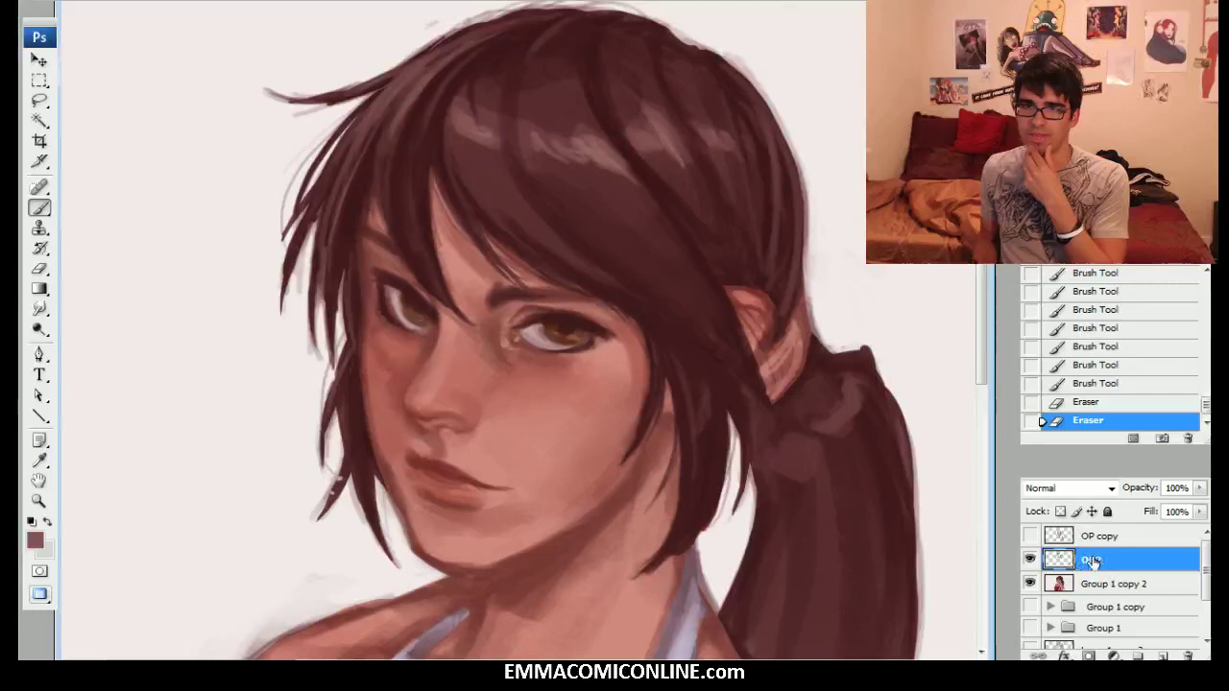
Paint dark brown strands along the hair edge beside the far eye and temple with a color sampled from the hair.
{"action": "left_click", "coordinate": [365, 323], "text": "alt"}
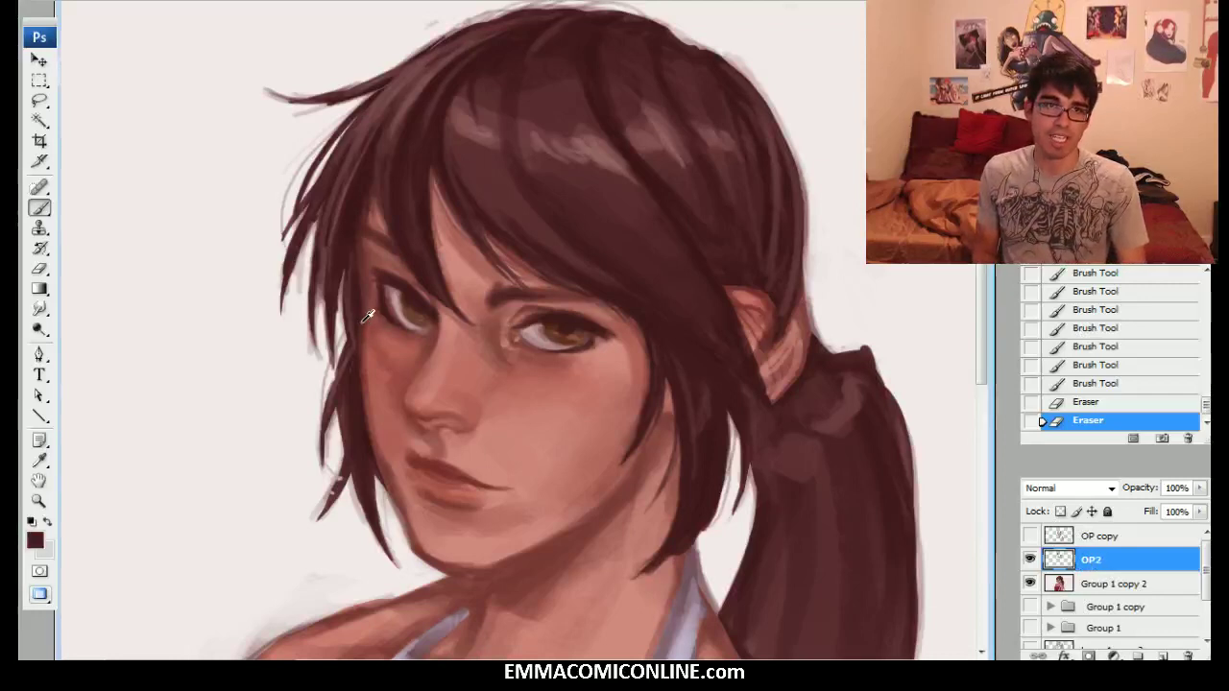
{"action": "left_click_drag", "start_coordinate": [358, 341], "coordinate": [356, 328]}
{"action": "left_click_drag", "start_coordinate": [356, 336], "coordinate": [357, 288]}
{"action": "left_click_drag", "start_coordinate": [357, 298], "coordinate": [359, 205]}
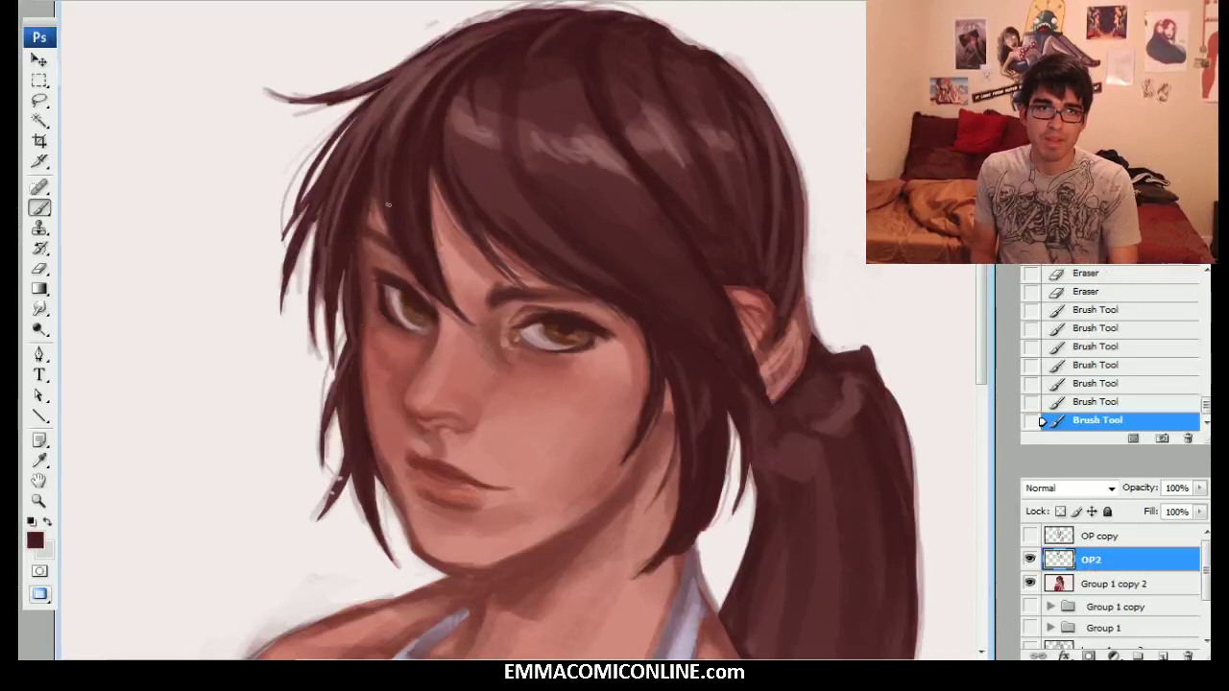
{"action": "left_click", "coordinate": [349, 234]}
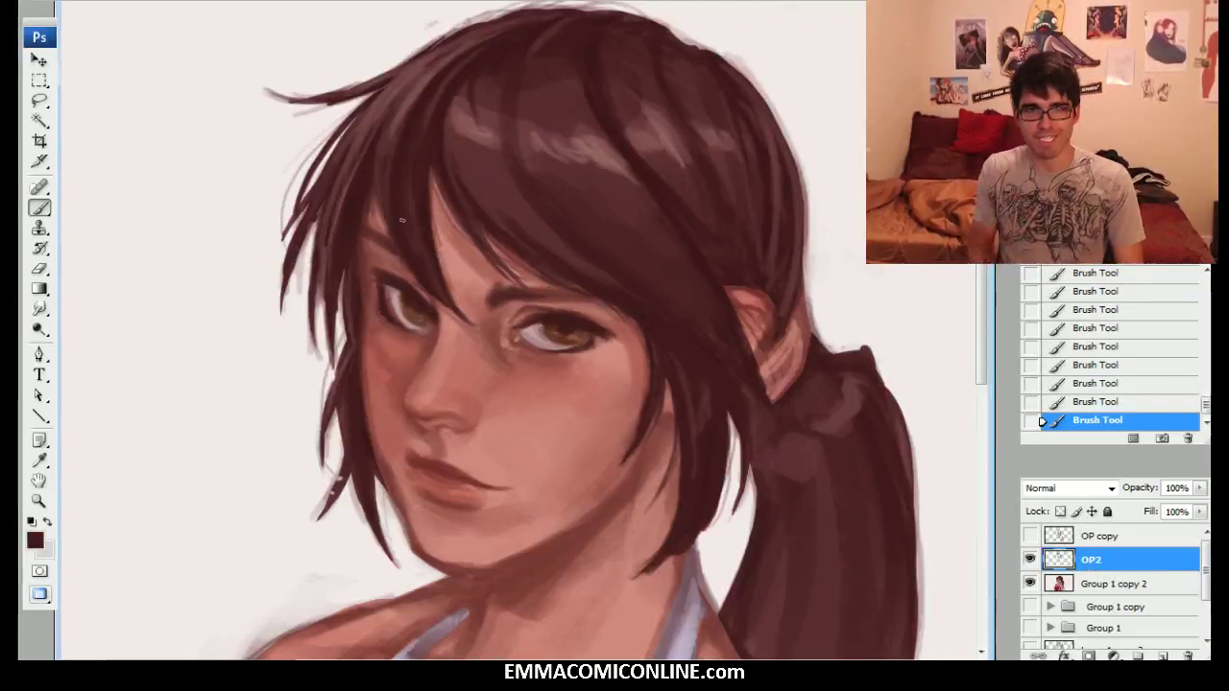
Blend the near cheek below the eye with a larger brush and skin tones sampled from the face.
{"action": "left_click", "coordinate": [650, 368], "text": "alt"}
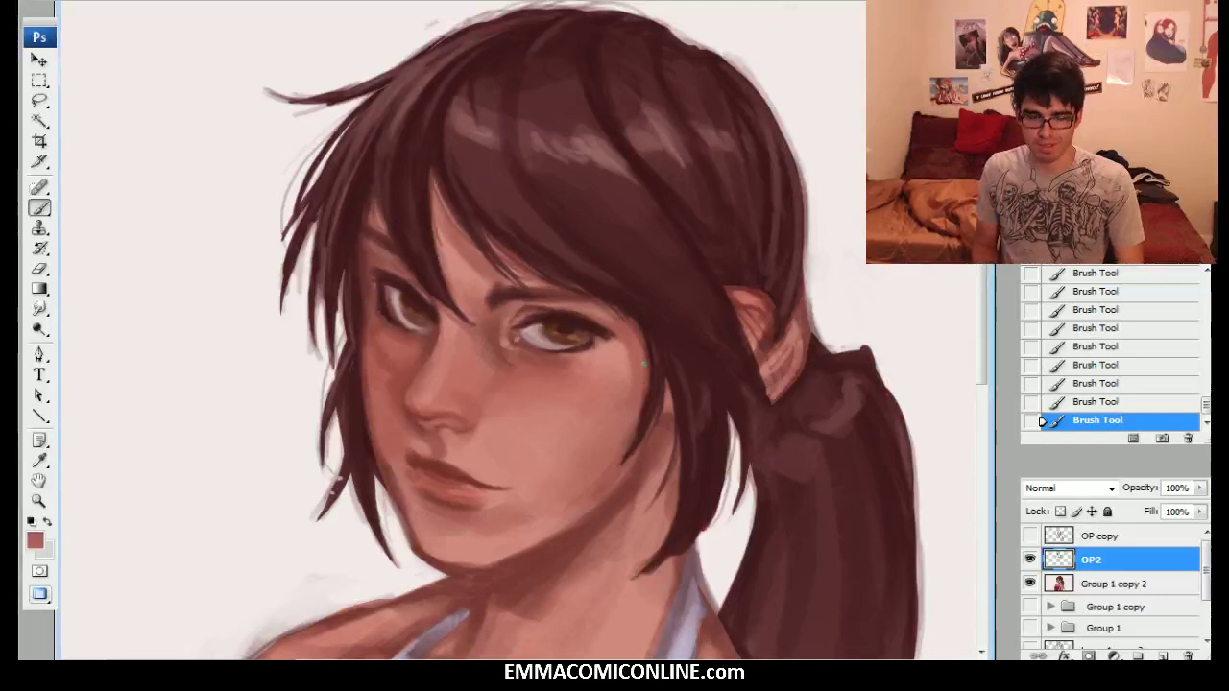
{"action": "key", "text": "bracketright"}
{"action": "key", "text": "bracketright"}
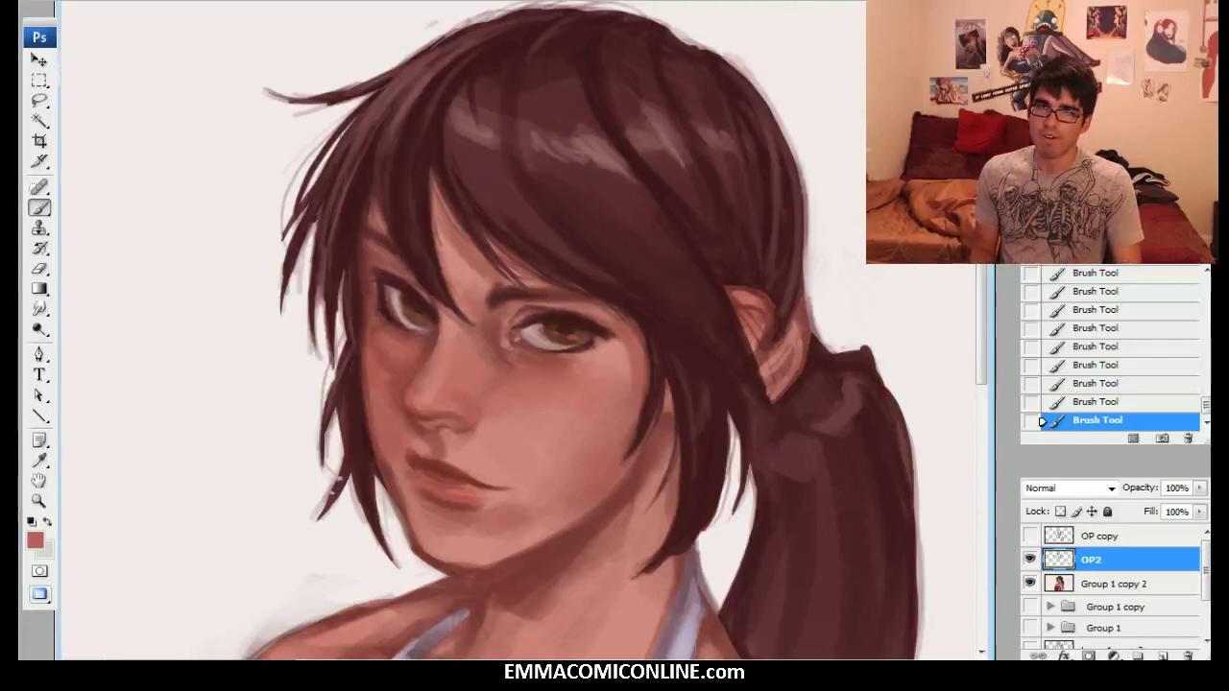
{"action": "left_click_drag", "start_coordinate": [533, 223], "coordinate": [500, 225]}
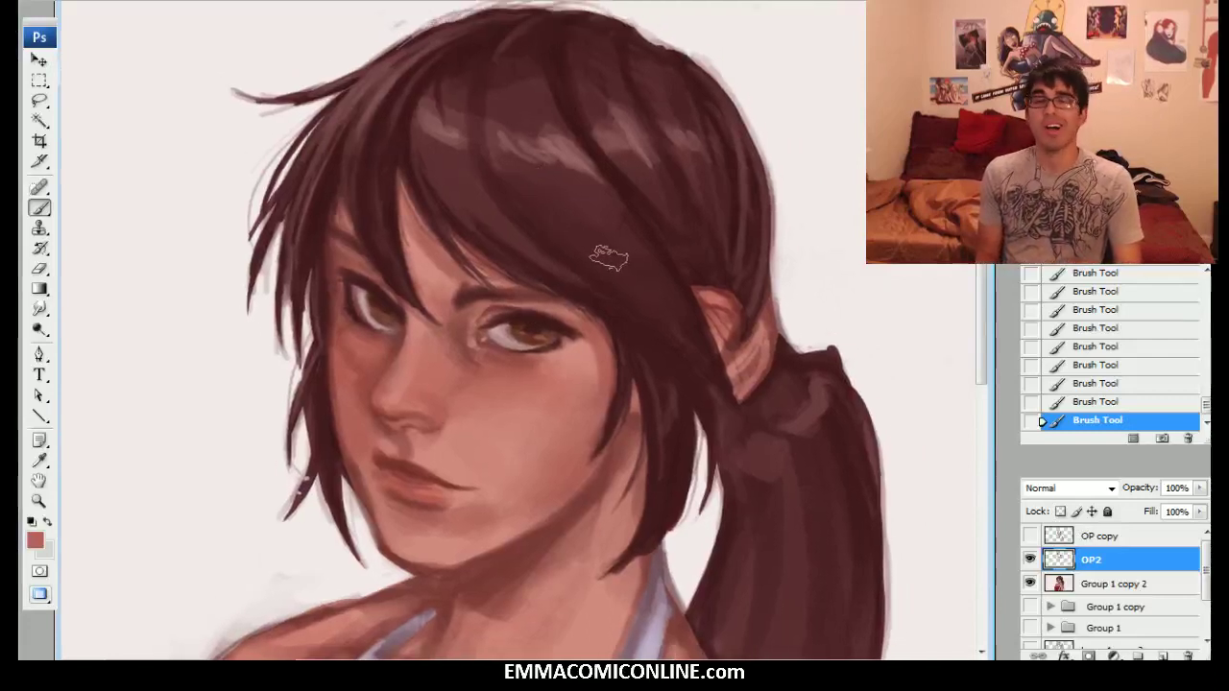
{"action": "left_click", "coordinate": [495, 447], "text": "alt"}
{"action": "left_click_drag", "start_coordinate": [522, 387], "coordinate": [464, 407]}
{"action": "left_click", "coordinate": [518, 377], "text": "alt"}
{"action": "mouse_move", "coordinate": [523, 372]}
{"action": "left_mouse_down"}
{"action": "mouse_move", "coordinate": [480, 403]}
{"action": "mouse_move", "coordinate": [489, 461]}
{"action": "left_mouse_up"}
Compare the latest cheek strokes with earlier history states and restore the most recent one.
{"action": "left_click", "coordinate": [1094, 402]}
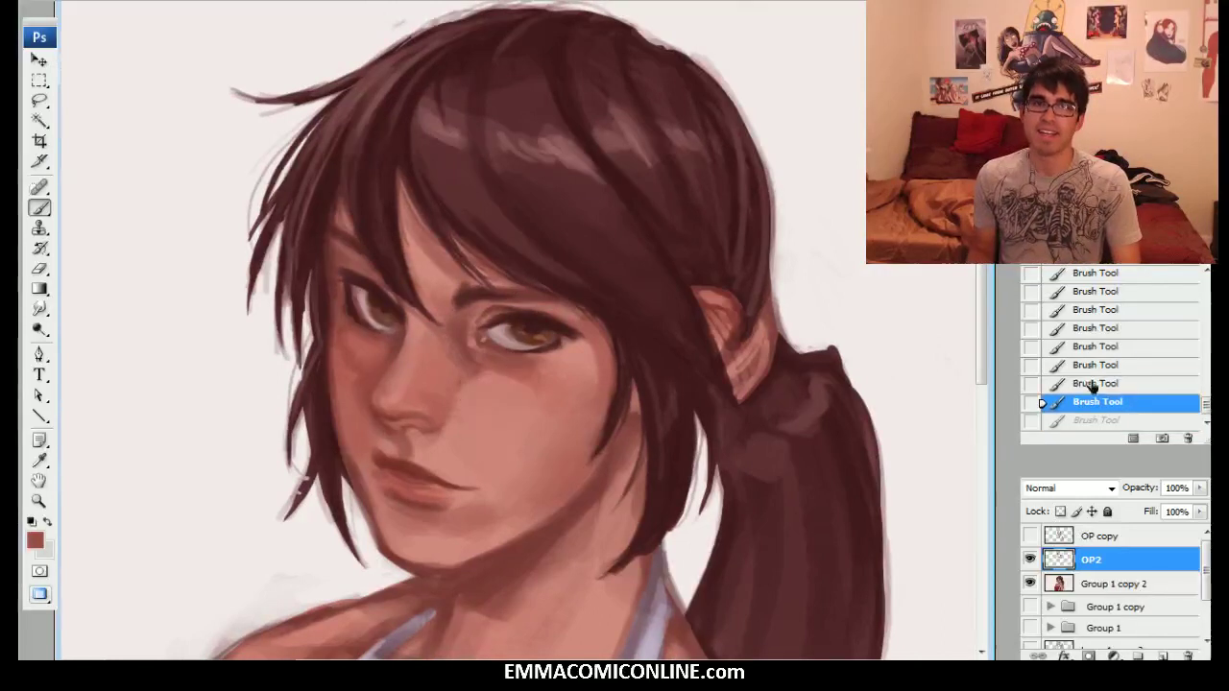
{"action": "left_click", "coordinate": [1094, 384]}
{"action": "left_click", "coordinate": [1092, 366]}
{"action": "left_click", "coordinate": [1092, 386]}
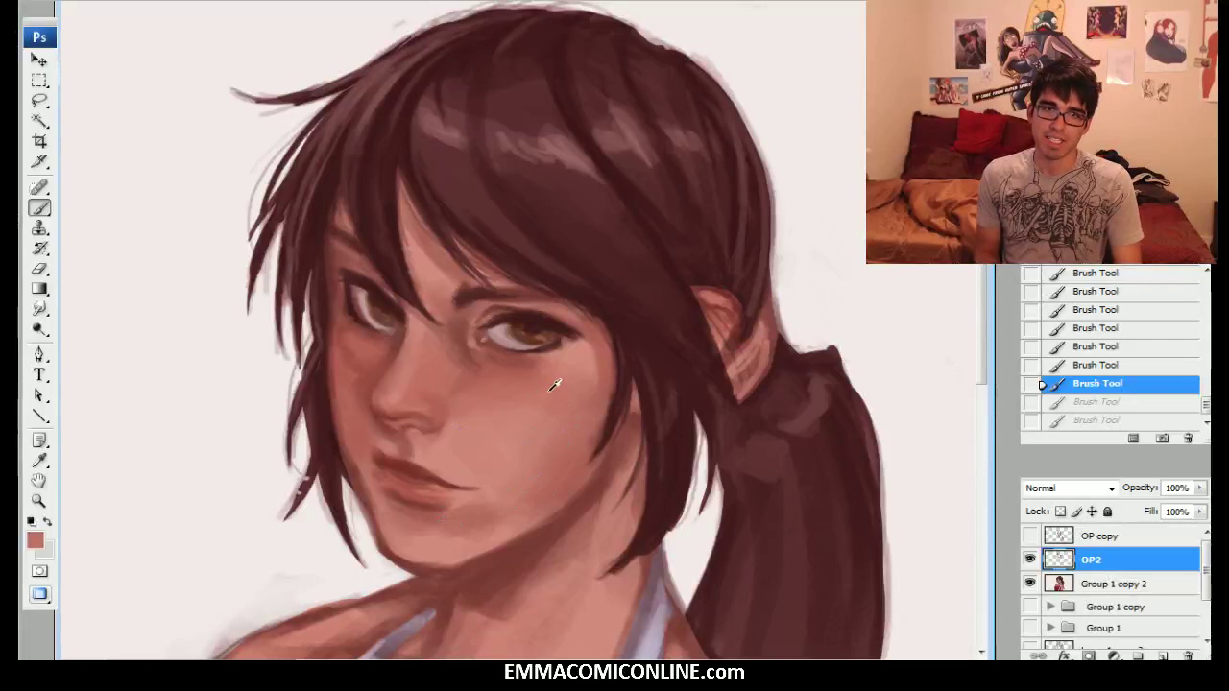
{"action": "key", "text": "ctrl+shift+z"}
{"action": "key", "text": "ctrl+shift+z"}
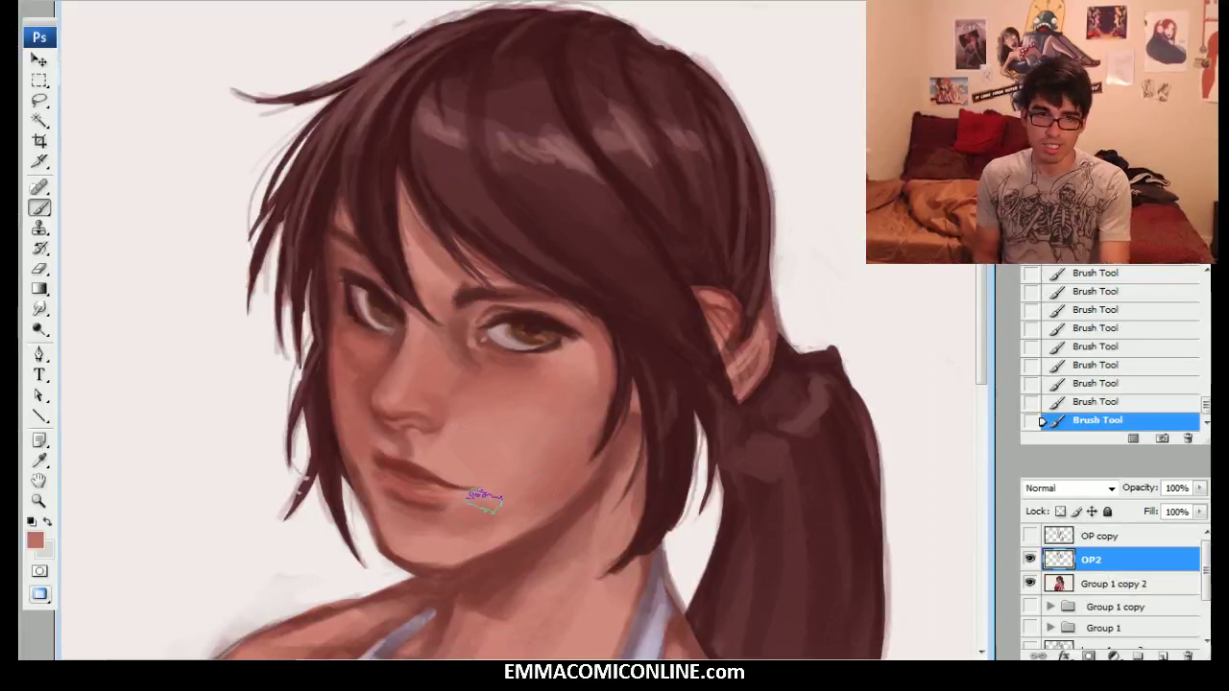
Try a light skin tone around the corner of the mouth and roll back the last five brush strokes.
{"action": "left_click", "coordinate": [452, 481], "text": "alt"}
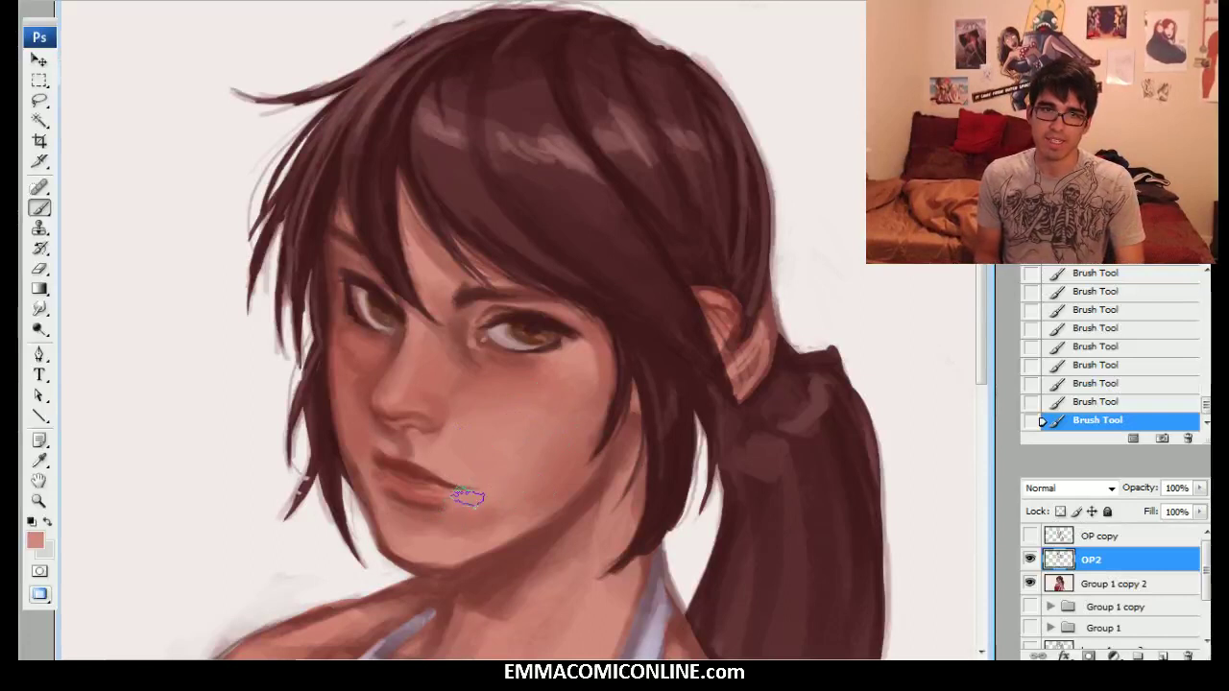
{"action": "left_click", "coordinate": [1109, 331]}
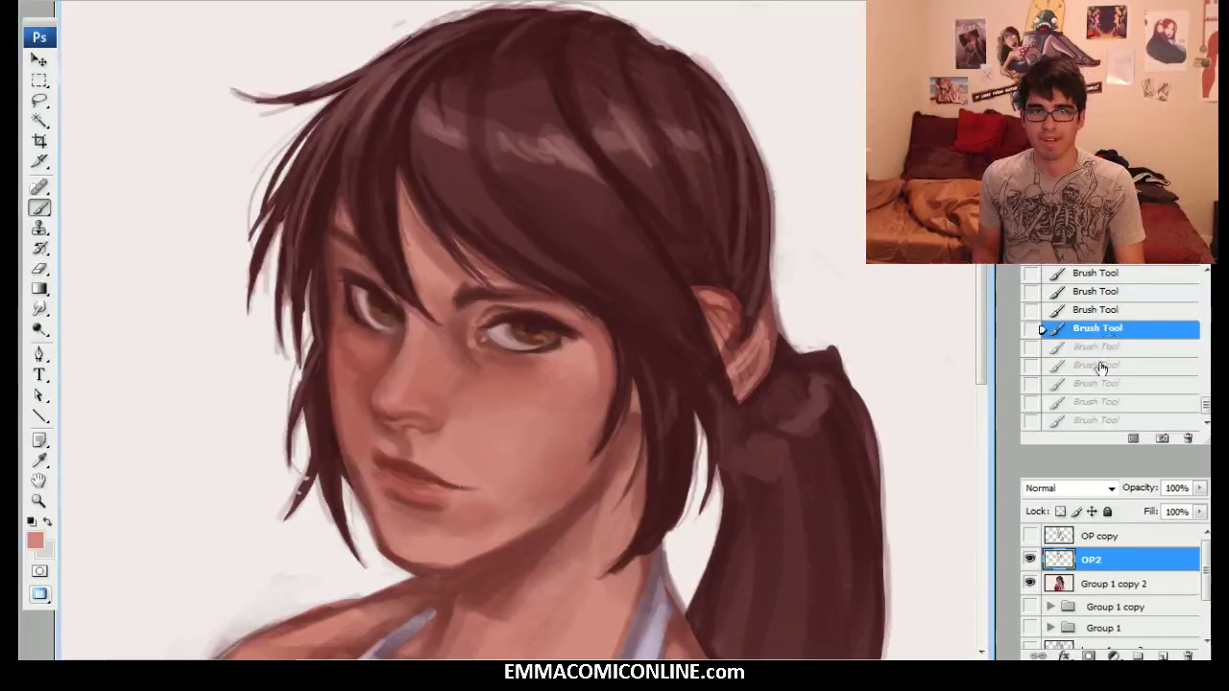
{"action": "scroll", "coordinate": [1158, 340], "scroll_direction": "up", "scroll_amount": 2}
{"action": "left_click", "coordinate": [1158, 334]}
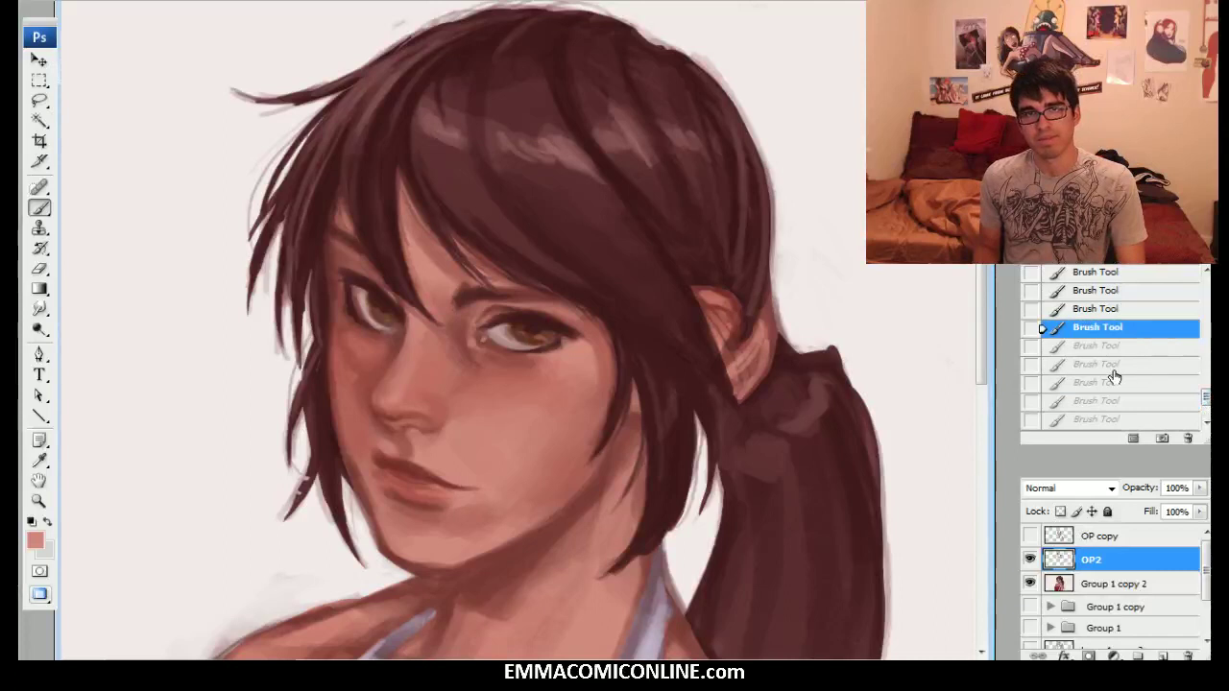
Paint a hint of teeth between the lips in pale pink sampled below the near eye, and darken the hair edge beside the far cheek.
{"action": "left_click", "coordinate": [500, 344], "text": "alt"}
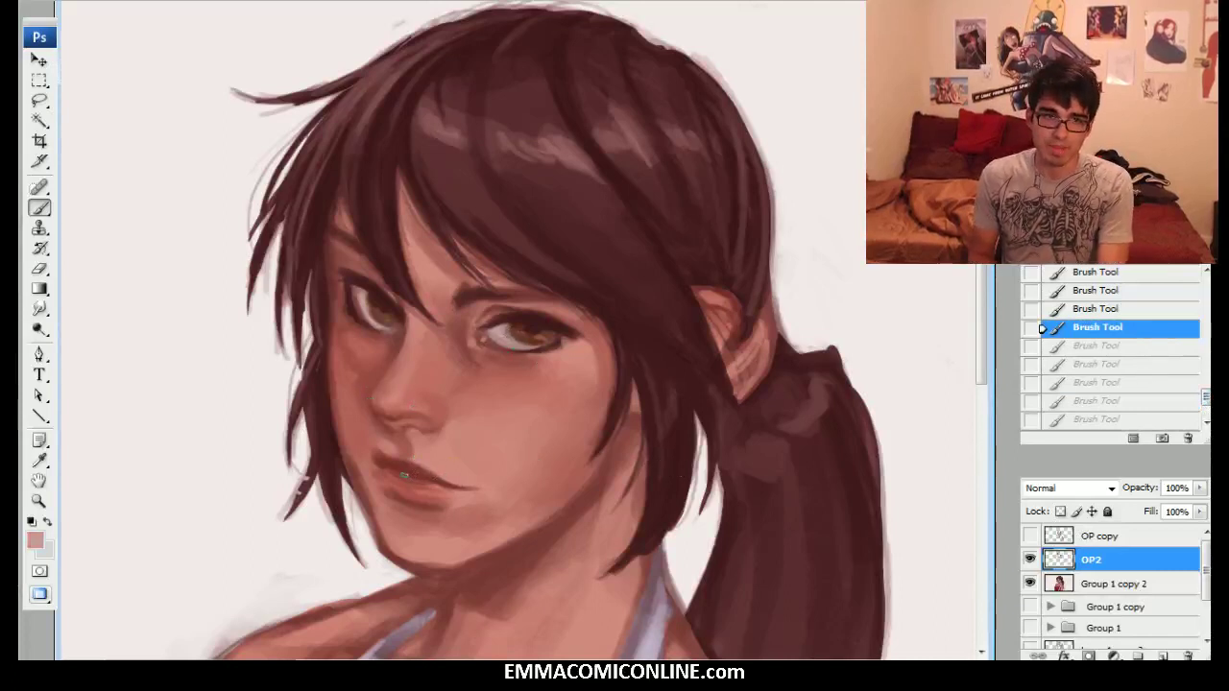
{"action": "left_click_drag", "start_coordinate": [398, 471], "coordinate": [407, 473]}
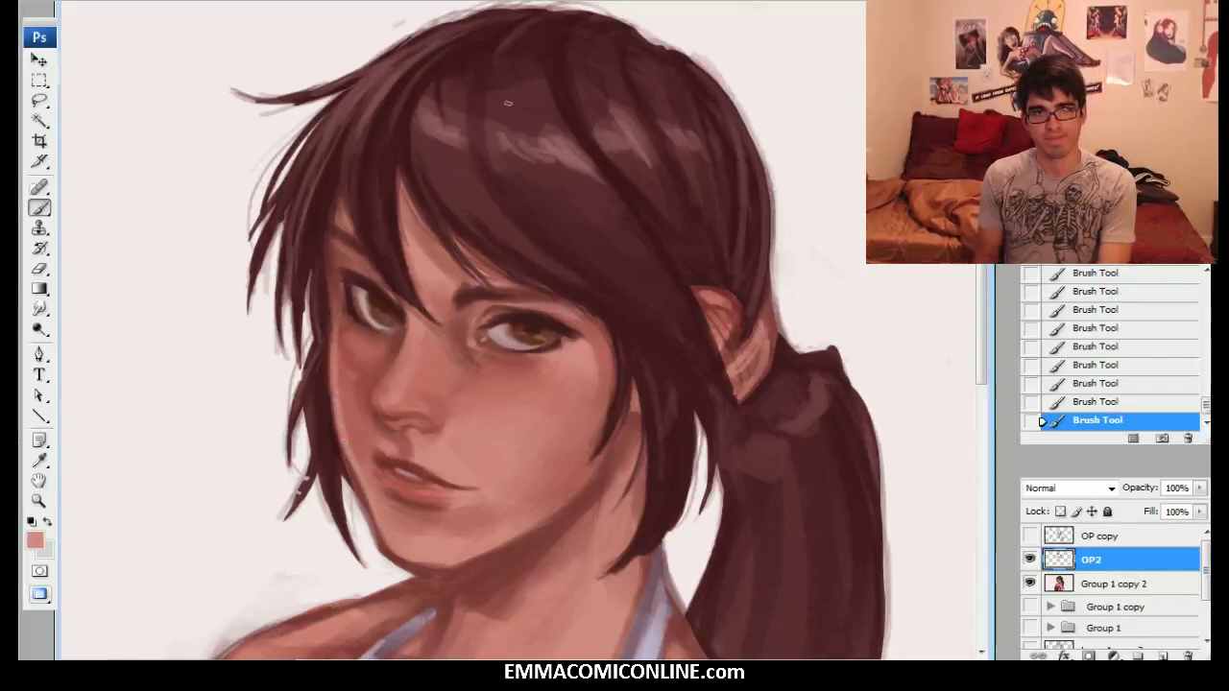
{"action": "left_click", "coordinate": [334, 469], "text": "alt"}
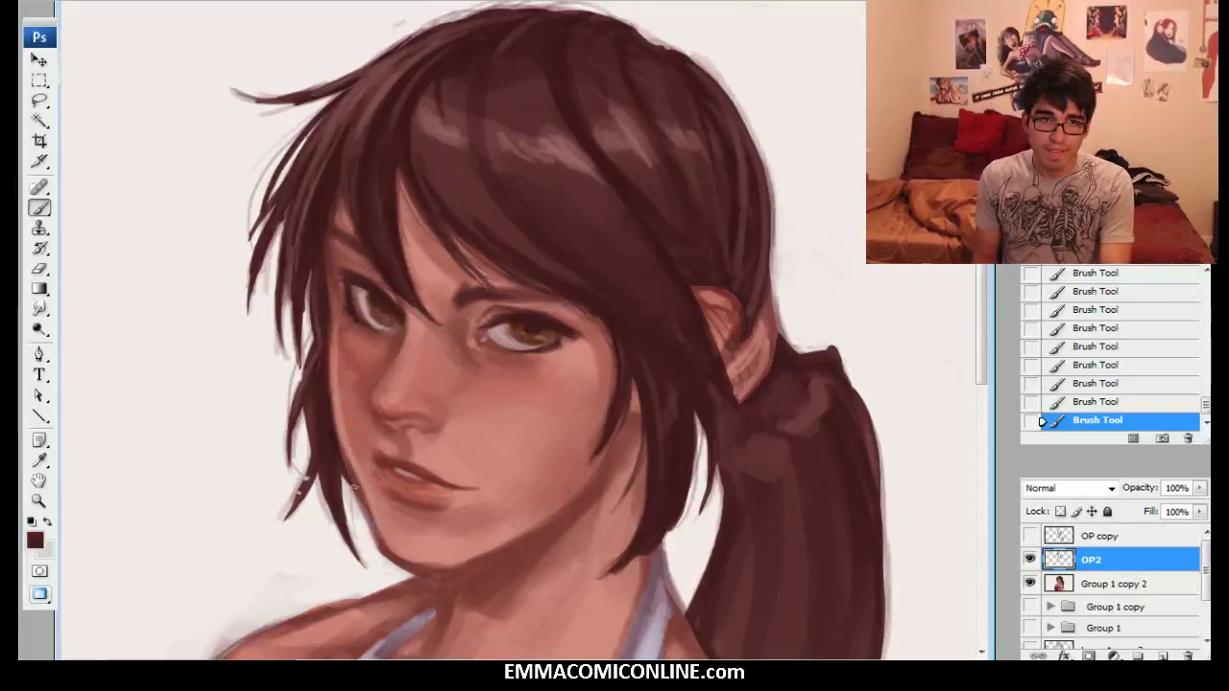
{"action": "left_click_drag", "start_coordinate": [324, 337], "coordinate": [328, 328]}
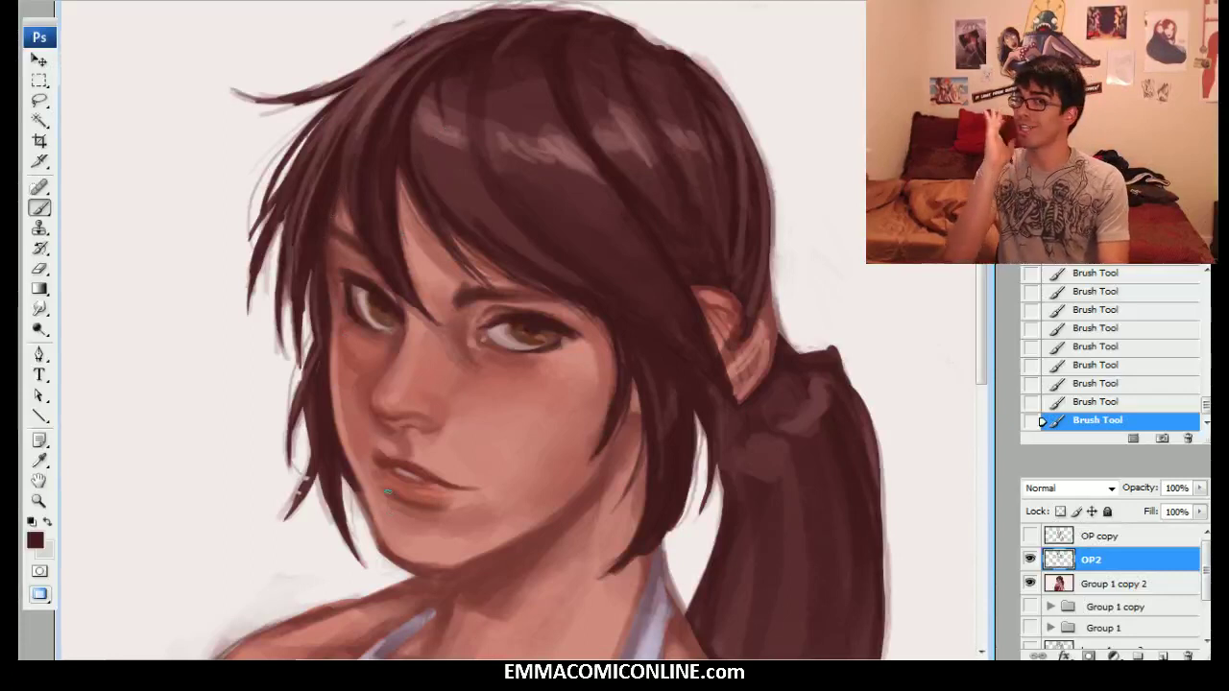
Sample the far cheek's skin tone and shift the foreground color to the red #b84e4e.
{"action": "left_click", "coordinate": [344, 441], "text": "alt"}
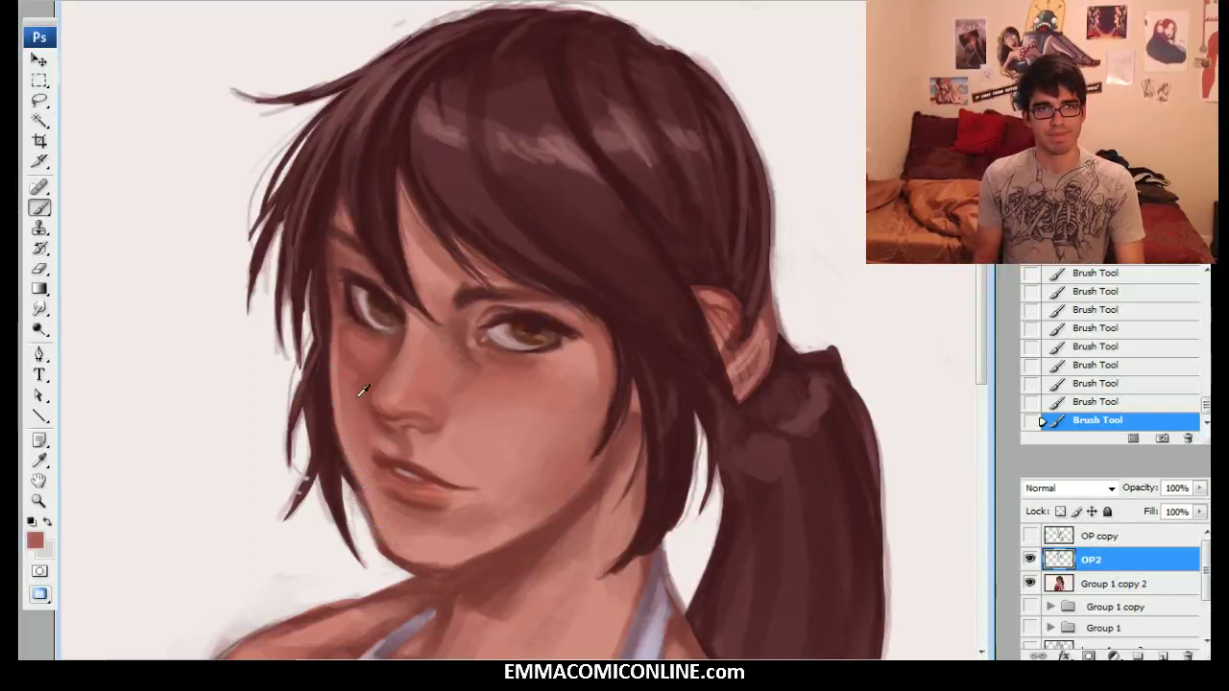
{"action": "left_click", "coordinate": [36, 541]}
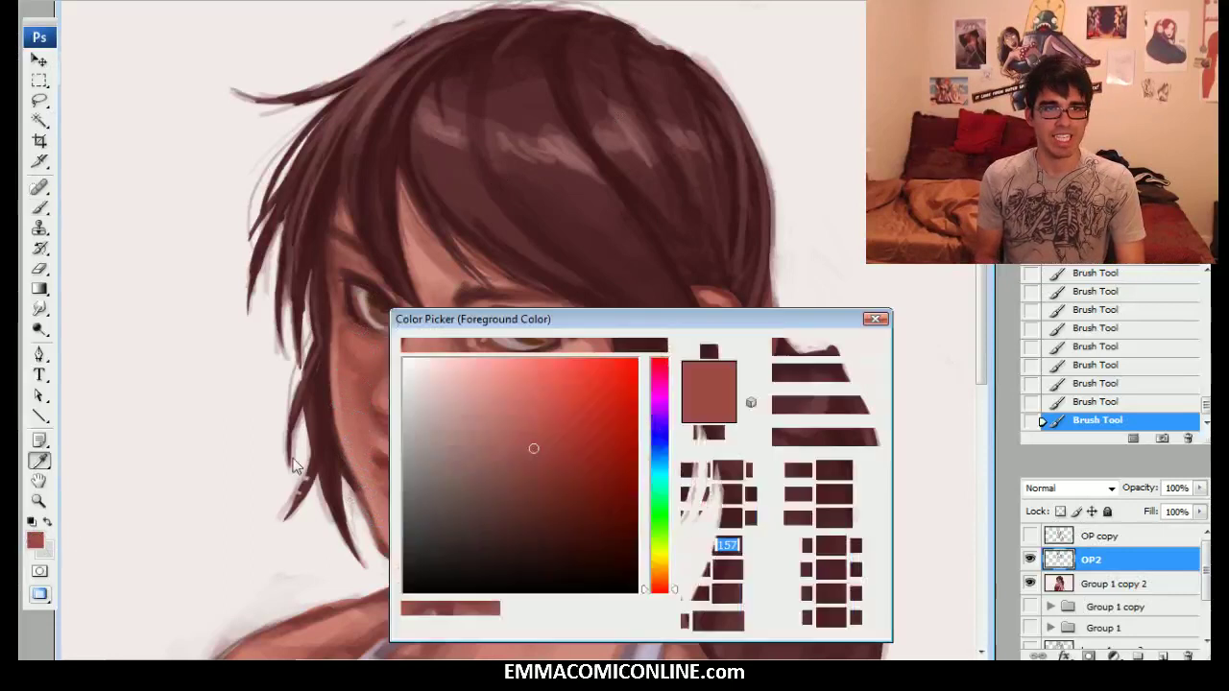
{"action": "left_click_drag", "start_coordinate": [674, 384], "coordinate": [675, 357]}
{"action": "left_click_drag", "start_coordinate": [543, 429], "coordinate": [539, 423]}
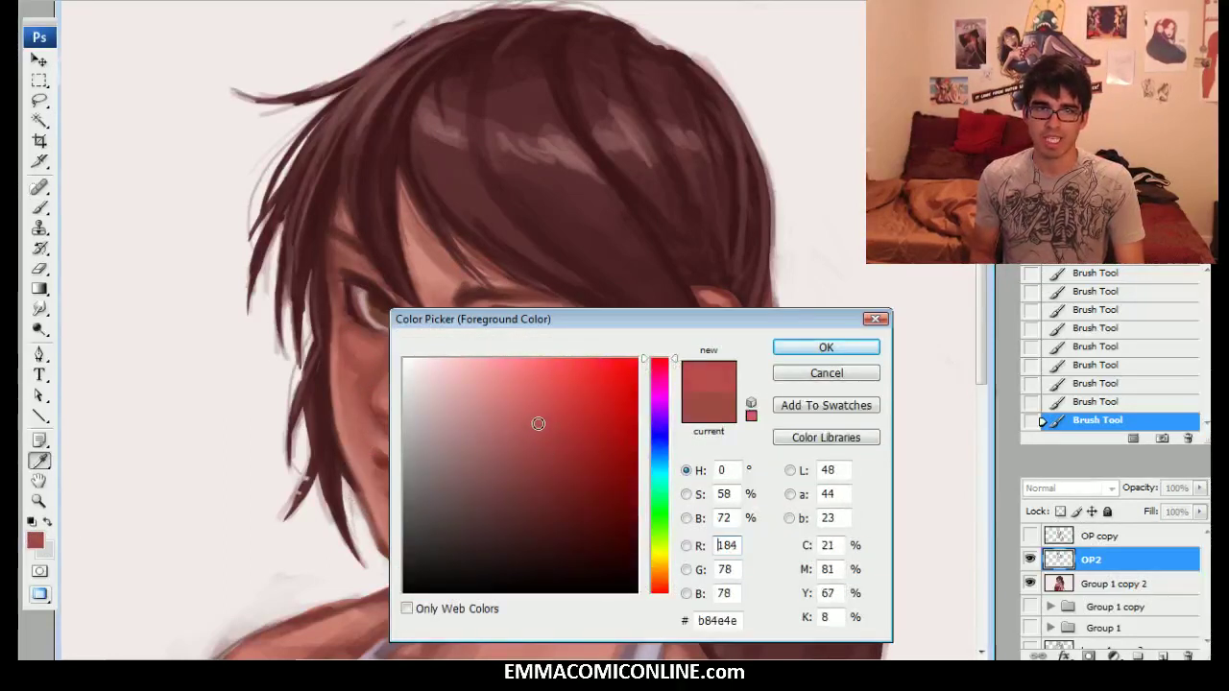
{"action": "left_click", "coordinate": [786, 349]}
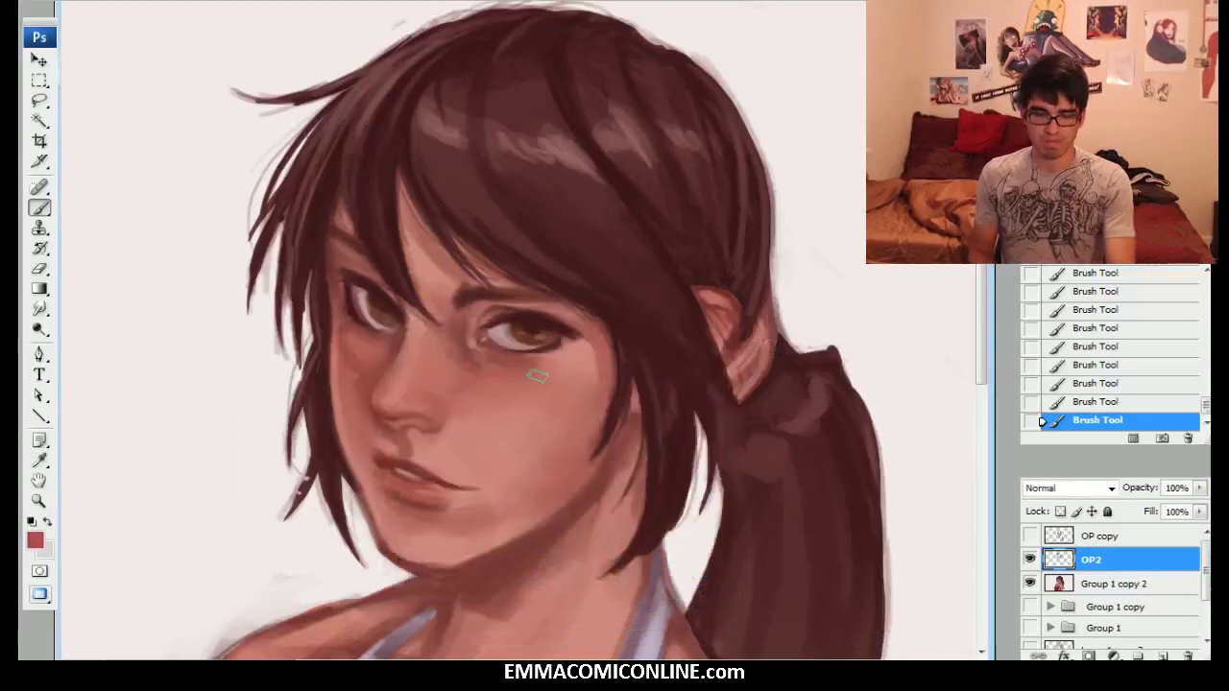
Enlarge the brush and paint a rosy blush across the near cheek, blending it with sampled cheek tones.
{"action": "key", "text": "bracketright"}
{"action": "key", "text": "bracketright"}
{"action": "key", "text": "bracketright"}
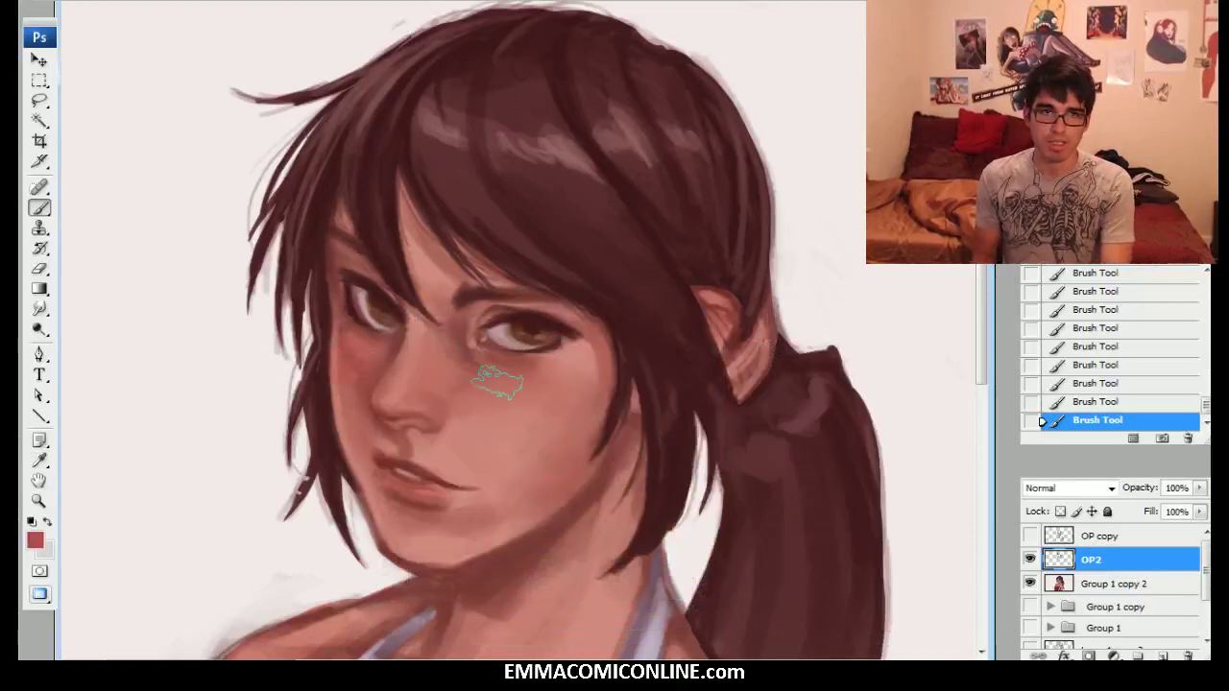
{"action": "left_click", "coordinate": [489, 390], "text": "alt"}
{"action": "left_click_drag", "start_coordinate": [506, 398], "coordinate": [530, 387]}
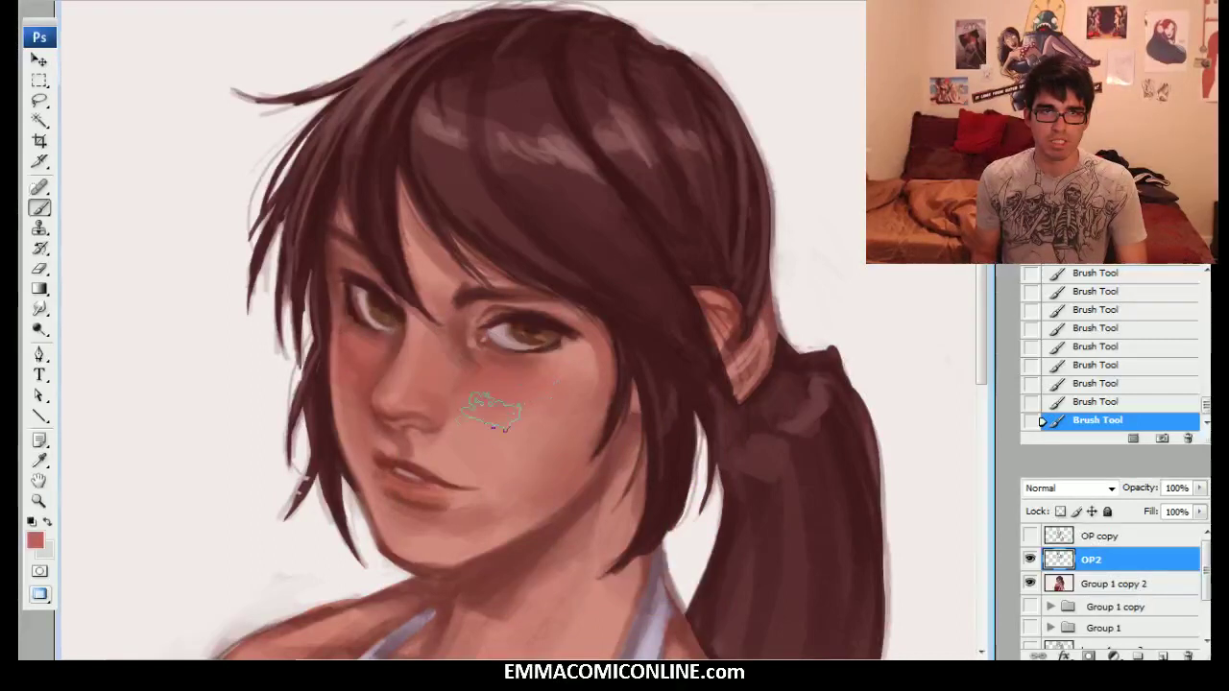
{"action": "left_click", "coordinate": [543, 395], "text": "alt"}
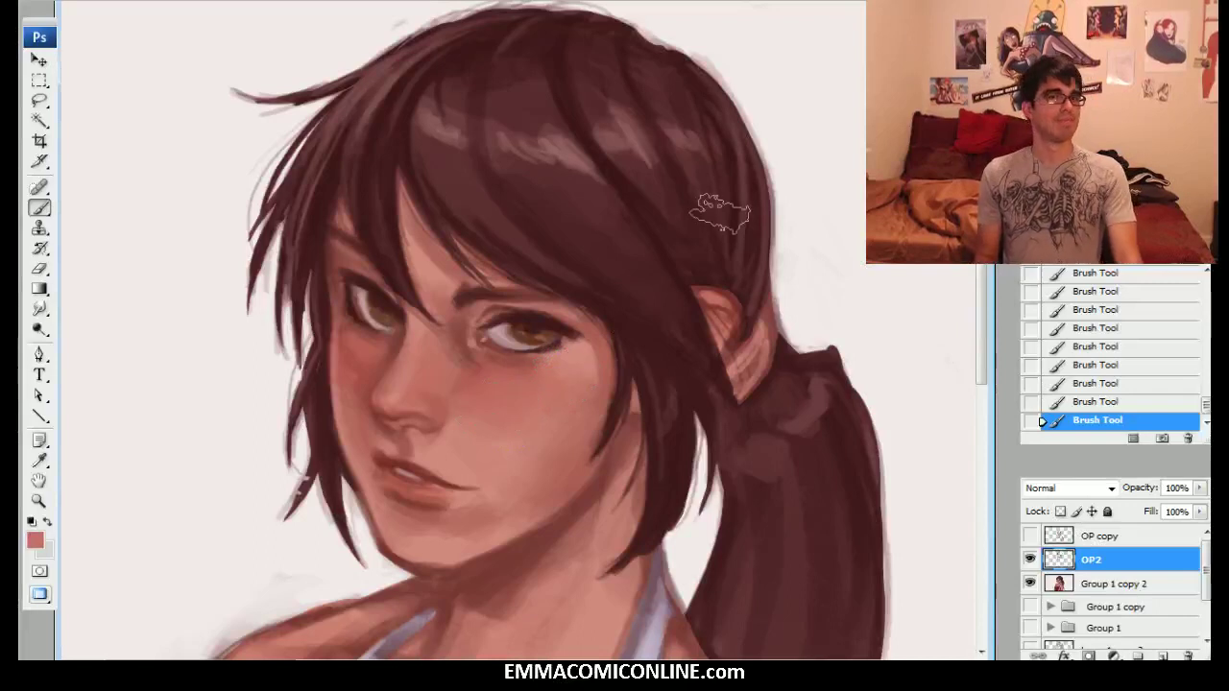
Roll back the last two strokes and repaint the blush on the far cheek with a sampled red.
{"action": "left_click", "coordinate": [363, 384], "text": "alt"}
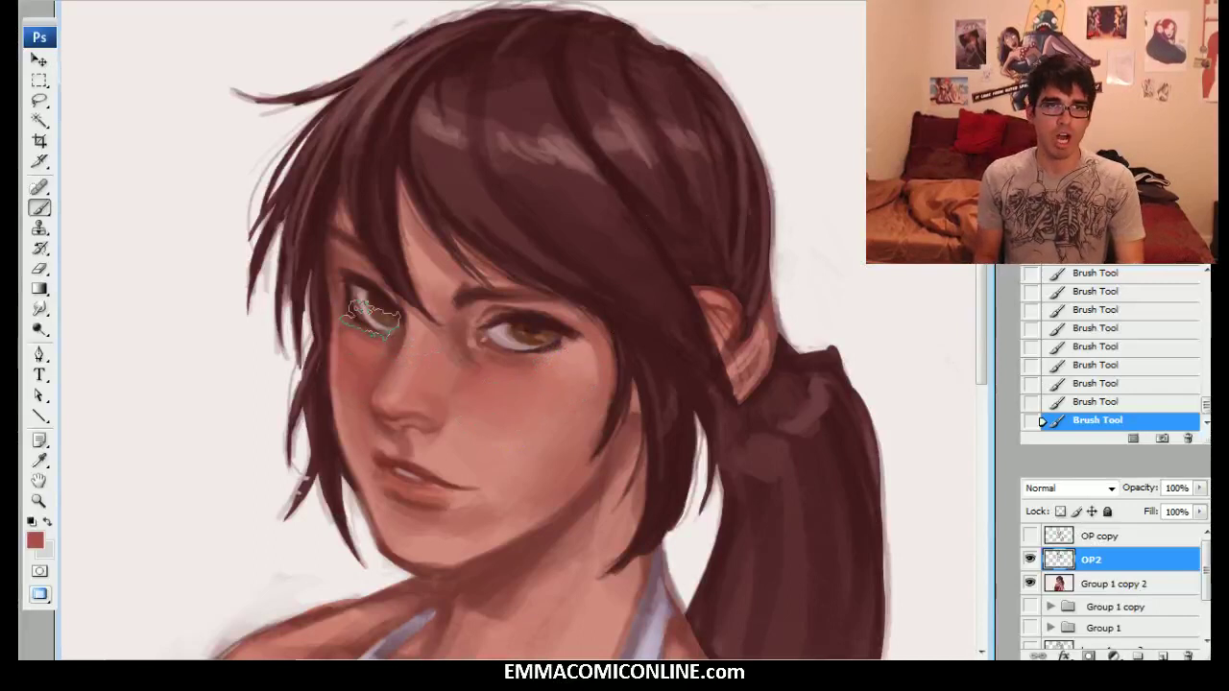
{"action": "left_click", "coordinate": [1068, 387]}
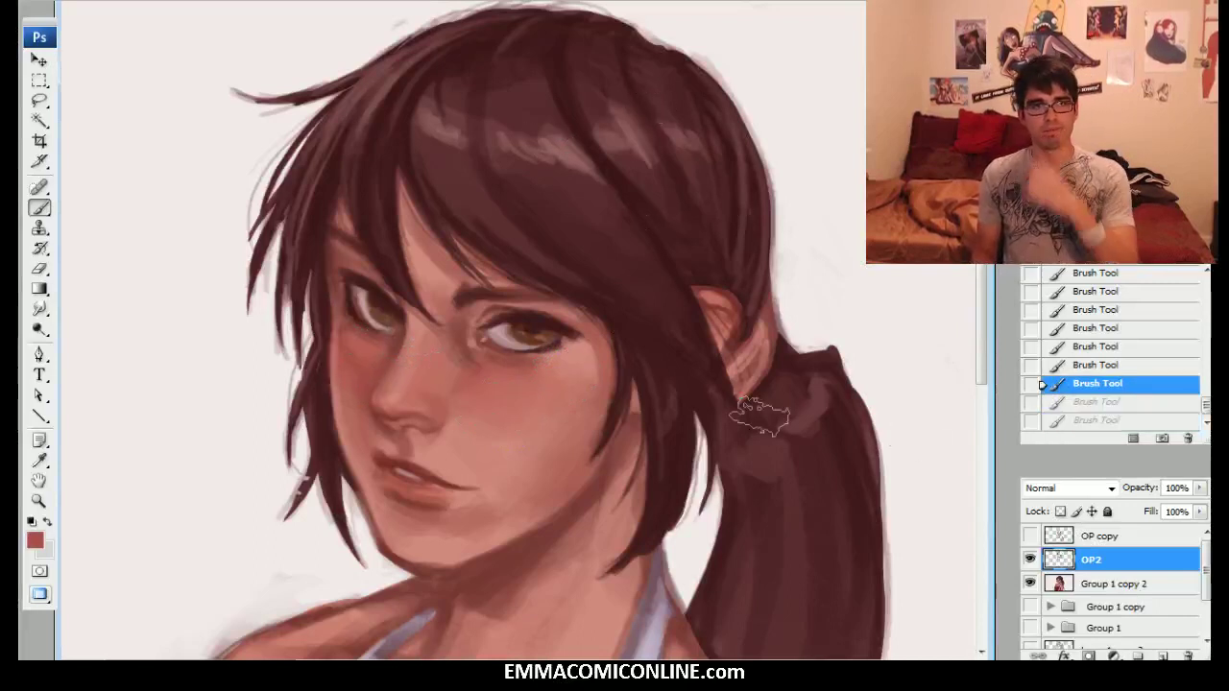
{"action": "left_click_drag", "start_coordinate": [355, 377], "coordinate": [374, 348]}
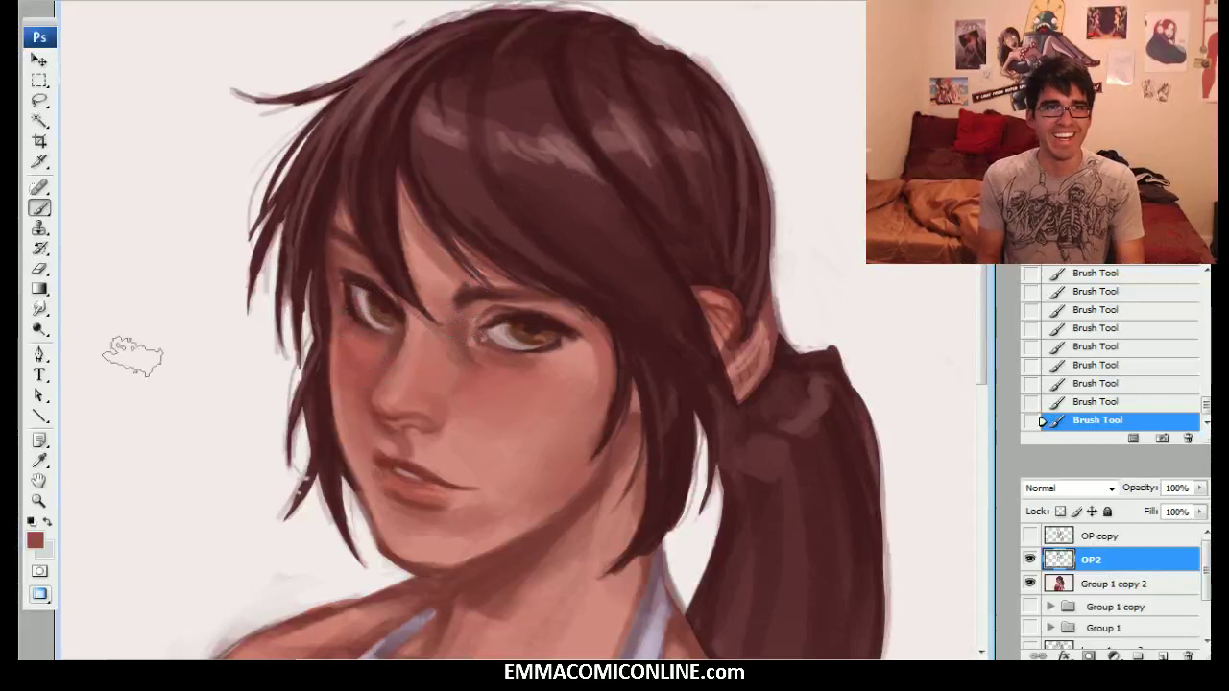
Set the foreground color to the muted reddish brown #874743 for shading the face.
{"action": "left_click", "coordinate": [34, 540]}
{"action": "left_click_drag", "start_coordinate": [561, 471], "coordinate": [545, 481]}
{"action": "left_click", "coordinate": [784, 348]}
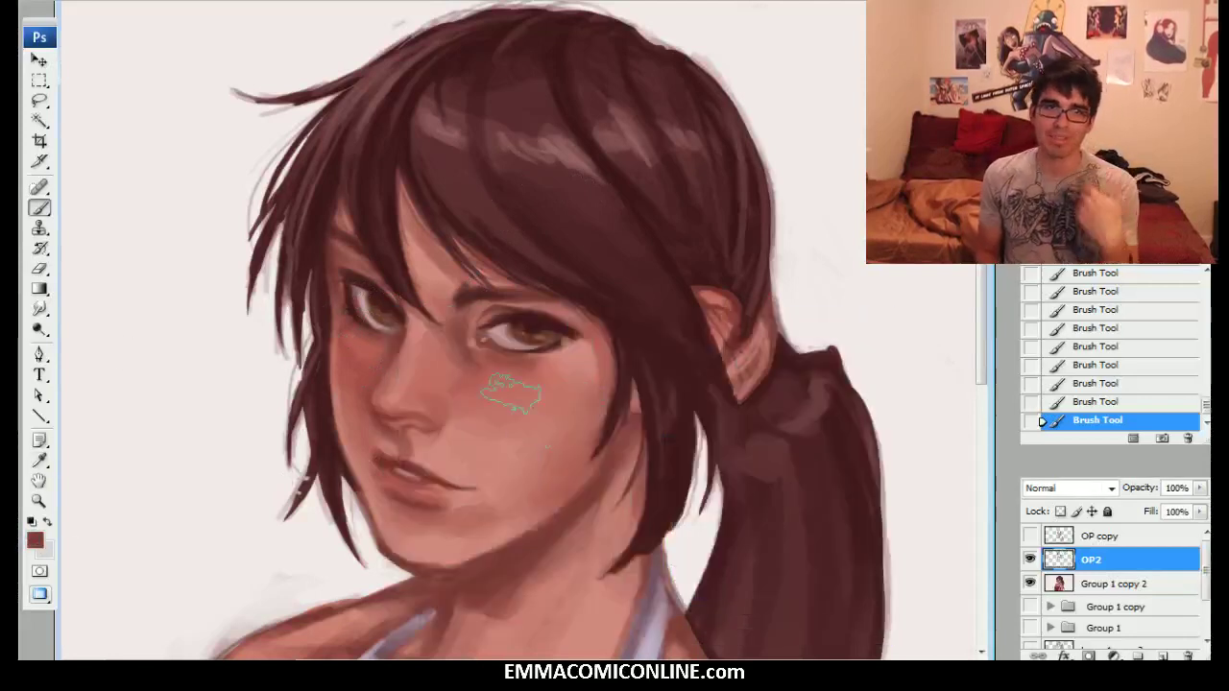
Set the foreground color to #883d39, add small strokes on the face, and compare them with the history state two strokes back.
{"action": "left_click", "coordinate": [35, 540]}
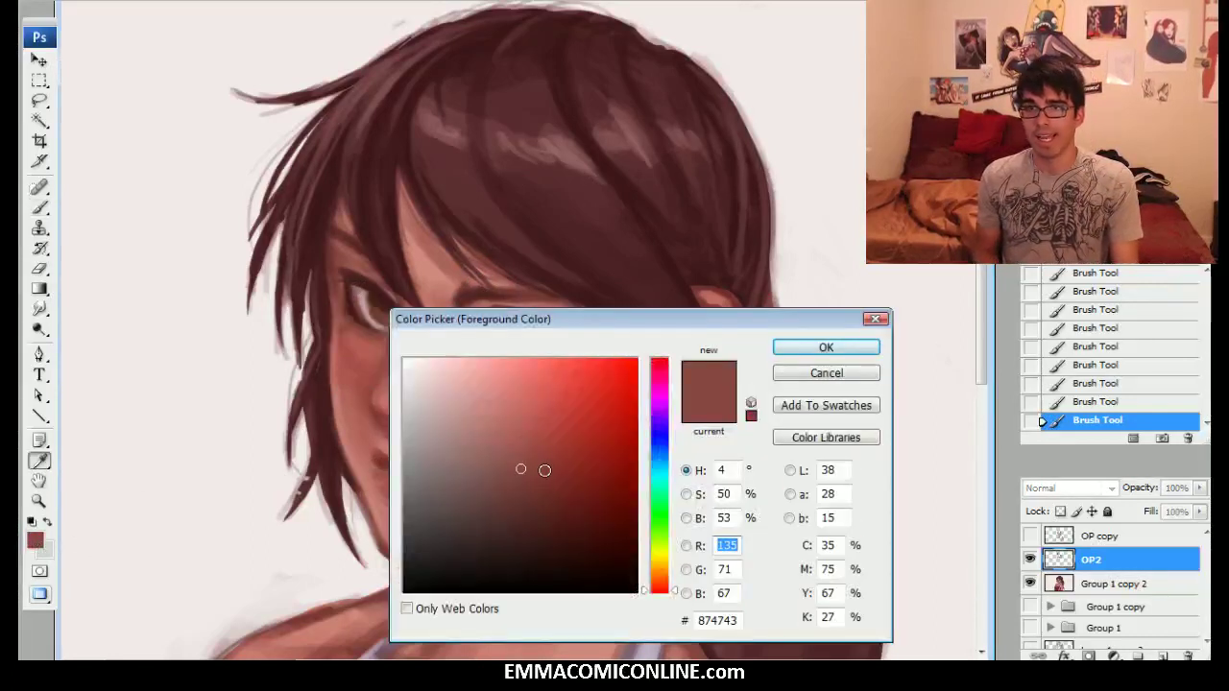
{"action": "left_click", "coordinate": [540, 467]}
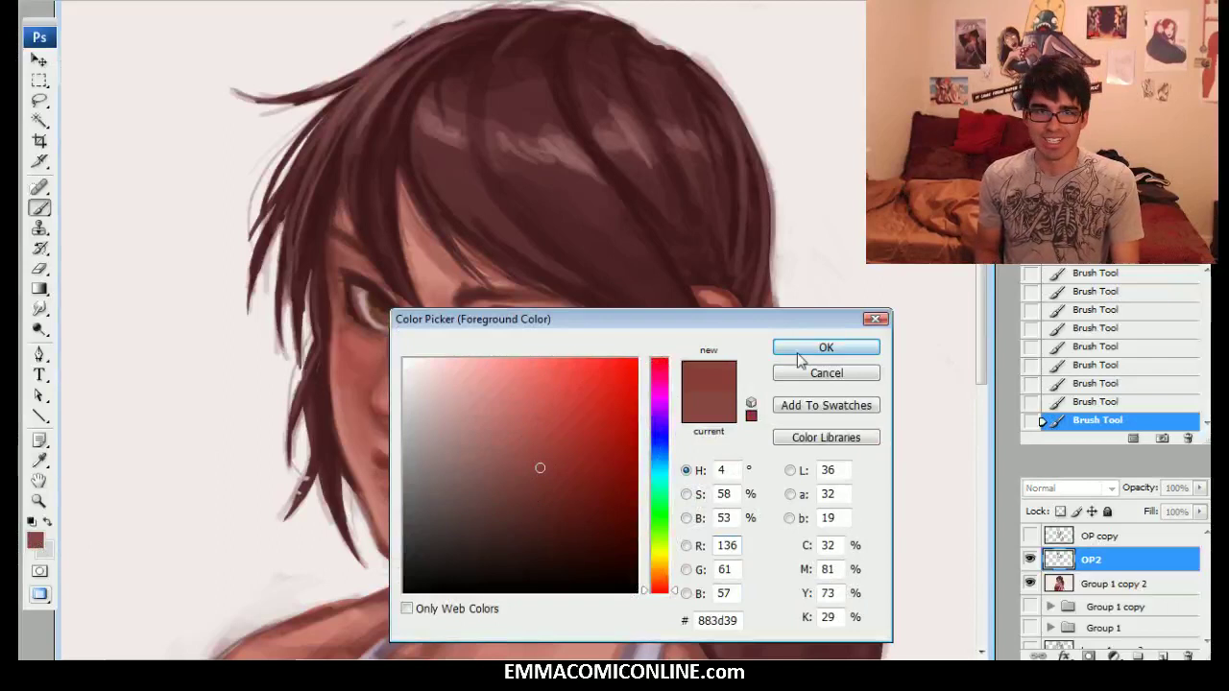
{"action": "left_click", "coordinate": [789, 346]}
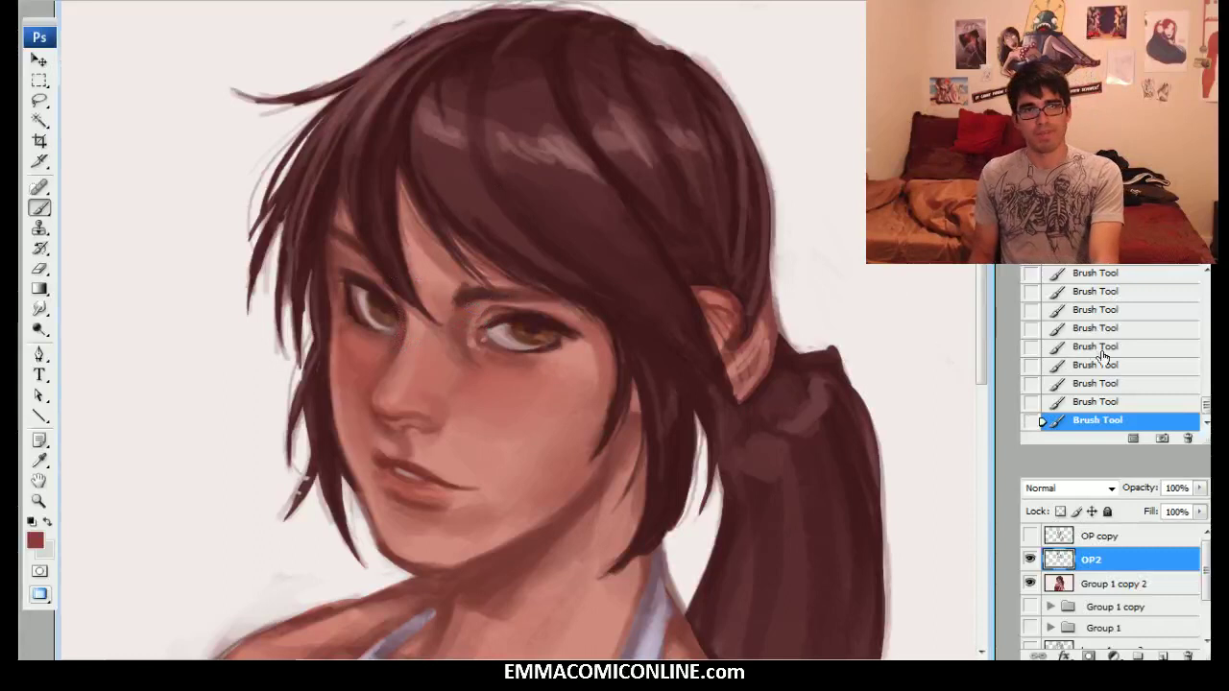
{"action": "left_click", "coordinate": [1099, 385]}
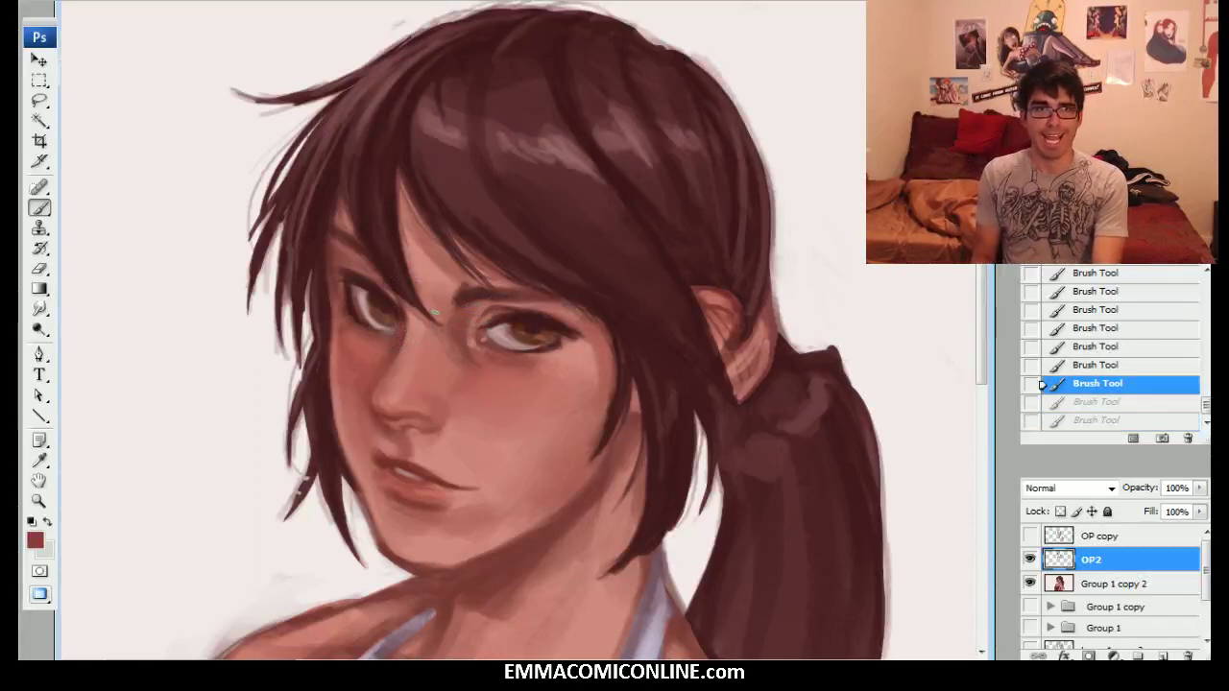
{"action": "left_click_drag", "start_coordinate": [1042, 385], "coordinate": [1041, 421]}
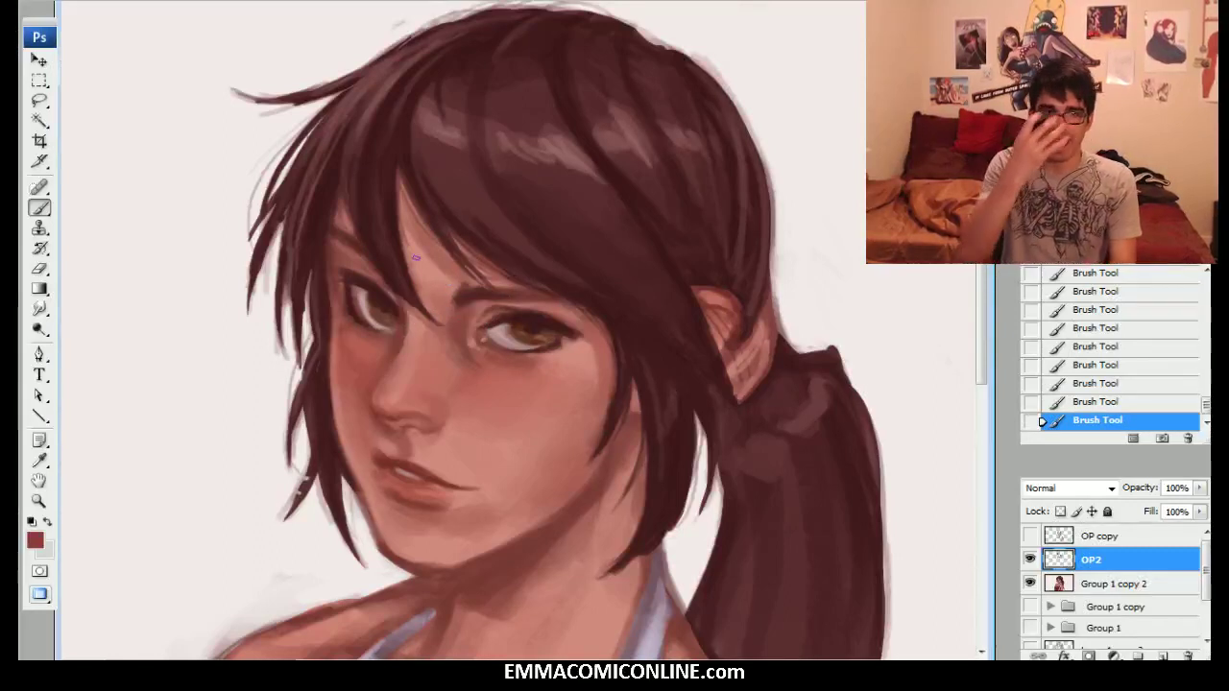
Set the foreground color to the more saturated red #8a322d.
{"action": "left_click", "coordinate": [34, 540]}
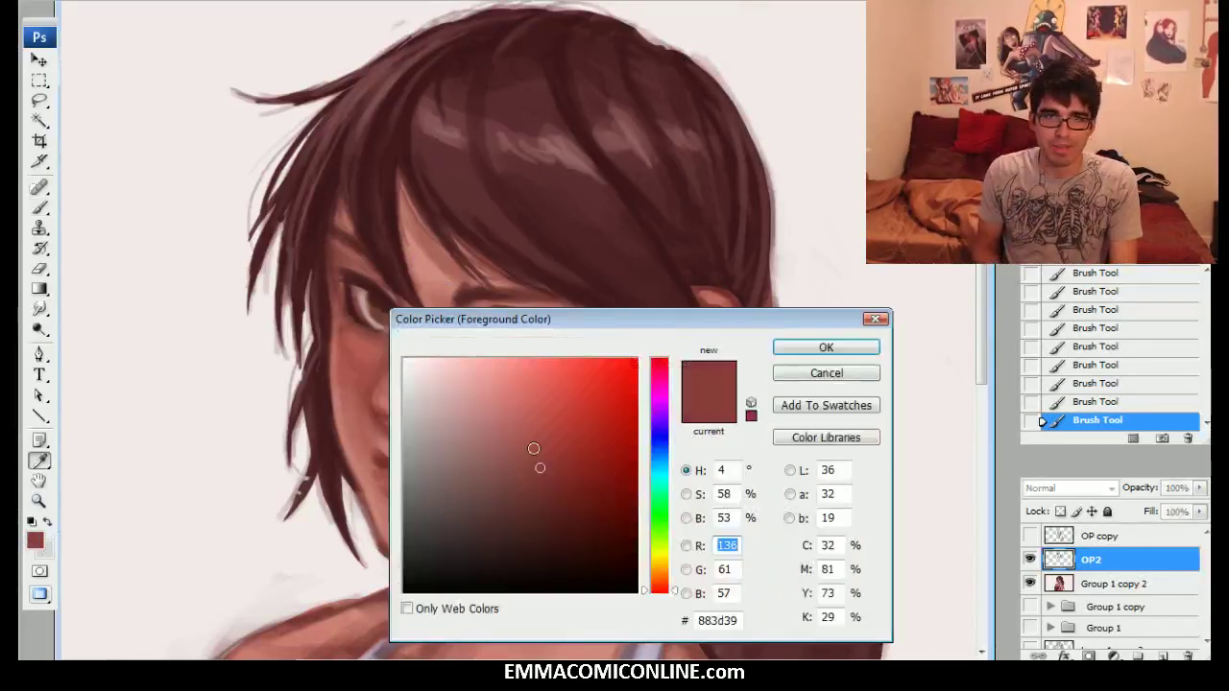
{"action": "left_click_drag", "start_coordinate": [542, 454], "coordinate": [562, 465]}
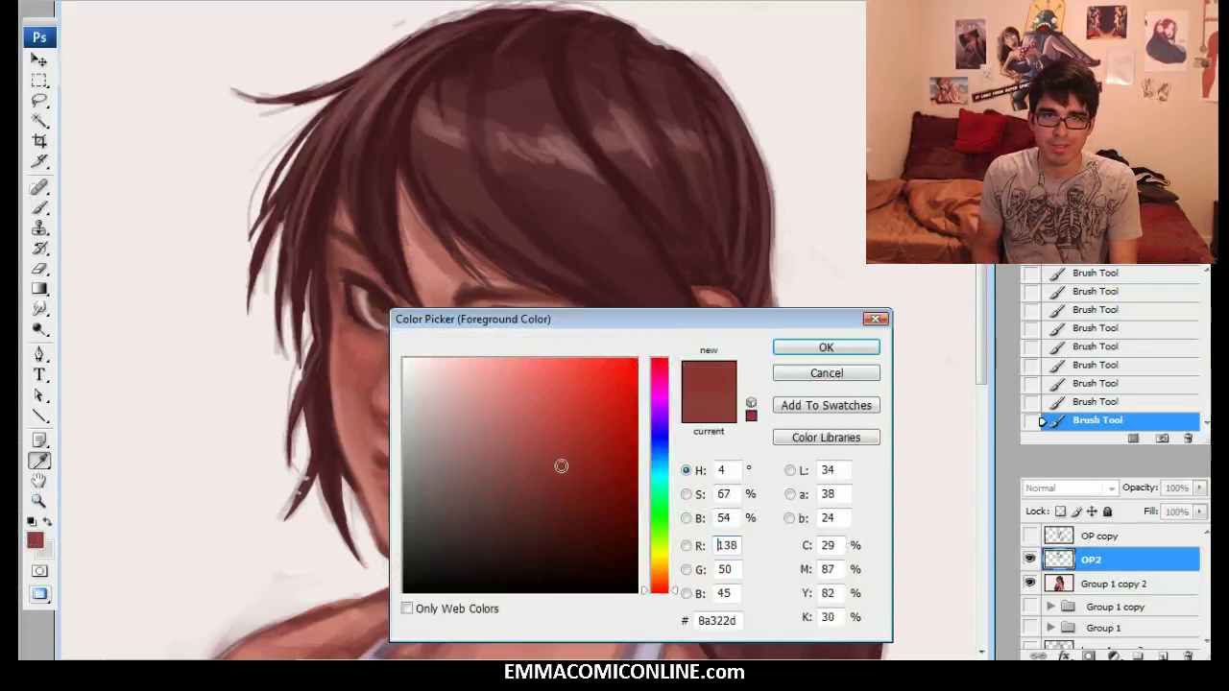
{"action": "left_click", "coordinate": [811, 347]}
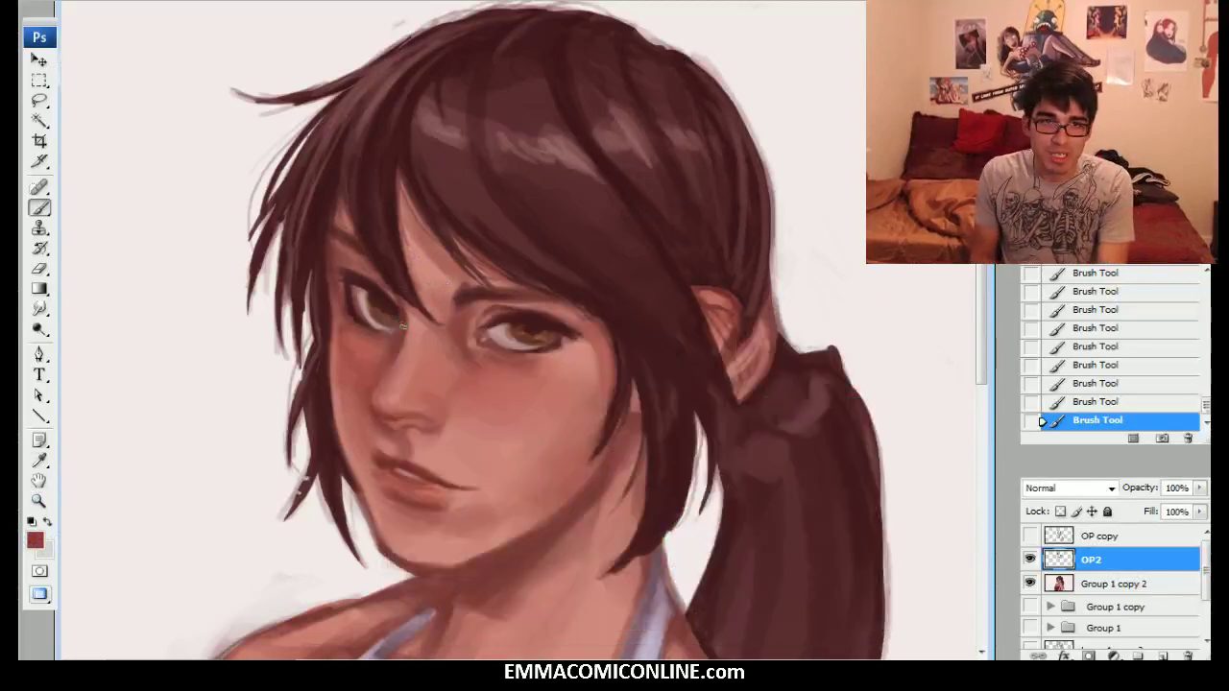
Touch up the hair strand over the nose bridge with sampled dark browns and compare the result with an earlier history state.
{"action": "left_click", "coordinate": [400, 303], "text": "alt"}
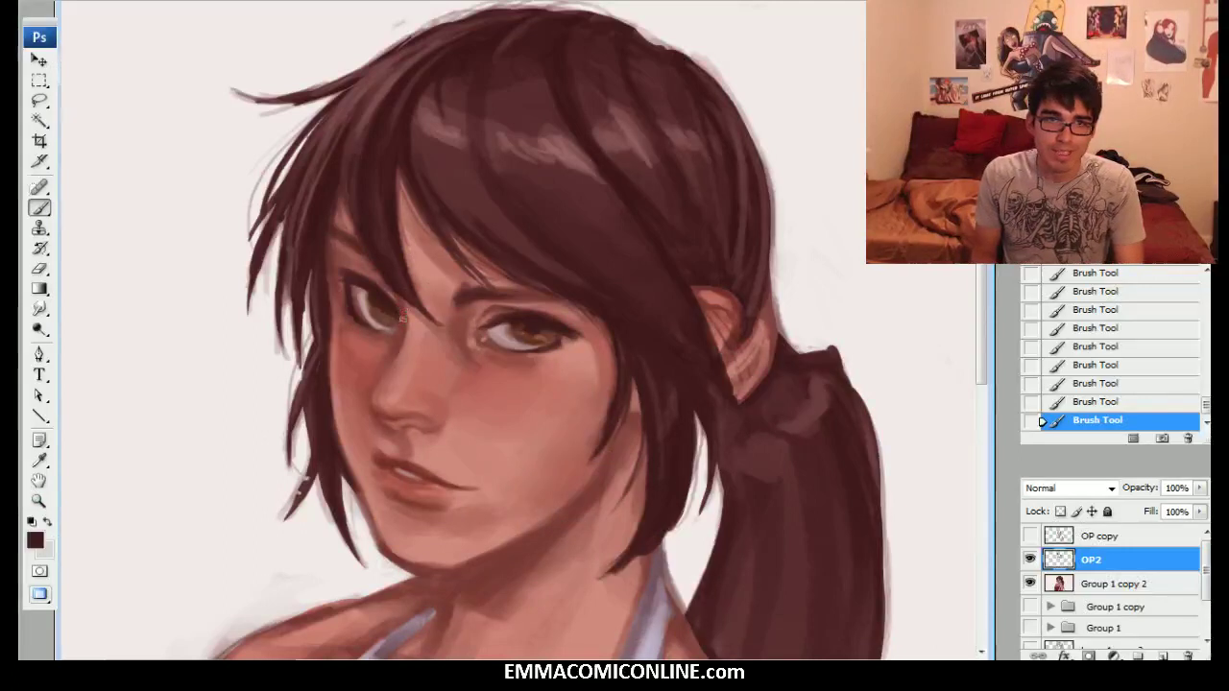
{"action": "left_click", "coordinate": [400, 306], "text": "alt"}
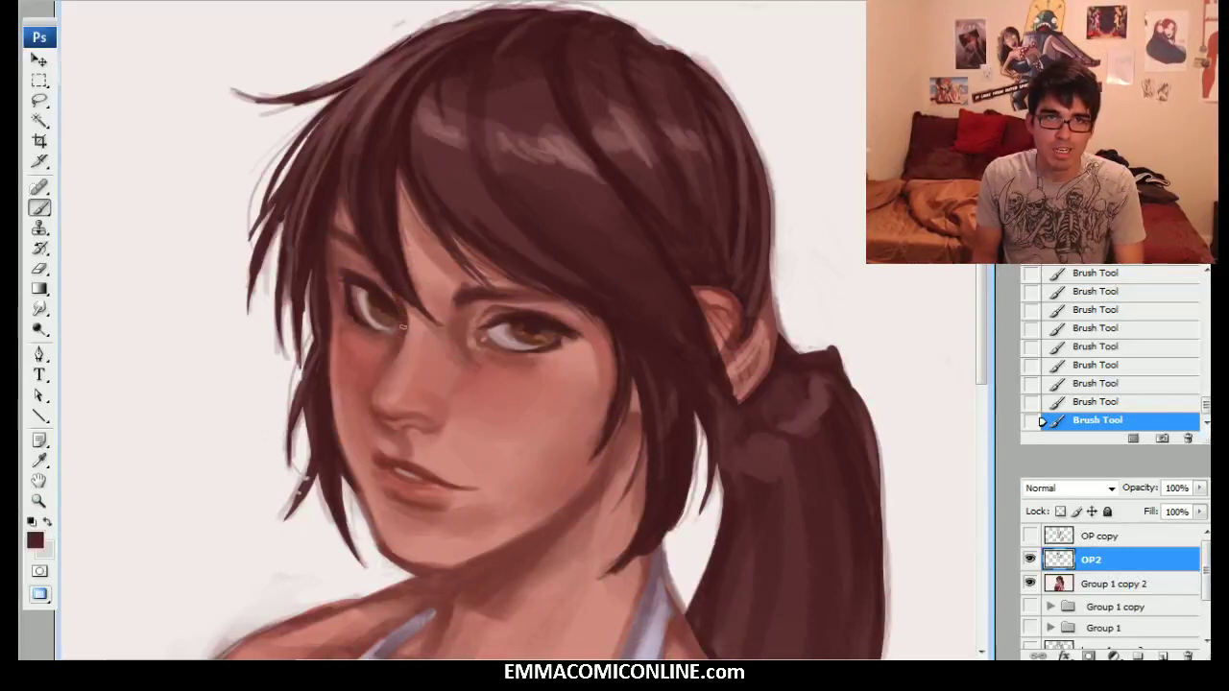
{"action": "left_click", "coordinate": [1100, 367]}
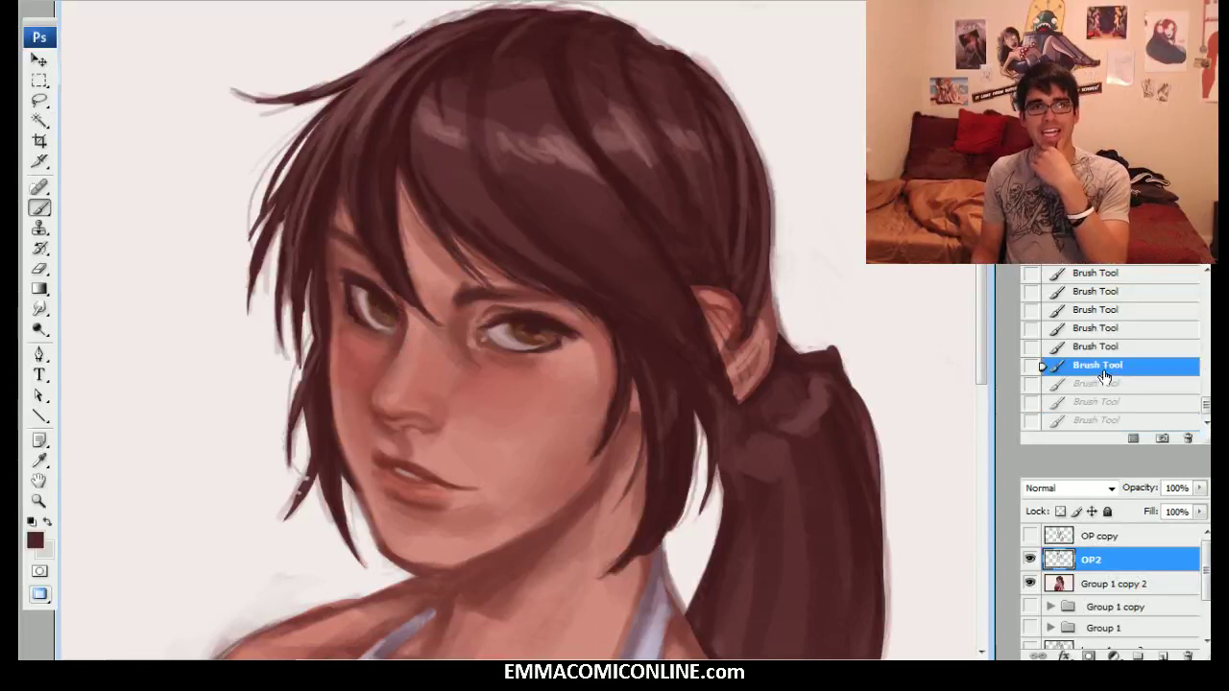
{"action": "key", "text": "ctrl+z"}
{"action": "left_click", "coordinate": [405, 321], "text": "alt"}
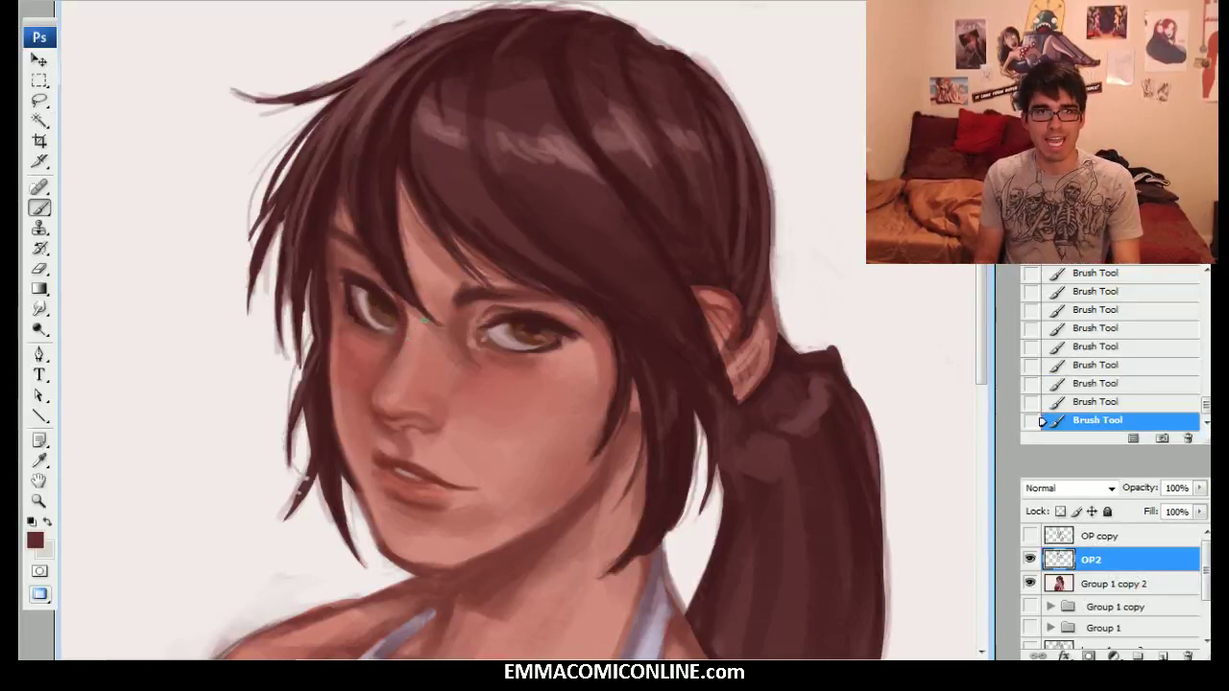
Try painting out the tip of the hair strand between the eyes with sampled skin tones, and roll those strokes back.
{"action": "left_click", "coordinate": [385, 380], "text": "alt"}
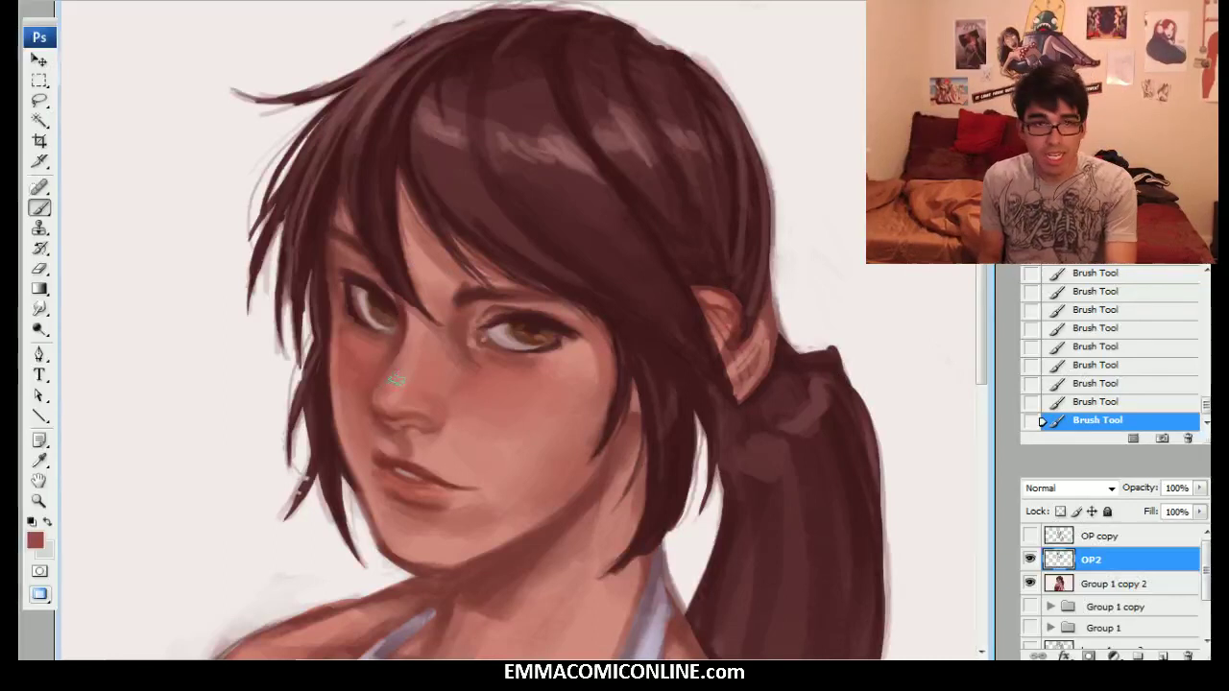
{"action": "left_click", "coordinate": [410, 379], "text": "alt"}
{"action": "left_click", "coordinate": [585, 374], "text": "alt"}
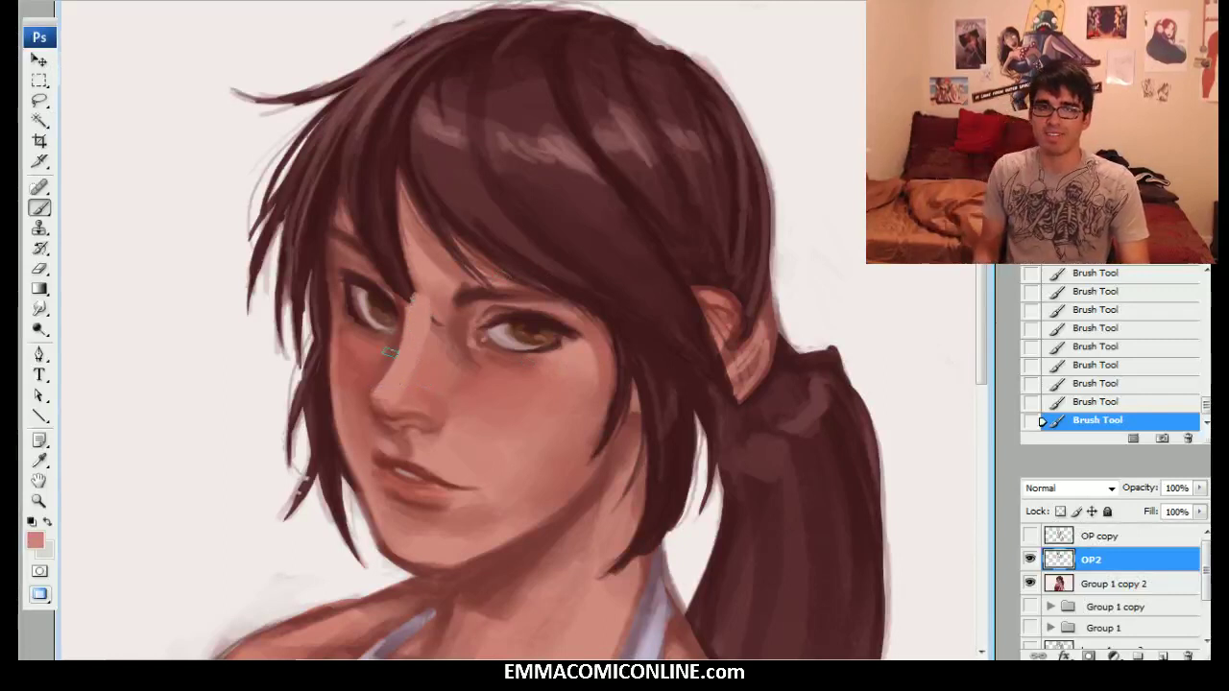
{"action": "left_click", "coordinate": [1110, 366]}
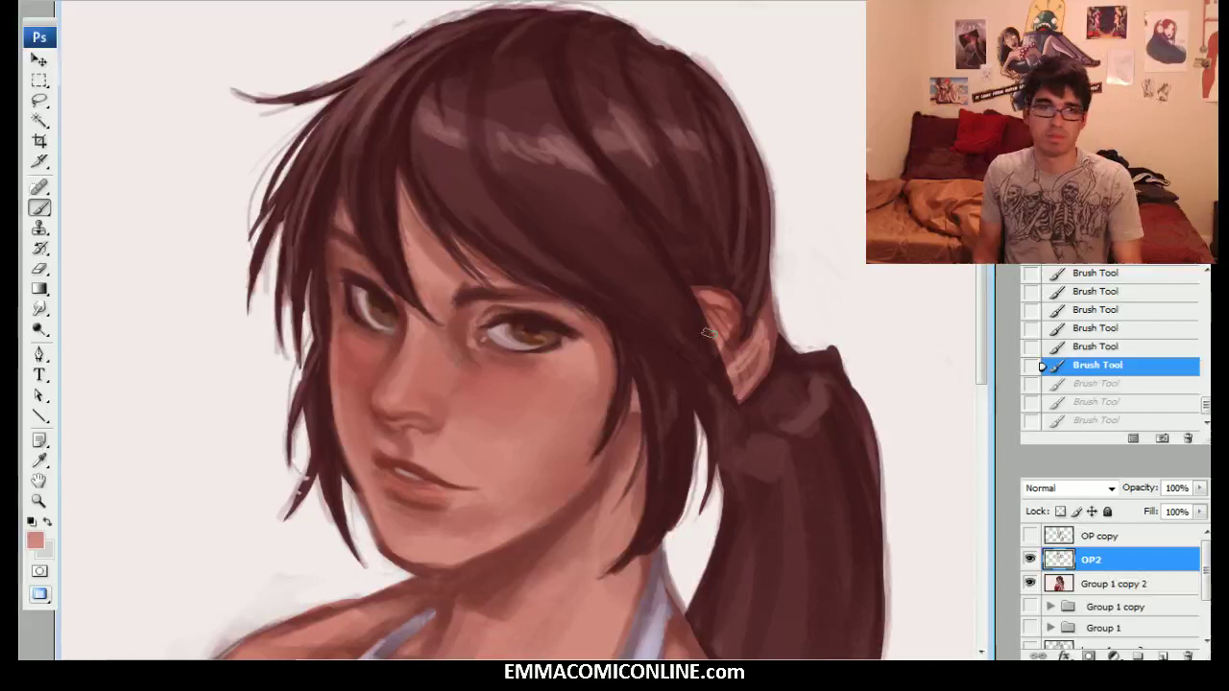
Repaint the far cheek's blush and the hair edge beside it with sampled colors, comparing them with the history state two strokes back.
{"action": "left_click", "coordinate": [362, 374], "text": "alt"}
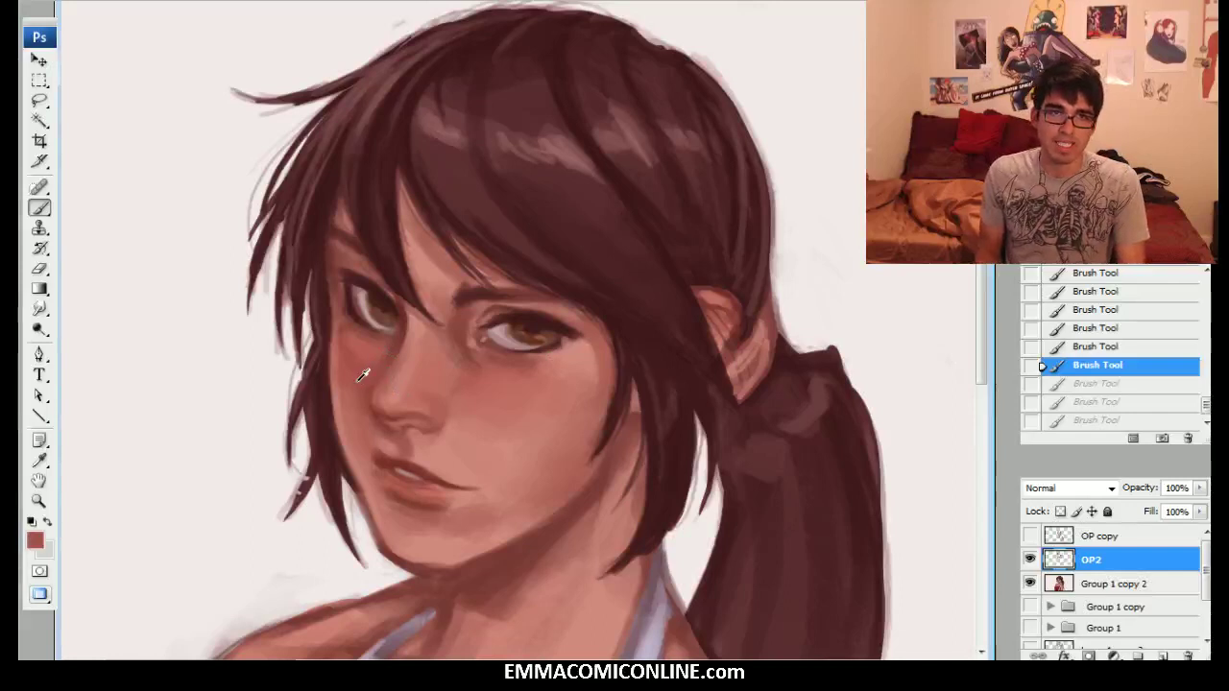
{"action": "left_click_drag", "start_coordinate": [361, 364], "coordinate": [365, 370]}
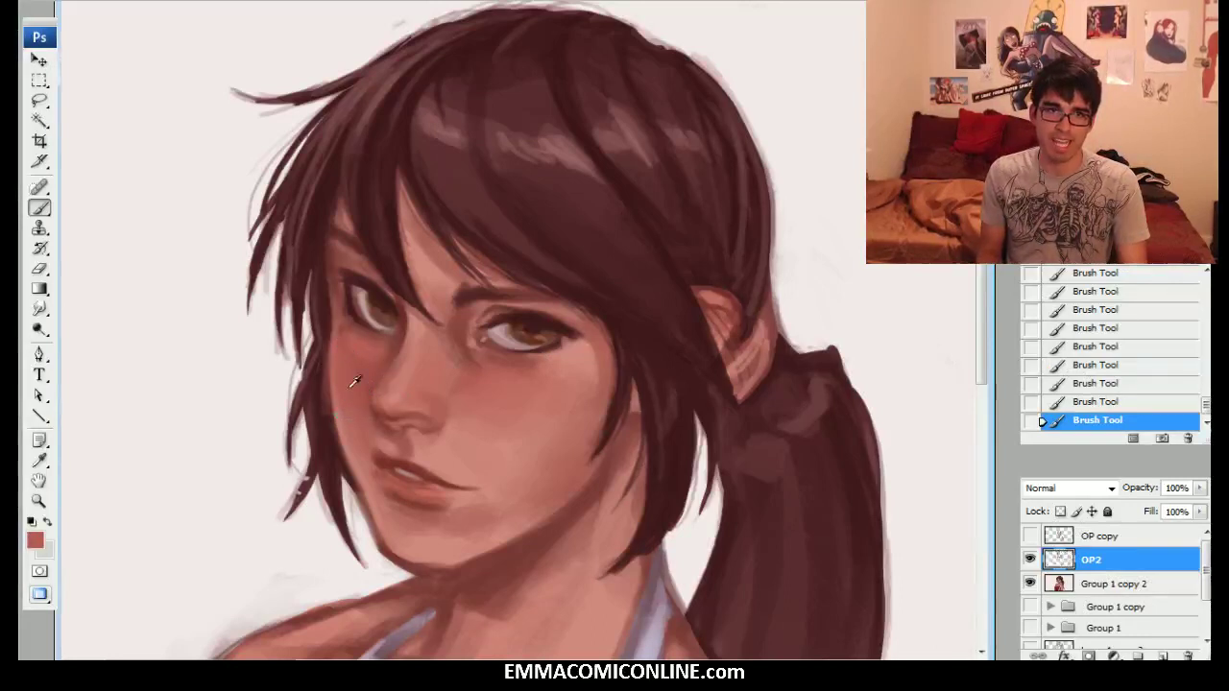
{"action": "left_click", "coordinate": [324, 438], "text": "alt"}
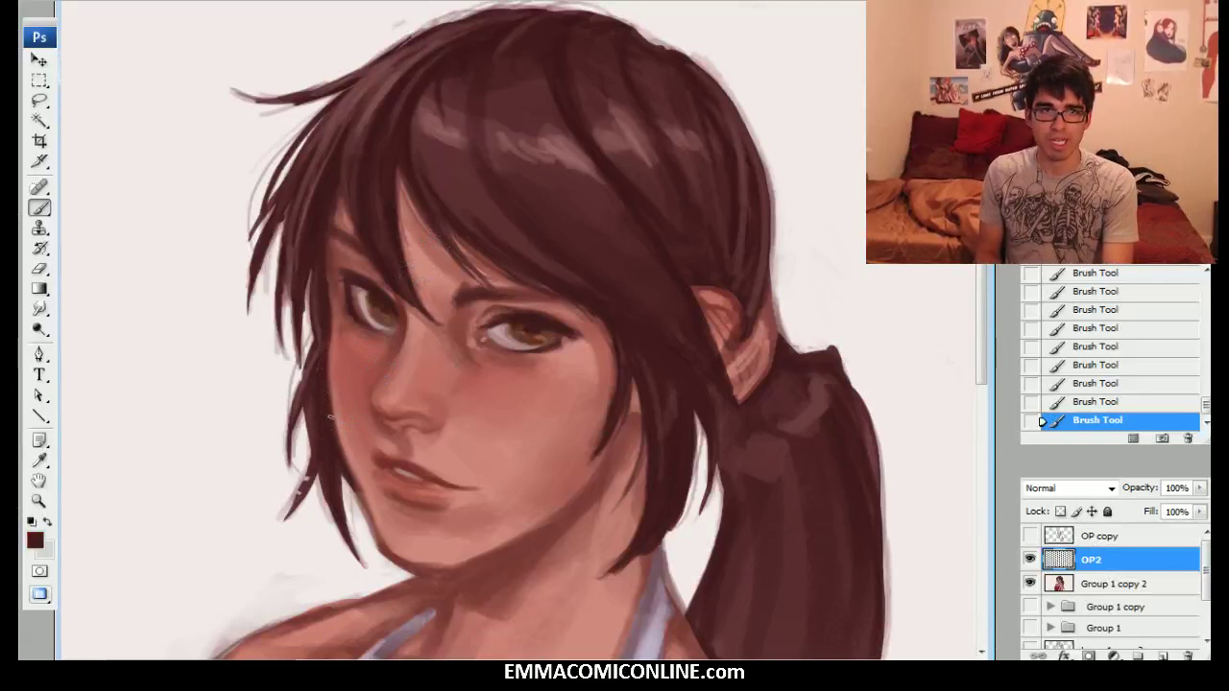
{"action": "left_click", "coordinate": [1094, 385]}
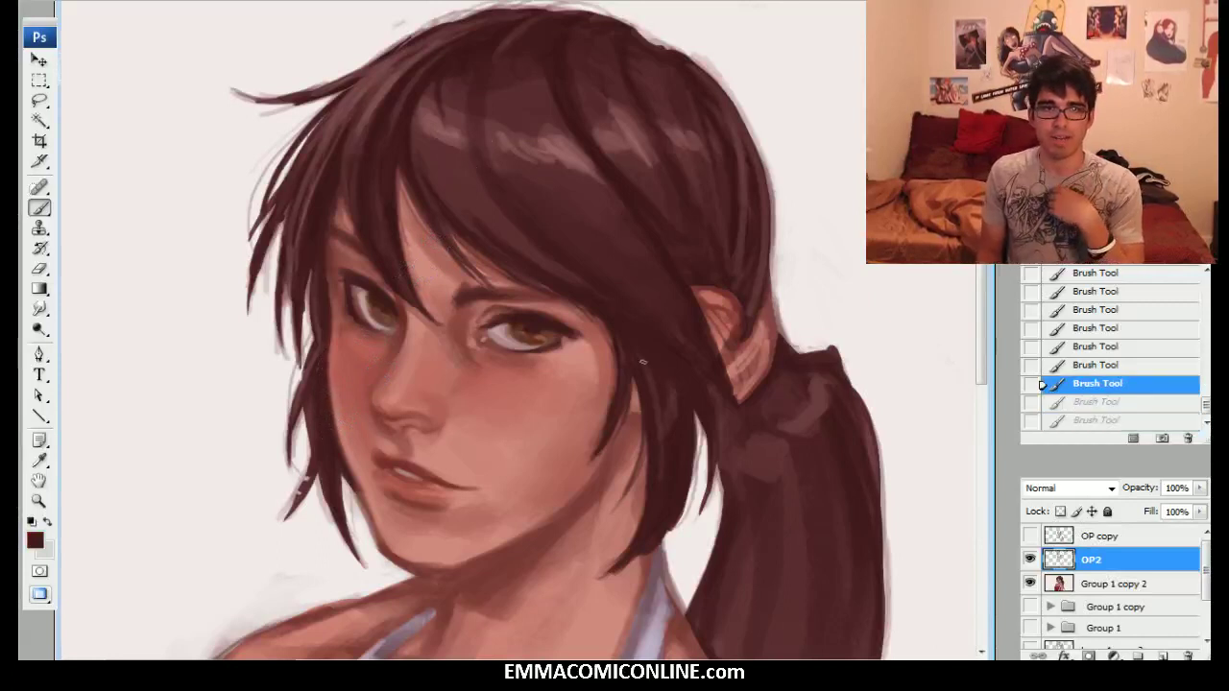
{"action": "key", "text": "ctrl+shift+z"}
{"action": "key", "text": "ctrl+shift+z"}
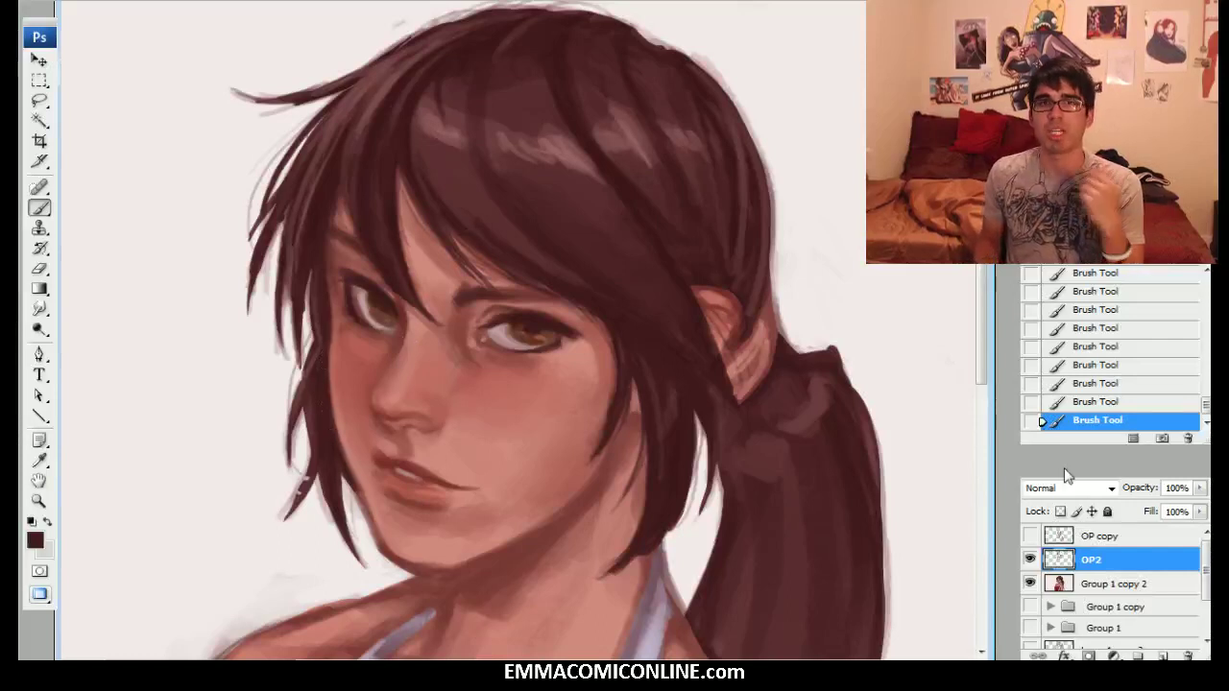
Toggle the visibility of layer "OP2" repeatedly to compare the portrait with and without the paintover.
{"action": "left_click", "coordinate": [1030, 559]}
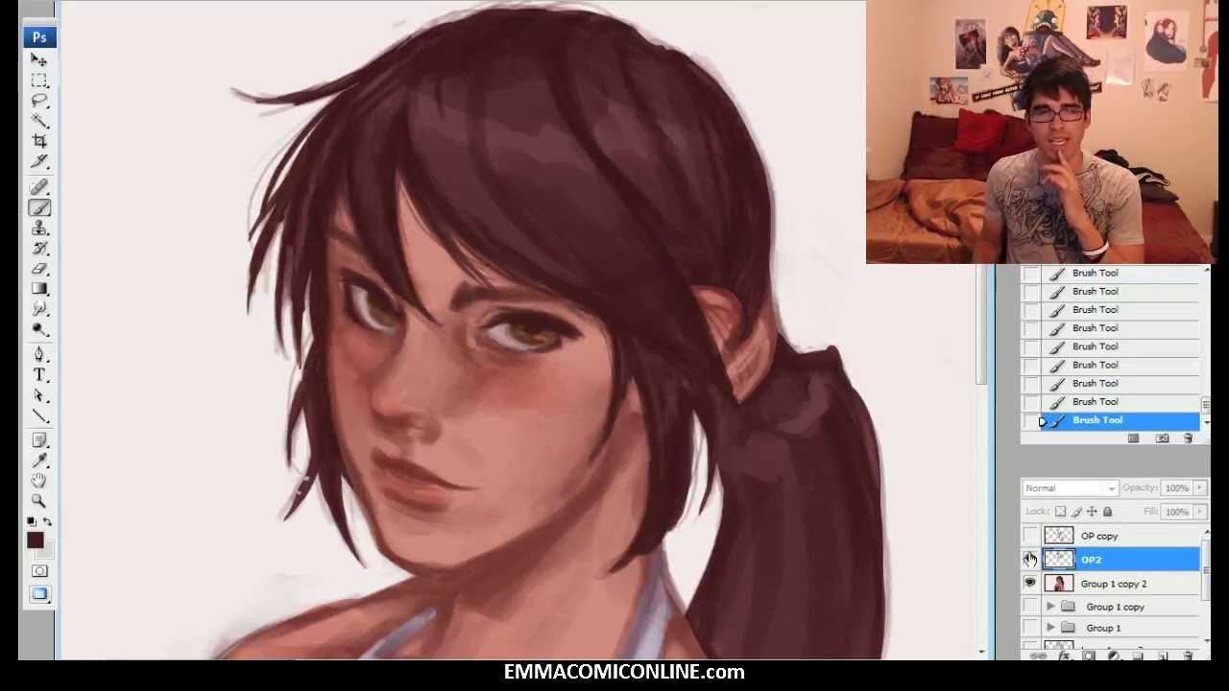
{"action": "left_click", "coordinate": [1030, 559]}
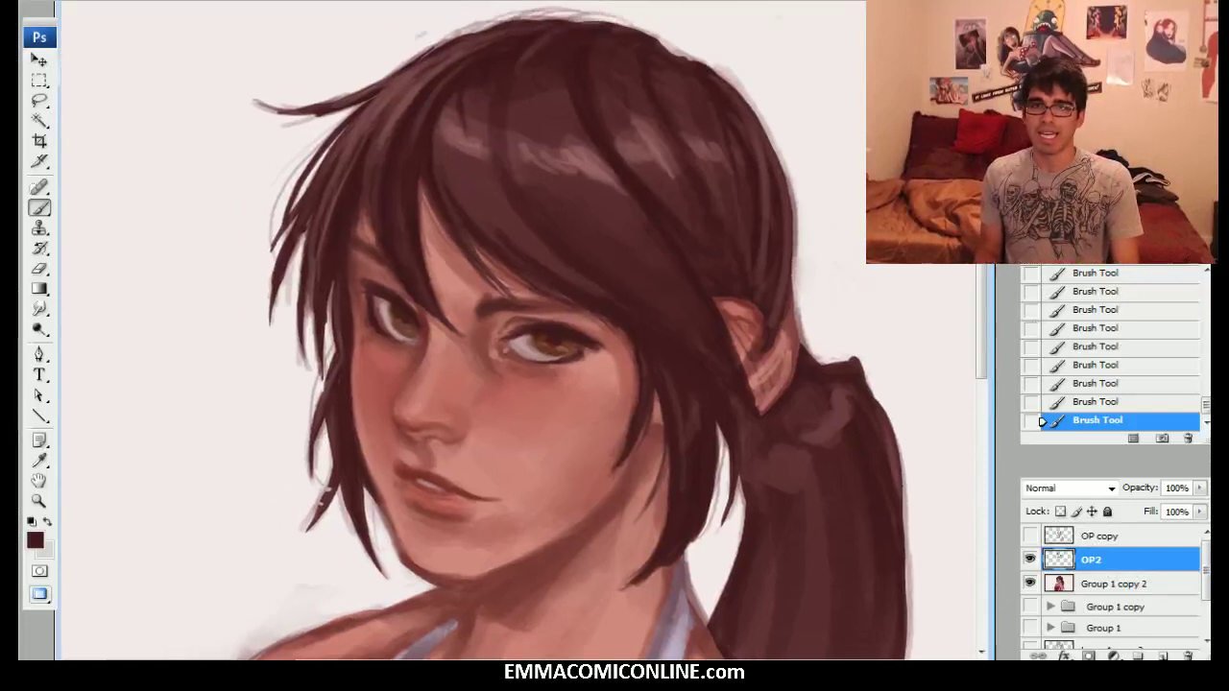
{"action": "left_click", "coordinate": [1030, 558]}
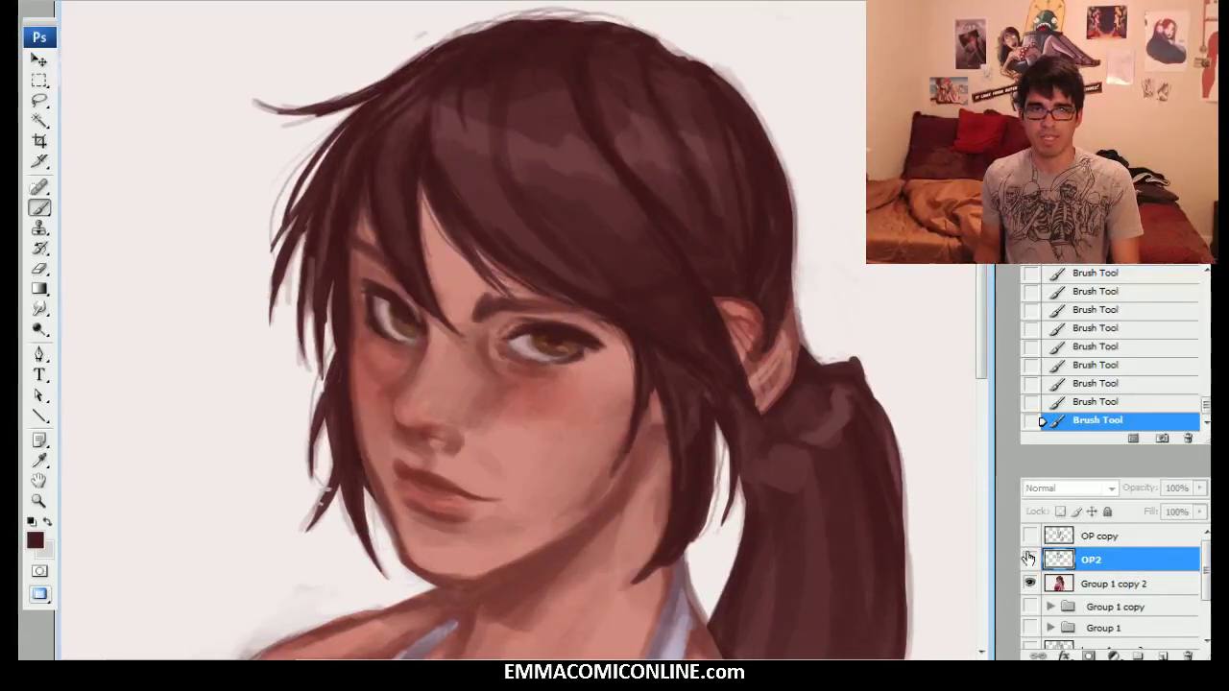
{"action": "left_click", "coordinate": [1029, 558]}
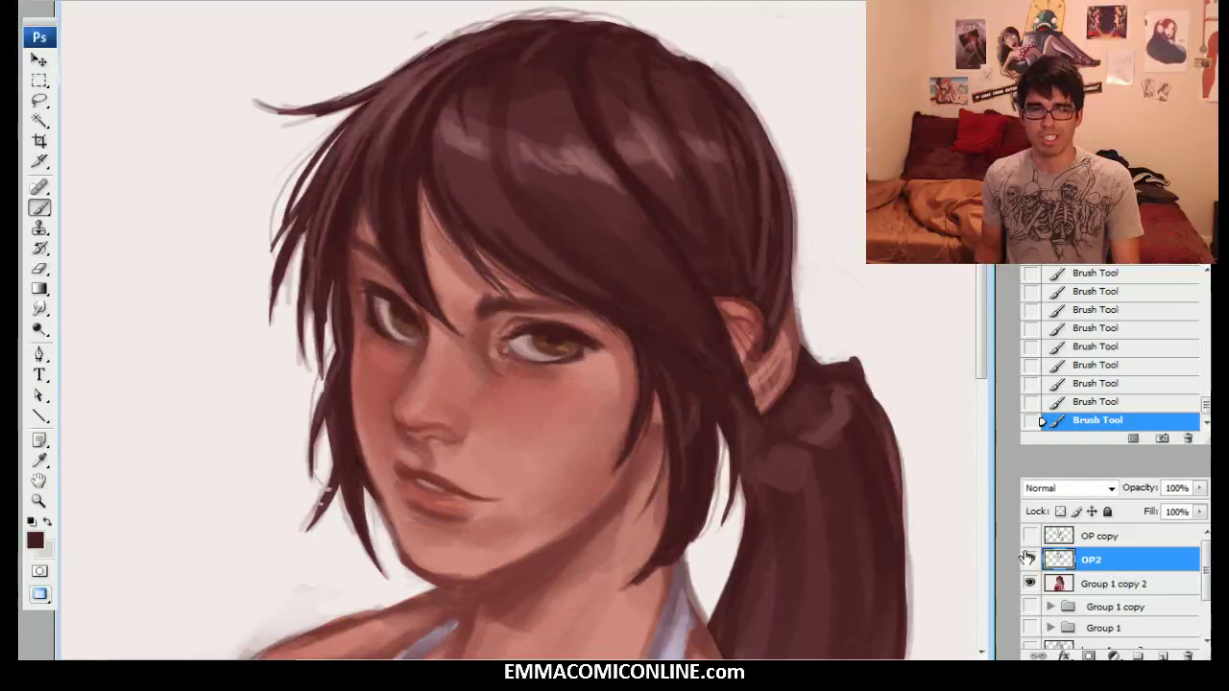
{"action": "left_click", "coordinate": [1028, 557]}
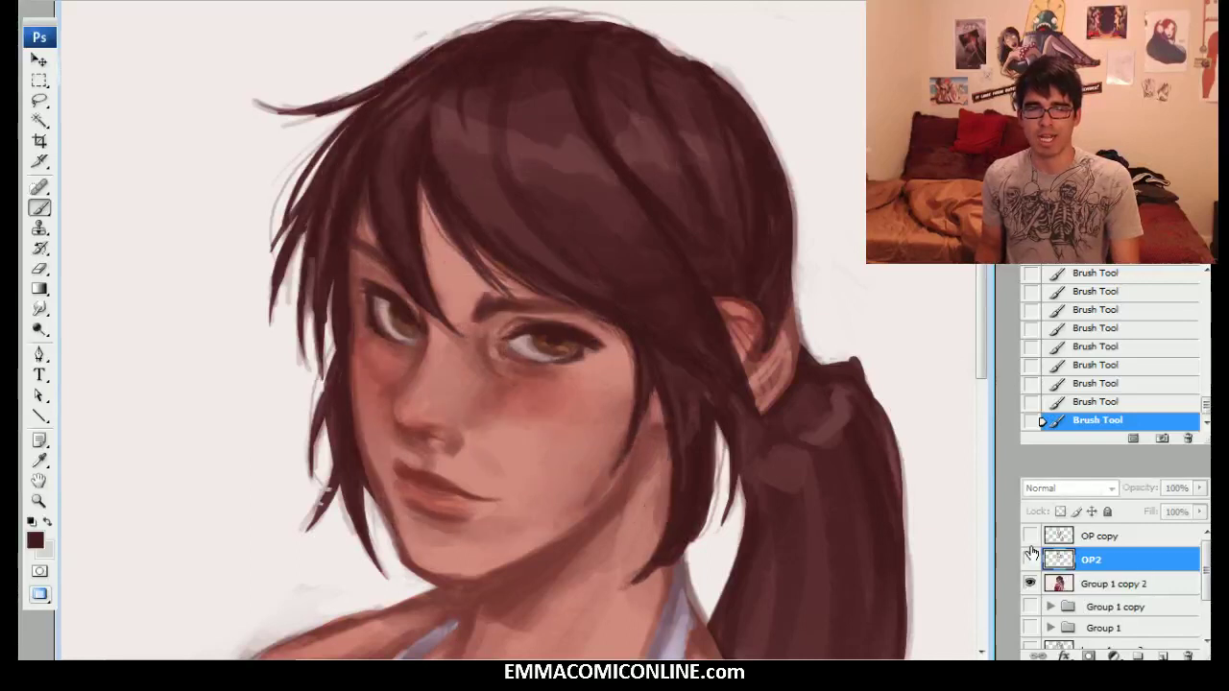
{"action": "left_click", "coordinate": [1030, 556]}
{"action": "left_click", "coordinate": [1028, 557]}
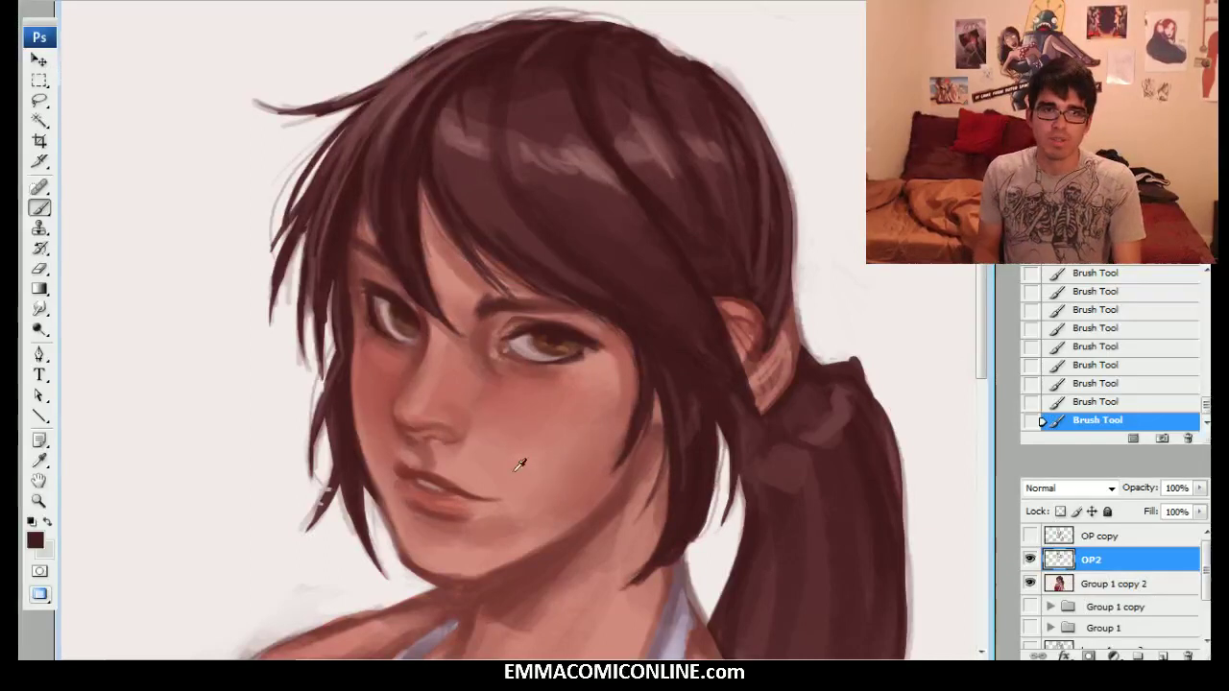
Sample a rosy tone from the near cheek, roll back the strokes under the nose and repaint the area above the upper lip.
{"action": "left_click", "coordinate": [519, 423], "text": "alt"}
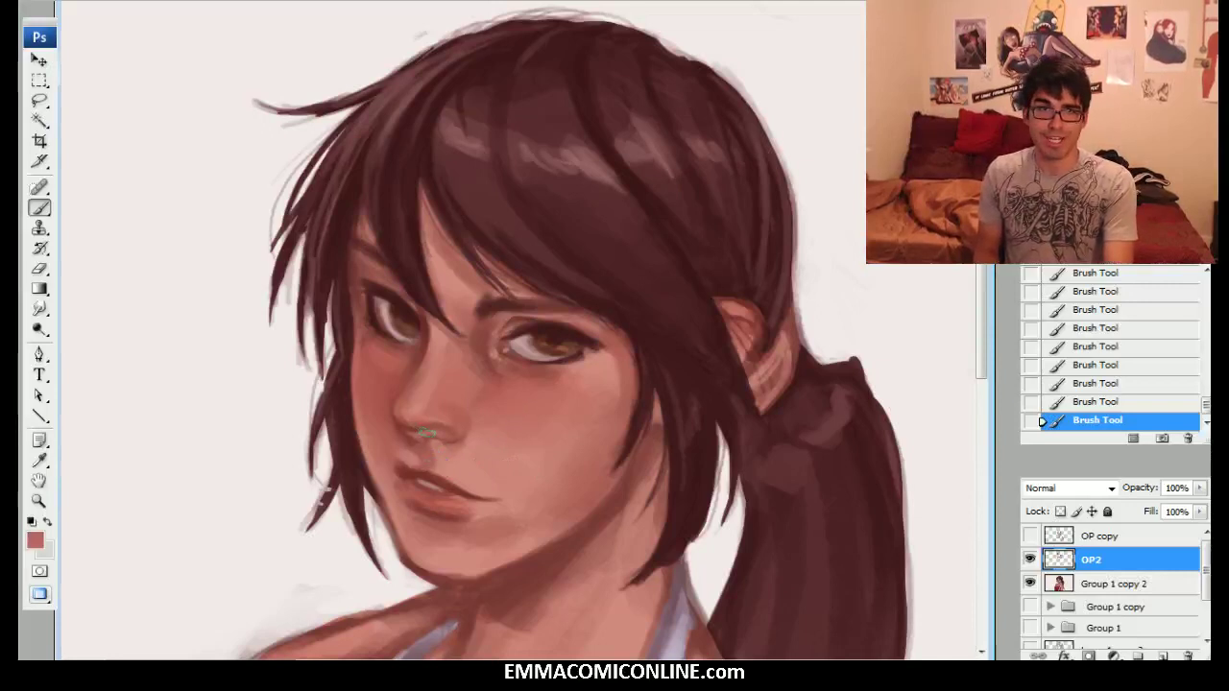
{"action": "left_click", "coordinate": [1074, 368]}
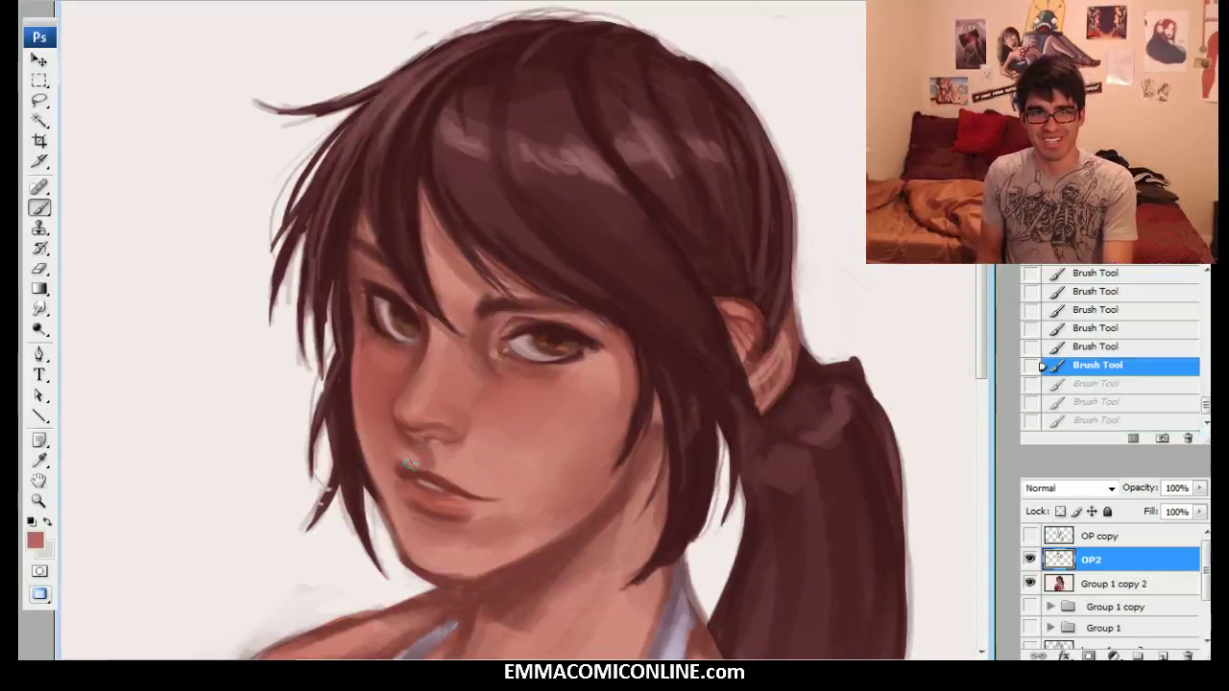
{"action": "left_click_drag", "start_coordinate": [410, 465], "coordinate": [424, 466]}
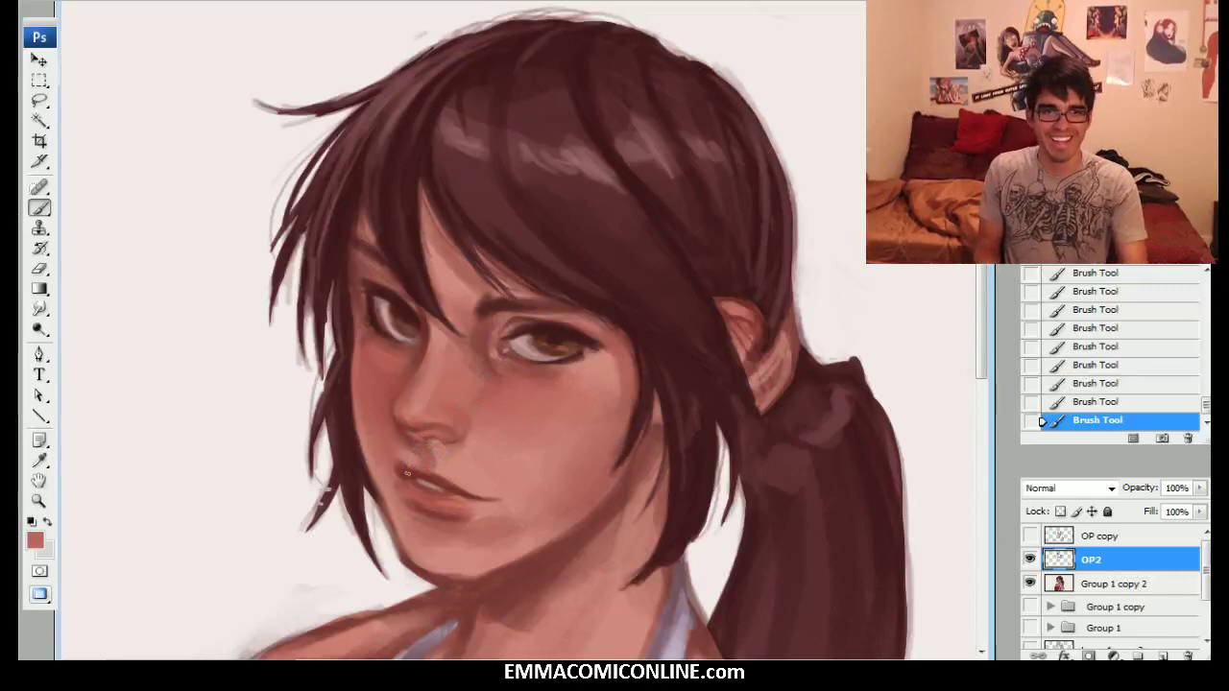
Sample the upper lip color and shift the foreground color to the deeper, cooler red #822a32.
{"action": "left_click", "coordinate": [413, 477], "text": "alt"}
{"action": "left_click", "coordinate": [35, 542]}
{"action": "left_click", "coordinate": [564, 486]}
{"action": "left_click_drag", "start_coordinate": [672, 370], "coordinate": [678, 359]}
{"action": "left_click", "coordinate": [561, 472]}
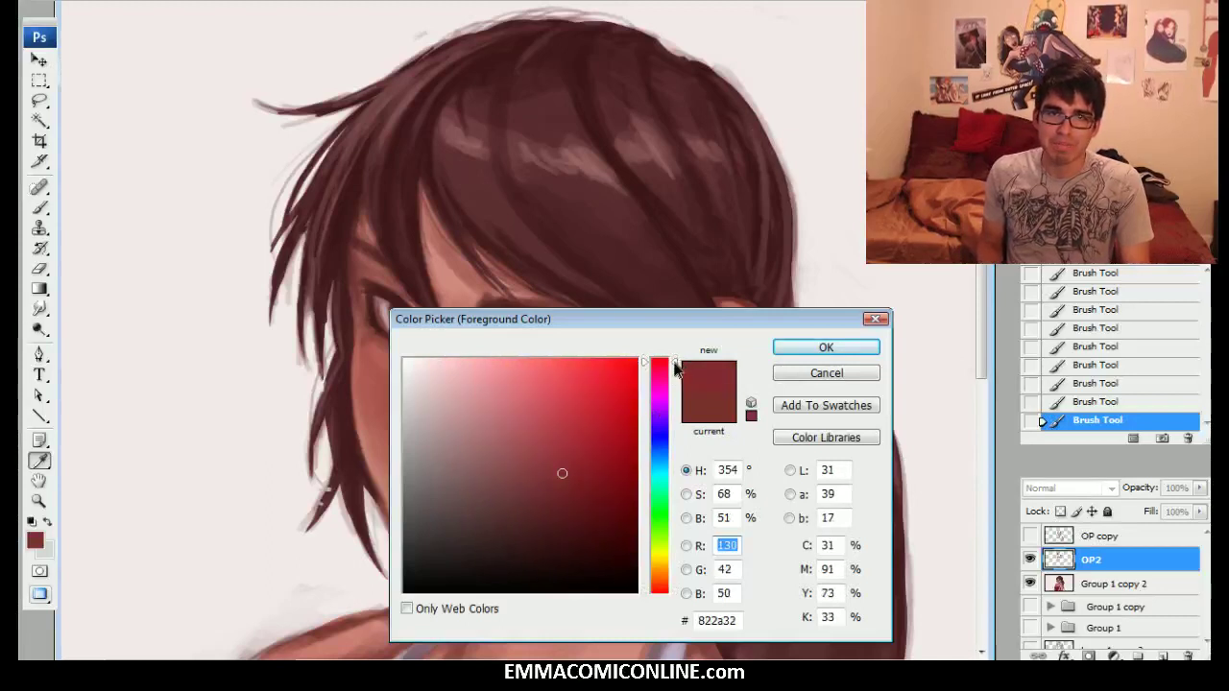
{"action": "left_click", "coordinate": [806, 347]}
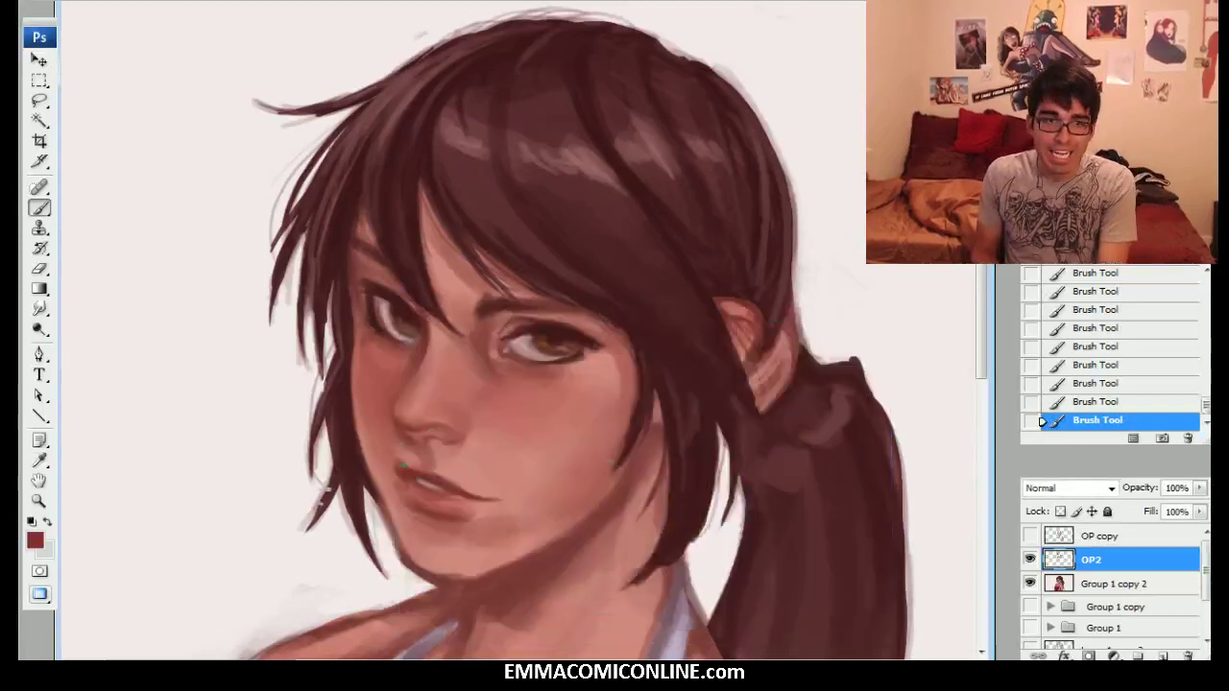
Darken the upper lip and mouth line with the deep red, extending the line out to the near corner of the mouth.
{"action": "left_click_drag", "start_coordinate": [416, 477], "coordinate": [408, 472]}
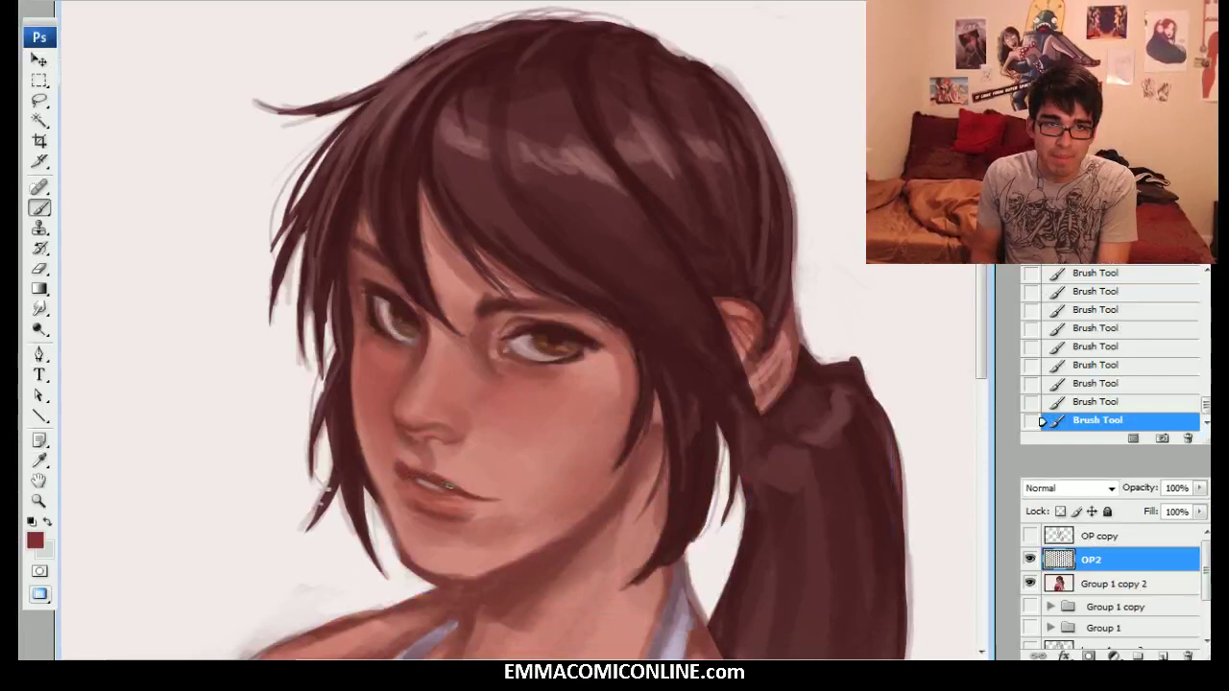
{"action": "left_click", "coordinate": [428, 477]}
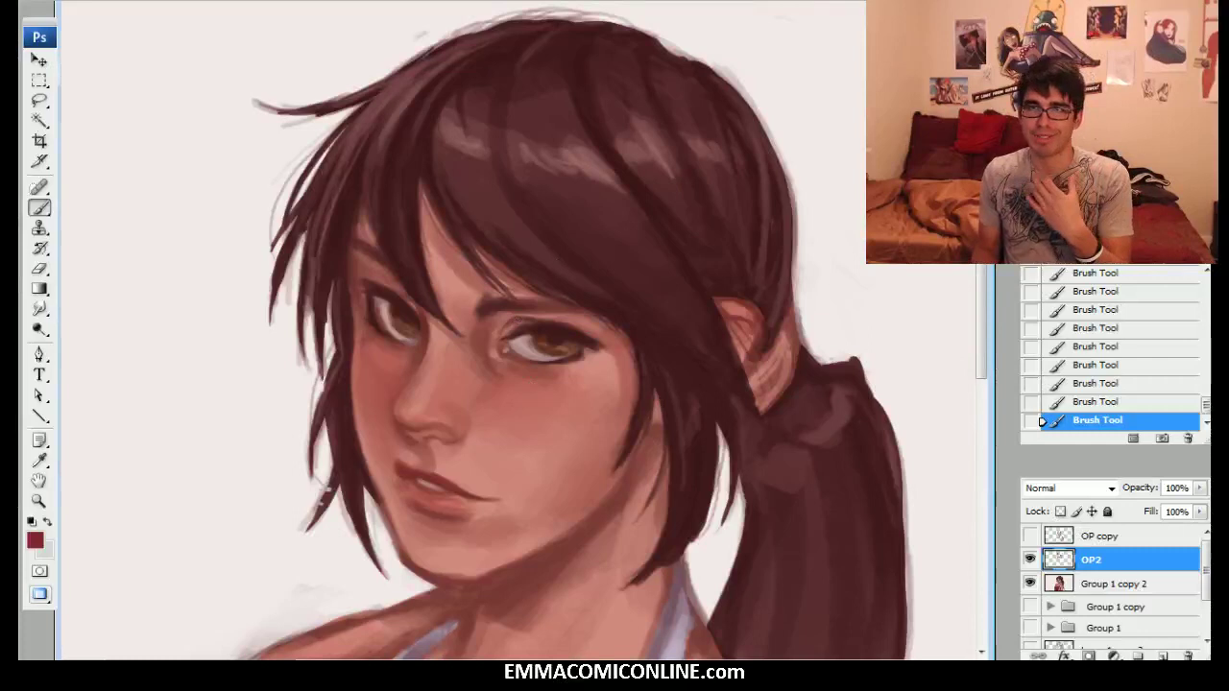
{"action": "key", "text": "ctrl+plus"}
{"action": "left_click_drag", "start_coordinate": [396, 596], "coordinate": [461, 396]}
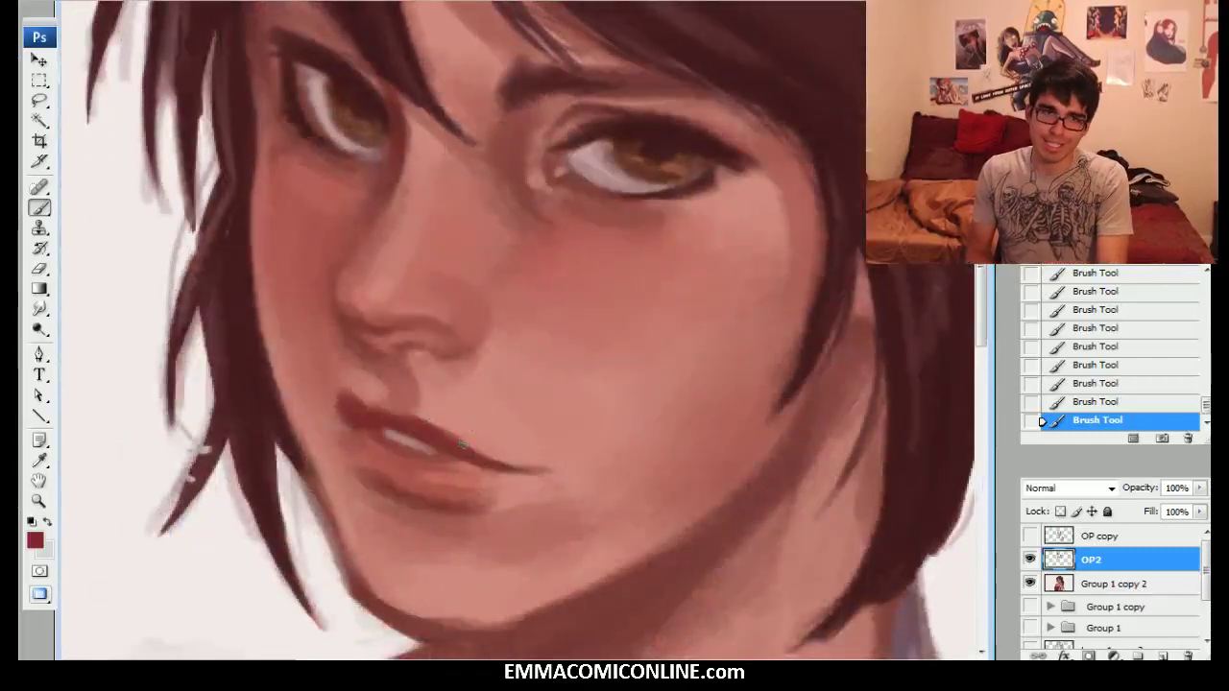
{"action": "left_click_drag", "start_coordinate": [555, 467], "coordinate": [504, 466]}
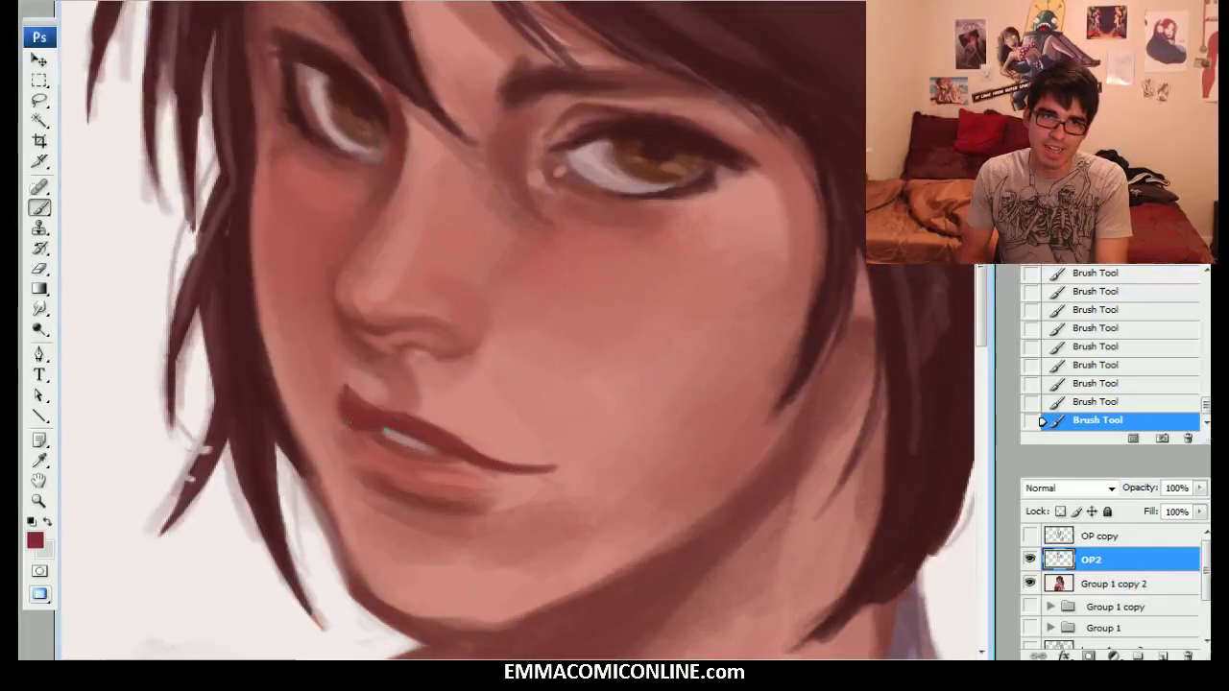
Sketch a loose lip outline on the near cheek as a shape study and roll it back in the history.
{"action": "mouse_move", "coordinate": [627, 375]}
{"action": "left_mouse_down"}
{"action": "mouse_move", "coordinate": [705, 378]}
{"action": "mouse_move", "coordinate": [650, 368]}
{"action": "mouse_move", "coordinate": [577, 327]}
{"action": "mouse_move", "coordinate": [600, 367]}
{"action": "mouse_move", "coordinate": [683, 387]}
{"action": "left_mouse_up"}
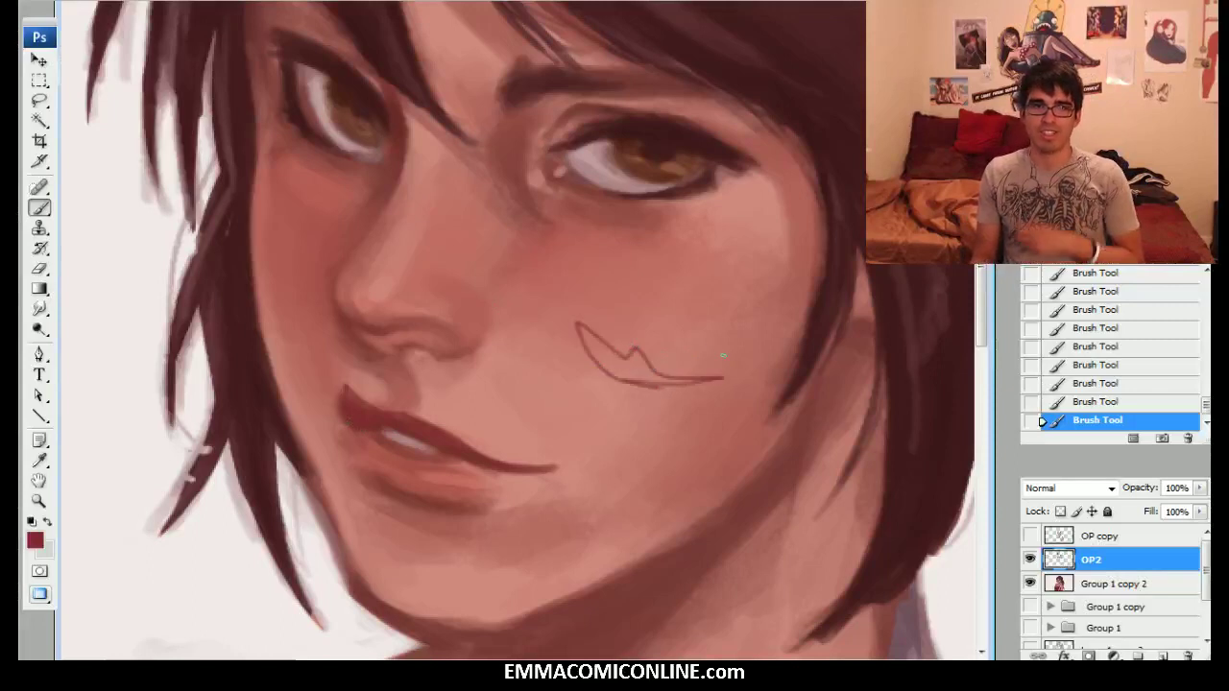
{"action": "left_click", "coordinate": [1091, 401]}
{"action": "left_click", "coordinate": [1087, 383]}
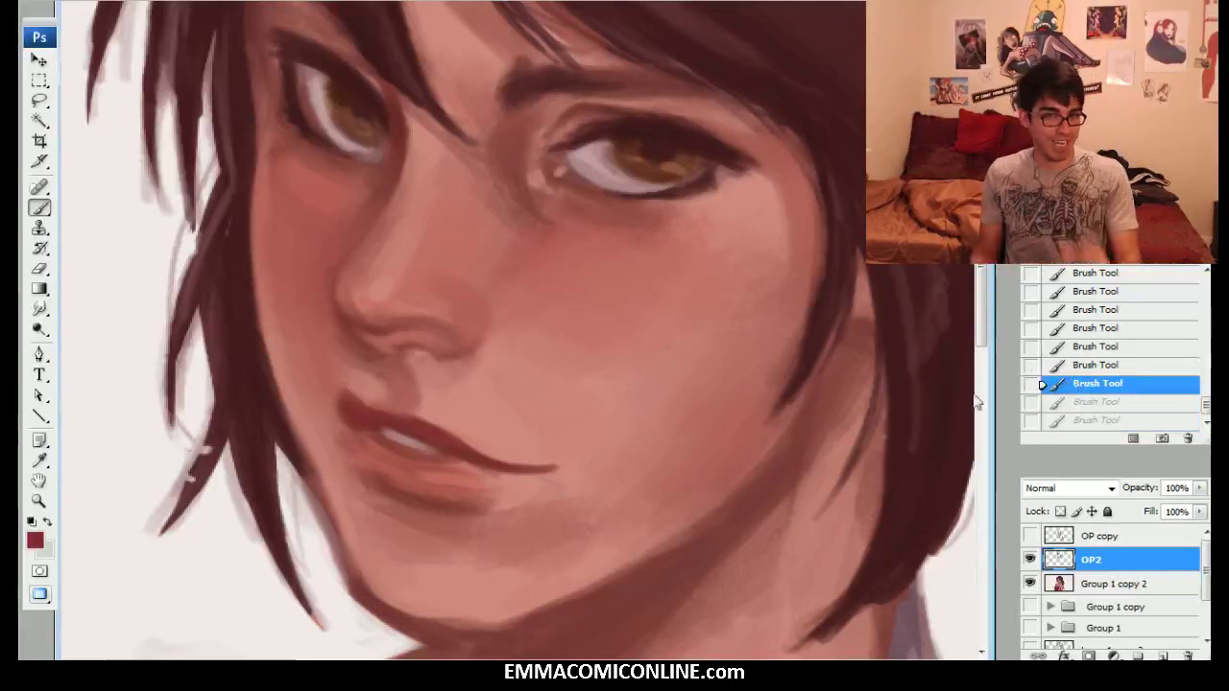
Refine the near corner of the mouth by trimming and softening its line with sampled skin tones and lip reds.
{"action": "left_click", "coordinate": [529, 489], "text": "alt"}
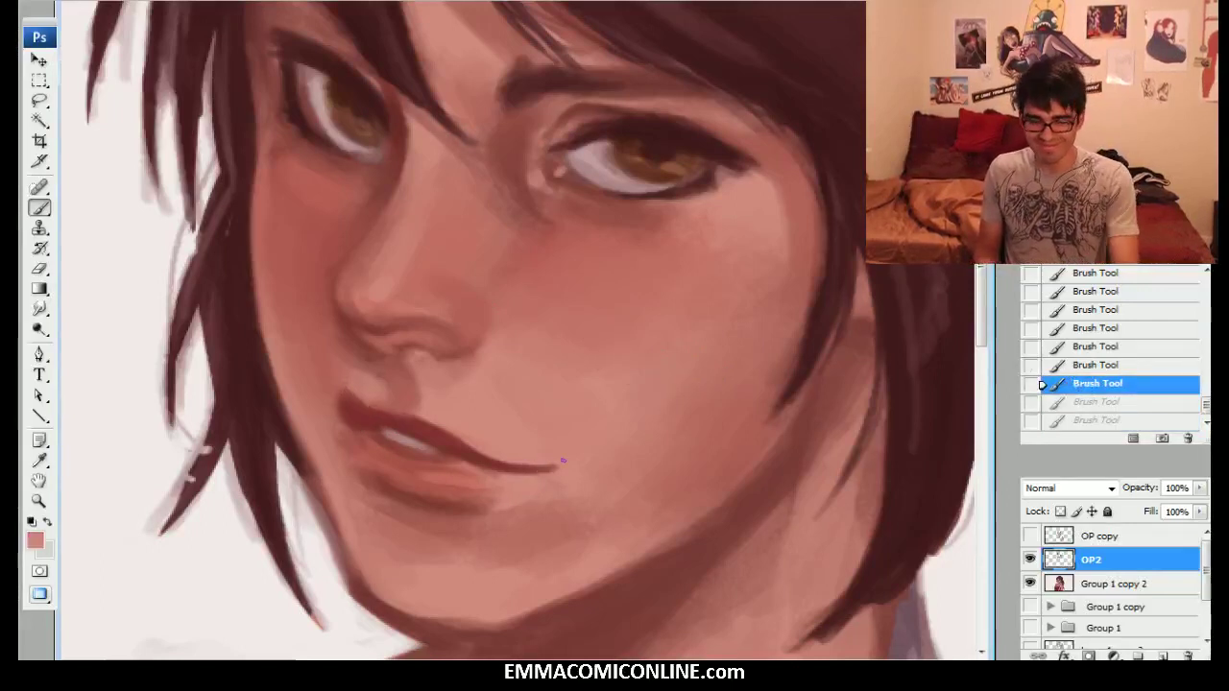
{"action": "left_click_drag", "start_coordinate": [515, 457], "coordinate": [557, 464]}
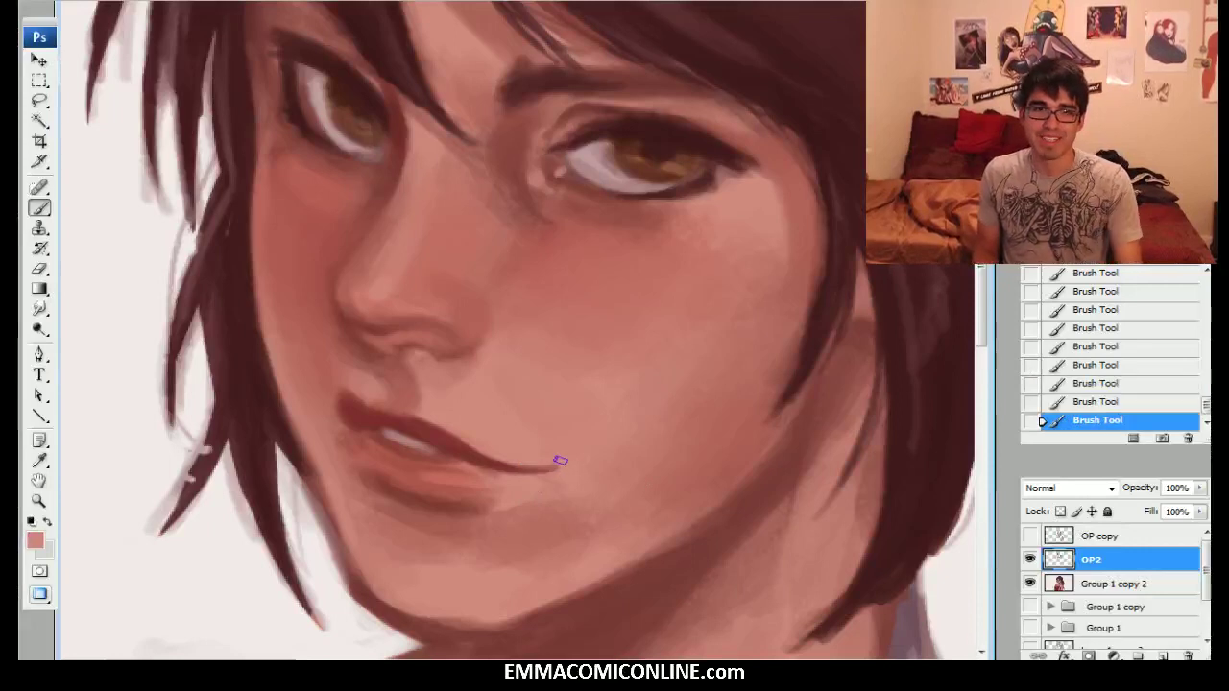
{"action": "left_click", "coordinate": [550, 478], "text": "alt"}
{"action": "left_click", "coordinate": [531, 479], "text": "alt"}
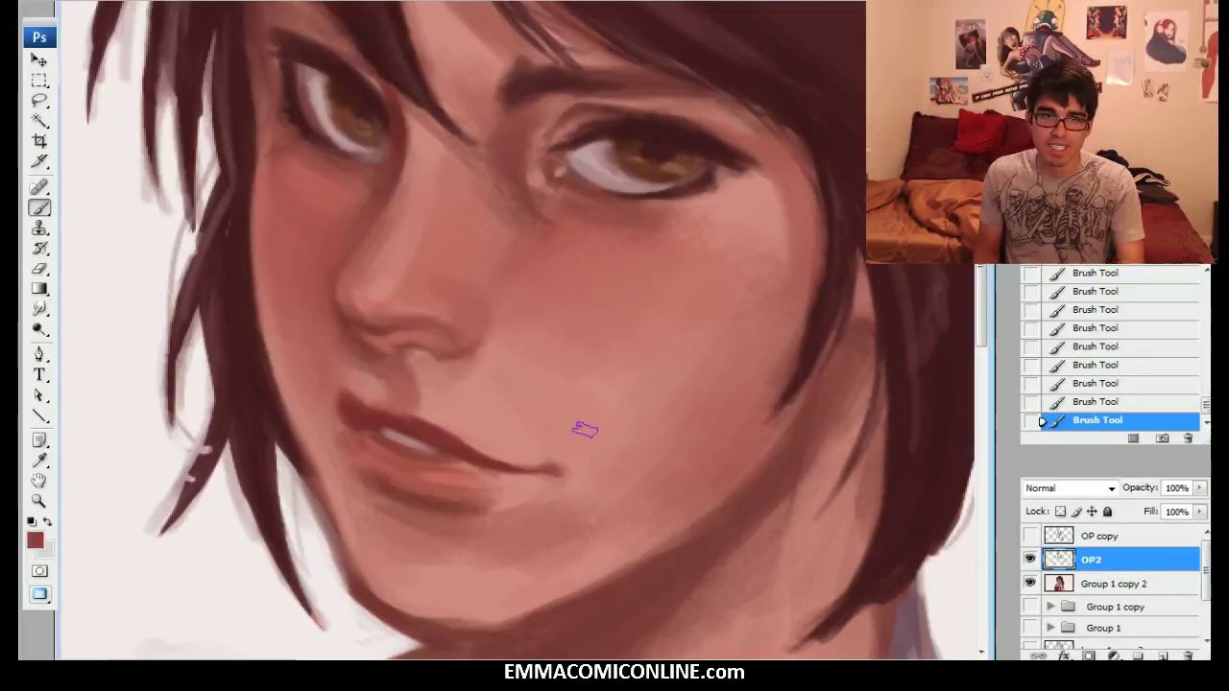
{"action": "left_click", "coordinate": [567, 474], "text": "alt"}
{"action": "left_click", "coordinate": [639, 453], "text": "alt"}
{"action": "left_click", "coordinate": [579, 477], "text": "alt"}
{"action": "left_click_drag", "start_coordinate": [536, 451], "coordinate": [564, 467]}
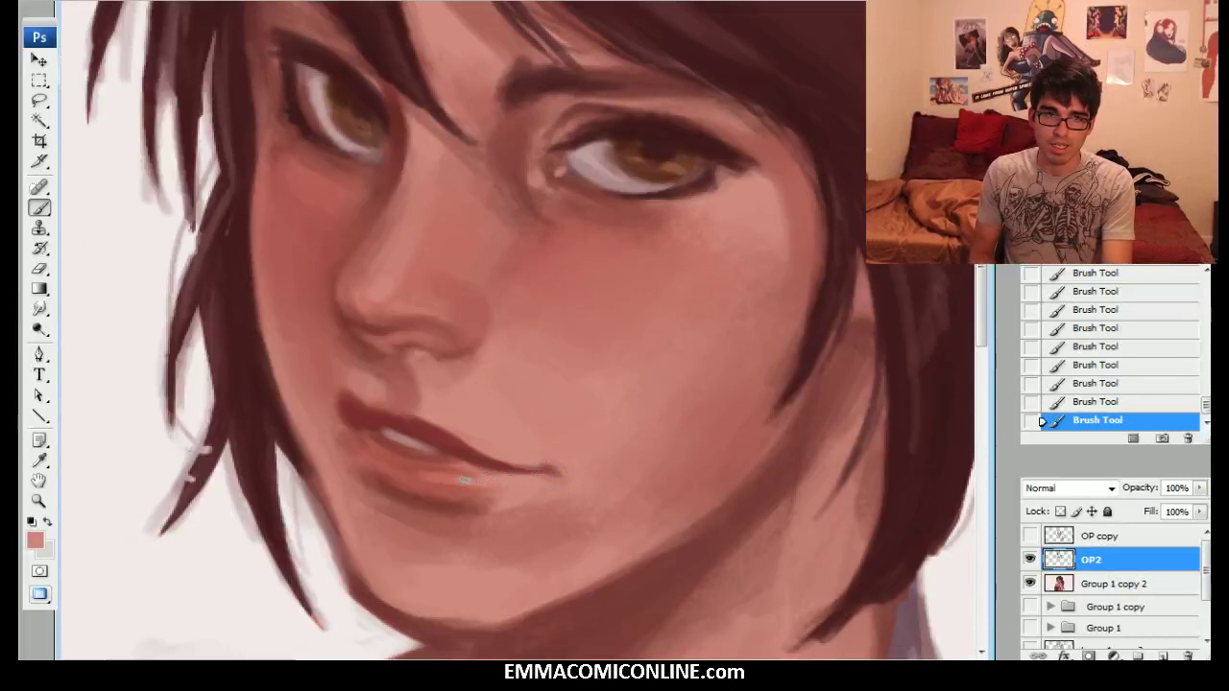
Try refining the upper lip, its far corner and the edge around the teeth with sampled lip reds.
{"action": "left_click", "coordinate": [469, 453], "text": "alt"}
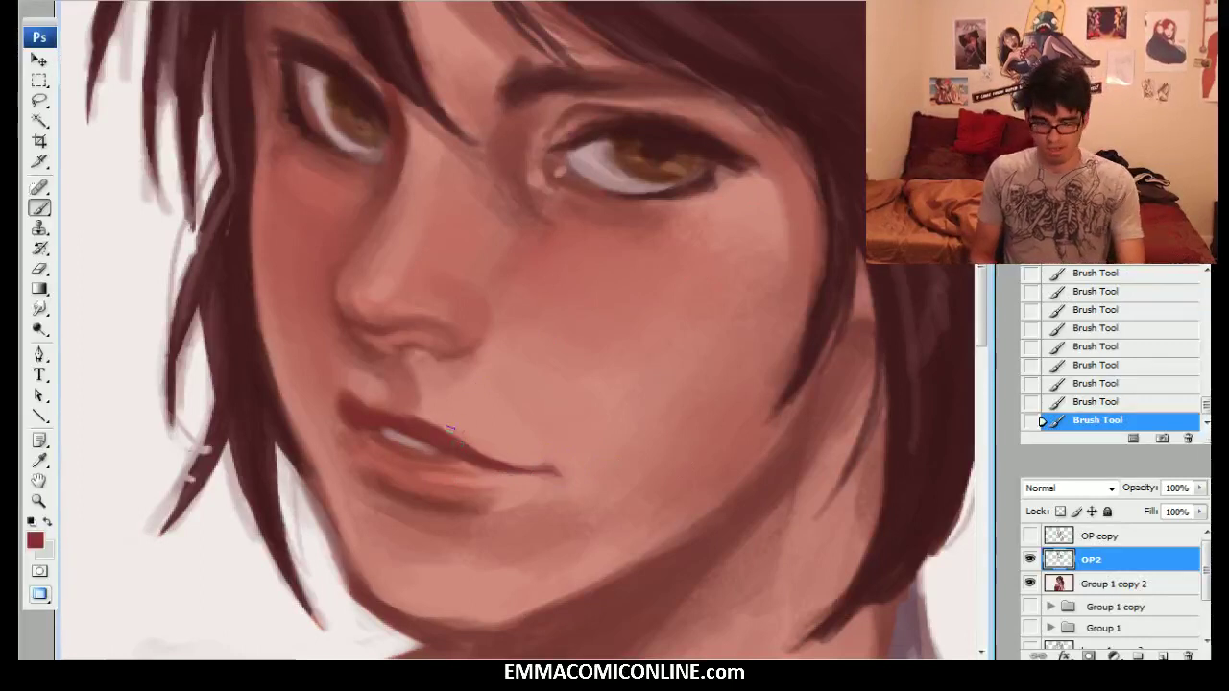
{"action": "left_click", "coordinate": [475, 481], "text": "alt"}
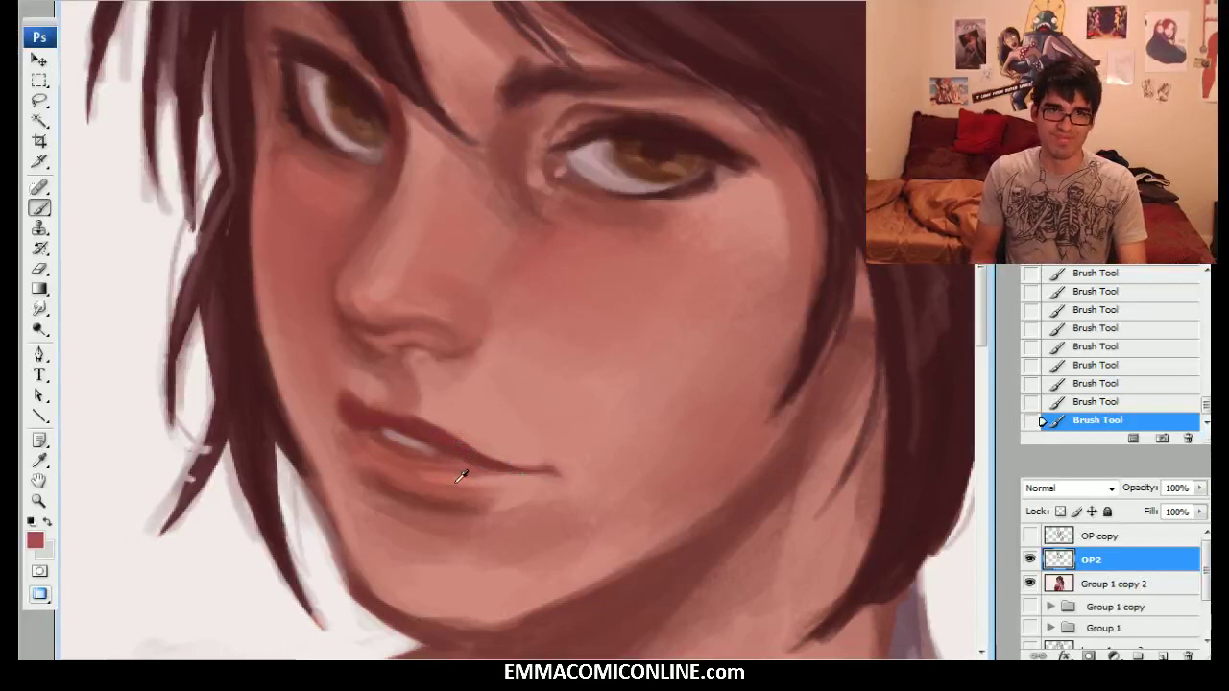
{"action": "left_click", "coordinate": [461, 452], "text": "alt"}
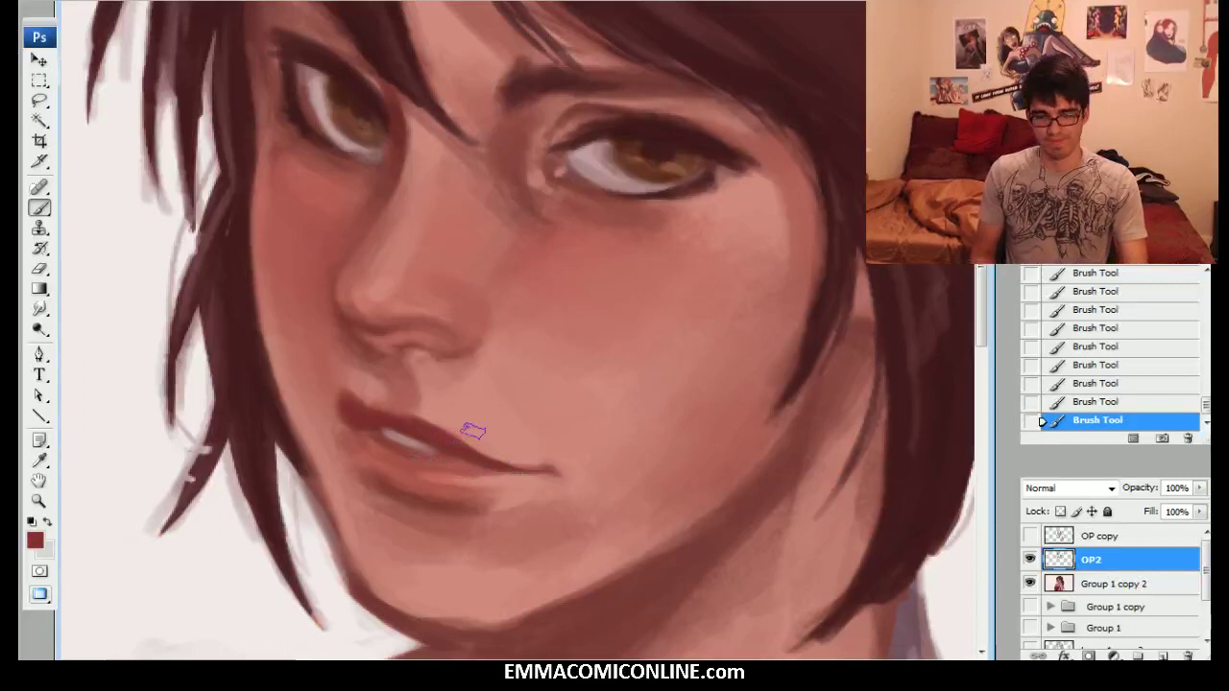
{"action": "right_click", "coordinate": [405, 436]}
{"action": "left_click", "coordinate": [400, 449]}
{"action": "left_click_drag", "start_coordinate": [407, 443], "coordinate": [422, 449]}
{"action": "left_click", "coordinate": [457, 477], "text": "alt"}
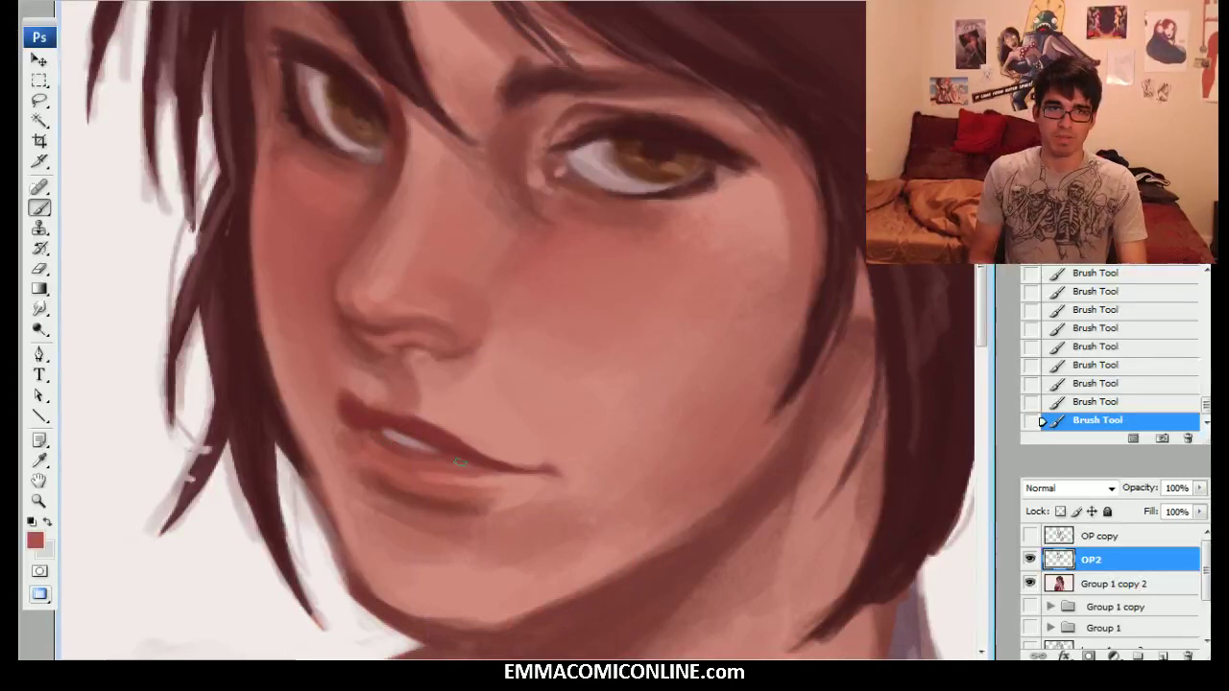
{"action": "left_click", "coordinate": [391, 429], "text": "alt"}
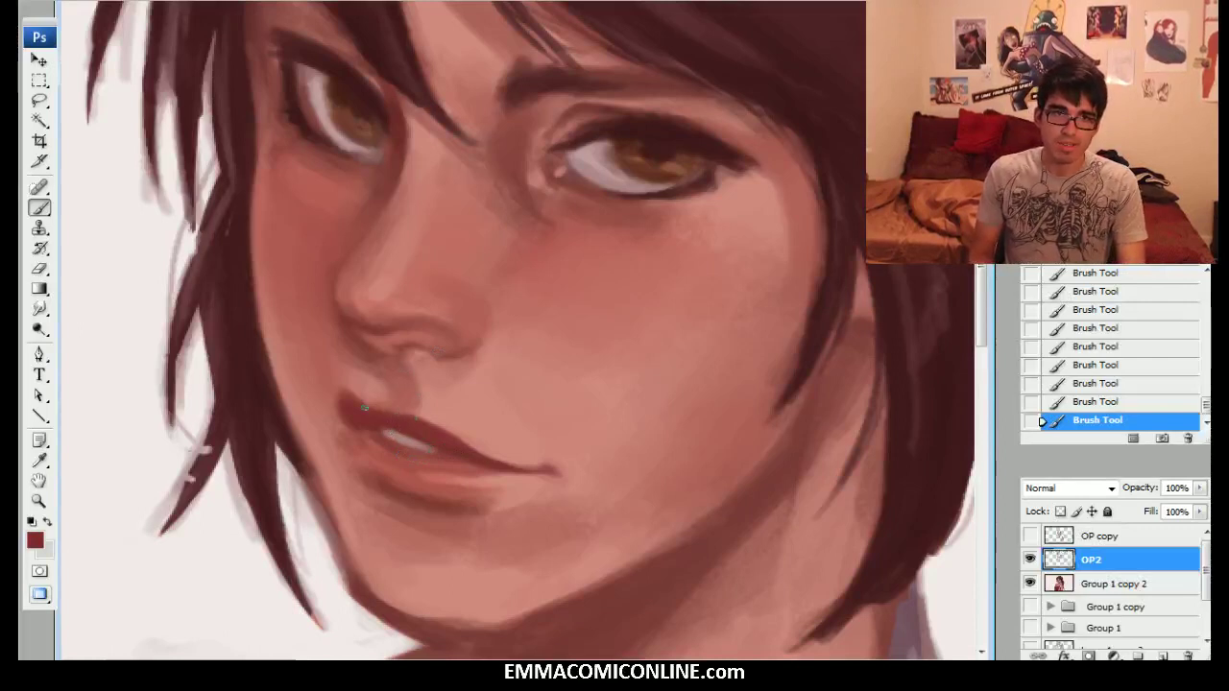
{"action": "left_click_drag", "start_coordinate": [344, 397], "coordinate": [345, 390]}
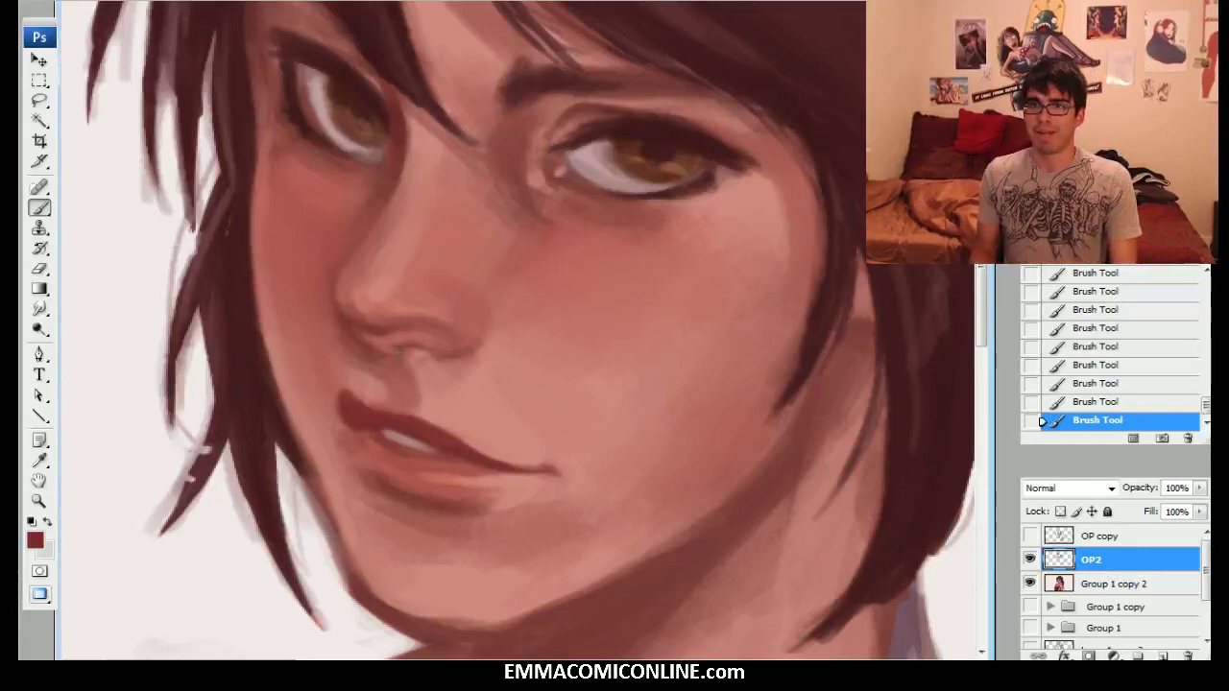
Compare earlier brush states in the history and roll the lip painting back to an earlier stroke.
{"action": "key", "text": "ctrl+minus"}
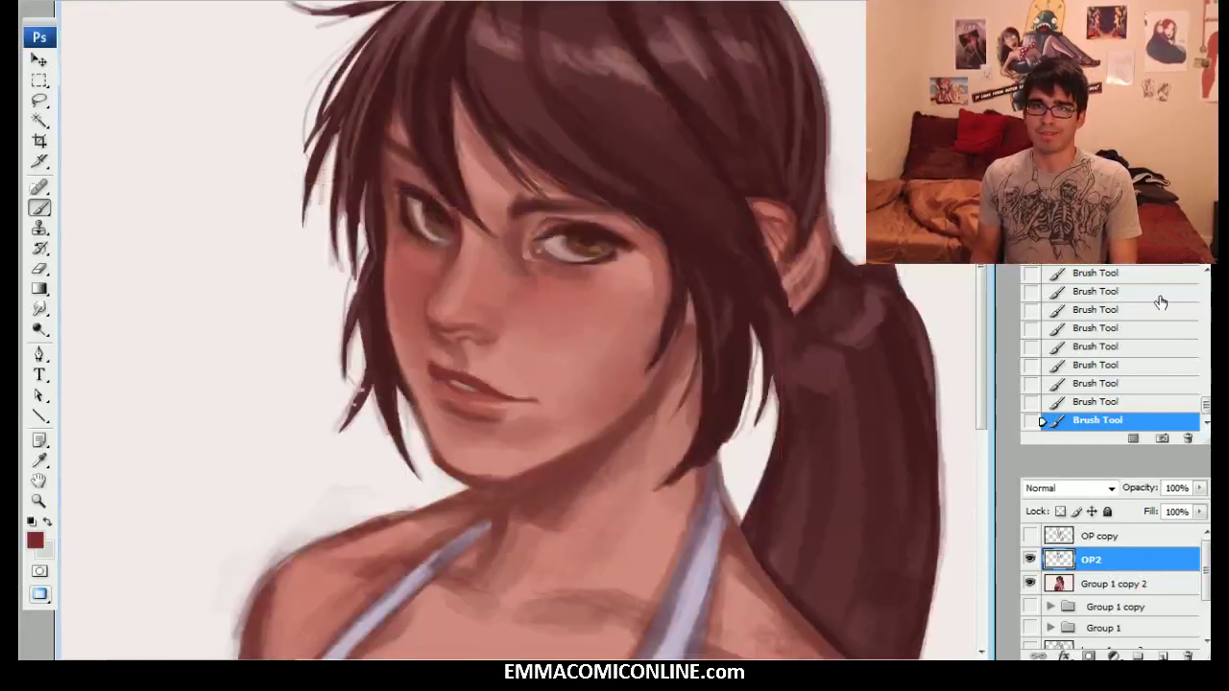
{"action": "left_click_drag", "start_coordinate": [1204, 408], "coordinate": [1206, 351]}
{"action": "left_click", "coordinate": [1151, 333]}
{"action": "left_click", "coordinate": [1155, 332]}
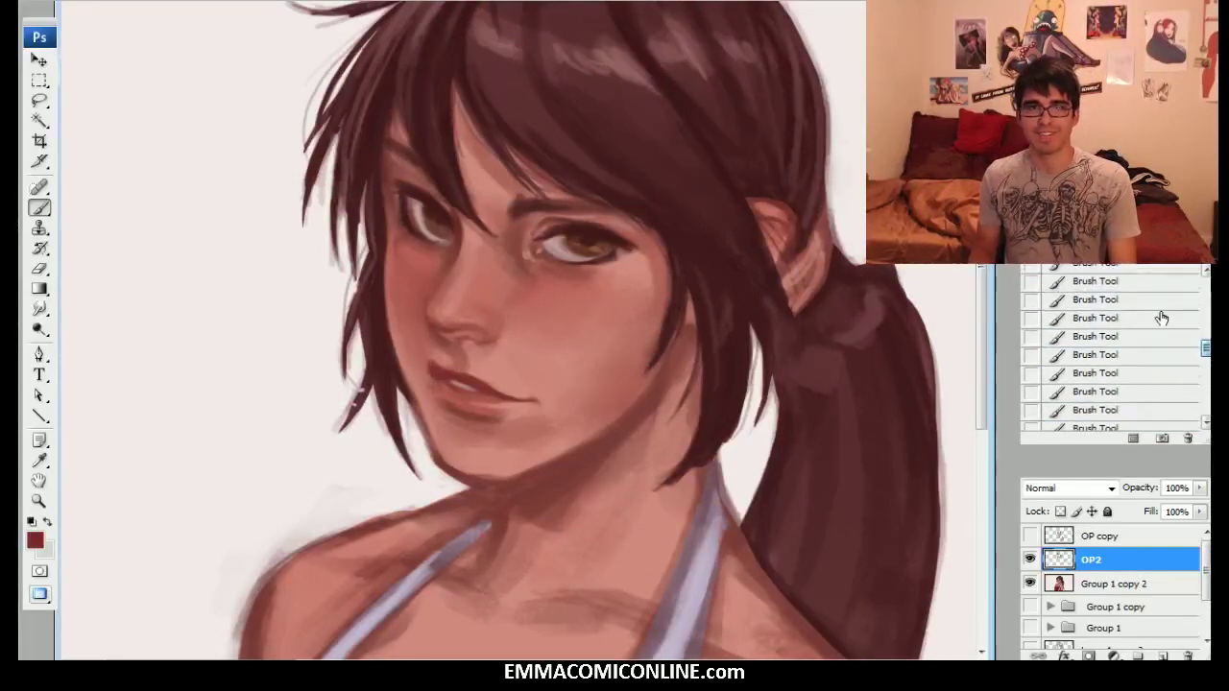
{"action": "left_click", "coordinate": [1161, 317]}
{"action": "key", "text": "ctrl+z"}
{"action": "key", "text": "ctrl+z"}
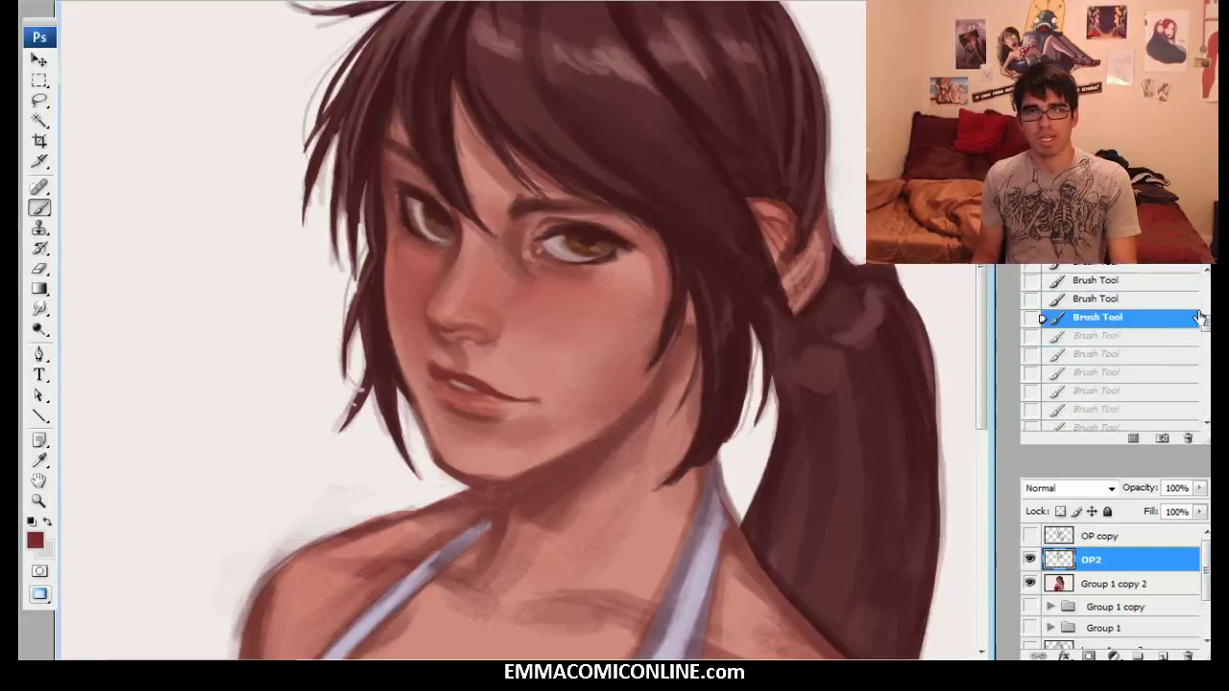
{"action": "key", "text": "ctrl+shift+z"}
{"action": "key", "text": "ctrl+shift+z"}
{"action": "key", "text": "ctrl+shift+z"}
{"action": "left_click", "coordinate": [1128, 285]}
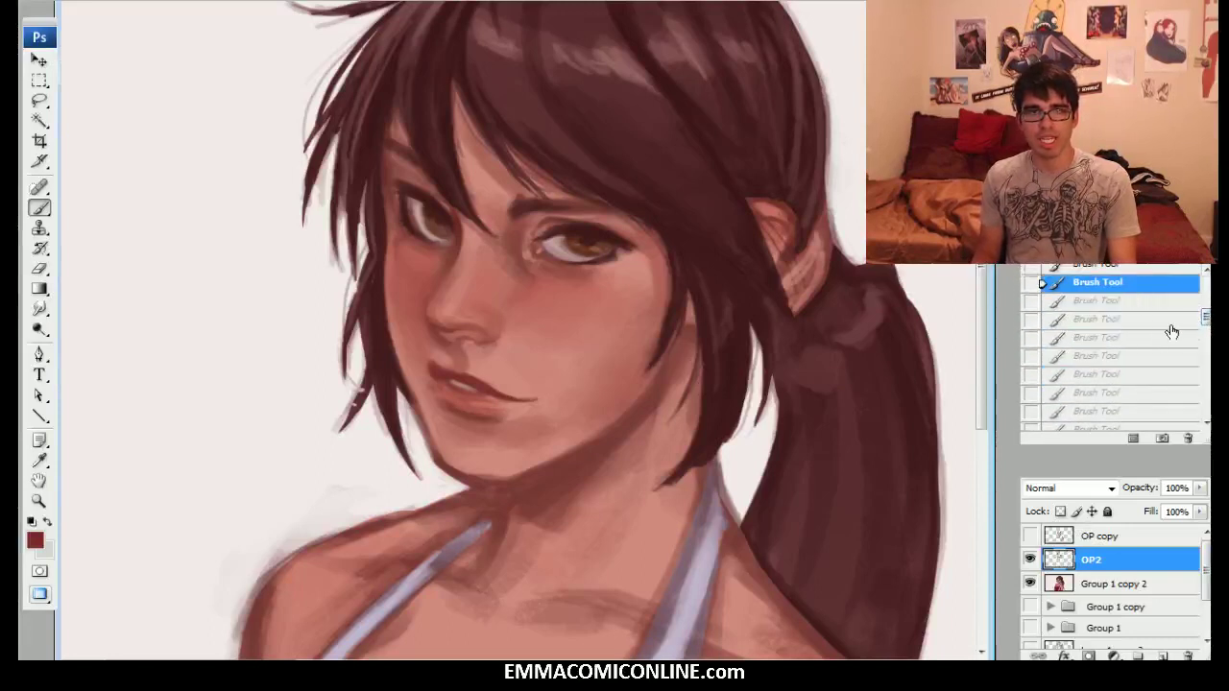
{"action": "left_click", "coordinate": [1150, 356]}
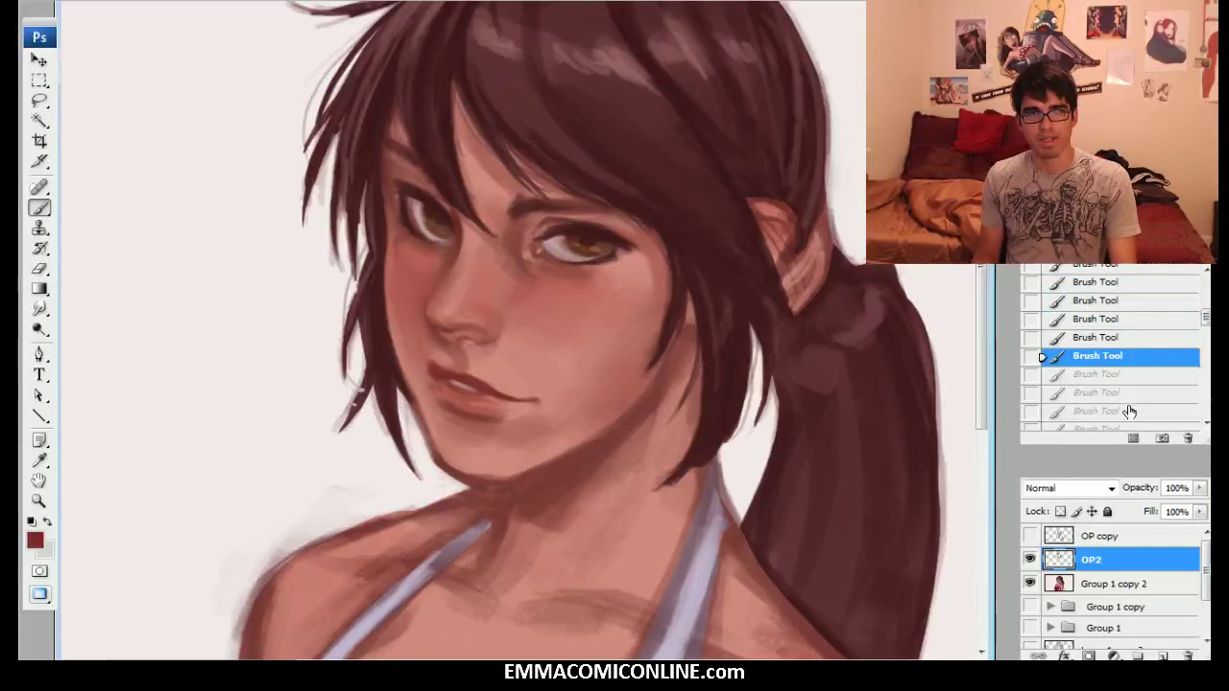
Toggle the visibility of layer OP2 to compare the face with and without the recent paint.
{"action": "left_click", "coordinate": [1030, 558]}
{"action": "left_click", "coordinate": [1030, 558]}
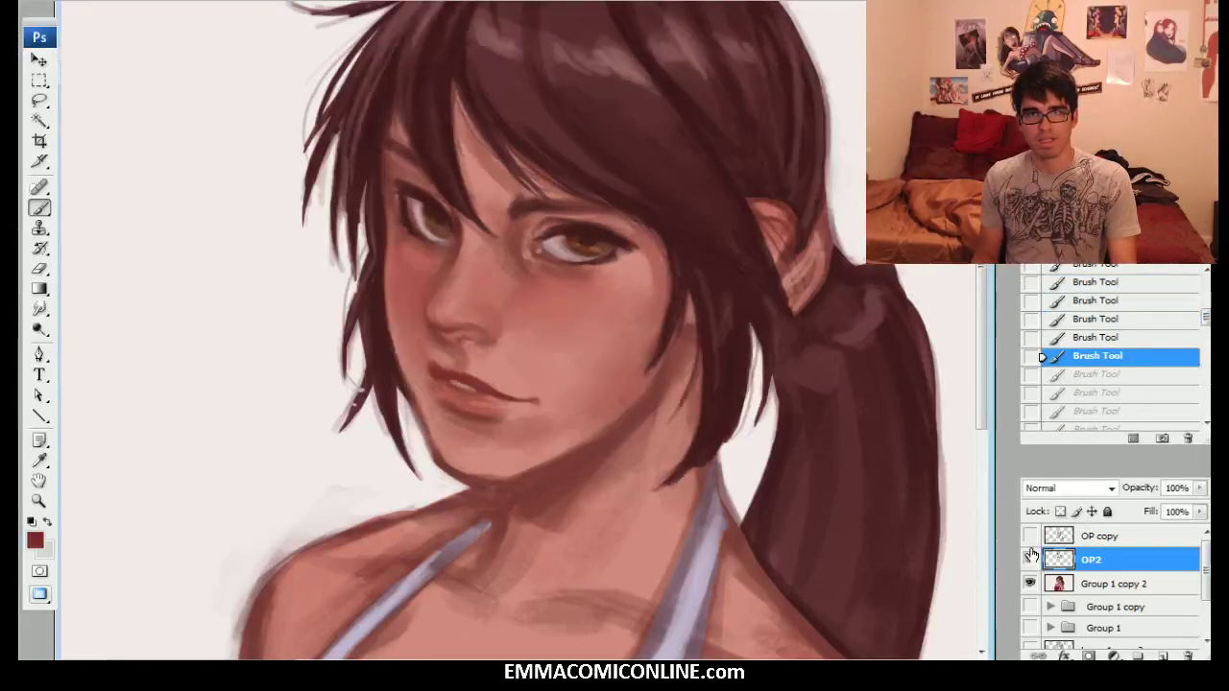
{"action": "left_click", "coordinate": [1030, 557]}
{"action": "left_click", "coordinate": [1030, 558]}
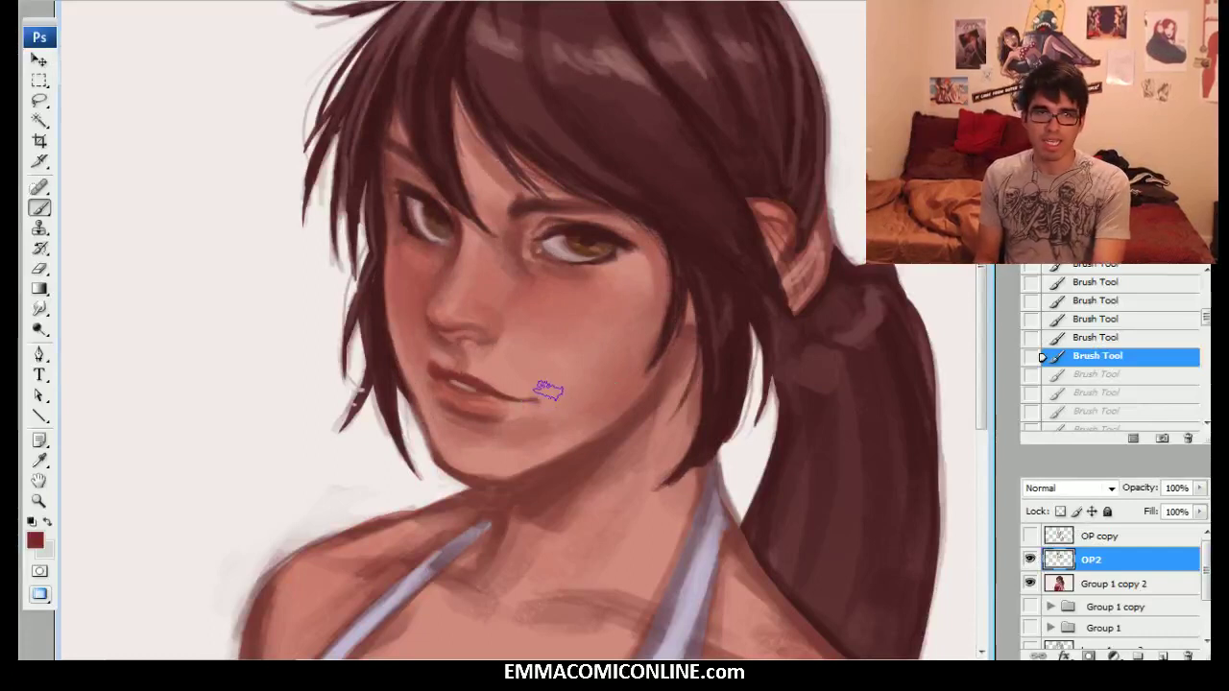
Erase excess paint around the near corner of the mouth and roll back the last two eraser strokes.
{"action": "mouse_move", "coordinate": [546, 401]}
{"action": "left_mouse_down"}
{"action": "mouse_move", "coordinate": [523, 378]}
{"action": "mouse_move", "coordinate": [539, 384]}
{"action": "left_mouse_up"}
{"action": "mouse_move", "coordinate": [539, 384]}
{"action": "left_mouse_down"}
{"action": "mouse_move", "coordinate": [513, 378]}
{"action": "mouse_move", "coordinate": [546, 401]}
{"action": "left_mouse_up"}
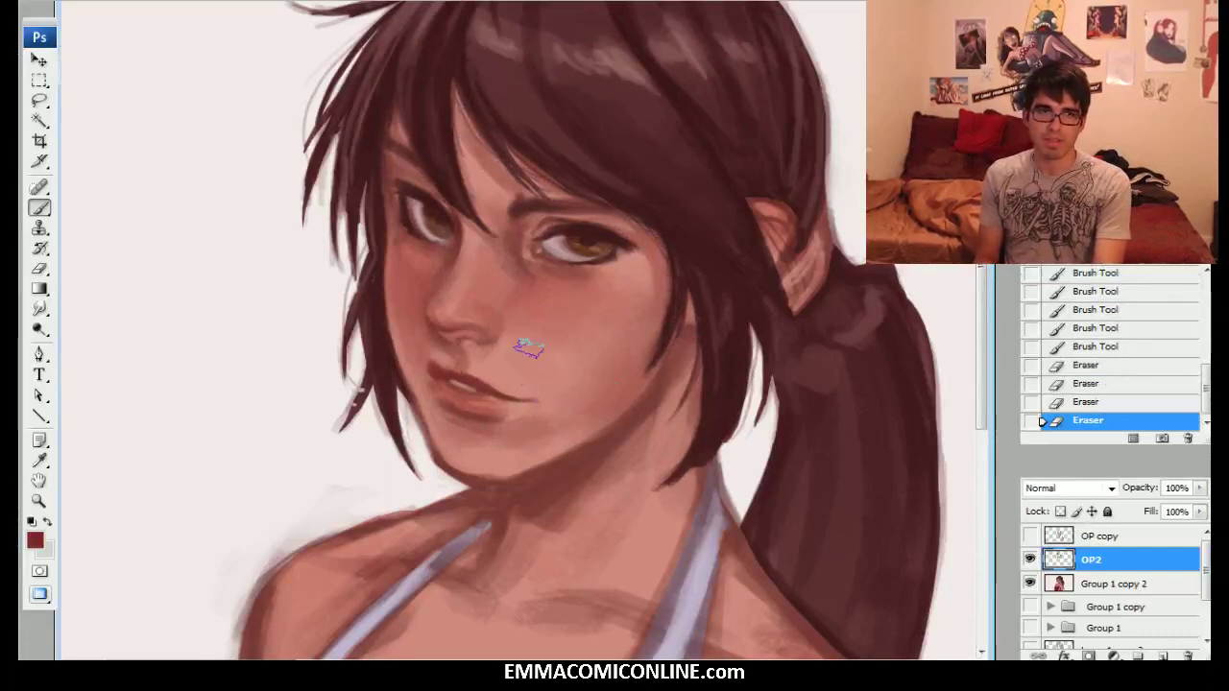
{"action": "left_click", "coordinate": [1080, 402]}
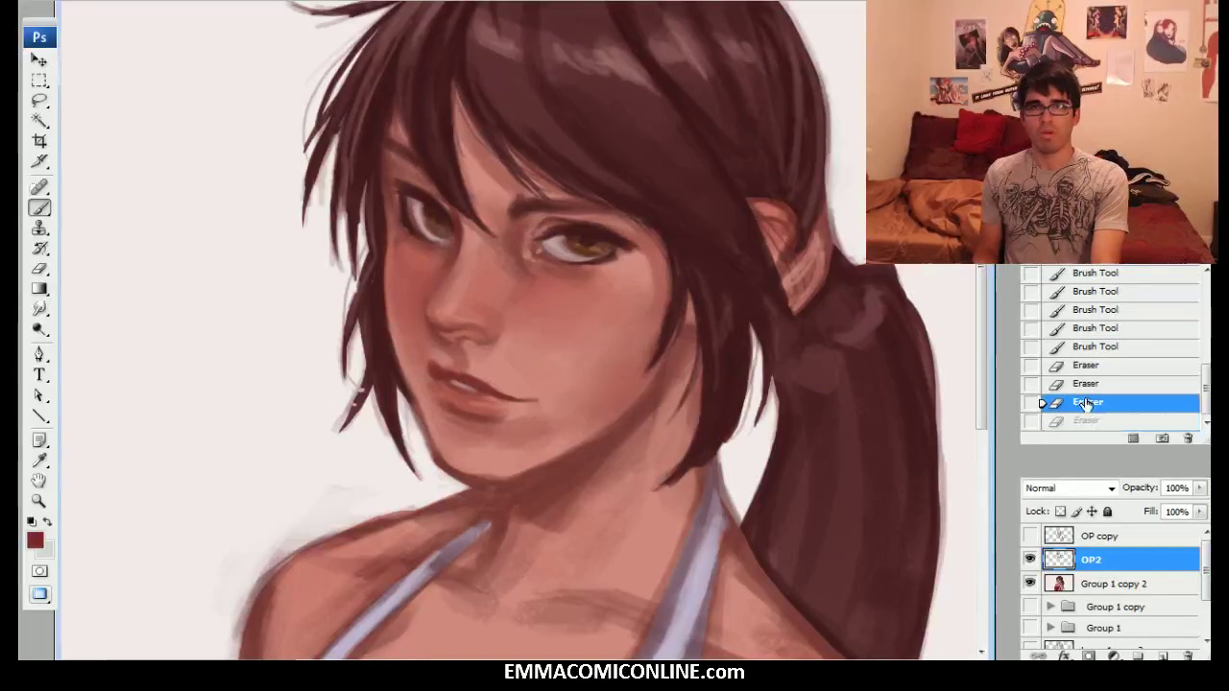
{"action": "left_click", "coordinate": [1088, 384]}
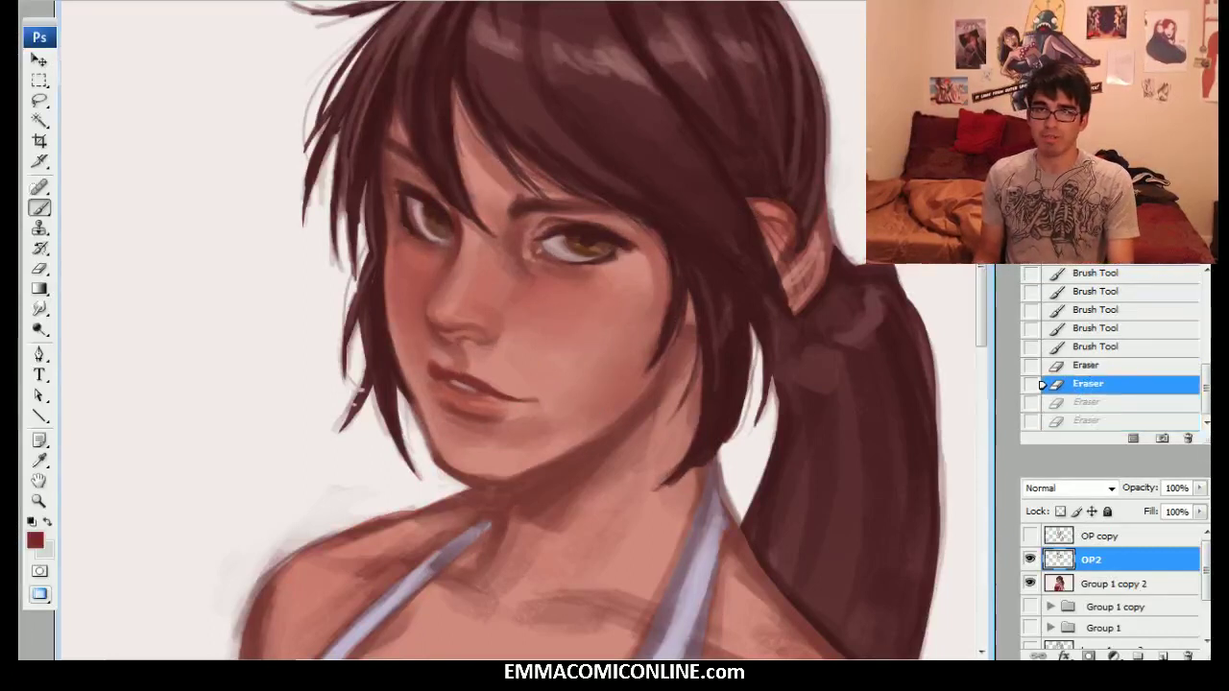
Reshape the upper lip from center to far corner with a sampled deep red and sample the skin tone beside the near corner.
{"action": "key", "text": "ctrl+plus"}
{"action": "scroll", "coordinate": [517, 329], "scroll_direction": "left", "scroll_amount": 1}
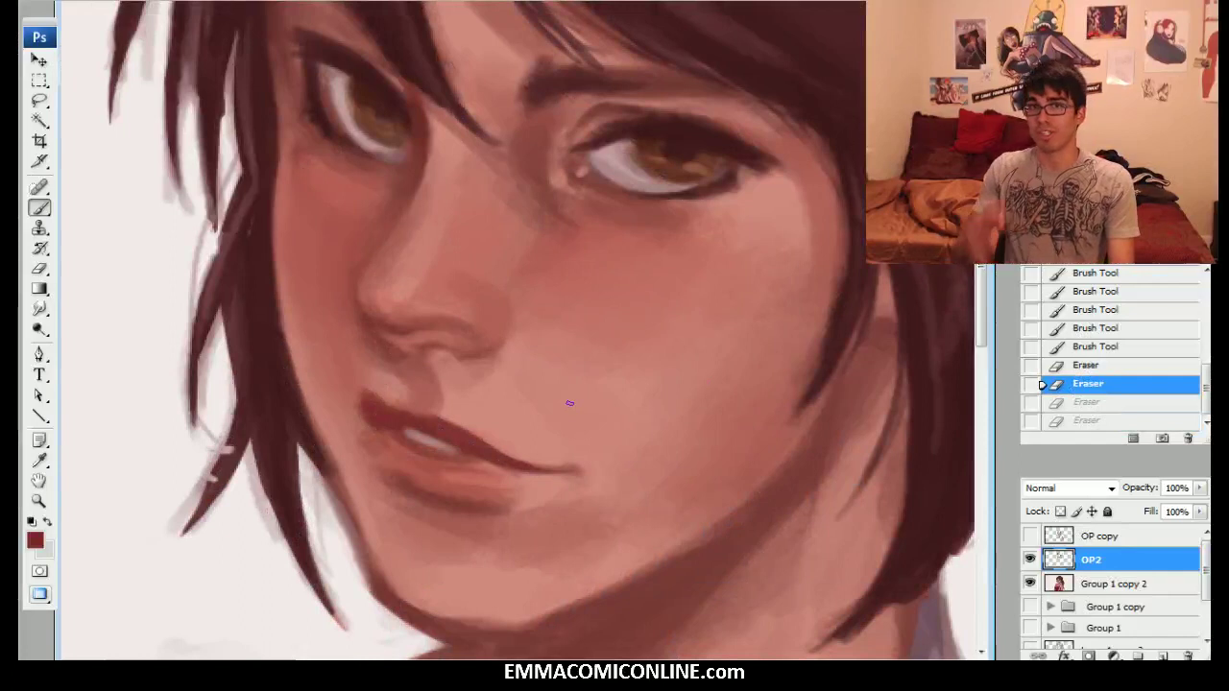
{"action": "left_click", "coordinate": [568, 477], "text": "alt"}
{"action": "left_click", "coordinate": [539, 462], "text": "alt"}
{"action": "left_click", "coordinate": [463, 449], "text": "alt"}
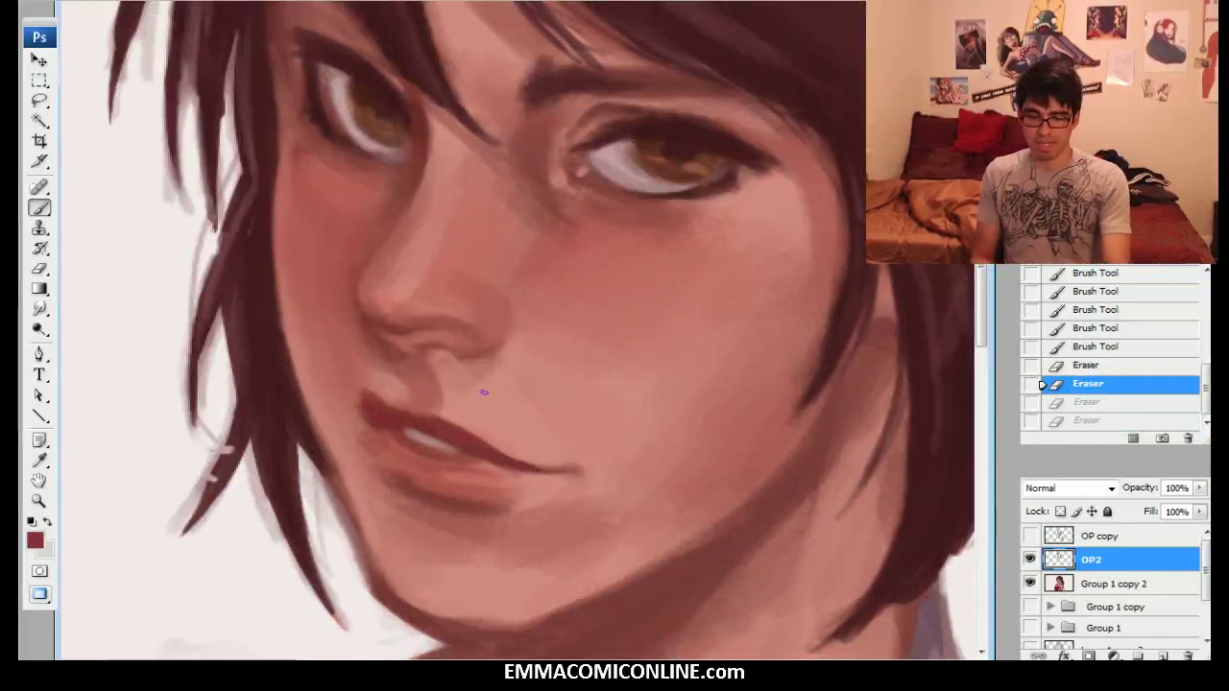
{"action": "mouse_move", "coordinate": [488, 449]}
{"action": "left_mouse_down"}
{"action": "mouse_move", "coordinate": [533, 468]}
{"action": "mouse_move", "coordinate": [472, 442]}
{"action": "mouse_move", "coordinate": [499, 442]}
{"action": "mouse_move", "coordinate": [417, 422]}
{"action": "left_mouse_up"}
{"action": "left_click_drag", "start_coordinate": [423, 424], "coordinate": [365, 411]}
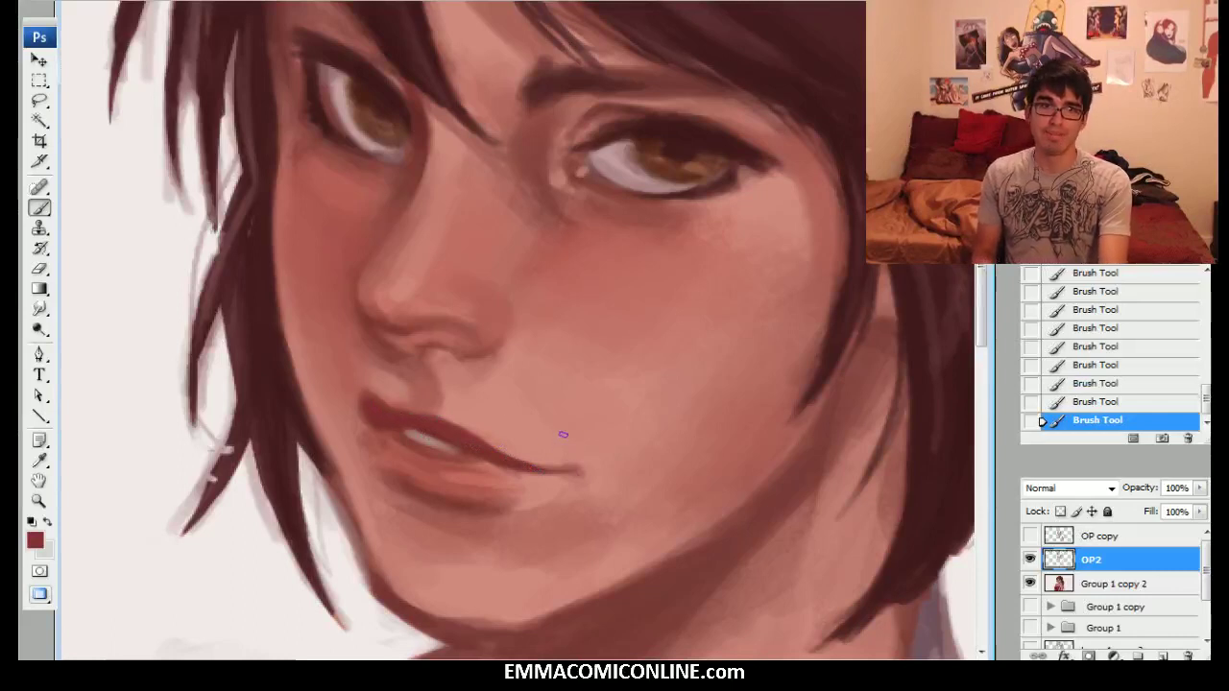
{"action": "left_click", "coordinate": [585, 470], "text": "alt"}
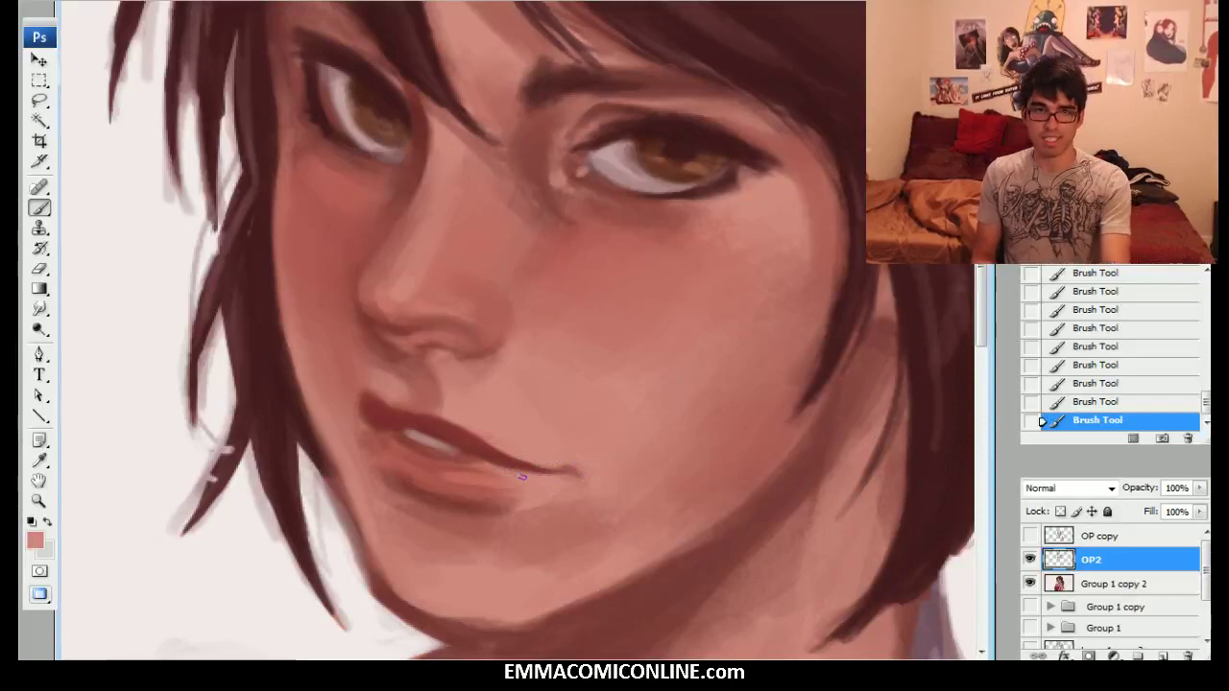
Hide and show layer OP2 to check the reworked upper lip against the underlying painting.
{"action": "left_click", "coordinate": [1030, 559]}
{"action": "left_click", "coordinate": [1031, 558]}
{"action": "left_click", "coordinate": [1030, 559]}
{"action": "left_click", "coordinate": [1030, 558]}
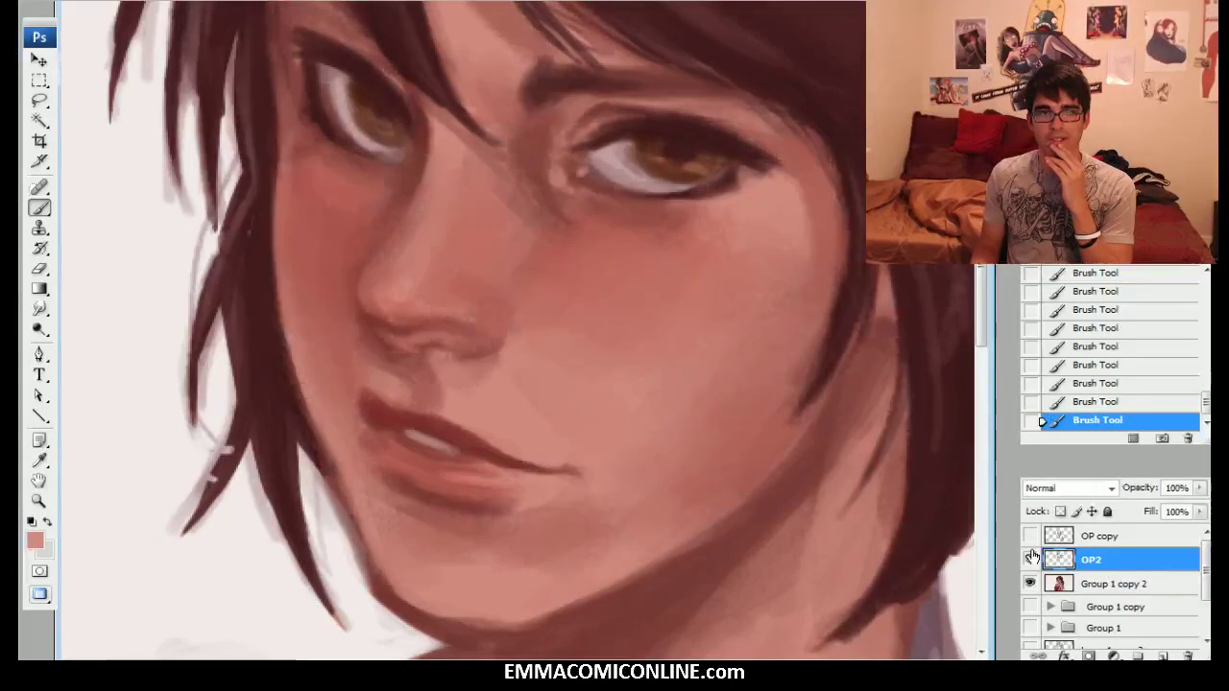
Try deepening the lower lip with a sampled deep red, and roll those strokes back in the history.
{"action": "left_click", "coordinate": [384, 425], "text": "alt"}
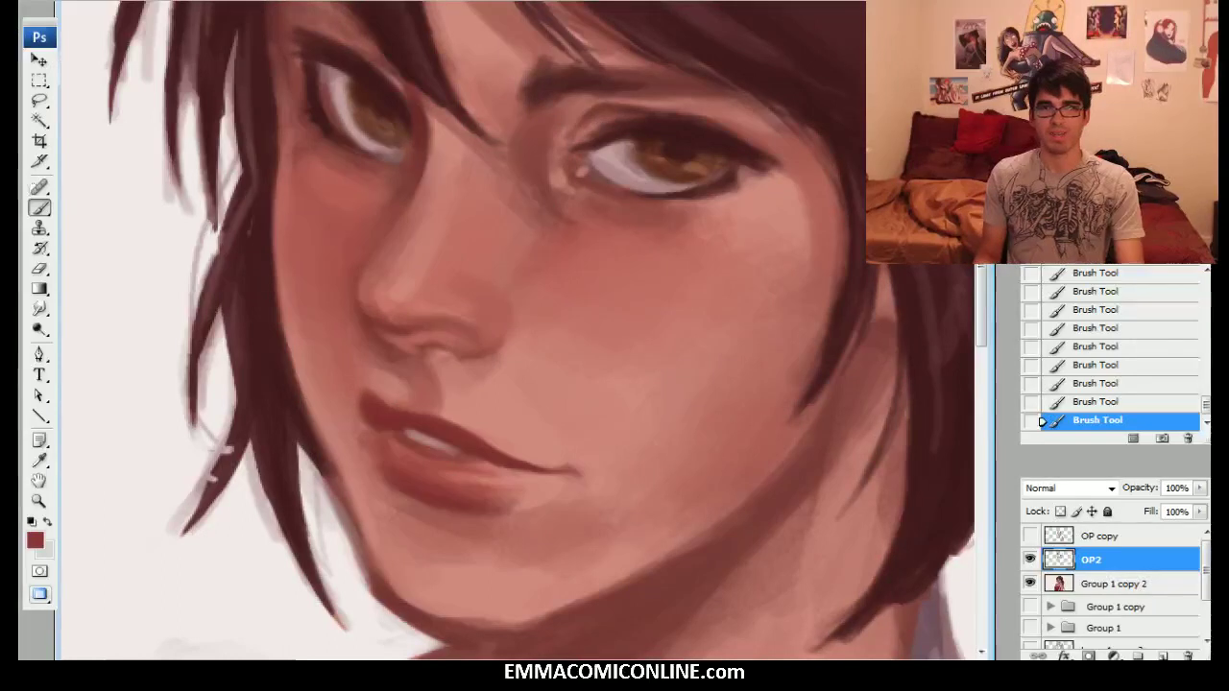
{"action": "key", "text": "ctrl+minus"}
{"action": "key", "text": "ctrl+minus"}
{"action": "left_click", "coordinate": [1120, 346]}
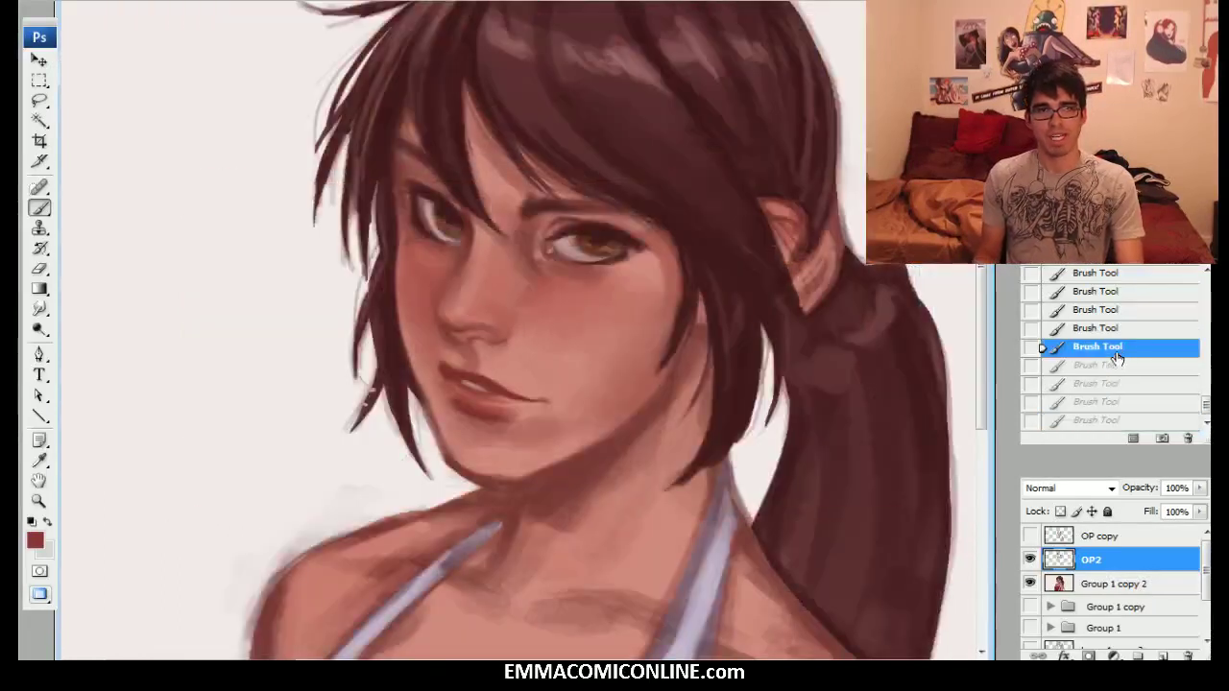
{"action": "left_click", "coordinate": [1118, 310]}
{"action": "left_click_drag", "start_coordinate": [1205, 406], "coordinate": [1206, 387]}
{"action": "left_click", "coordinate": [1168, 353]}
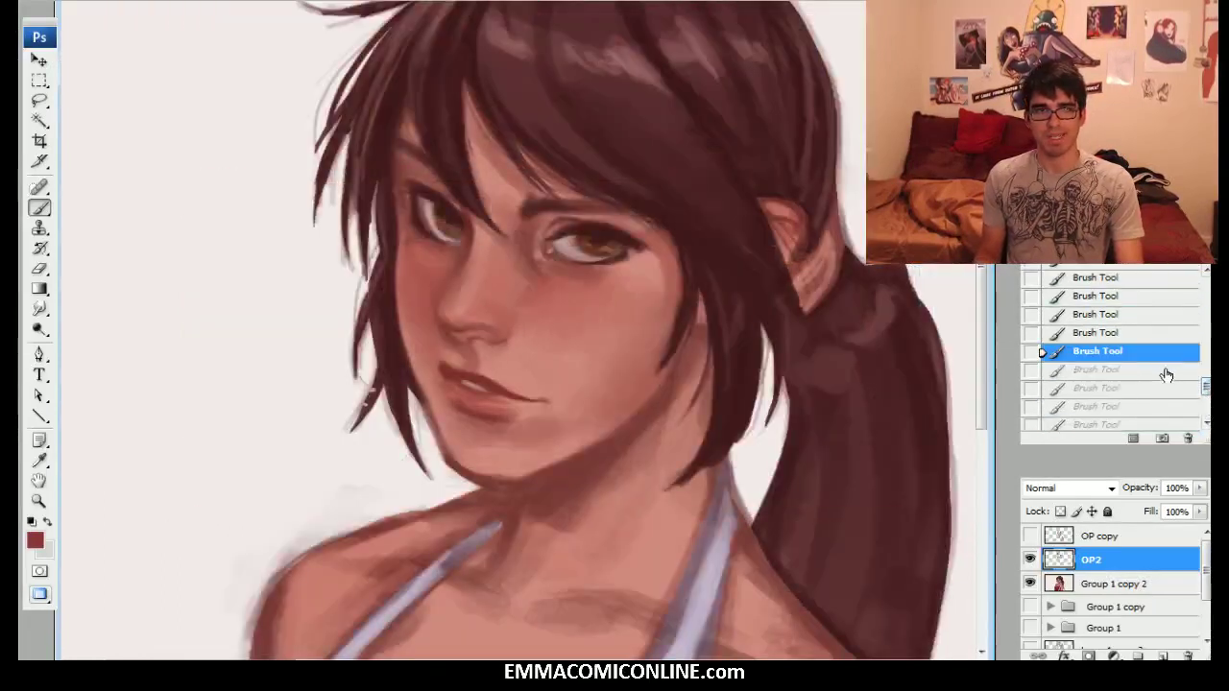
Sample the light skin tone below the near mouth corner and lighten the near end of the lower lip.
{"action": "key", "text": "ctrl+plus"}
{"action": "key", "text": "ctrl+plus"}
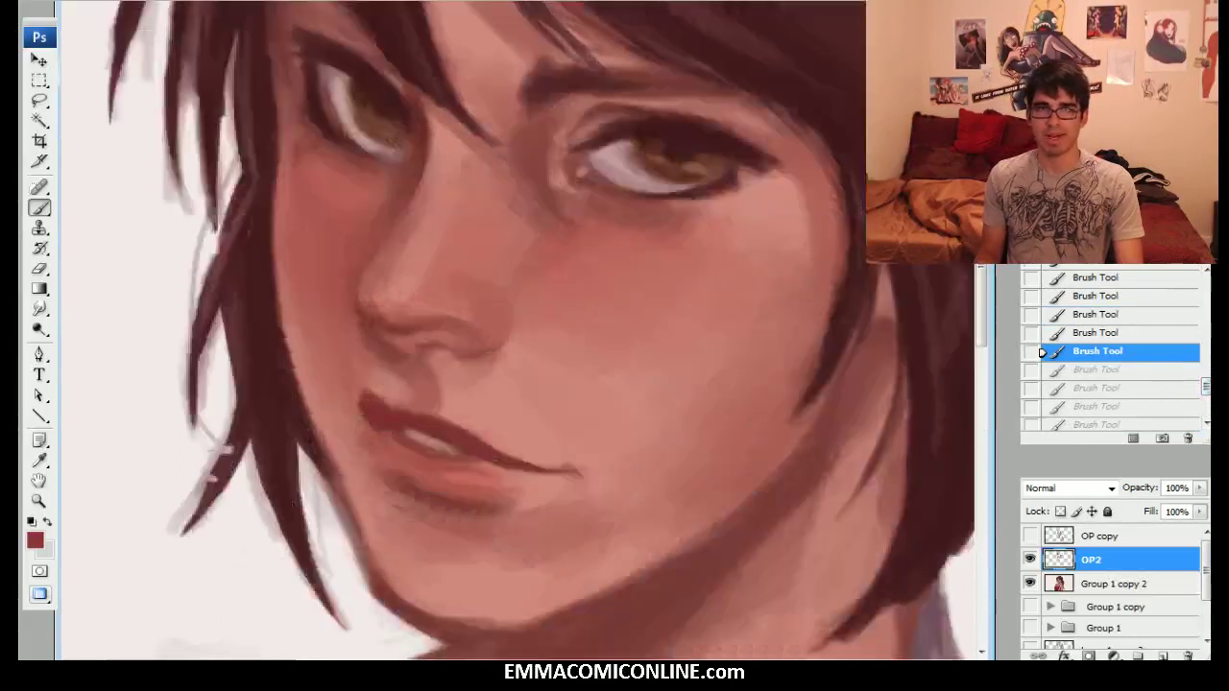
{"action": "left_click_drag", "start_coordinate": [766, 277], "coordinate": [787, 234]}
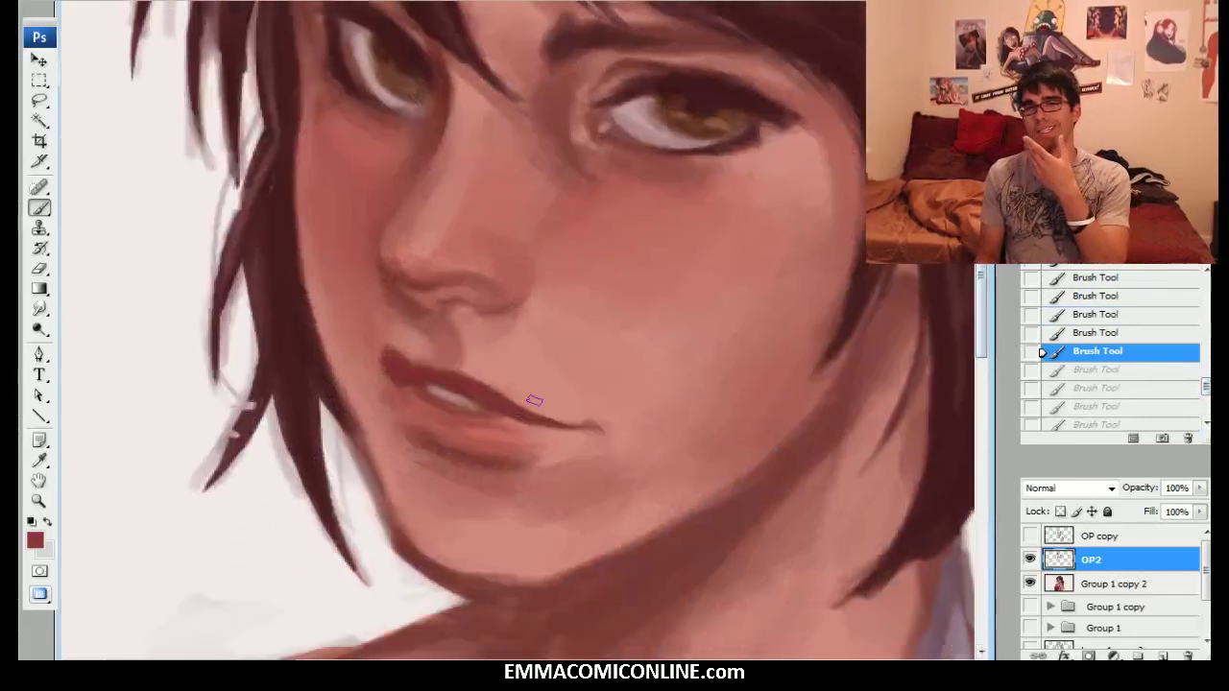
{"action": "left_click", "coordinate": [566, 453], "text": "alt"}
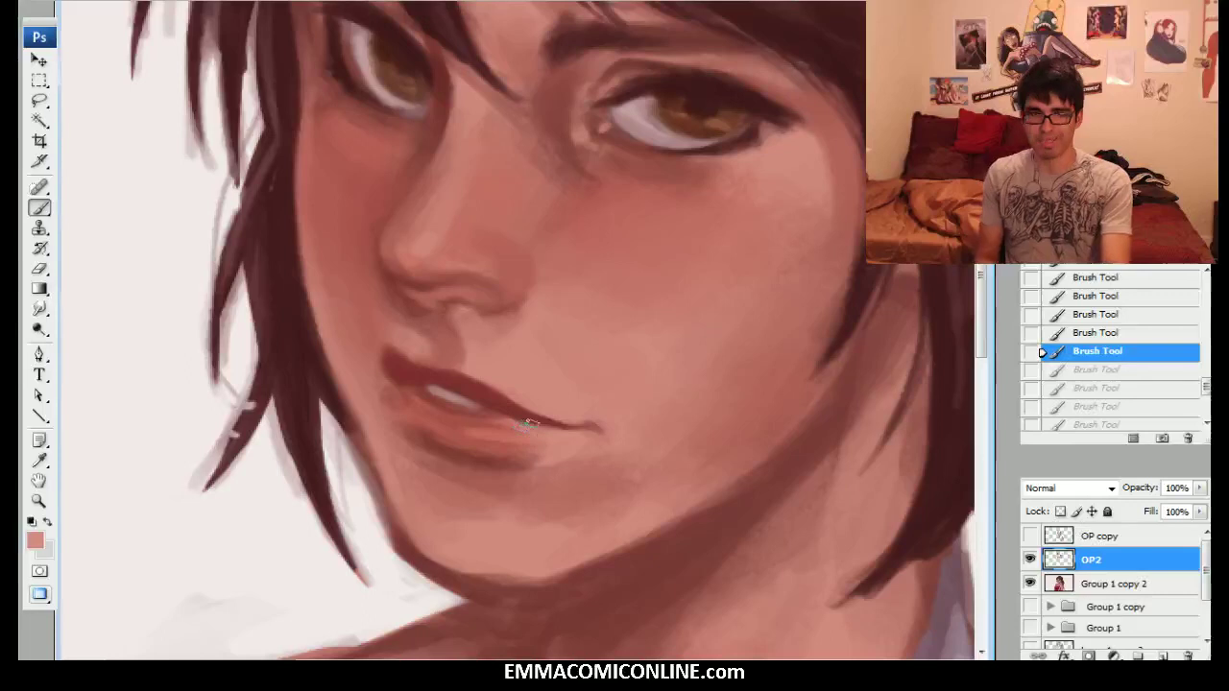
{"action": "left_click_drag", "start_coordinate": [534, 427], "coordinate": [523, 437]}
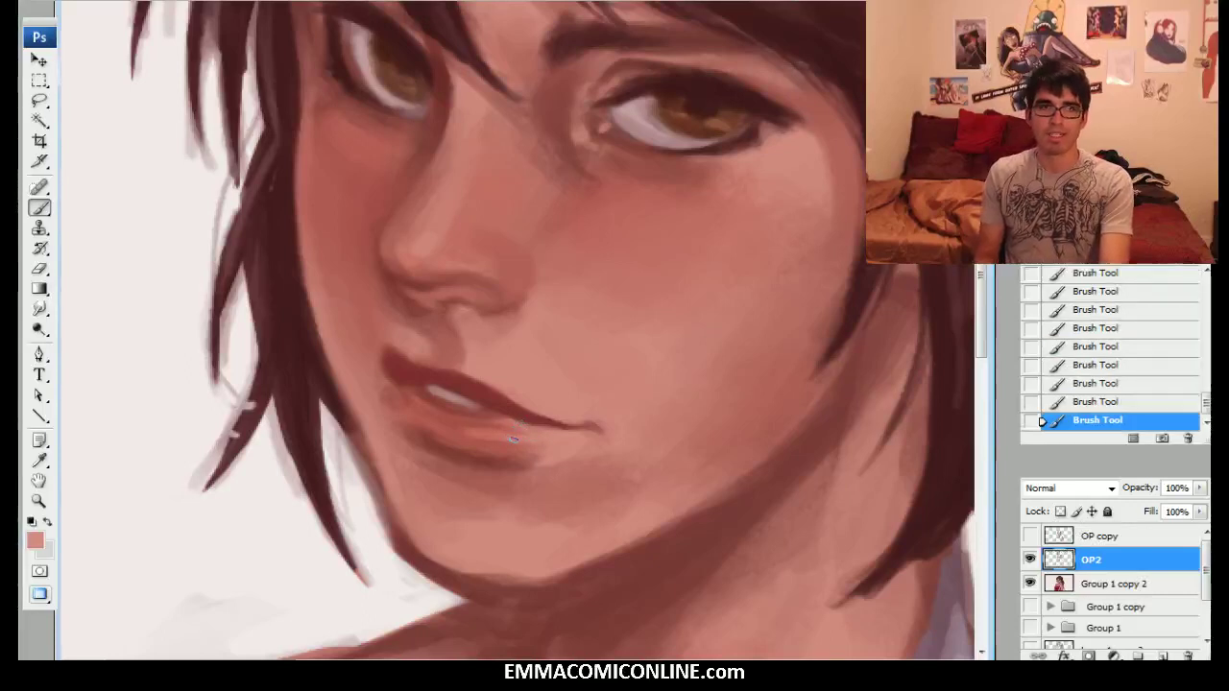
Set the foreground color to the warm red #c15a52, paint it into the lips and blend with a sampled deep red.
{"action": "left_click", "coordinate": [460, 437], "text": "alt"}
{"action": "left_click", "coordinate": [35, 541]}
{"action": "left_click", "coordinate": [548, 423]}
{"action": "left_click_drag", "start_coordinate": [547, 423], "coordinate": [538, 414]}
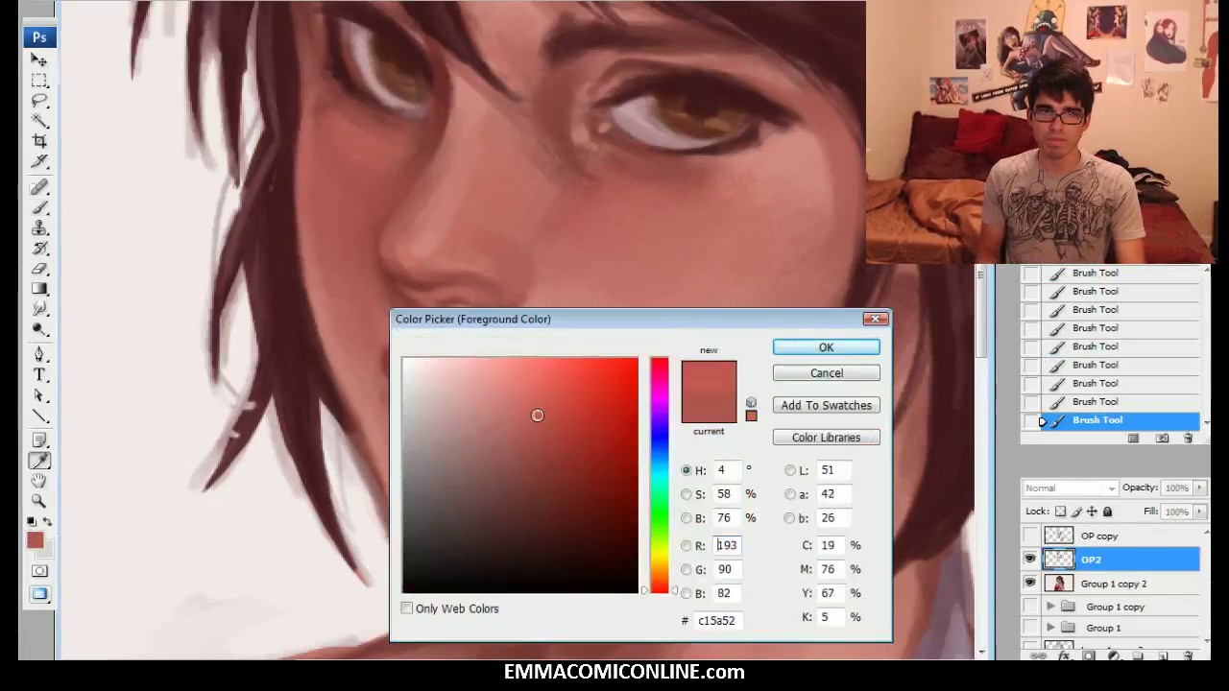
{"action": "left_click", "coordinate": [789, 347]}
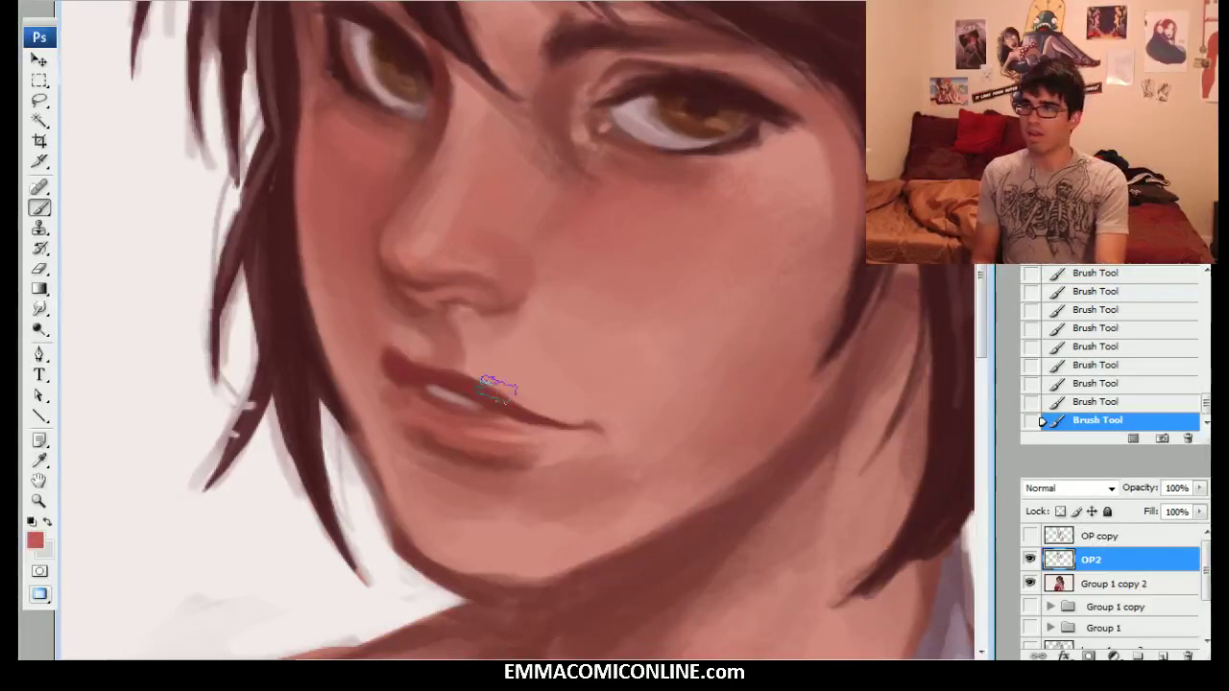
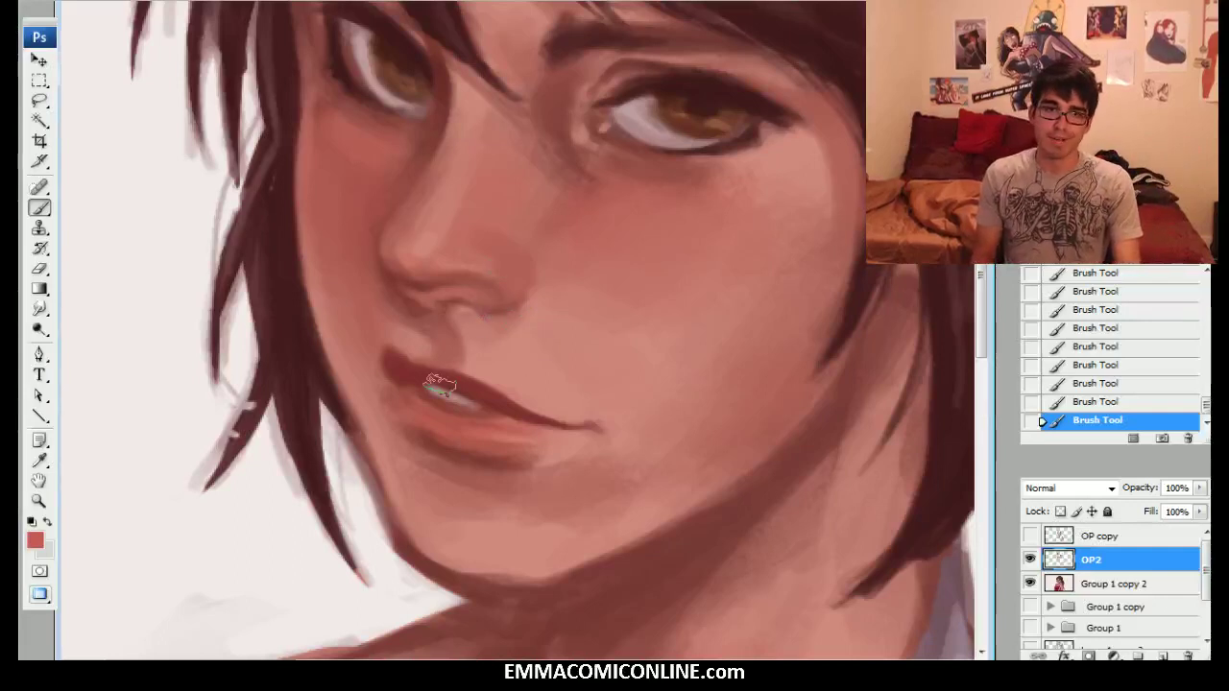
{"action": "left_click", "coordinate": [492, 401], "text": "alt"}
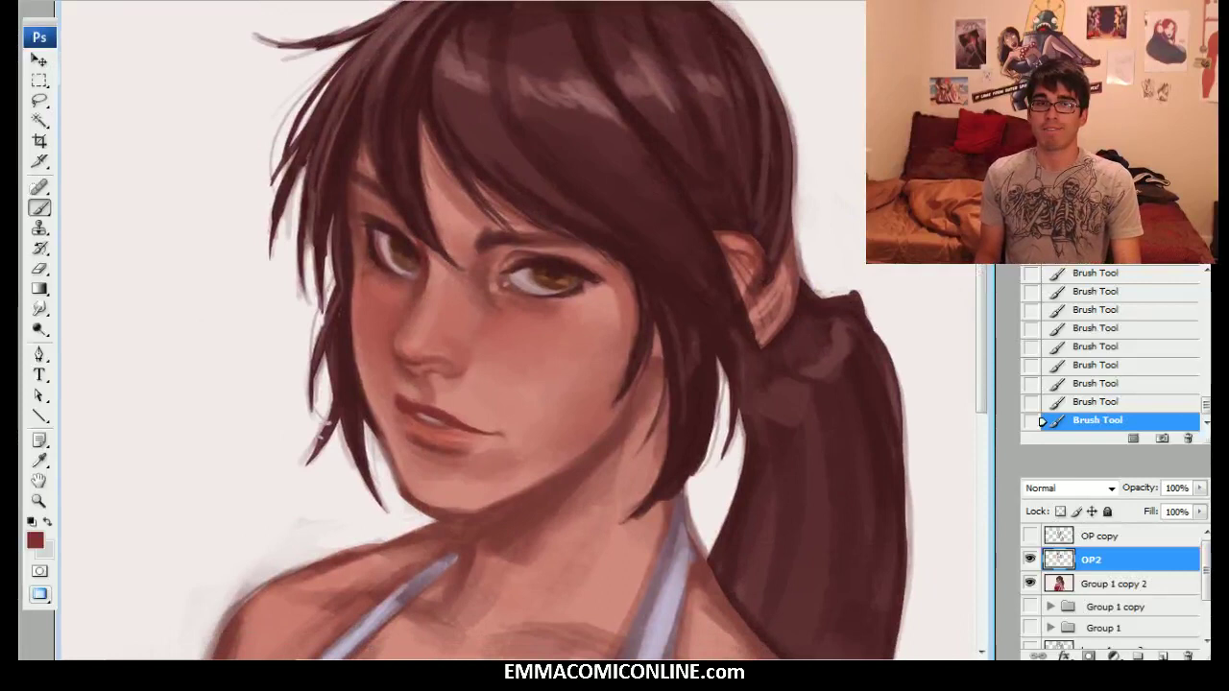
Sample the cheek blush, undo the last stroke and brush the tone over the far cheek beside the nose.
{"action": "left_click", "coordinate": [508, 328], "text": "alt"}
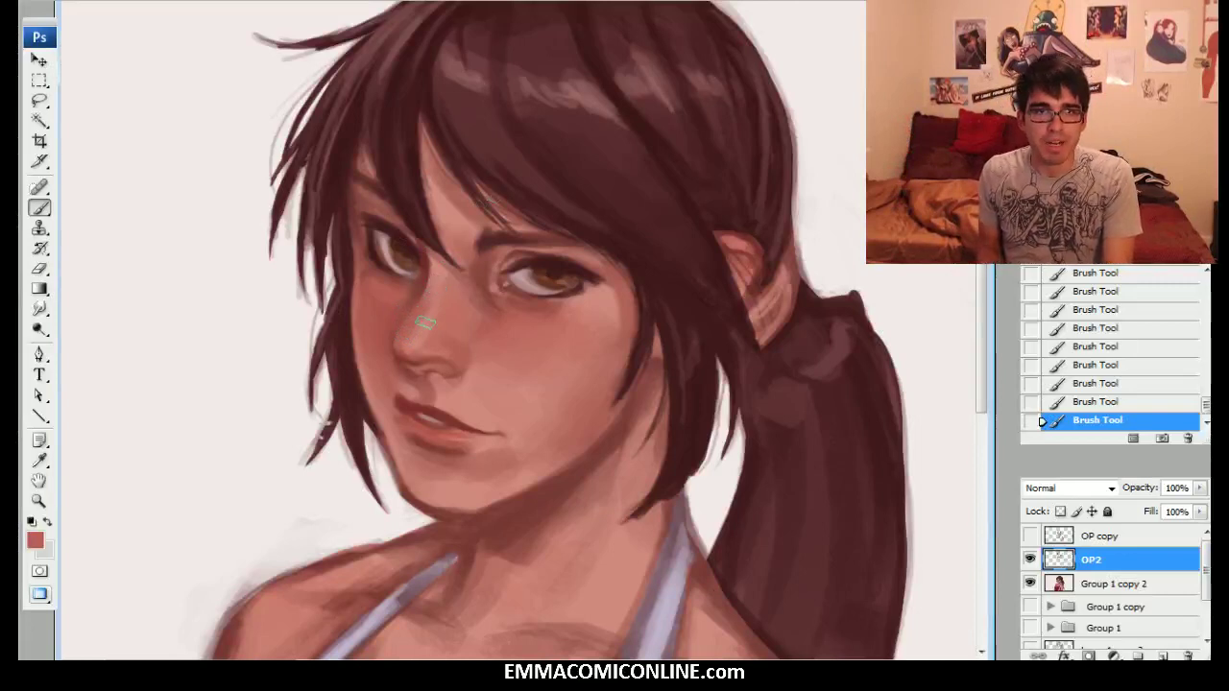
{"action": "left_click", "coordinate": [1119, 399]}
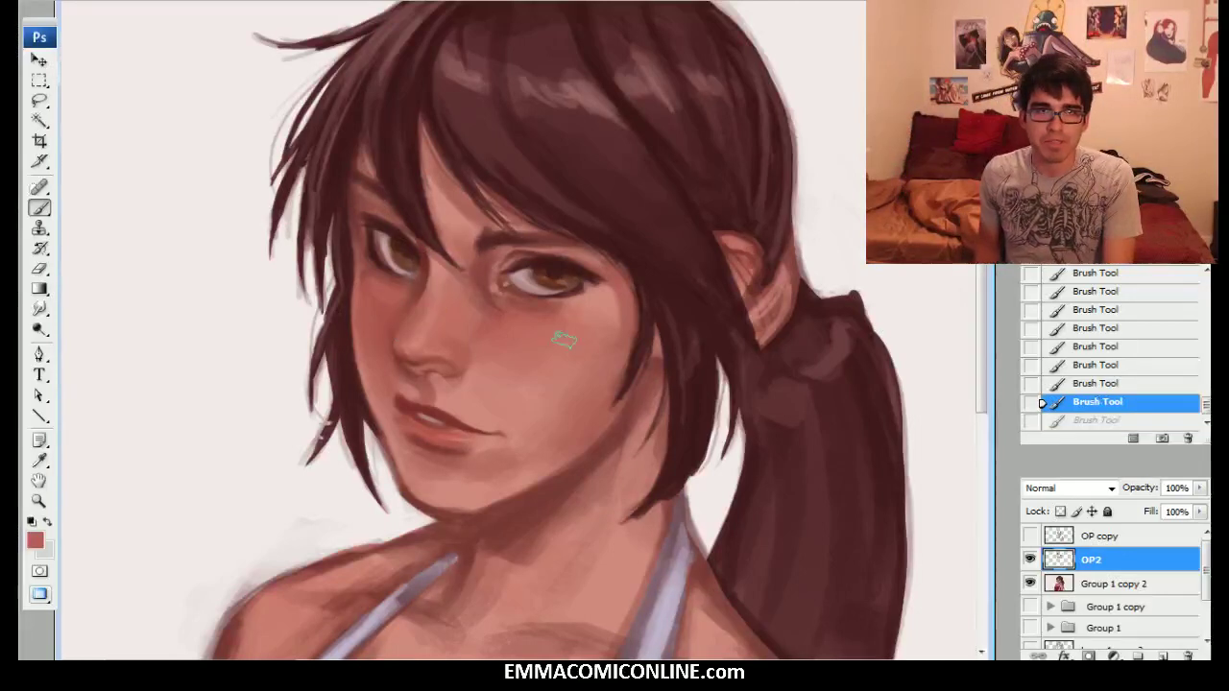
{"action": "left_click_drag", "start_coordinate": [397, 332], "coordinate": [413, 340]}
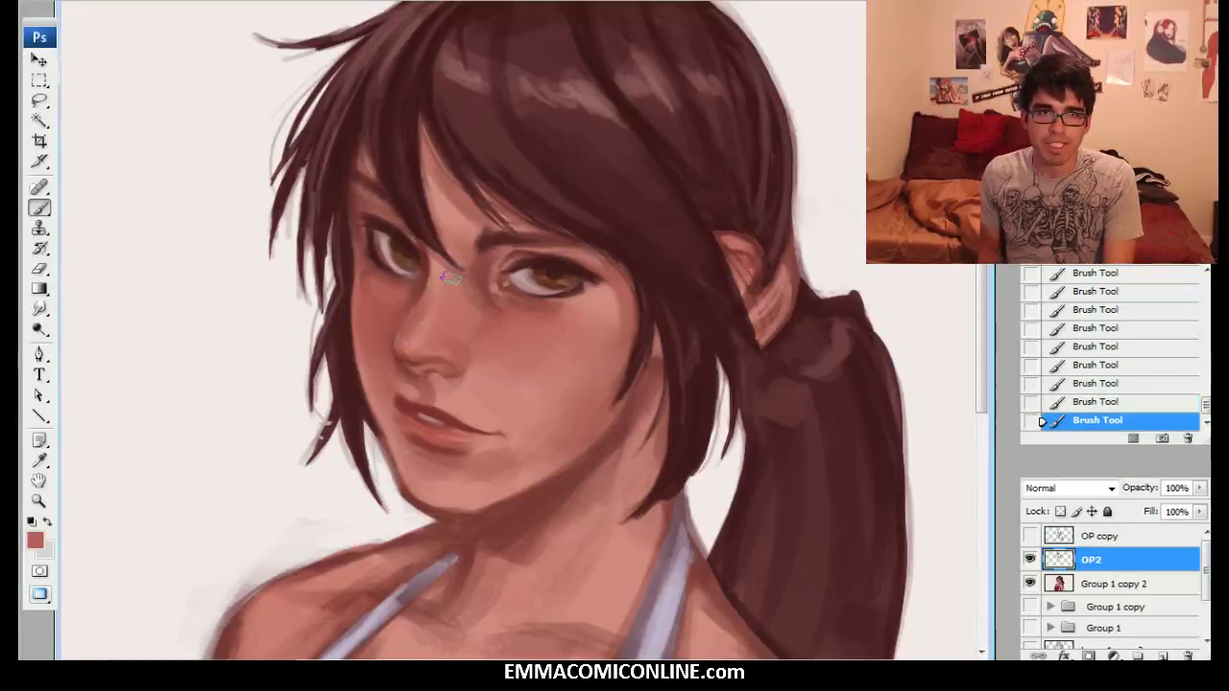
Sample red-brown tones beside the nose and at the far eye's inner corner, and roll back the last three brush strokes.
{"action": "left_click", "coordinate": [401, 322], "text": "alt"}
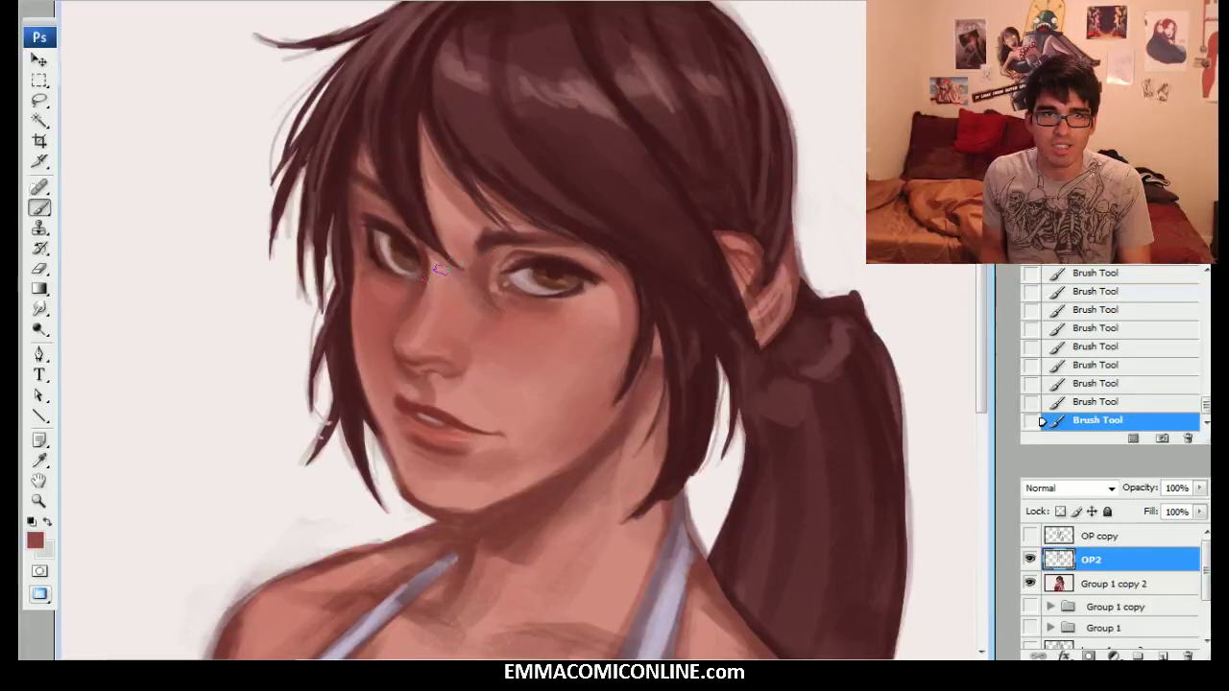
{"action": "left_click", "coordinate": [430, 283], "text": "alt"}
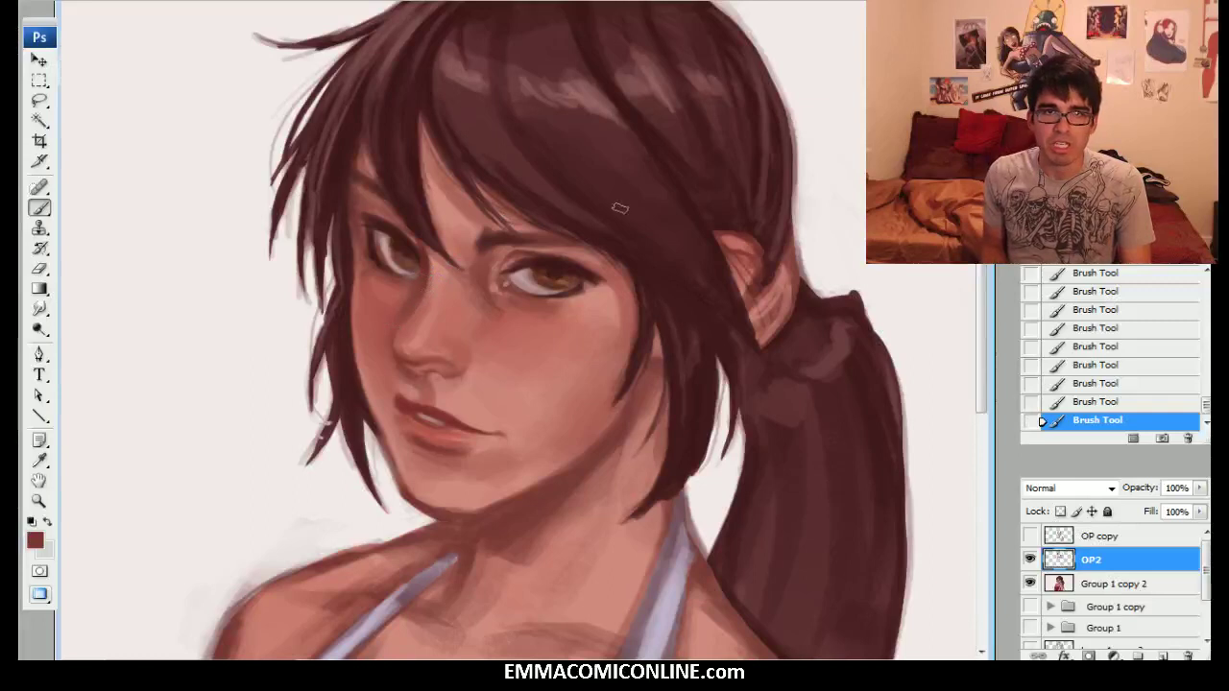
{"action": "left_click", "coordinate": [1100, 368]}
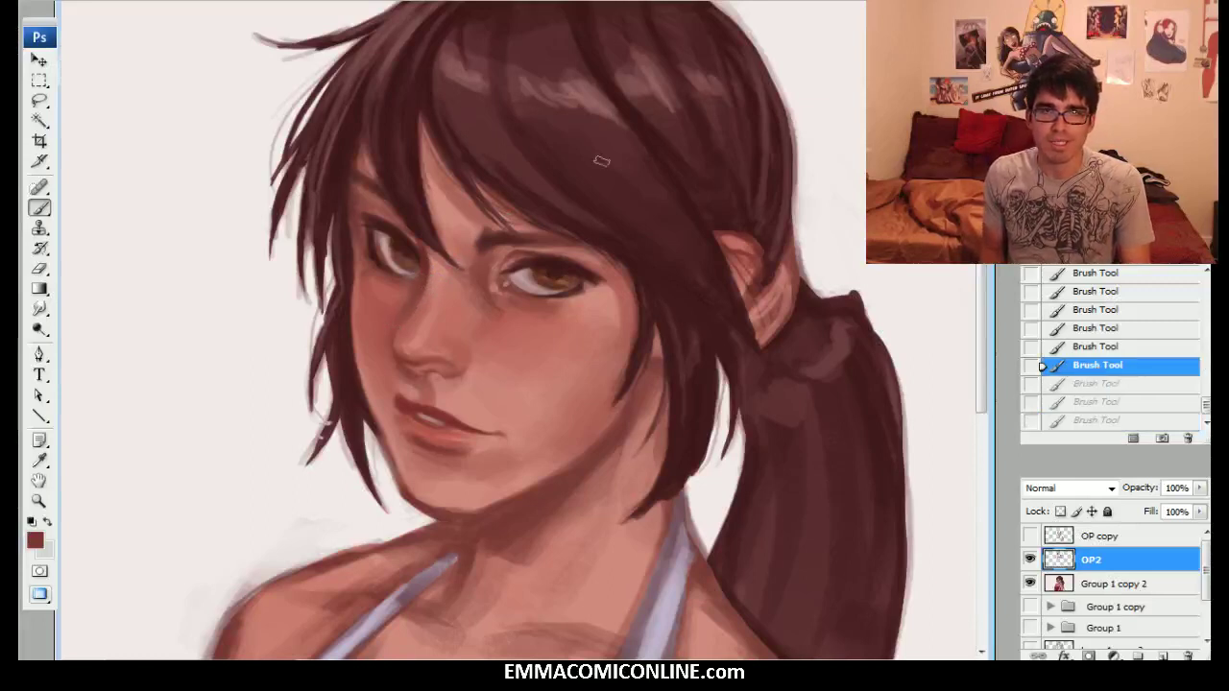
Sample the dark tone above the near eye and restore the three rolled-back brush strokes.
{"action": "mouse_move", "coordinate": [324, 431]}
{"action": "left_mouse_down"}
{"action": "mouse_move", "coordinate": [356, 487]}
{"action": "mouse_move", "coordinate": [312, 432]}
{"action": "left_mouse_up"}
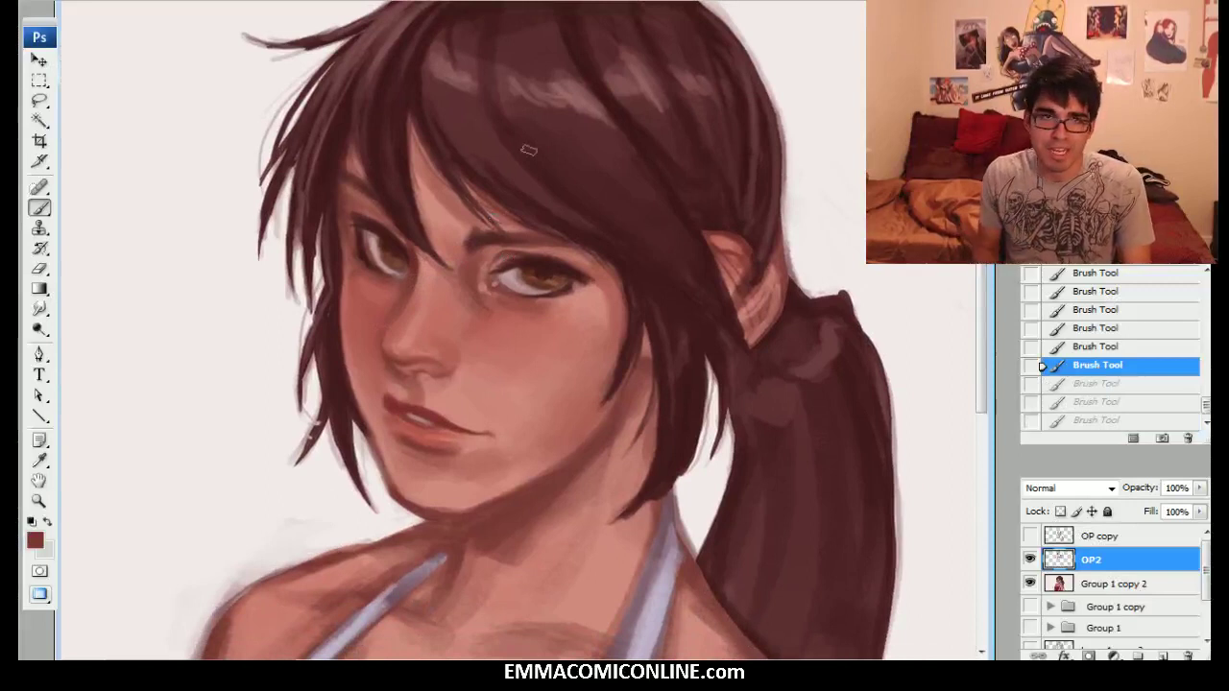
{"action": "left_click", "coordinate": [510, 246], "text": "alt"}
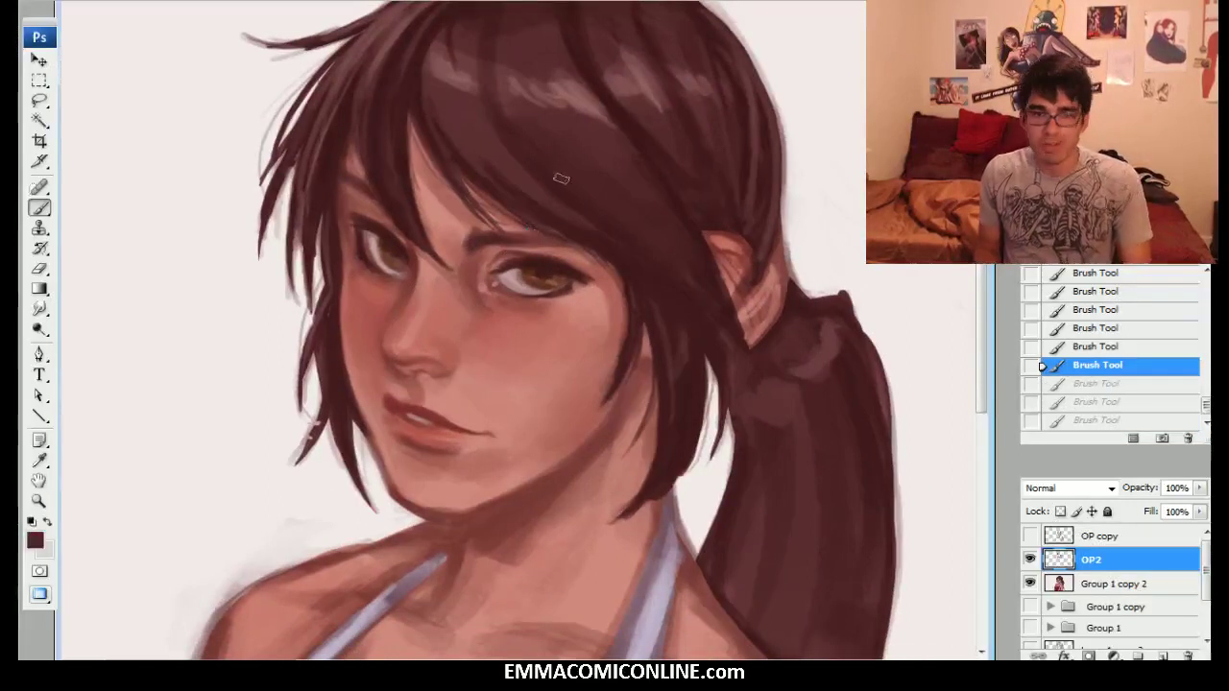
{"action": "key", "text": "ctrl+shift+z"}
{"action": "key", "text": "ctrl+shift+z"}
{"action": "key", "text": "ctrl+shift+z"}
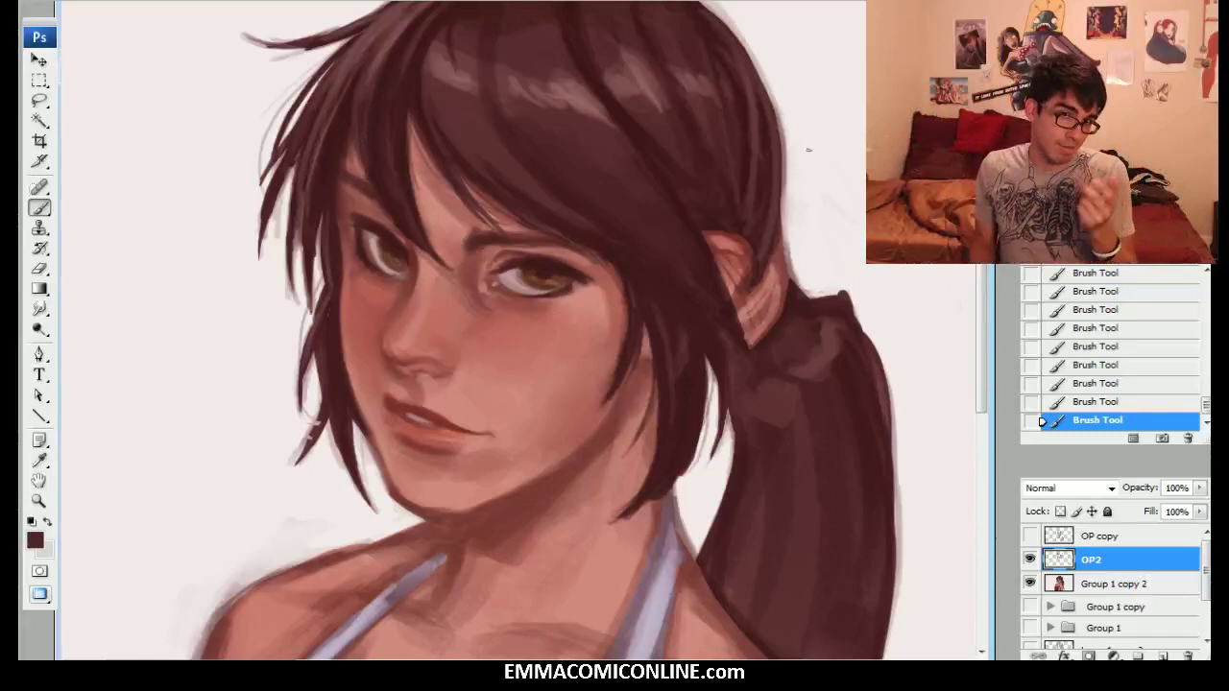
Try refining the far eye with sampled red, dark brown and mauve eye-white tones, and roll back the last four strokes.
{"action": "left_click", "coordinate": [482, 269], "text": "alt"}
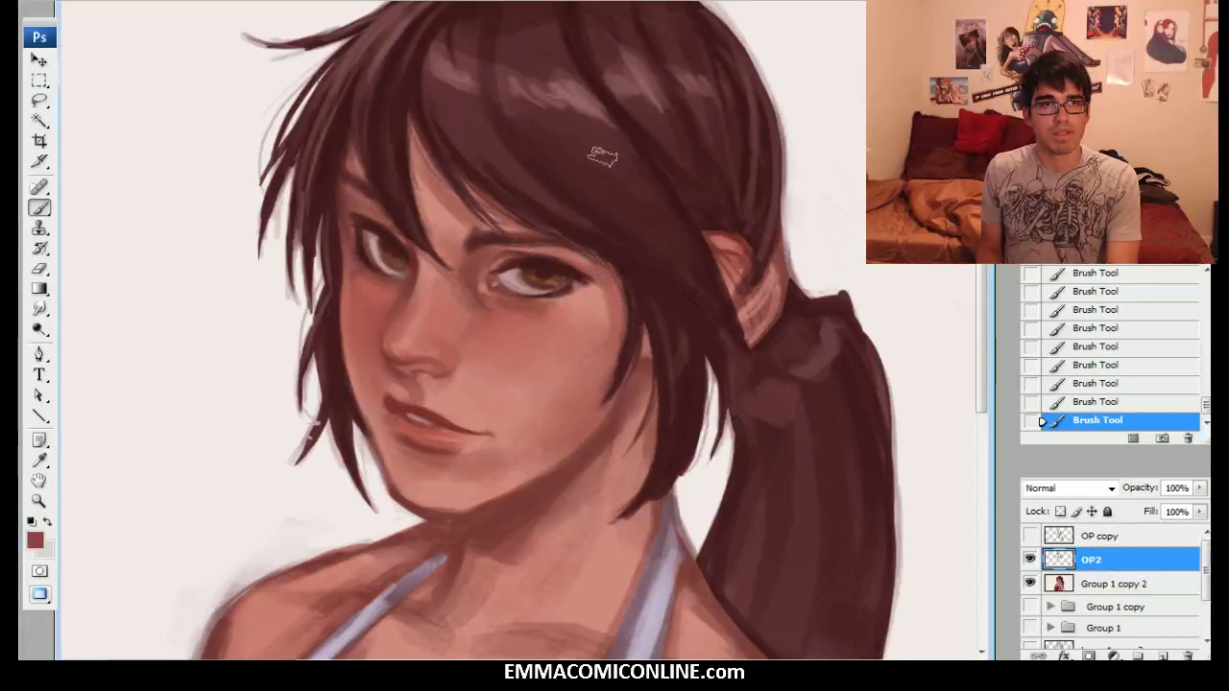
{"action": "left_click", "coordinate": [412, 257], "text": "alt"}
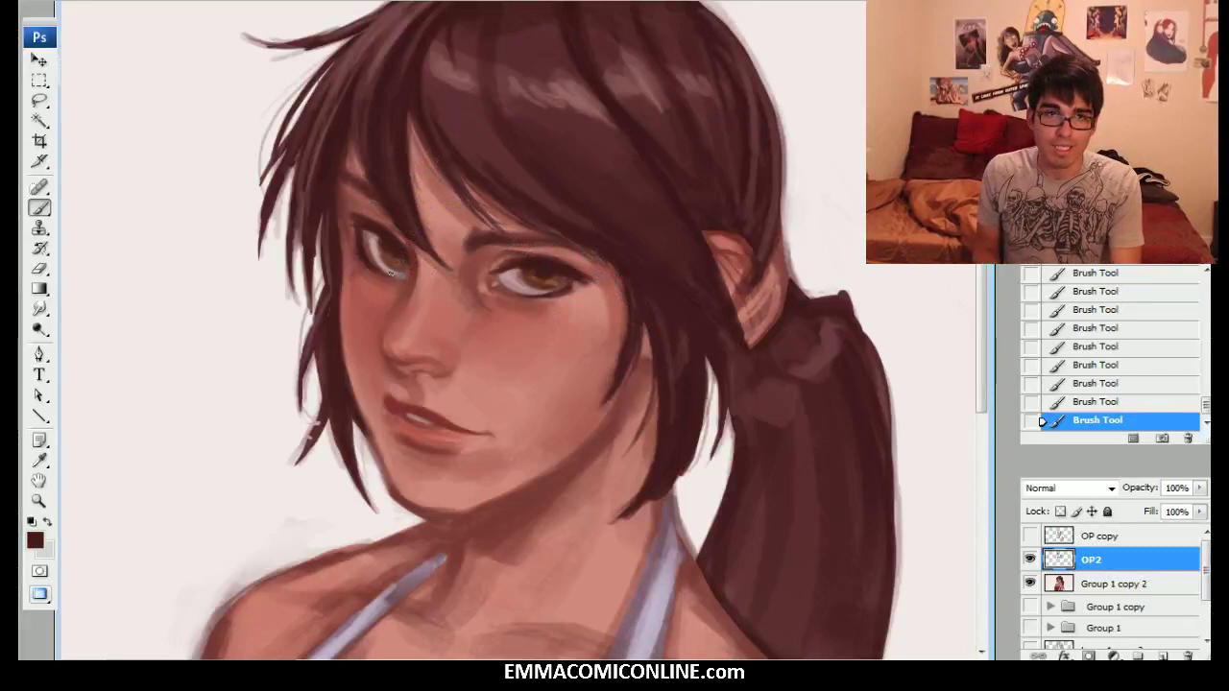
{"action": "left_click", "coordinate": [398, 274], "text": "alt"}
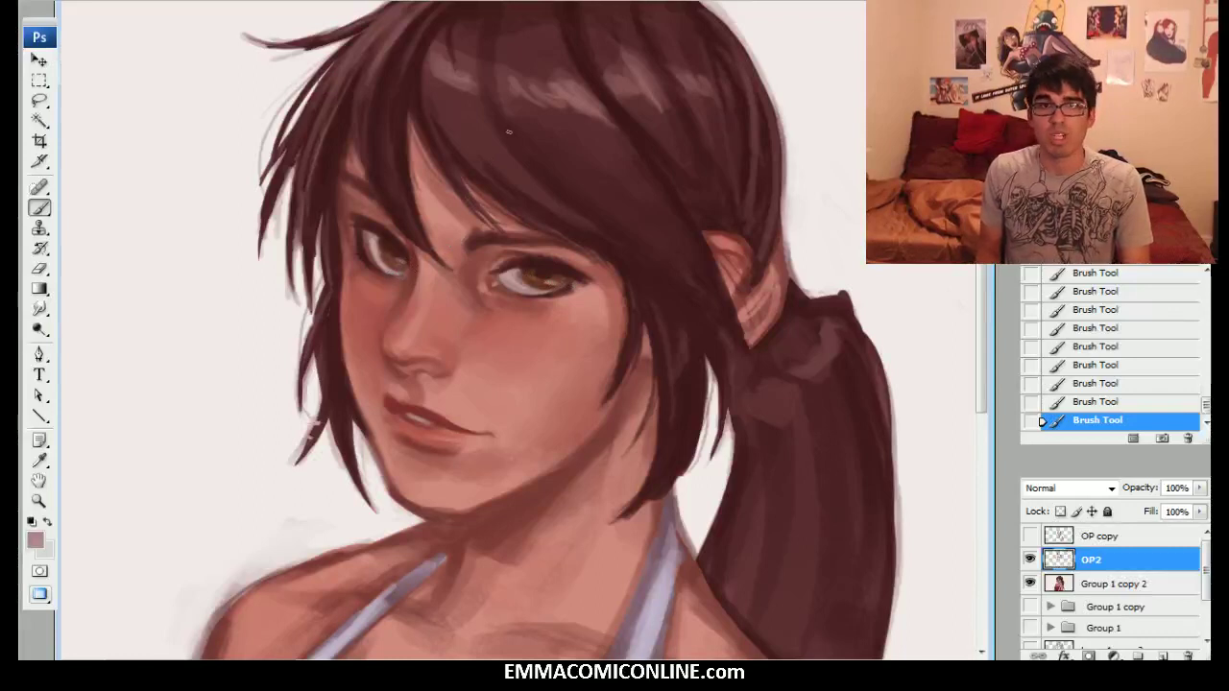
{"action": "left_click", "coordinate": [1094, 345]}
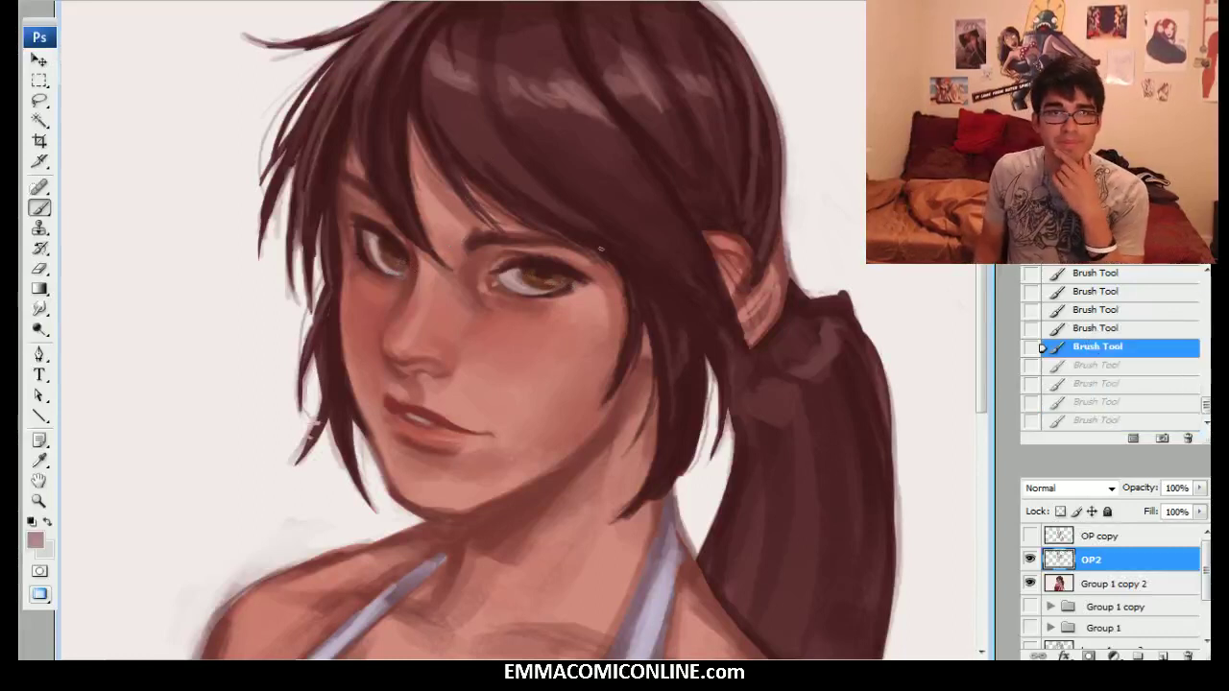
Sample the brown of the near eye's iris, undo the last history change and dab the brown onto the far iris.
{"action": "left_click", "coordinate": [542, 284], "text": "alt"}
{"action": "left_click", "coordinate": [530, 270], "text": "alt"}
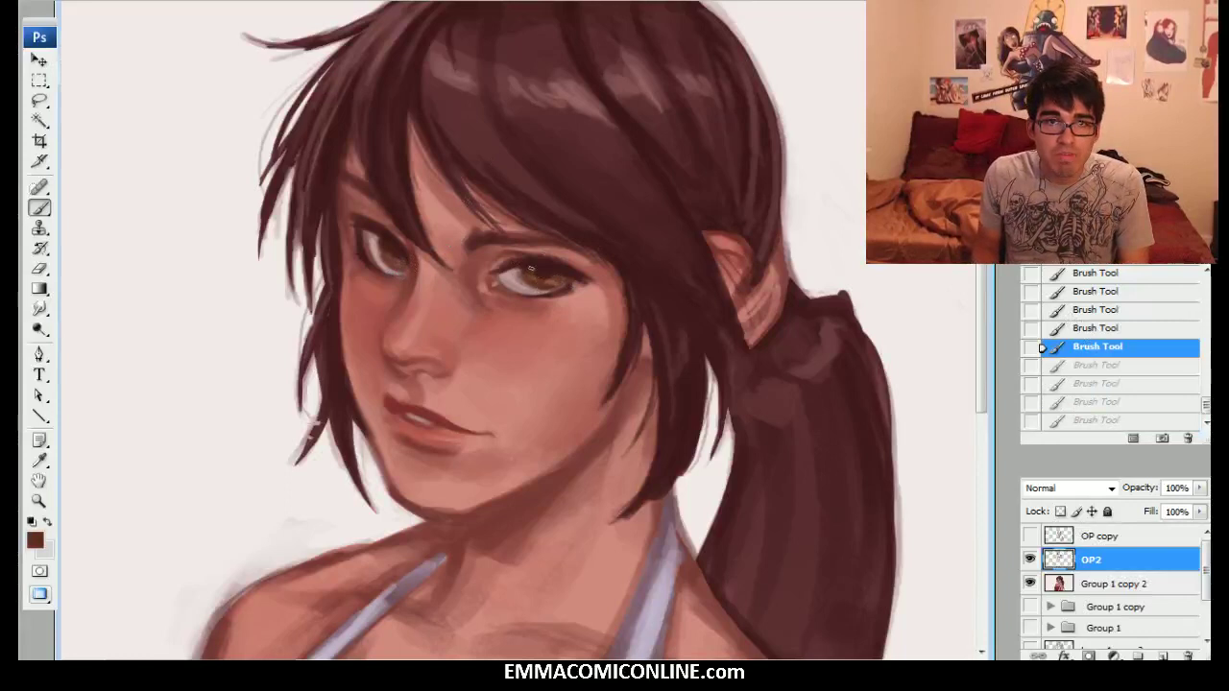
{"action": "key", "text": "ctrl+z"}
{"action": "left_click", "coordinate": [390, 259]}
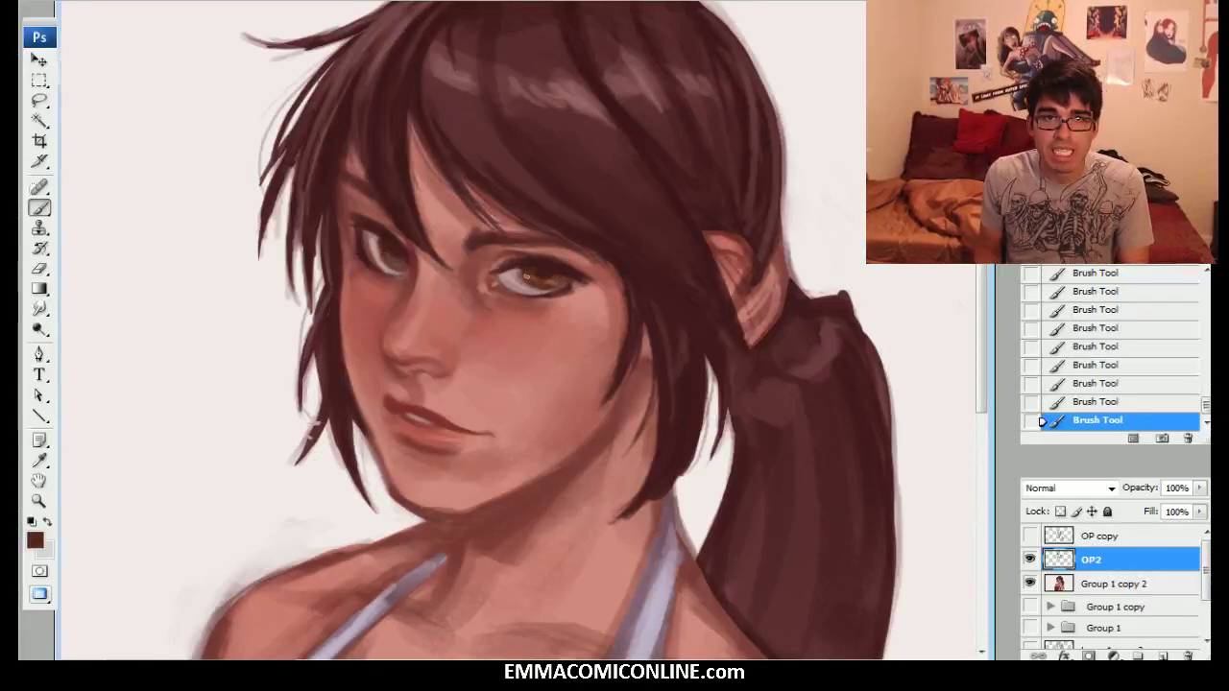
Sample the near eye's white, roll back two strokes, sample the dark pupil tone and restore those strokes.
{"action": "left_click", "coordinate": [521, 285], "text": "alt"}
{"action": "left_click", "coordinate": [519, 284], "text": "alt"}
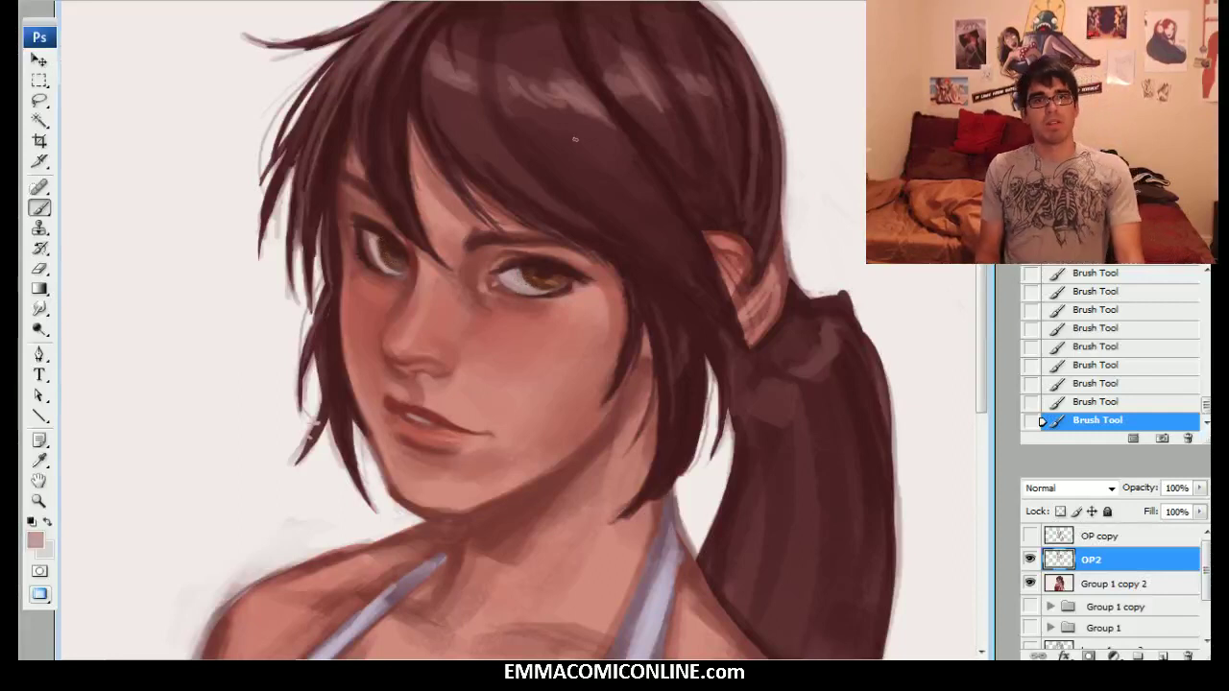
{"action": "left_click", "coordinate": [1152, 383]}
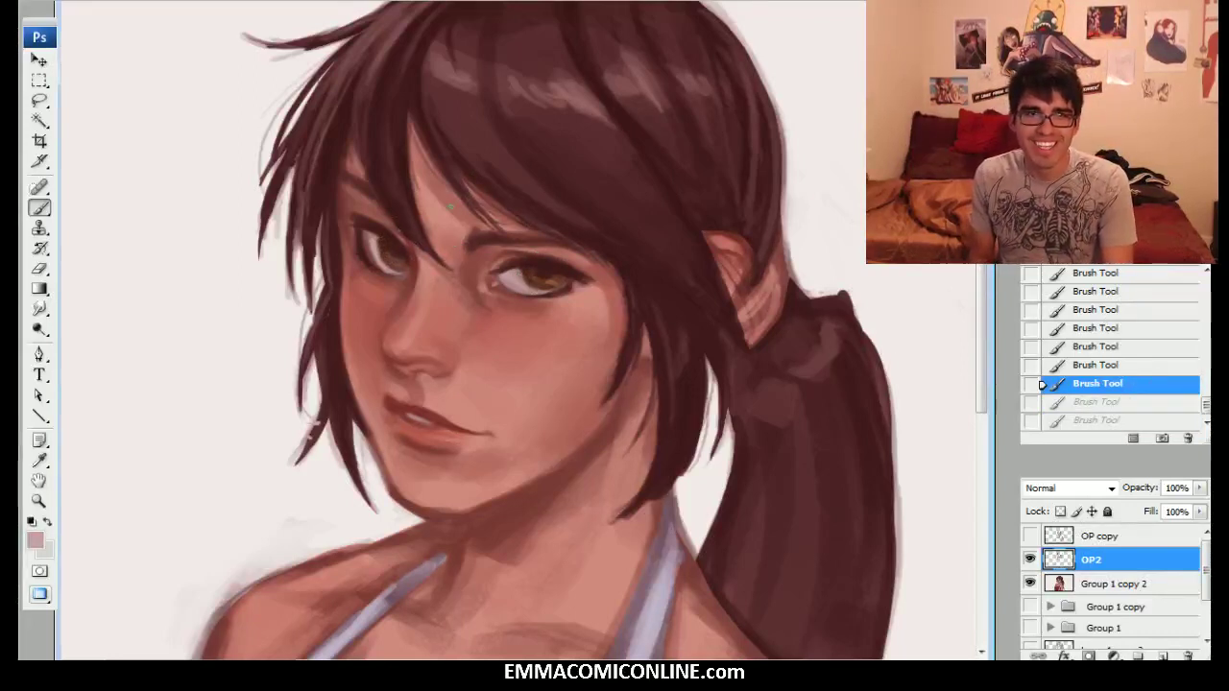
{"action": "left_click", "coordinate": [547, 273], "text": "alt"}
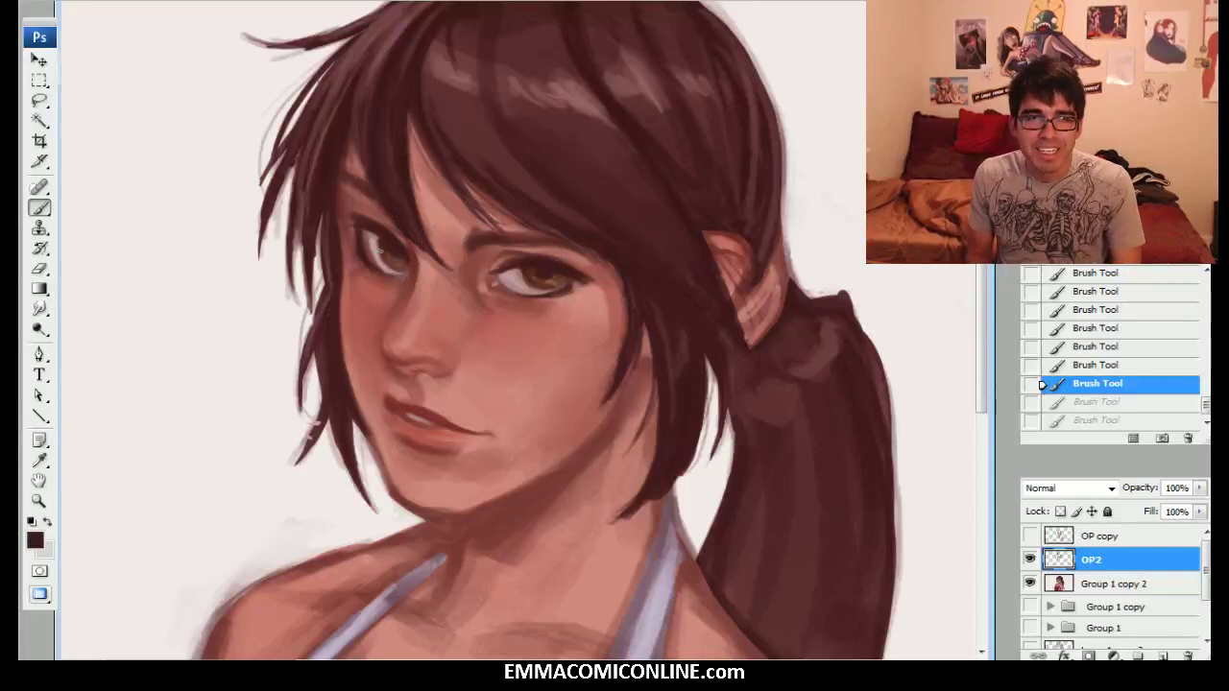
{"action": "key", "text": "ctrl+shift+z"}
{"action": "key", "text": "ctrl+shift+z"}
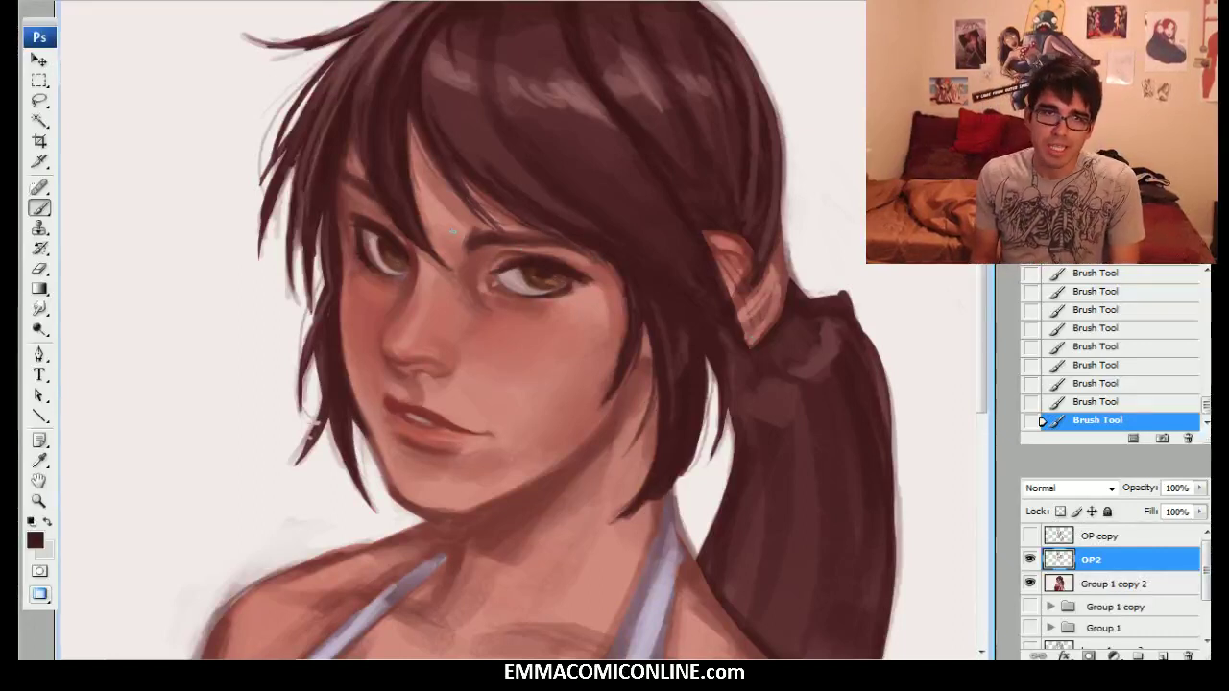
Touch up the eyes with the sampled eye-white and dark iris tones, and compare the portrait with layer "OP2" hidden and shown.
{"action": "left_click", "coordinate": [518, 285], "text": "alt"}
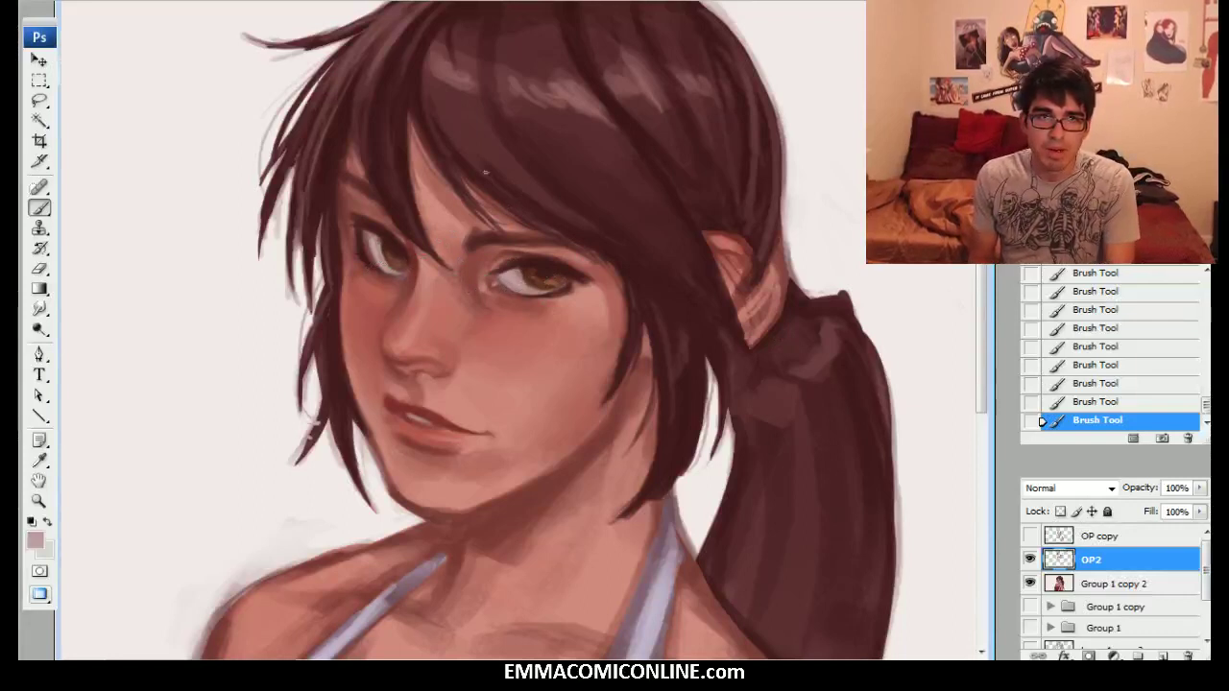
{"action": "left_click", "coordinate": [390, 249], "text": "alt"}
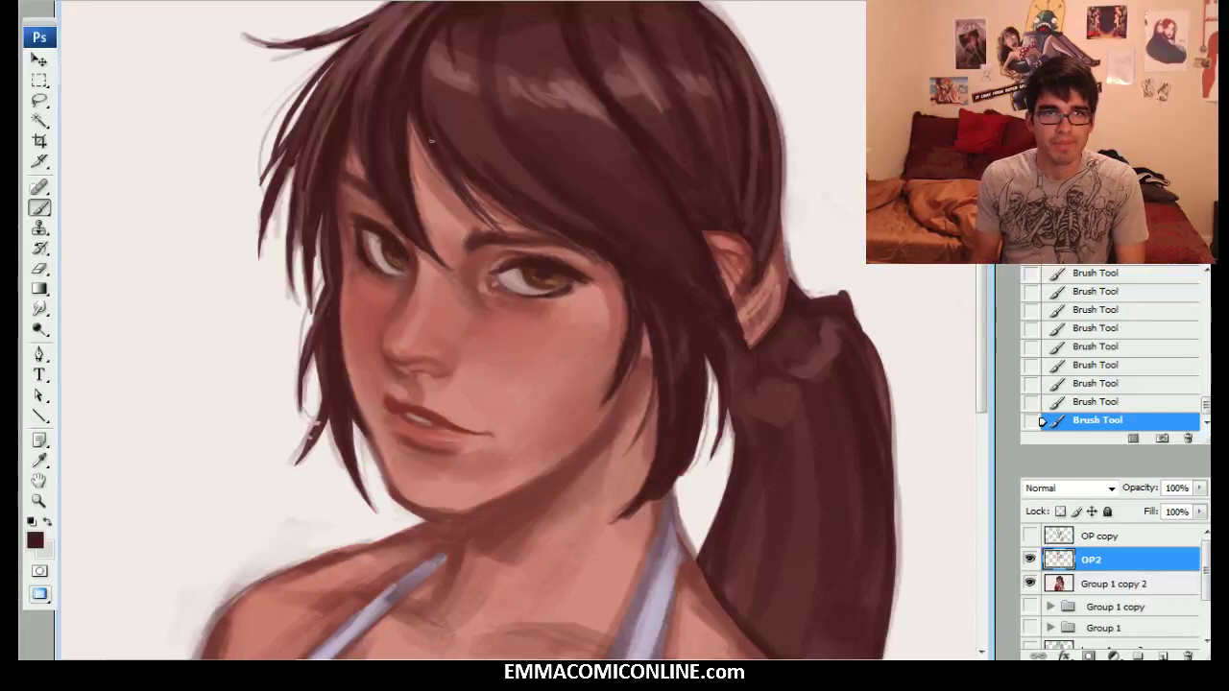
{"action": "left_click", "coordinate": [1030, 559]}
{"action": "left_click", "coordinate": [1030, 559]}
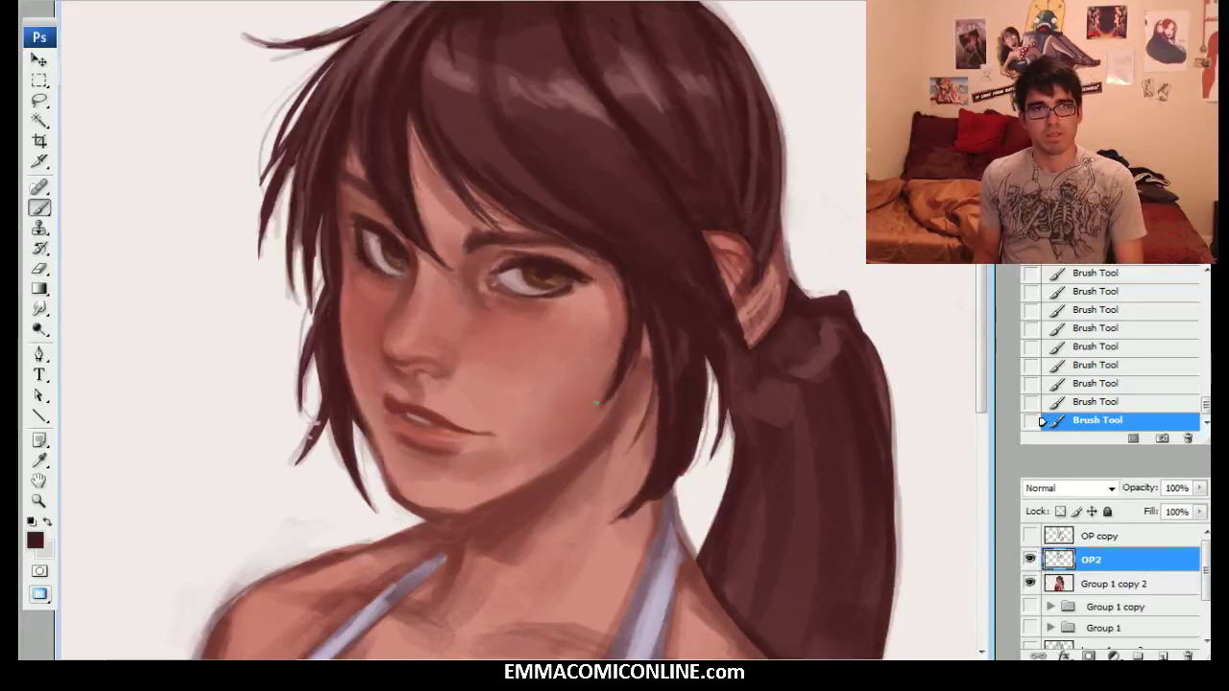
Sample the light skin tone near the chin and the near cheek's blush, and blend them over the near cheek and jaw.
{"action": "left_click", "coordinate": [508, 497], "text": "alt"}
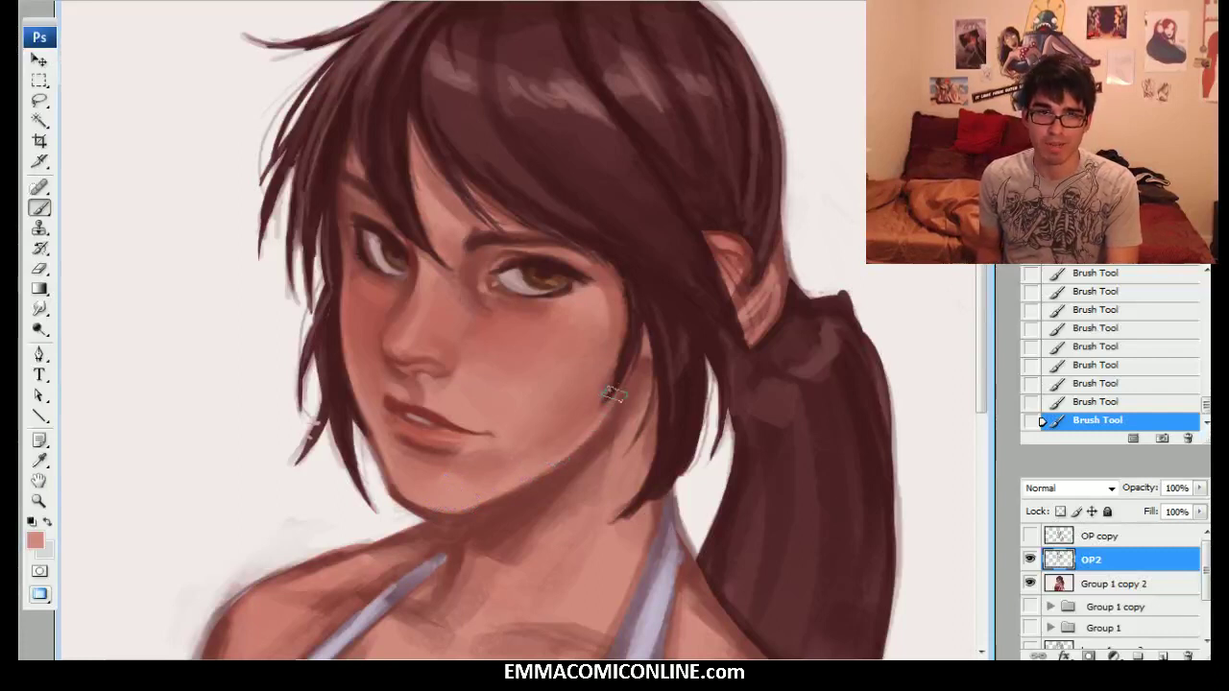
{"action": "left_click", "coordinate": [555, 339], "text": "alt"}
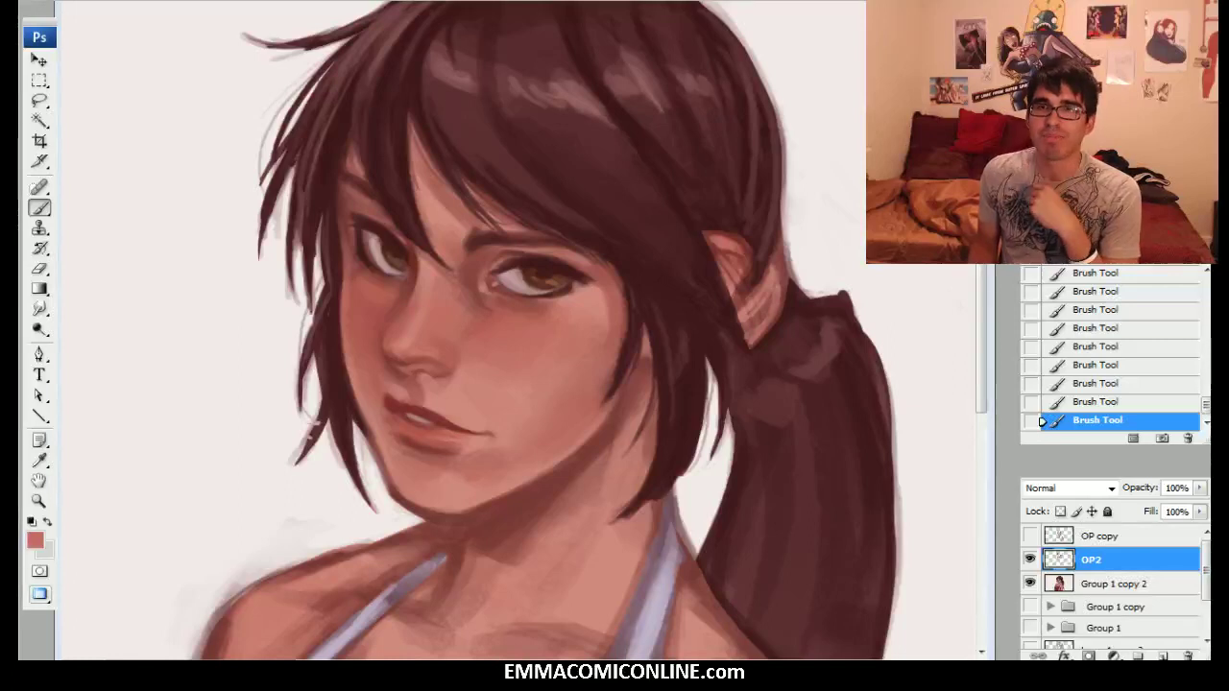
{"action": "key", "text": "ctrl+plus"}
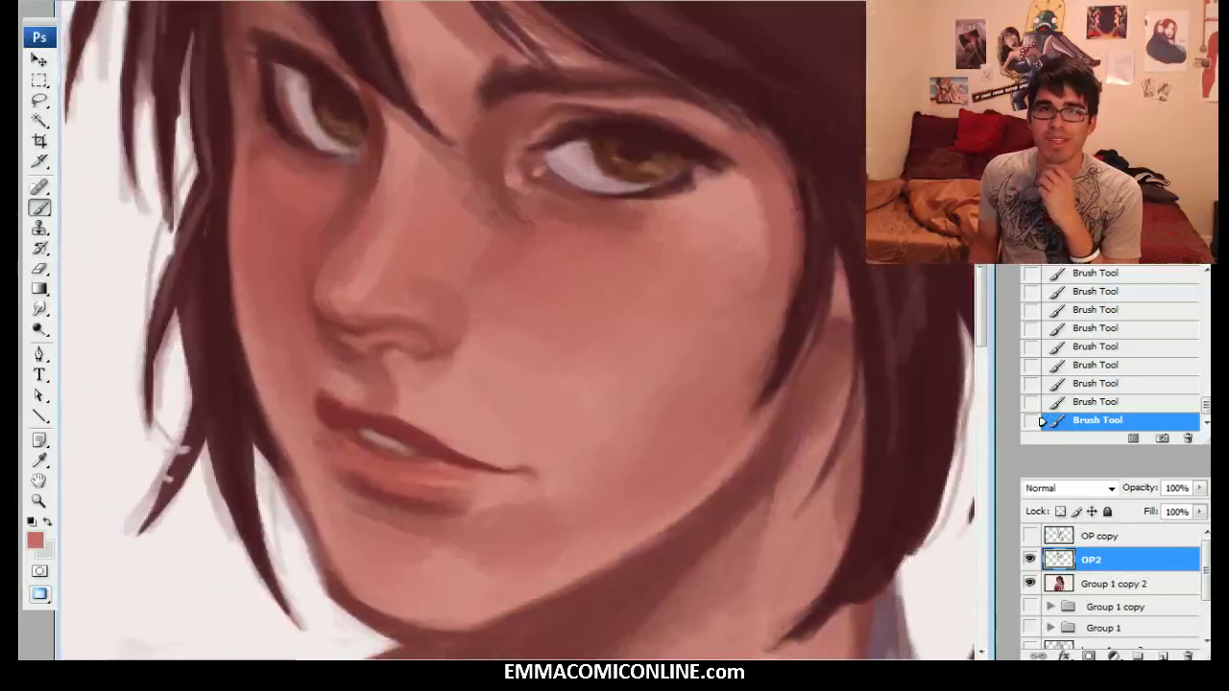
{"action": "key", "text": "ctrl+minus"}
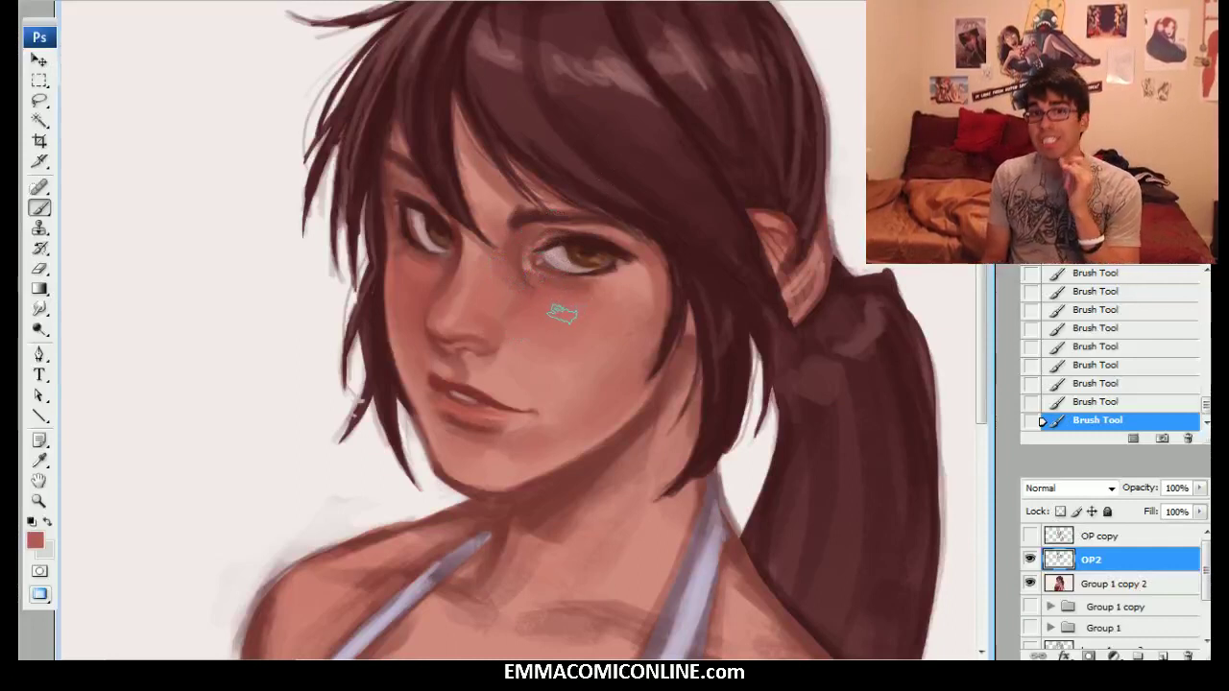
Sample a deep red from the lips and sketch a nose outline and a small arrow on the blank background beside the face.
{"action": "left_click", "coordinate": [480, 398], "text": "alt"}
{"action": "left_click_drag", "start_coordinate": [480, 398], "coordinate": [547, 399]}
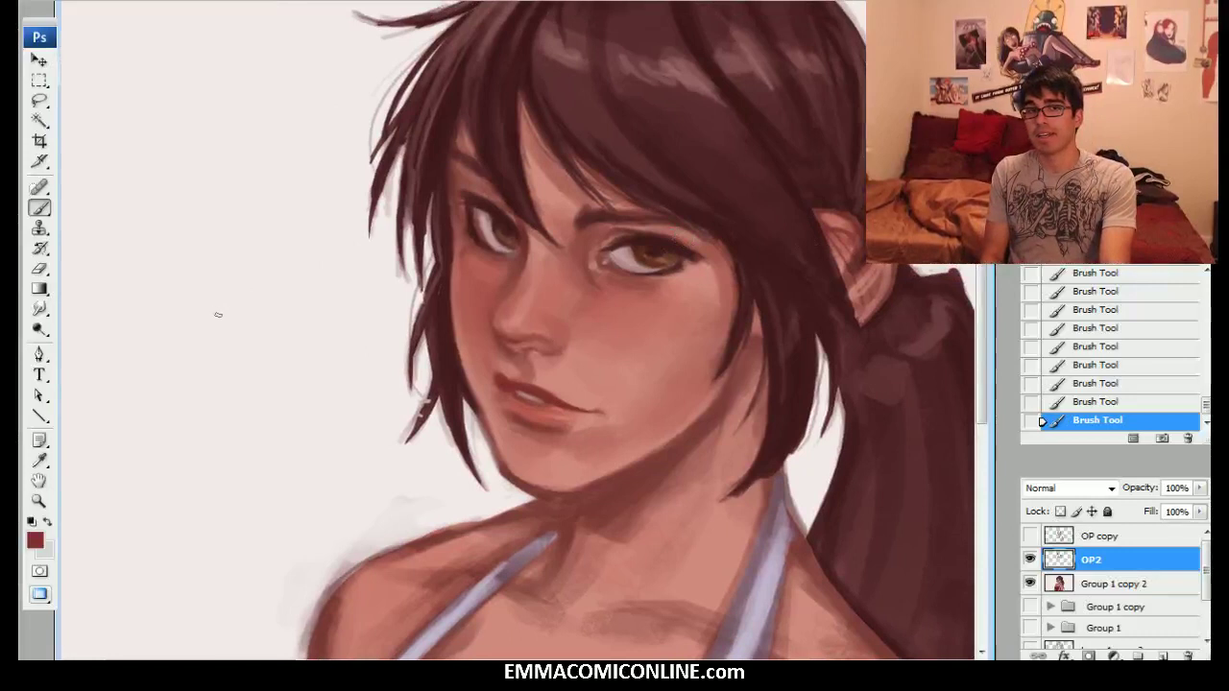
{"action": "mouse_move", "coordinate": [209, 320]}
{"action": "left_mouse_down"}
{"action": "mouse_move", "coordinate": [192, 297]}
{"action": "mouse_move", "coordinate": [213, 320]}
{"action": "left_mouse_up"}
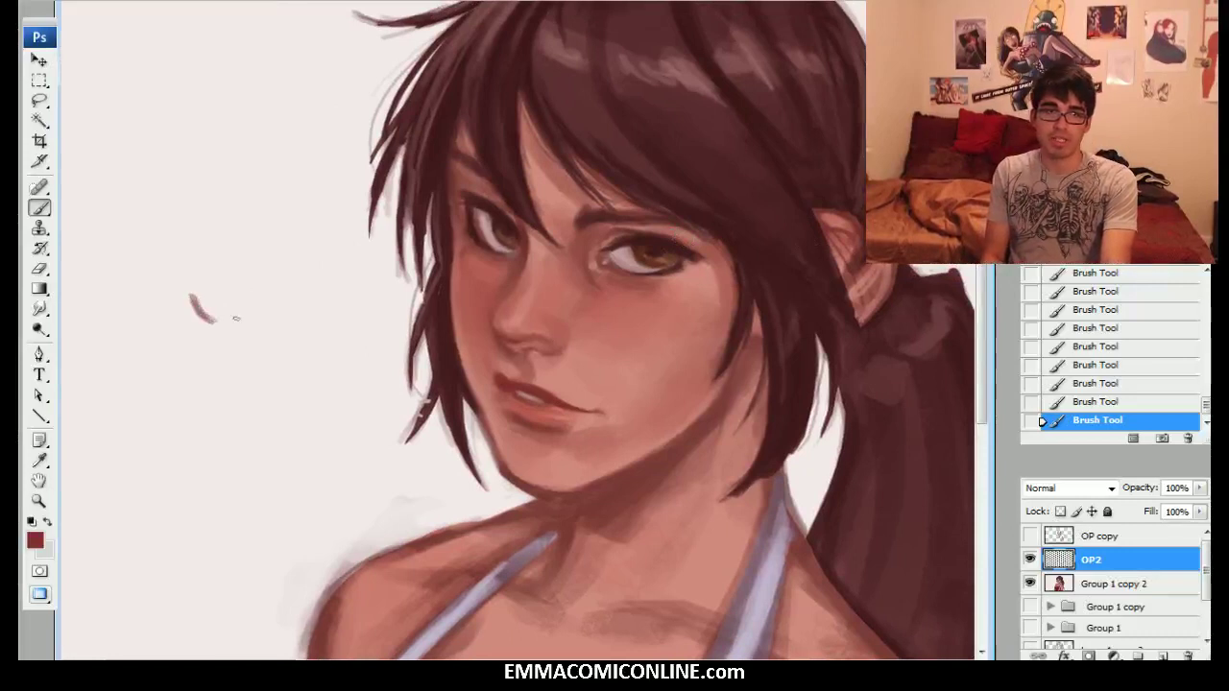
{"action": "mouse_move", "coordinate": [399, 291]}
{"action": "left_mouse_down"}
{"action": "mouse_move", "coordinate": [344, 264]}
{"action": "mouse_move", "coordinate": [375, 268]}
{"action": "mouse_move", "coordinate": [351, 287]}
{"action": "left_mouse_up"}
{"action": "mouse_move", "coordinate": [223, 319]}
{"action": "left_mouse_down"}
{"action": "mouse_move", "coordinate": [272, 303]}
{"action": "mouse_move", "coordinate": [265, 317]}
{"action": "left_mouse_up"}
{"action": "mouse_move", "coordinate": [211, 315]}
{"action": "left_mouse_down"}
{"action": "mouse_move", "coordinate": [210, 280]}
{"action": "mouse_move", "coordinate": [232, 238]}
{"action": "mouse_move", "coordinate": [196, 293]}
{"action": "mouse_move", "coordinate": [226, 328]}
{"action": "mouse_move", "coordinate": [221, 348]}
{"action": "left_mouse_up"}
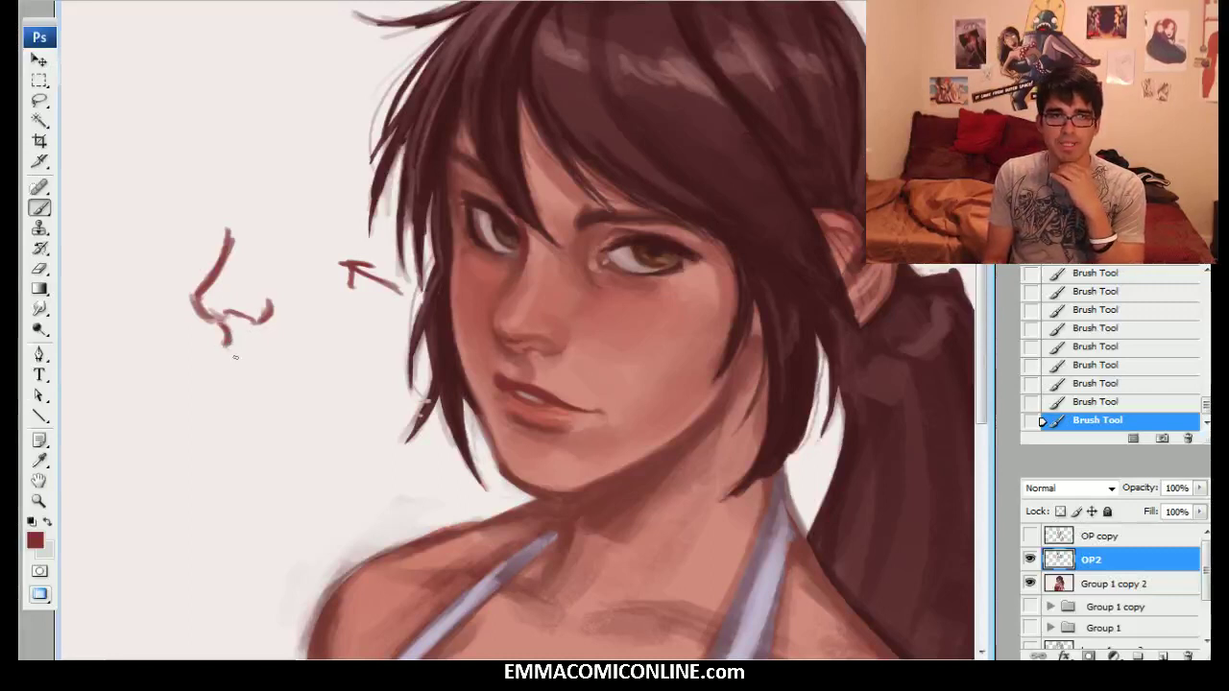
Sketch the lips below the nose outline, reinforce the nose, and add slanted guide lines above and below the features.
{"action": "mouse_move", "coordinate": [232, 353]}
{"action": "left_mouse_down"}
{"action": "mouse_move", "coordinate": [221, 347]}
{"action": "mouse_move", "coordinate": [279, 373]}
{"action": "left_mouse_up"}
{"action": "mouse_move", "coordinate": [213, 346]}
{"action": "left_mouse_down"}
{"action": "mouse_move", "coordinate": [197, 335]}
{"action": "mouse_move", "coordinate": [217, 350]}
{"action": "left_mouse_up"}
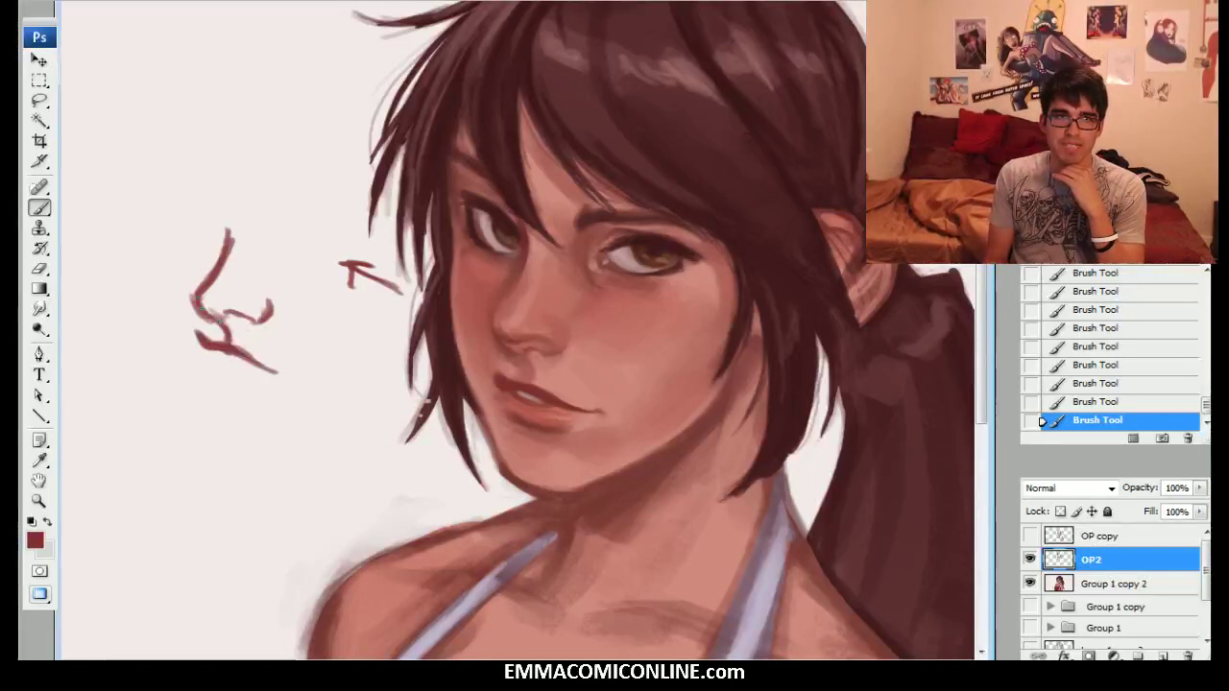
{"action": "mouse_move", "coordinate": [208, 367]}
{"action": "left_mouse_down"}
{"action": "mouse_move", "coordinate": [258, 388]}
{"action": "mouse_move", "coordinate": [250, 382]}
{"action": "left_mouse_up"}
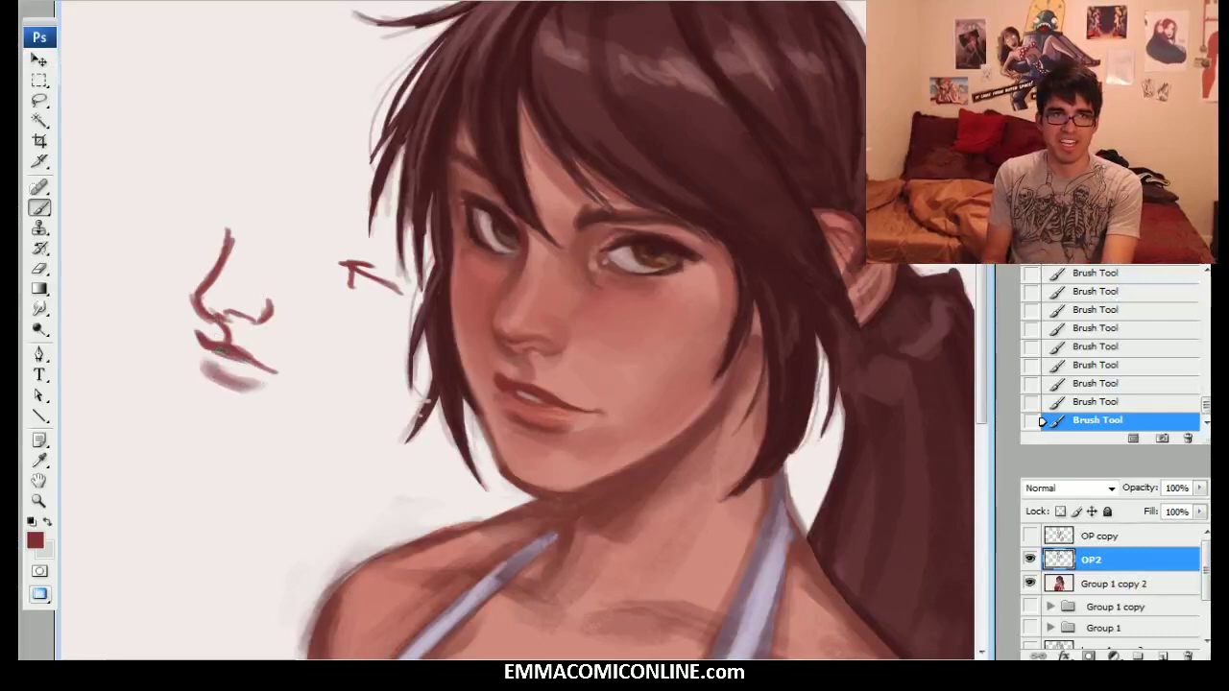
{"action": "left_click_drag", "start_coordinate": [267, 316], "coordinate": [202, 303]}
{"action": "left_click_drag", "start_coordinate": [164, 178], "coordinate": [336, 252]}
{"action": "left_click_drag", "start_coordinate": [131, 380], "coordinate": [327, 472]}
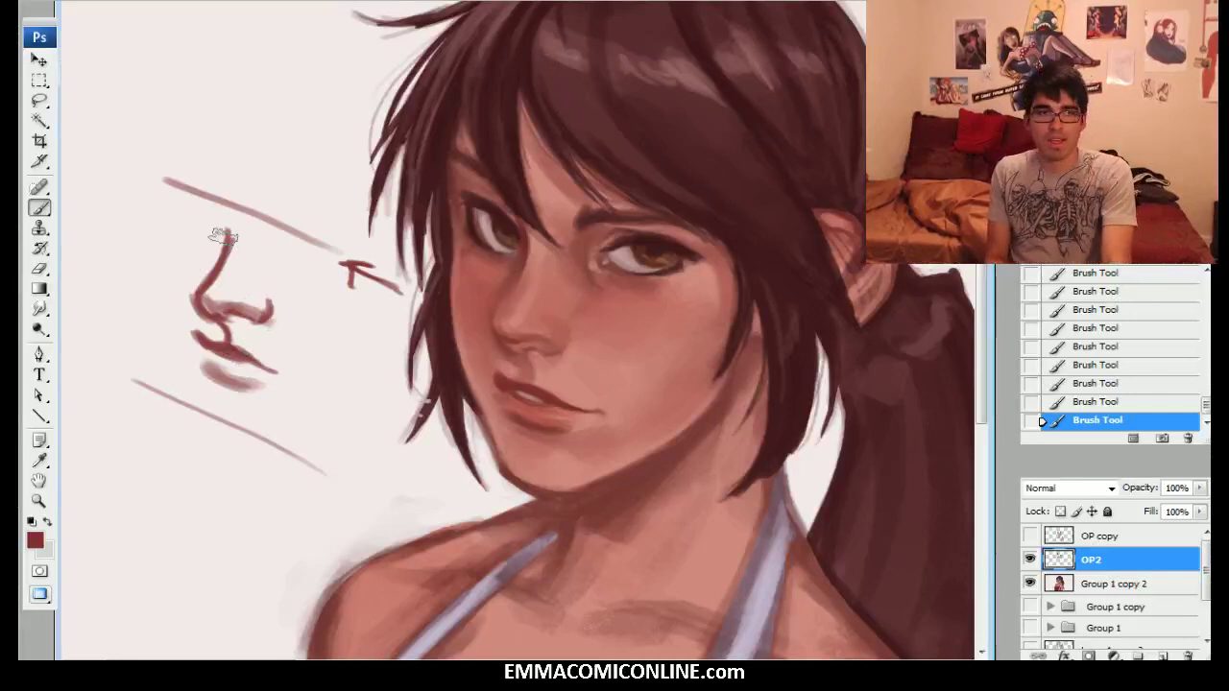
Lasso the sketched lips, move them slightly toward the far side of the sketched face, deselect and return to the brush.
{"action": "key", "text": "l"}
{"action": "mouse_move", "coordinate": [280, 368]}
{"action": "left_mouse_down"}
{"action": "mouse_move", "coordinate": [206, 319]}
{"action": "mouse_move", "coordinate": [200, 358]}
{"action": "mouse_move", "coordinate": [265, 399]}
{"action": "left_mouse_up"}
{"action": "mouse_move", "coordinate": [173, 362]}
{"action": "left_mouse_down"}
{"action": "mouse_move", "coordinate": [211, 385]}
{"action": "mouse_move", "coordinate": [262, 349]}
{"action": "mouse_move", "coordinate": [184, 315]}
{"action": "mouse_move", "coordinate": [171, 357]}
{"action": "left_mouse_up"}
{"action": "left_click", "coordinate": [40, 59]}
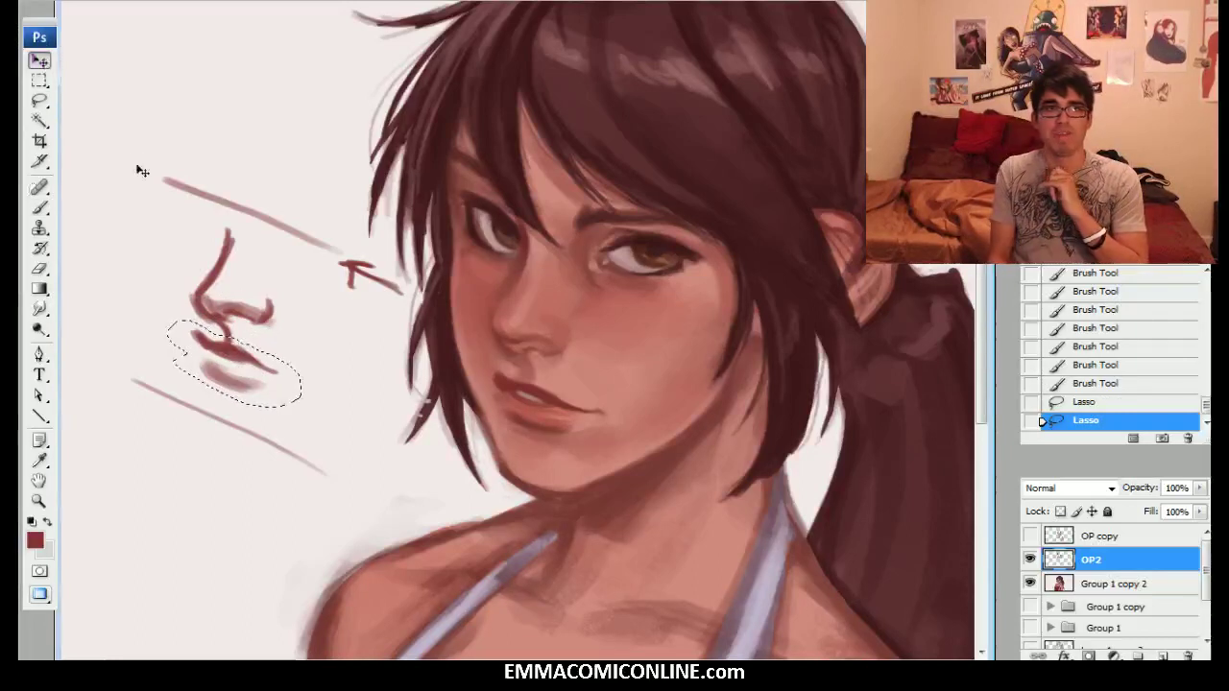
{"action": "left_click_drag", "start_coordinate": [264, 388], "coordinate": [248, 391]}
{"action": "key", "text": "l"}
{"action": "key", "text": "ctrl+d"}
{"action": "key", "text": "b"}
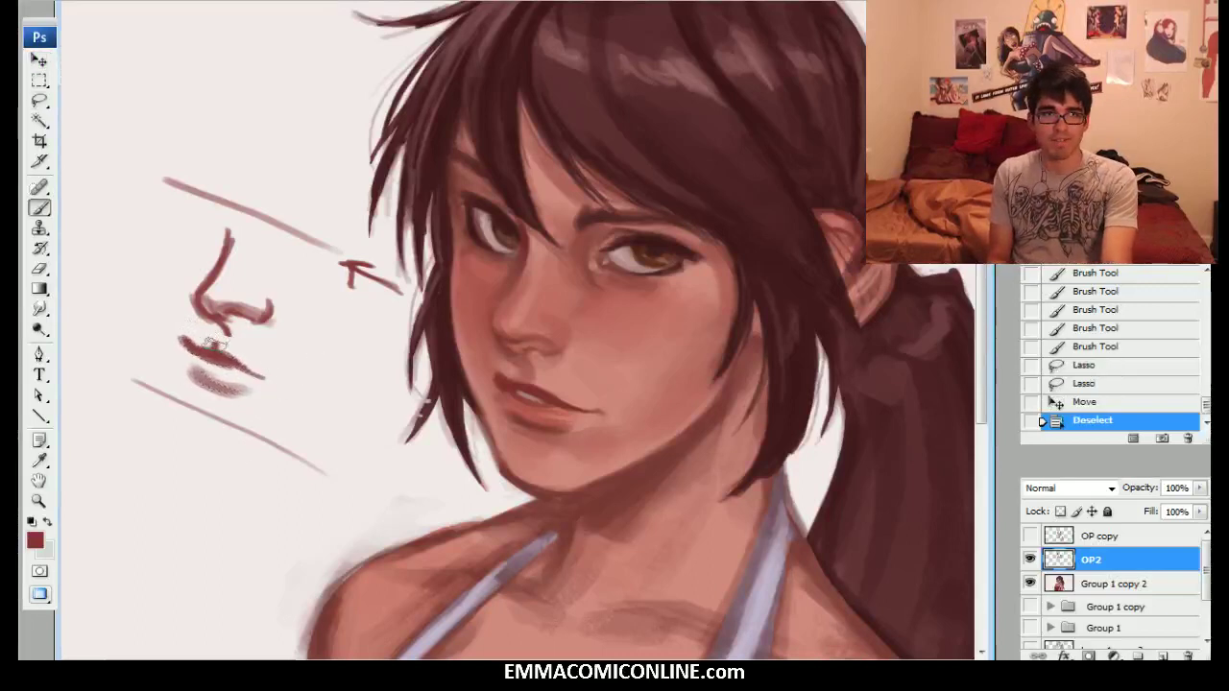
Shade below the sketched nose and draw the chin, far side of the face and near jawline around the features.
{"action": "mouse_move", "coordinate": [207, 346]}
{"action": "left_mouse_down"}
{"action": "mouse_move", "coordinate": [213, 329]}
{"action": "mouse_move", "coordinate": [209, 427]}
{"action": "mouse_move", "coordinate": [226, 430]}
{"action": "left_mouse_up"}
{"action": "left_click", "coordinate": [199, 416]}
{"action": "mouse_move", "coordinate": [217, 423]}
{"action": "left_mouse_down"}
{"action": "mouse_move", "coordinate": [259, 447]}
{"action": "mouse_move", "coordinate": [325, 376]}
{"action": "mouse_move", "coordinate": [196, 413]}
{"action": "mouse_move", "coordinate": [167, 305]}
{"action": "mouse_move", "coordinate": [173, 242]}
{"action": "left_mouse_up"}
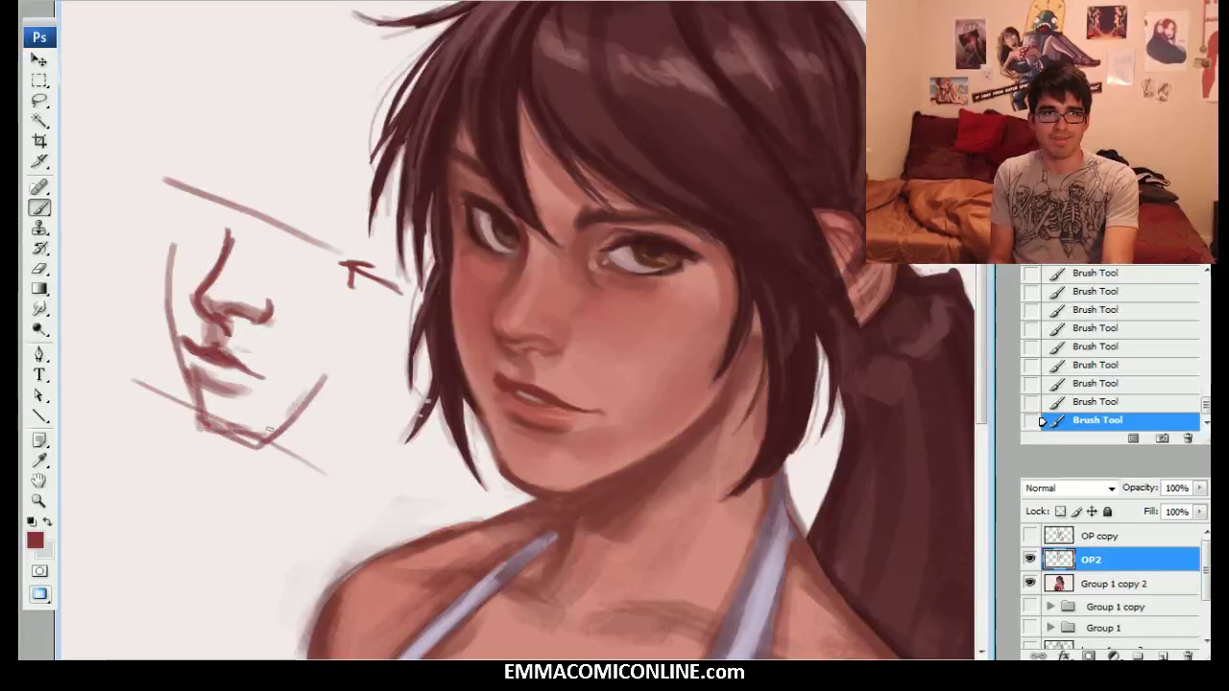
{"action": "left_click_drag", "start_coordinate": [267, 432], "coordinate": [359, 384]}
Draw two oval eyes along the upper guide line and darken the lips of the side sketch.
{"action": "left_click_drag", "start_coordinate": [298, 252], "coordinate": [292, 242]}
{"action": "left_click_drag", "start_coordinate": [206, 210], "coordinate": [203, 219]}
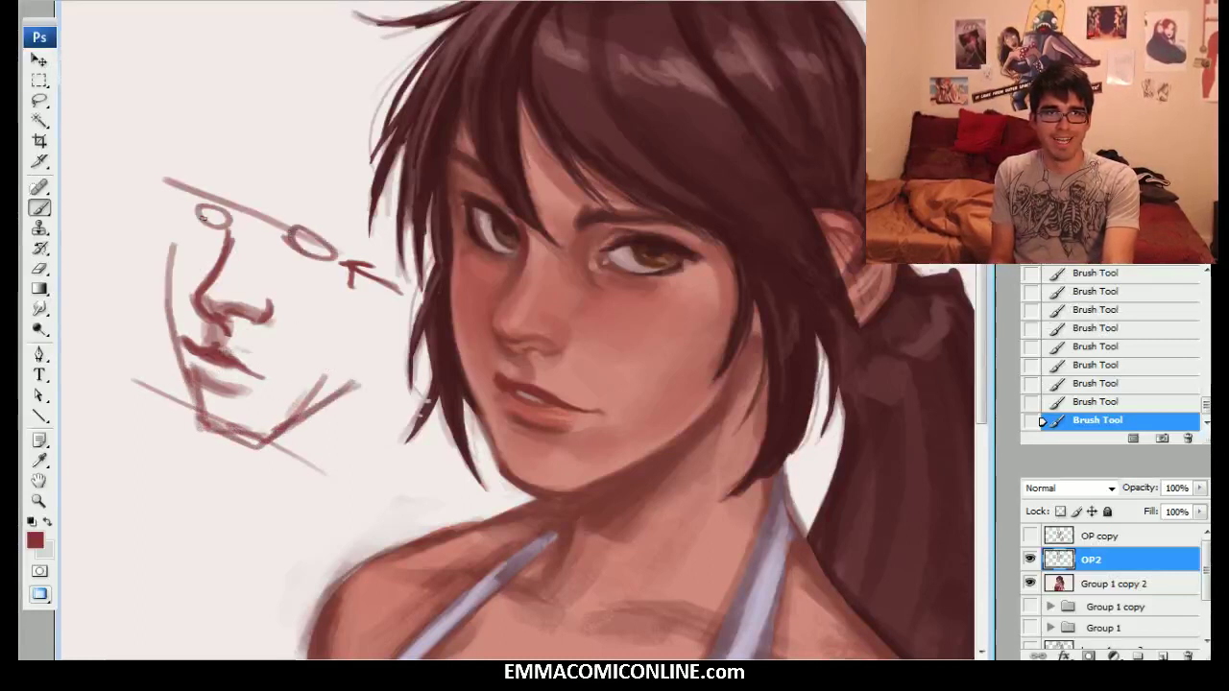
{"action": "mouse_move", "coordinate": [222, 343]}
{"action": "left_mouse_down"}
{"action": "mouse_move", "coordinate": [201, 343]}
{"action": "mouse_move", "coordinate": [221, 390]}
{"action": "mouse_move", "coordinate": [247, 376]}
{"action": "left_mouse_up"}
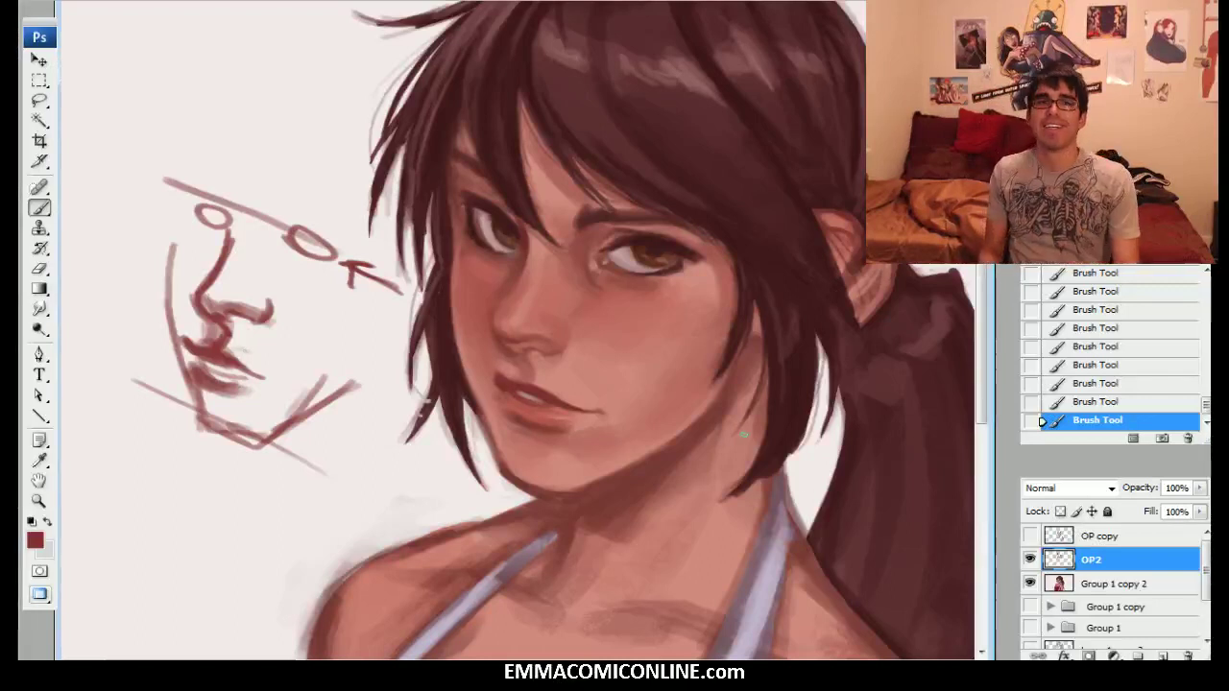
Sample a dark brown from the portrait's hair as the brush color.
{"action": "left_click", "coordinate": [478, 404], "text": "alt"}
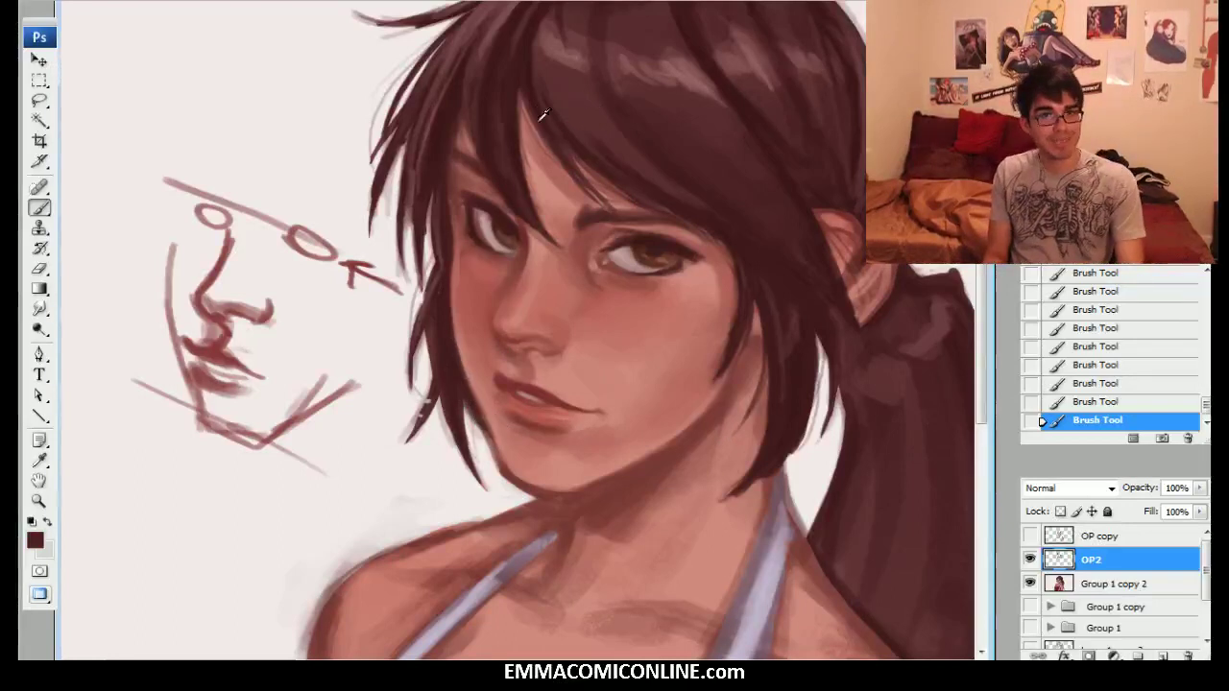
{"action": "left_click", "coordinate": [503, 146], "text": "alt"}
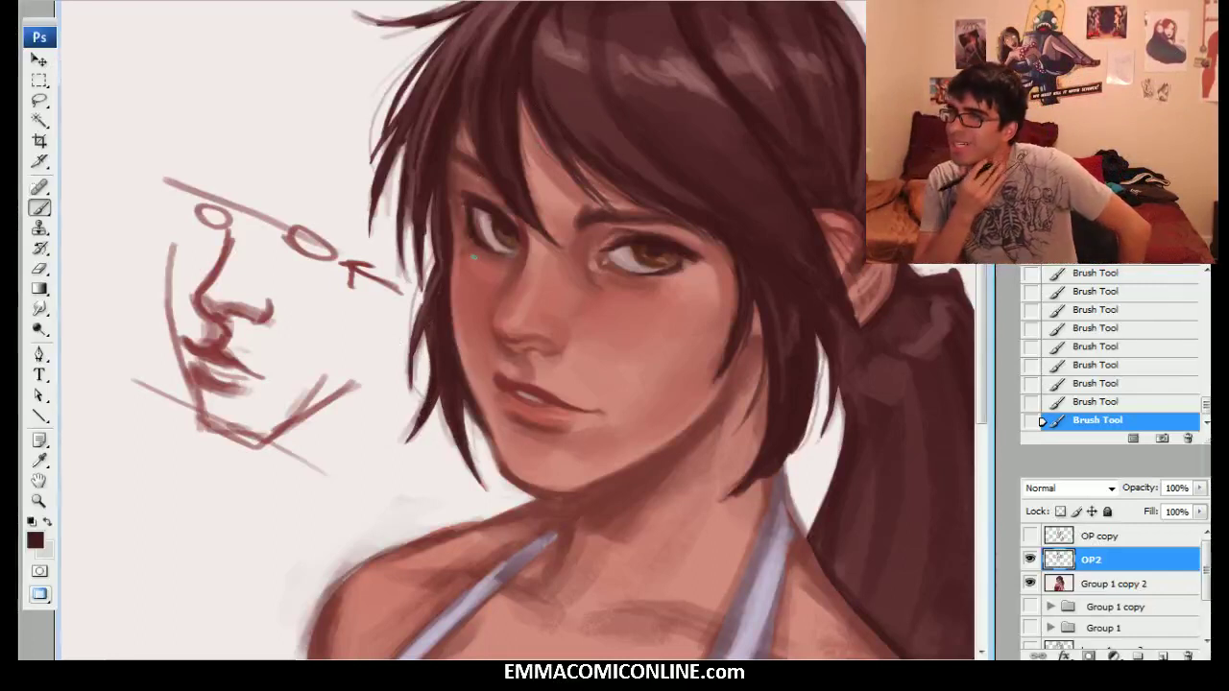
{"action": "left_click_drag", "start_coordinate": [768, 299], "coordinate": [715, 346]}
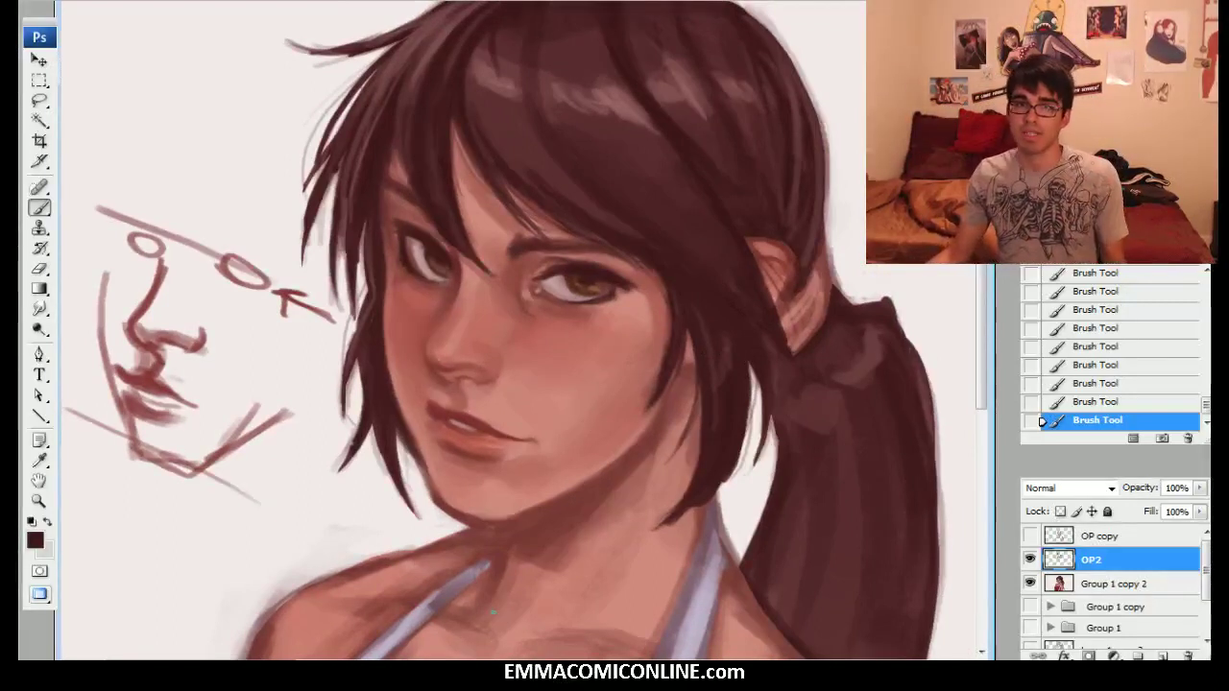
Hide OP2 and Group 1 copy 2, and view the earlier color stages in Group 1 copy and Group 1.
{"action": "left_click", "coordinate": [1029, 559]}
{"action": "left_click", "coordinate": [1029, 581]}
{"action": "left_click", "coordinate": [1029, 605]}
{"action": "left_click", "coordinate": [1029, 606]}
{"action": "left_click", "coordinate": [1030, 625]}
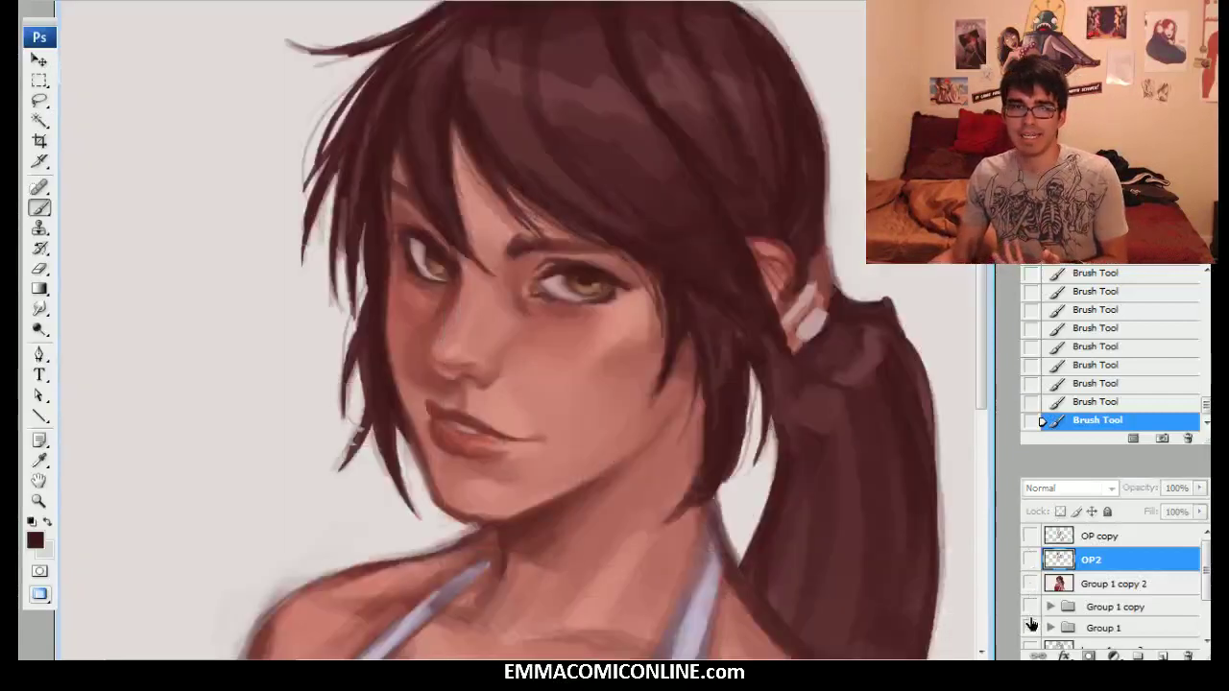
Hide Group 1 and show only Layer 1 copy 2 to examine the grayscale sketch of the head and shoulders.
{"action": "left_click", "coordinate": [1030, 625]}
{"action": "scroll", "coordinate": [1030, 625], "scroll_direction": "down", "scroll_amount": 1}
{"action": "left_click", "coordinate": [1030, 625]}
{"action": "mouse_move", "coordinate": [582, 171]}
{"action": "left_mouse_down"}
{"action": "mouse_move", "coordinate": [484, 205]}
{"action": "mouse_move", "coordinate": [505, 205]}
{"action": "left_mouse_up"}
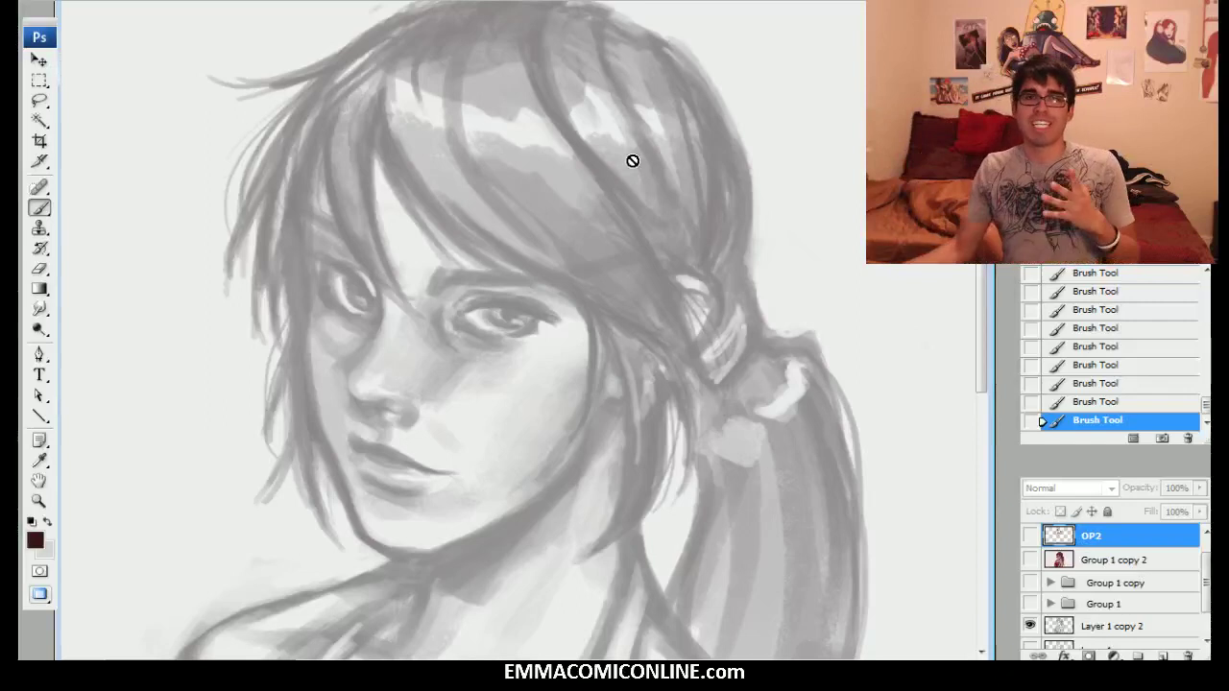
{"action": "key", "text": "ctrl+minus"}
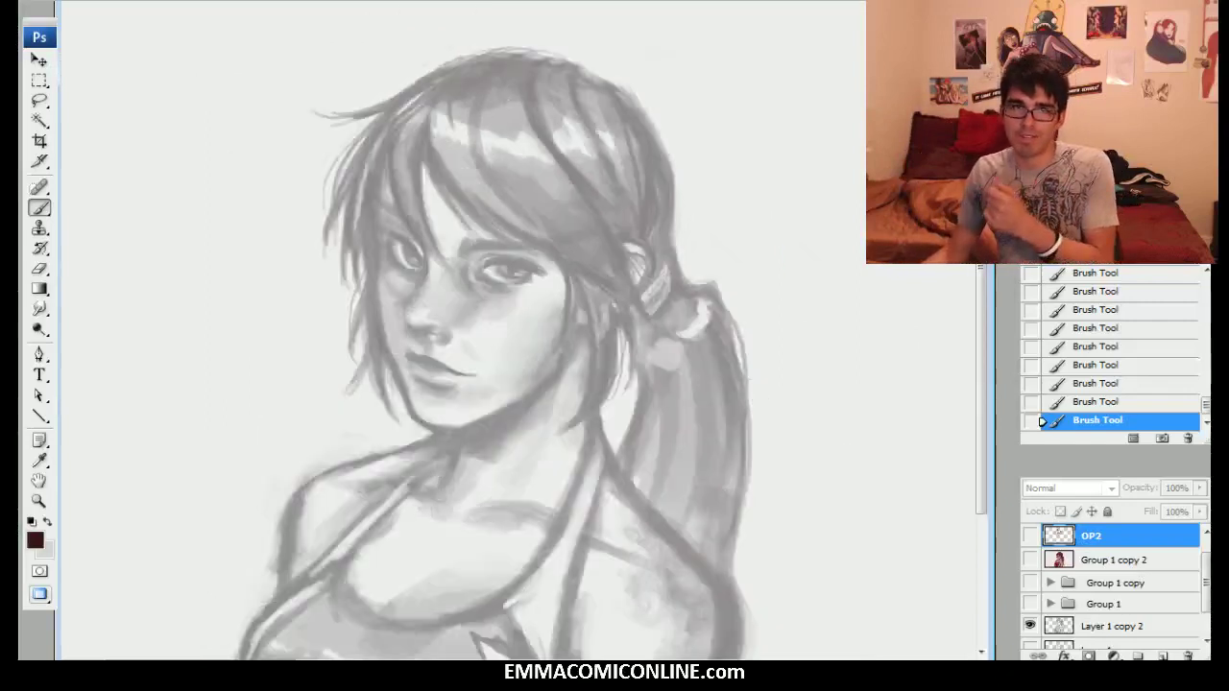
{"action": "left_click_drag", "start_coordinate": [509, 317], "coordinate": [574, 260]}
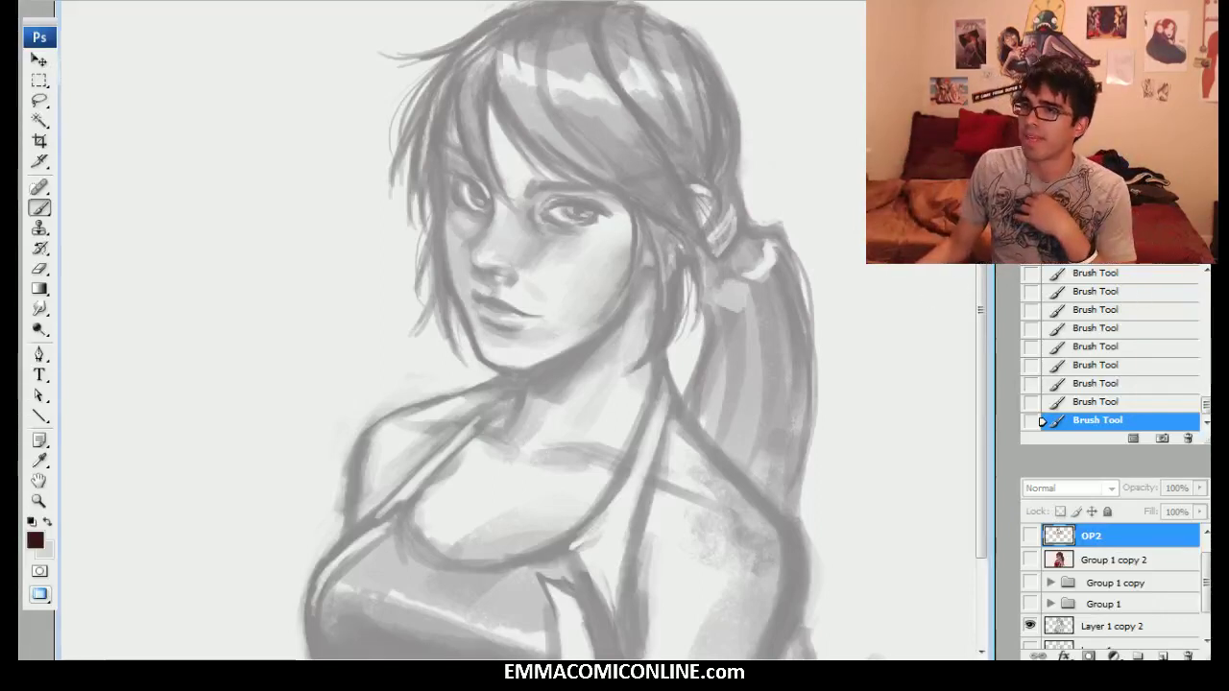
Hide Layer 1 copy 2 and make Group 1 copy 2 and OP2 visible again to compare with the painted portrait.
{"action": "left_click", "coordinate": [1030, 625]}
{"action": "scroll", "coordinate": [1037, 586], "scroll_direction": "up", "scroll_amount": 1}
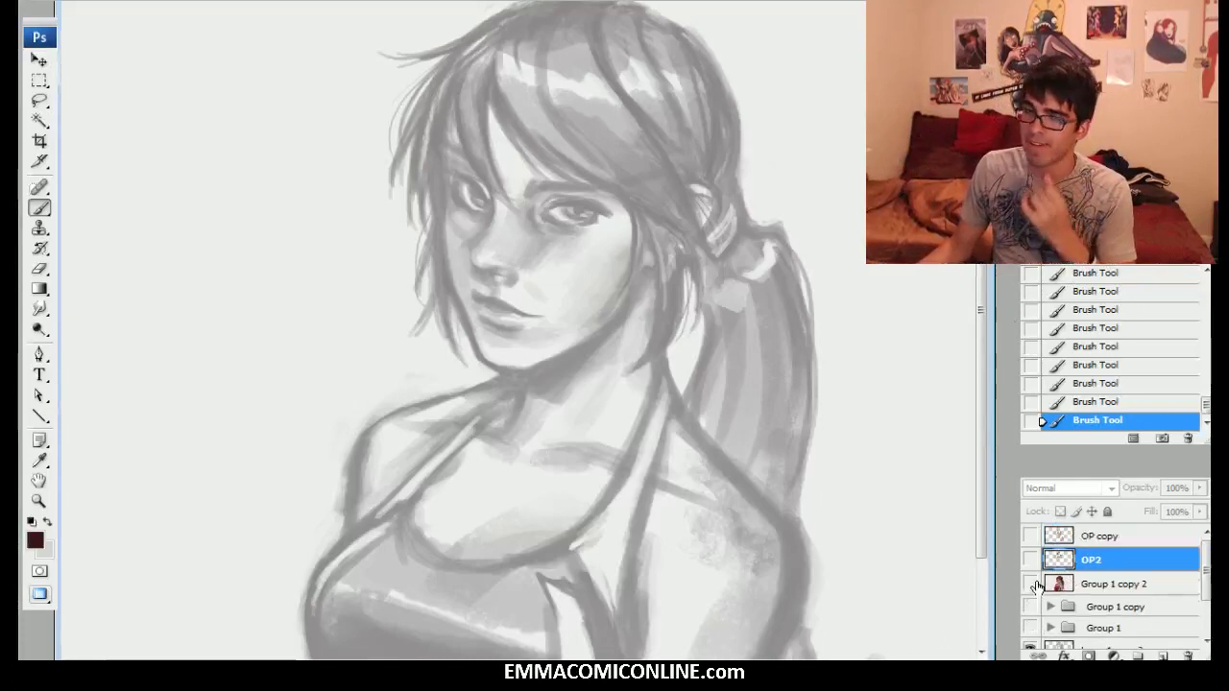
{"action": "scroll", "coordinate": [1036, 588], "scroll_direction": "down", "scroll_amount": 1}
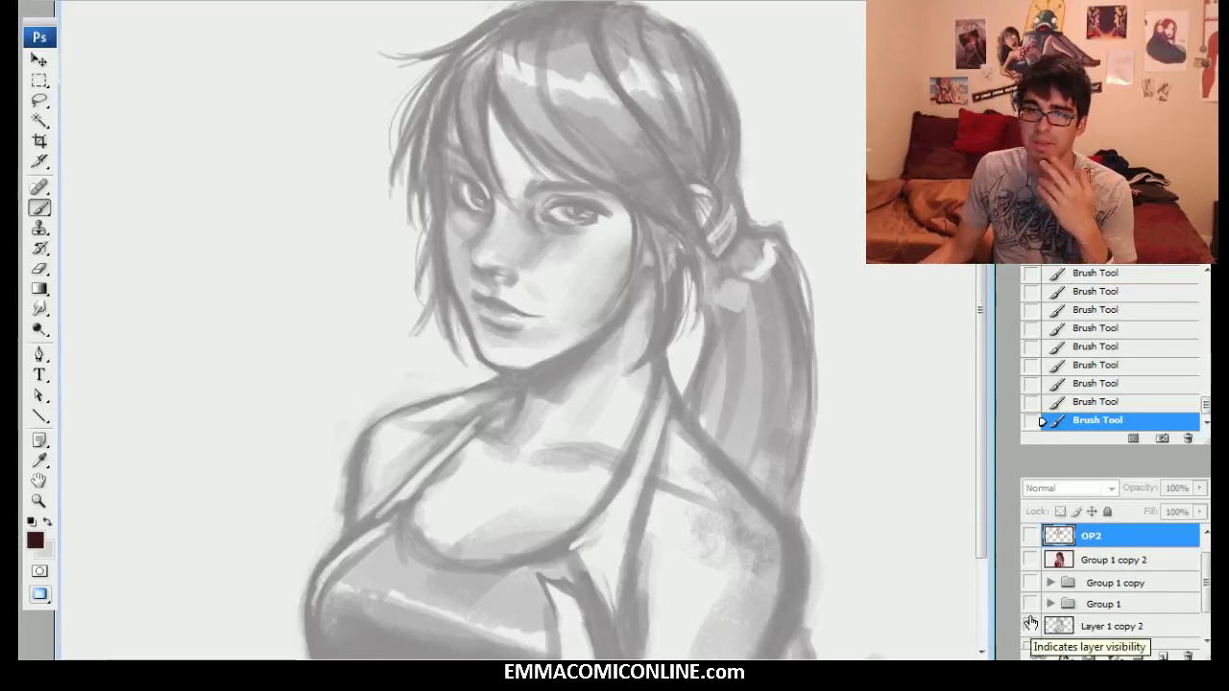
{"action": "left_click", "coordinate": [1030, 623]}
{"action": "scroll", "coordinate": [1032, 614], "scroll_direction": "up", "scroll_amount": 1}
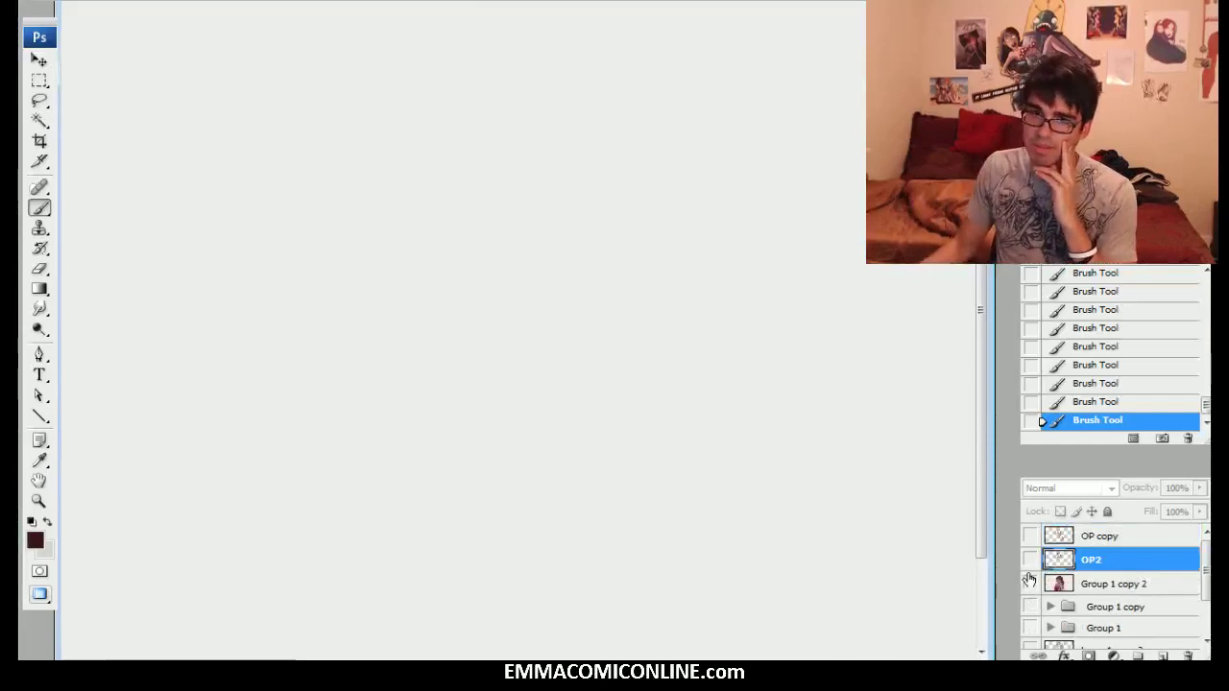
{"action": "left_click", "coordinate": [1030, 583]}
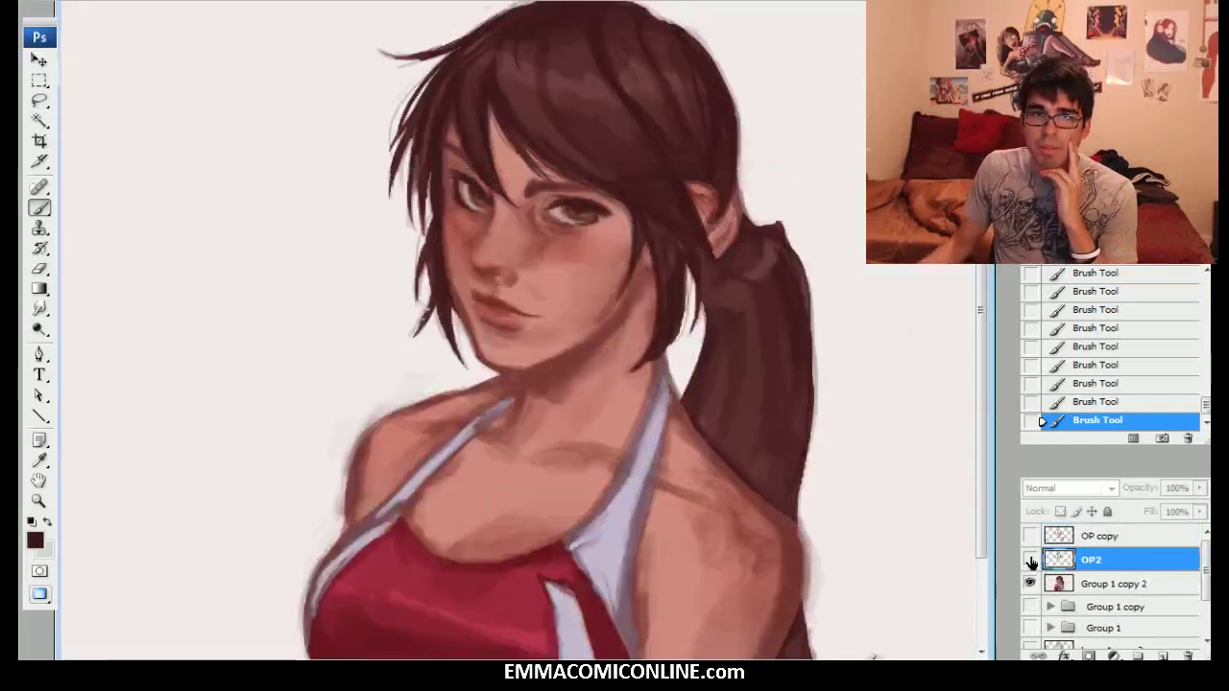
{"action": "left_click", "coordinate": [1030, 560]}
{"action": "left_click_drag", "start_coordinate": [873, 658], "coordinate": [858, 667]}
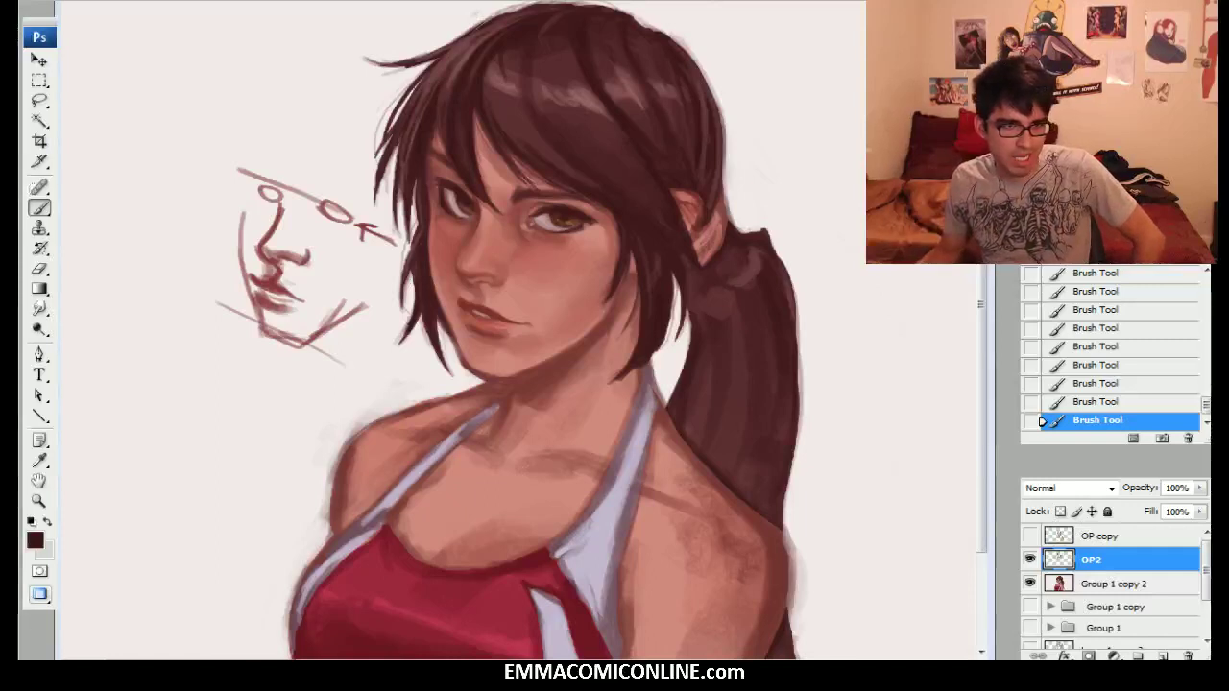
{"action": "key", "text": "super"}
{"action": "key", "text": "super"}
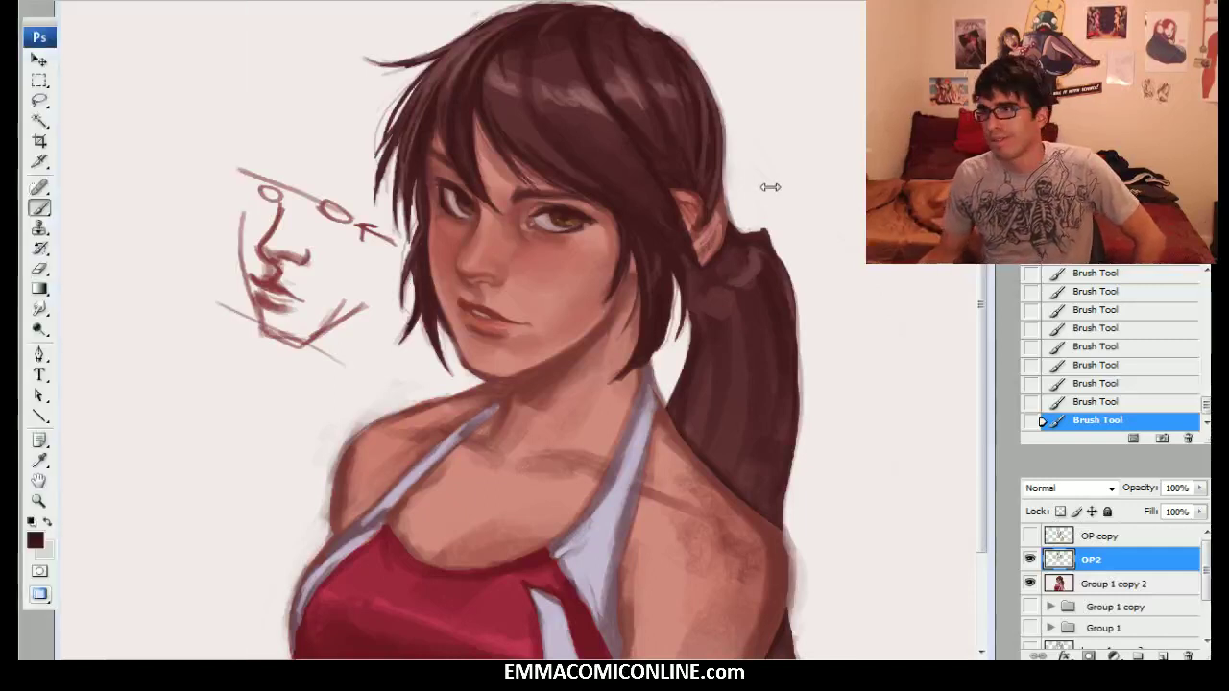